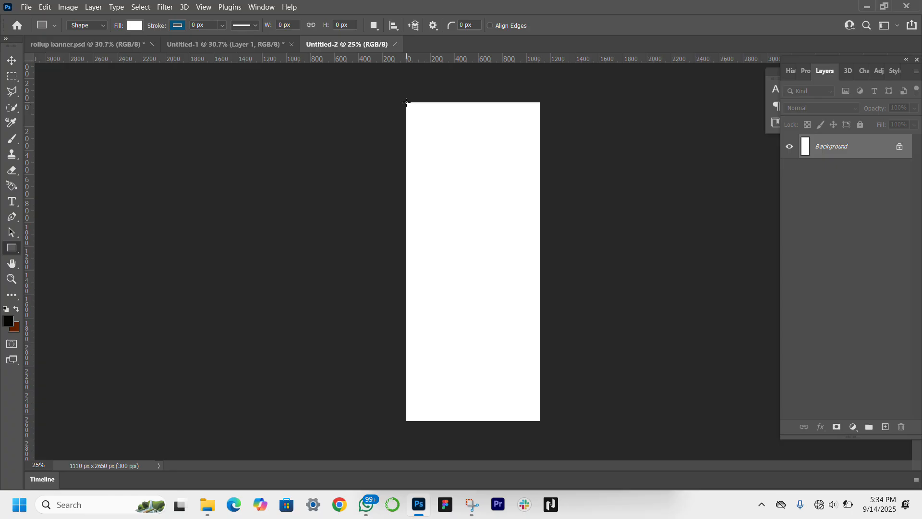
Step: Draw a rectangle about 1119 by 1450 px over the canvas's upper part and fill it with the blue linear gradient, its darker stop moved to the end
{"action": "left_click_drag", "start_coordinate": [406, 103], "coordinate": [541, 276]}
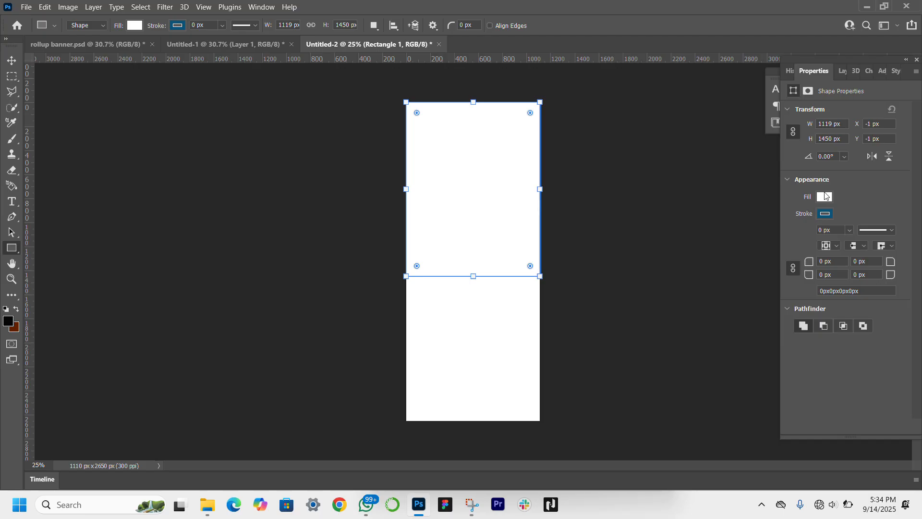
{"action": "left_click", "coordinate": [826, 198]}
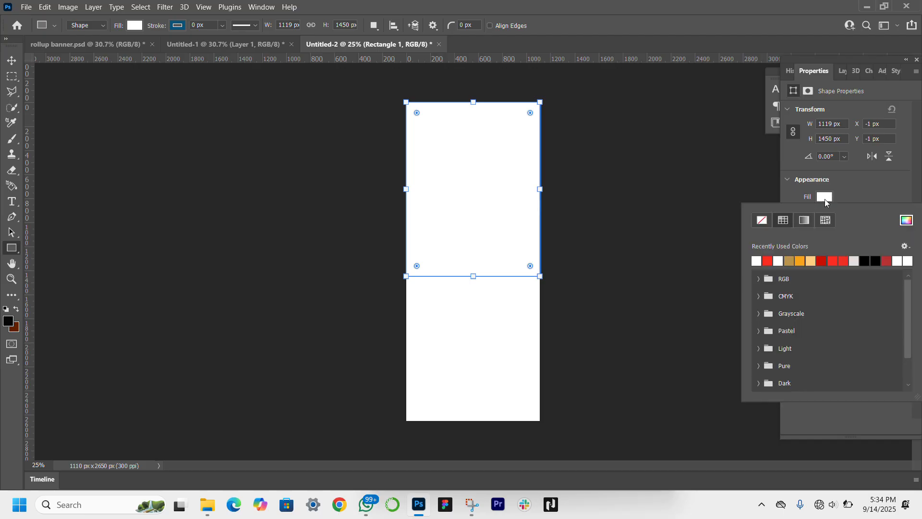
{"action": "left_click", "coordinate": [804, 221]}
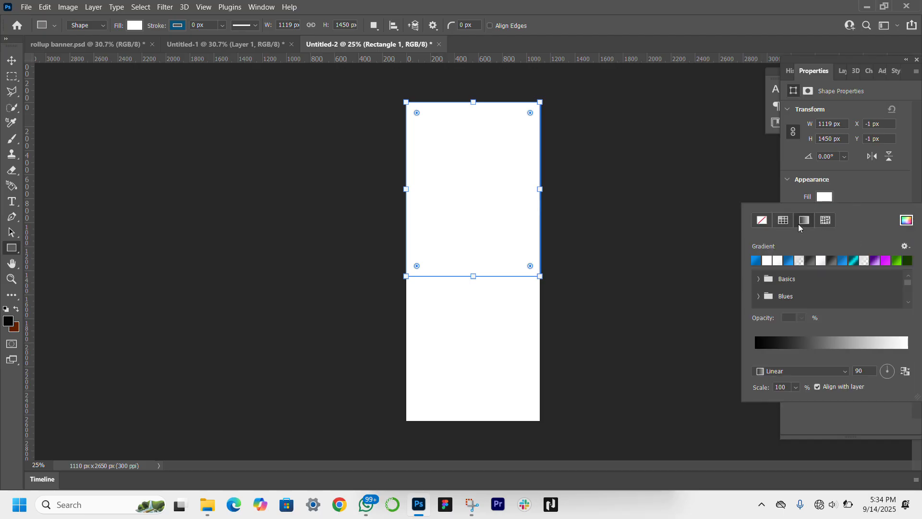
{"action": "left_click", "coordinate": [755, 261]}
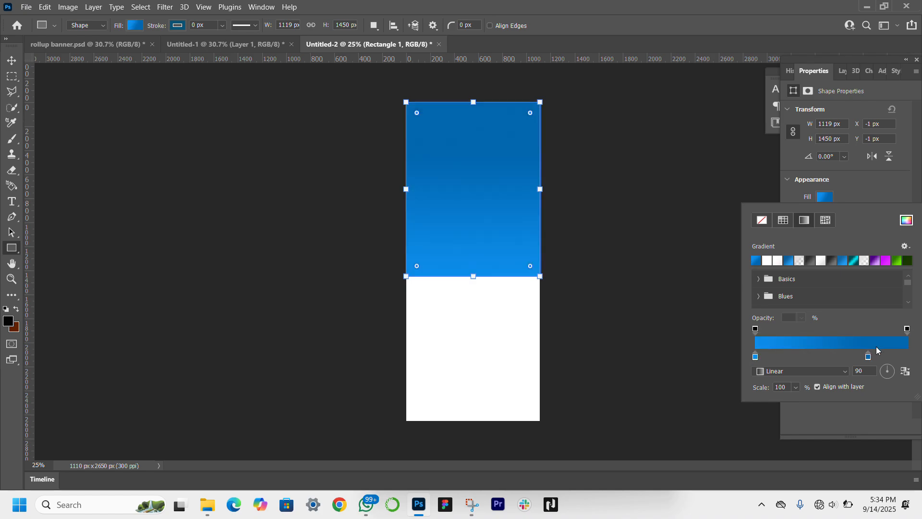
{"action": "left_click_drag", "start_coordinate": [868, 358], "coordinate": [907, 365]}
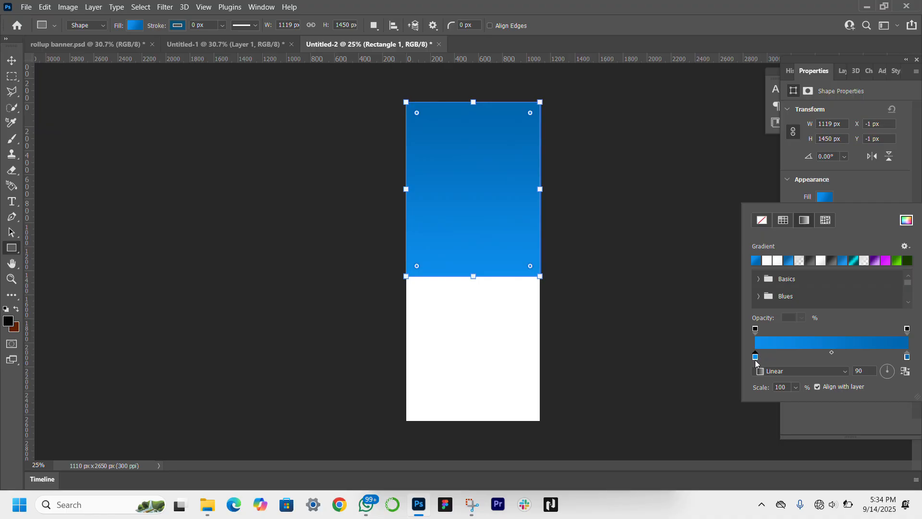
Step: Recolor the rectangle's gradient stops to fe3428 at the start and 8f0b02 at the end
{"action": "double_click", "coordinate": [755, 357]}
{"action": "type", "text": "fe3428"}
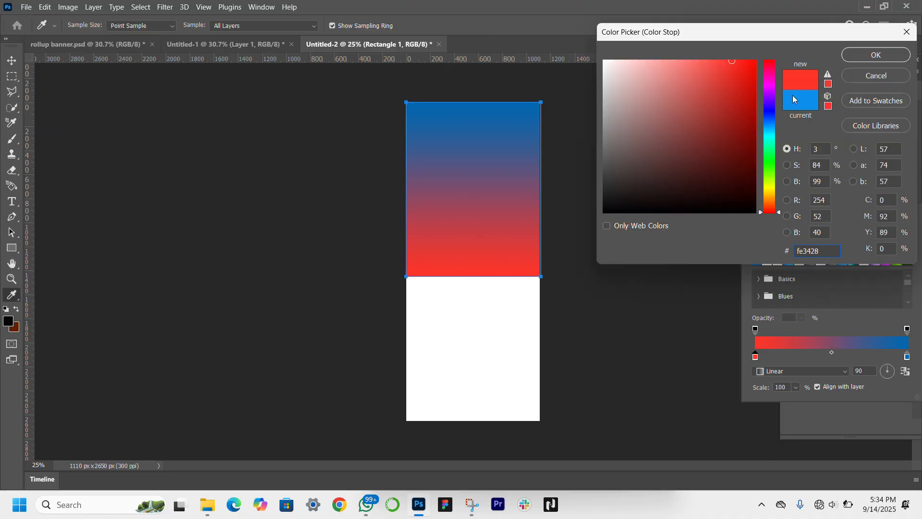
{"action": "double_click", "coordinate": [909, 360]}
{"action": "key", "text": "Escape"}
{"action": "left_click", "coordinate": [908, 357]}
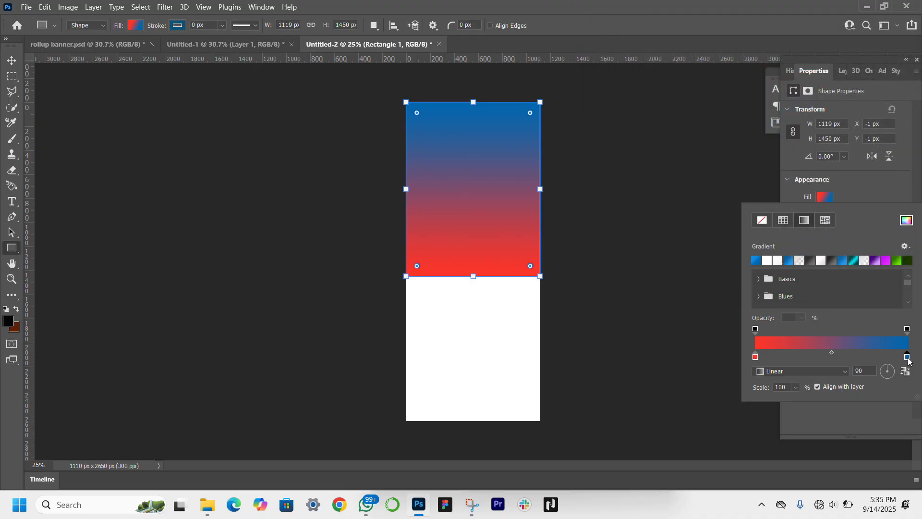
{"action": "double_click", "coordinate": [908, 360]}
{"action": "type", "text": "8f0b02"}
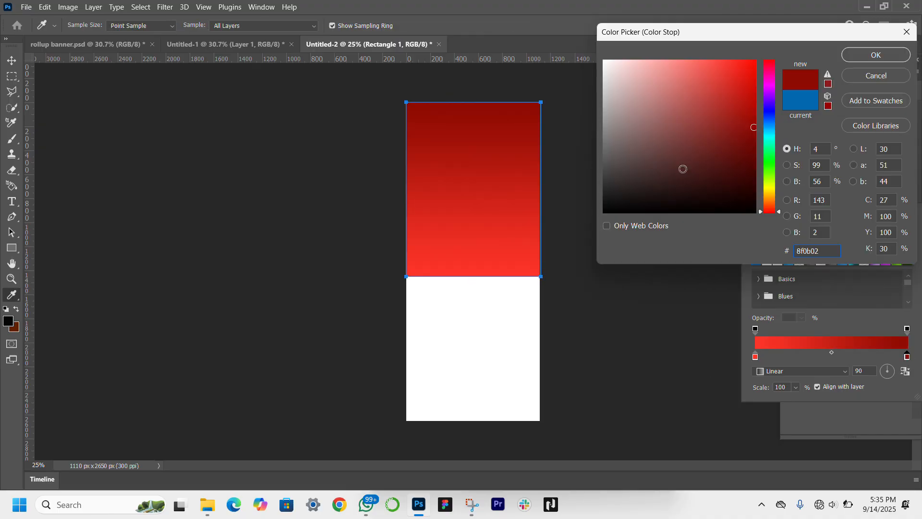
{"action": "key", "text": "Return"}
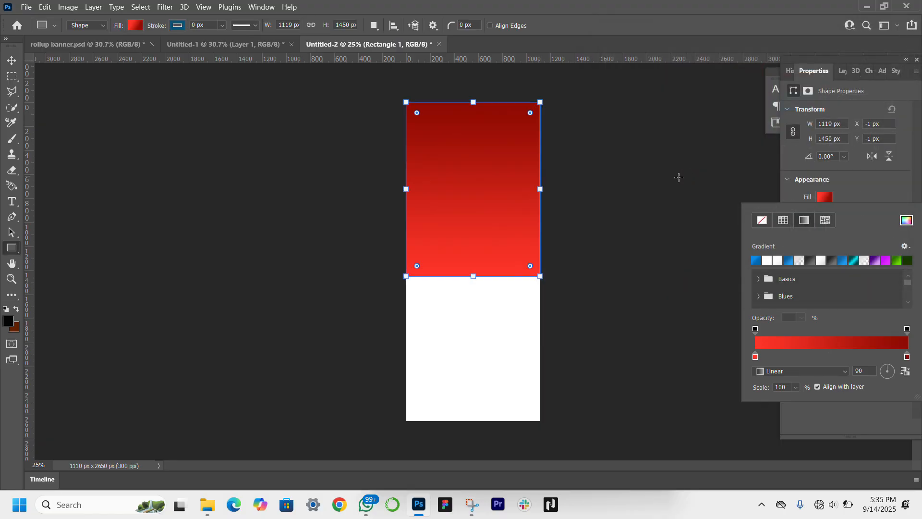
{"action": "key", "text": "Return"}
Step: Draw a thin full-width rectangle about 1119 by 146 px across the lower part of the red gradient area
{"action": "left_click", "coordinate": [16, 61]}
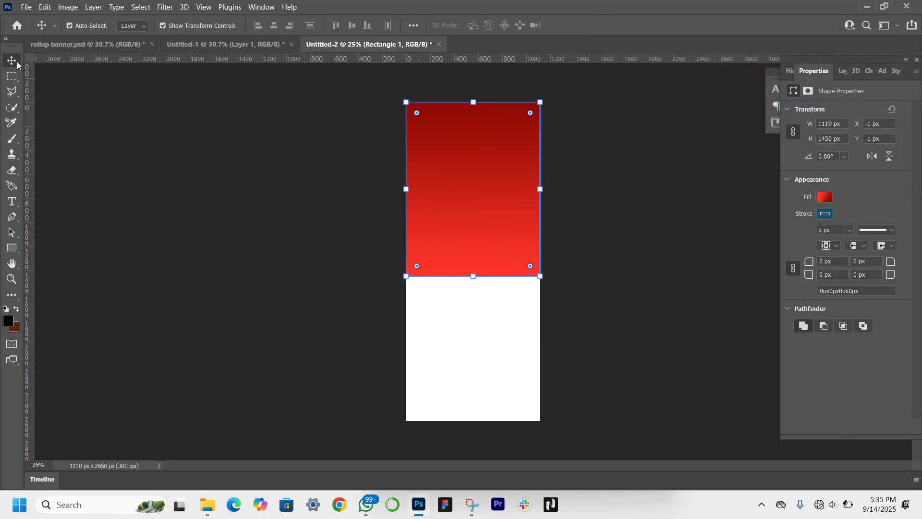
{"action": "left_click", "coordinate": [11, 249]}
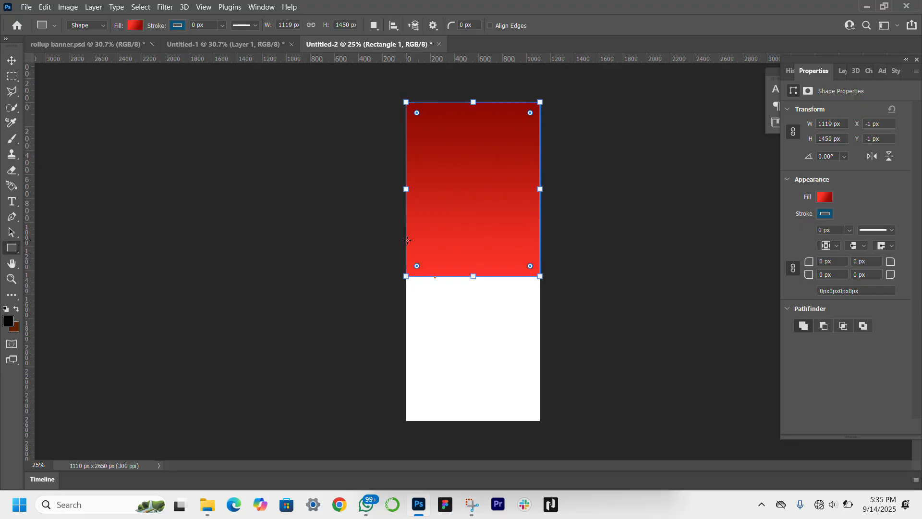
{"action": "left_click_drag", "start_coordinate": [407, 241], "coordinate": [543, 258]}
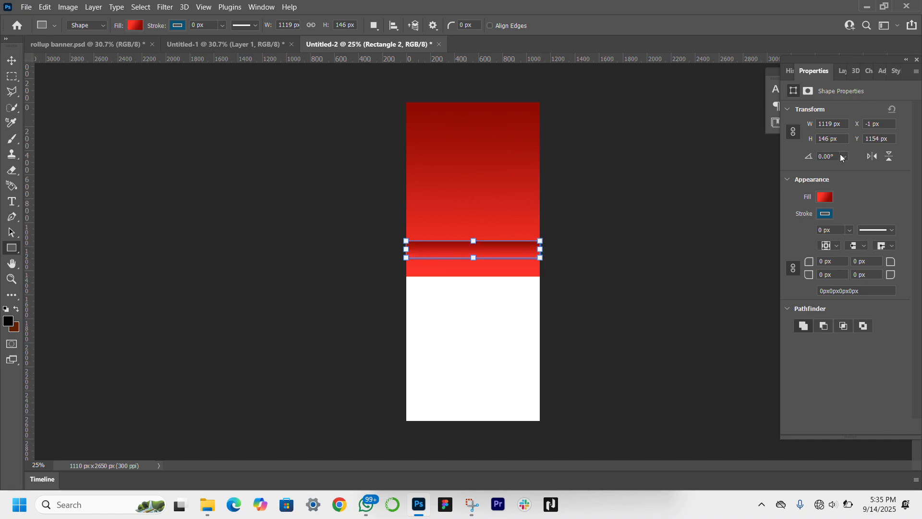
Step: Try filling the thin rectangle with the solid color f8b138, and undo that fill
{"action": "left_click", "coordinate": [824, 197]}
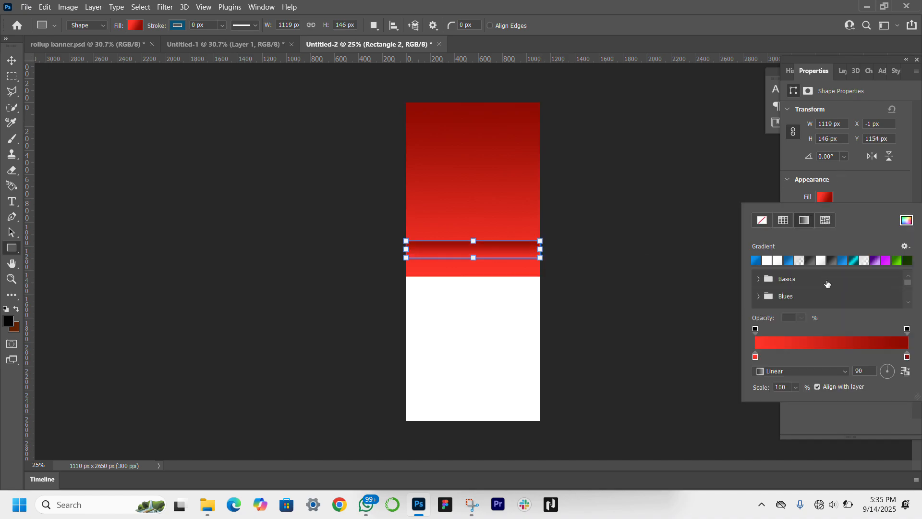
{"action": "left_click", "coordinate": [906, 221]}
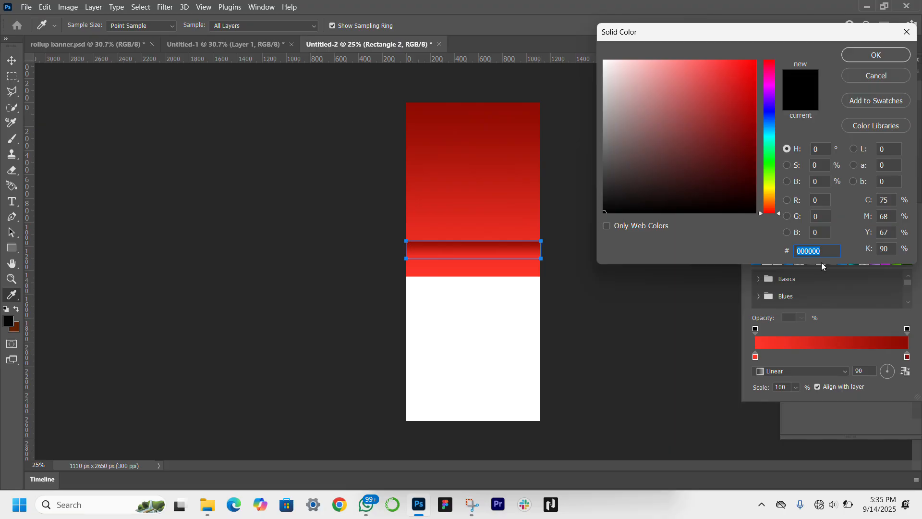
{"action": "key", "text": "super+v"}
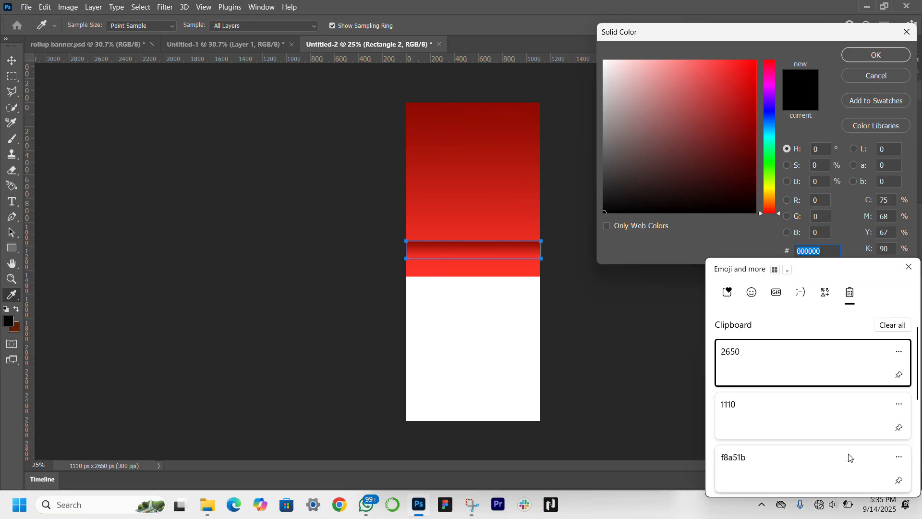
{"action": "scroll", "coordinate": [849, 457], "scroll_direction": "down", "scroll_amount": 5}
{"action": "scroll", "coordinate": [848, 458], "scroll_direction": "down", "scroll_amount": 3}
{"action": "scroll", "coordinate": [846, 459], "scroll_direction": "up", "scroll_amount": 2}
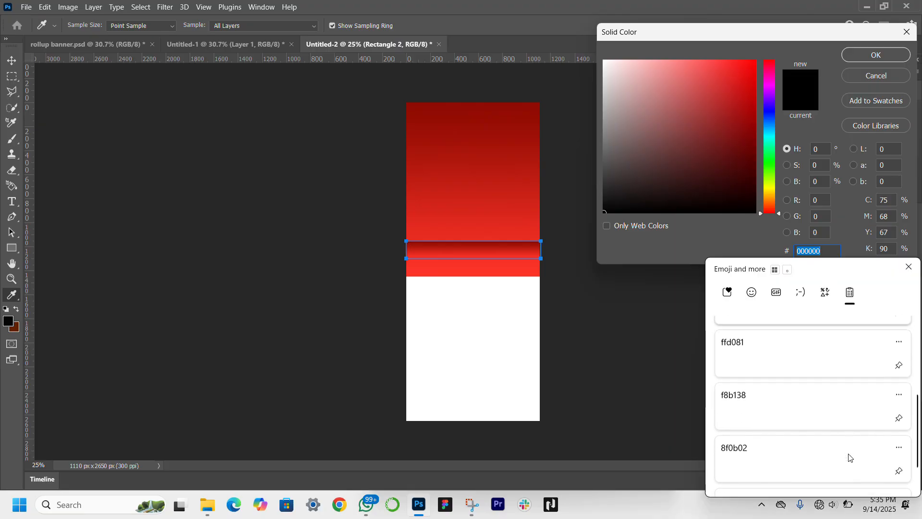
{"action": "left_click", "coordinate": [808, 419]}
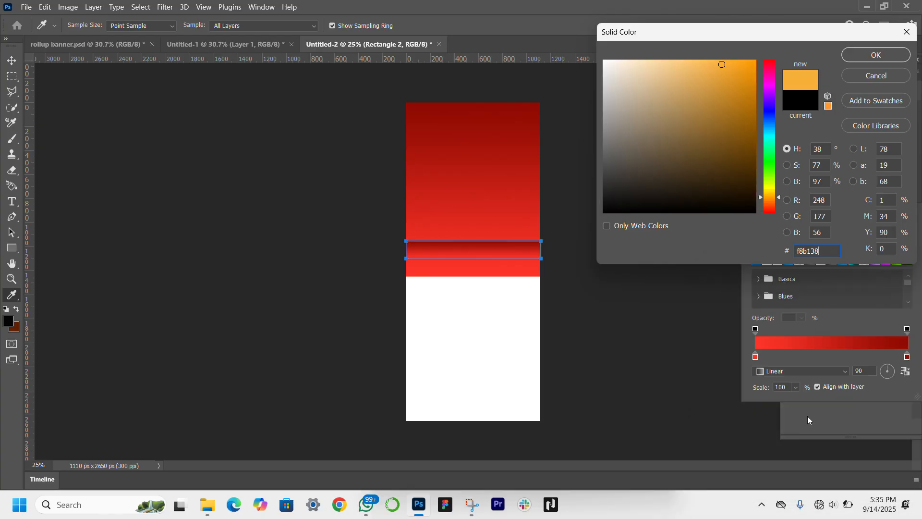
{"action": "key", "text": "Return"}
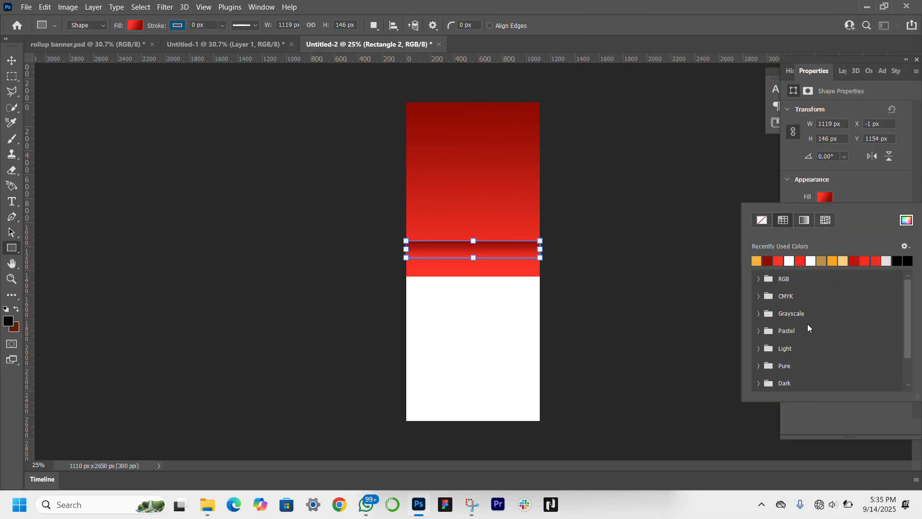
{"action": "left_click", "coordinate": [831, 197]}
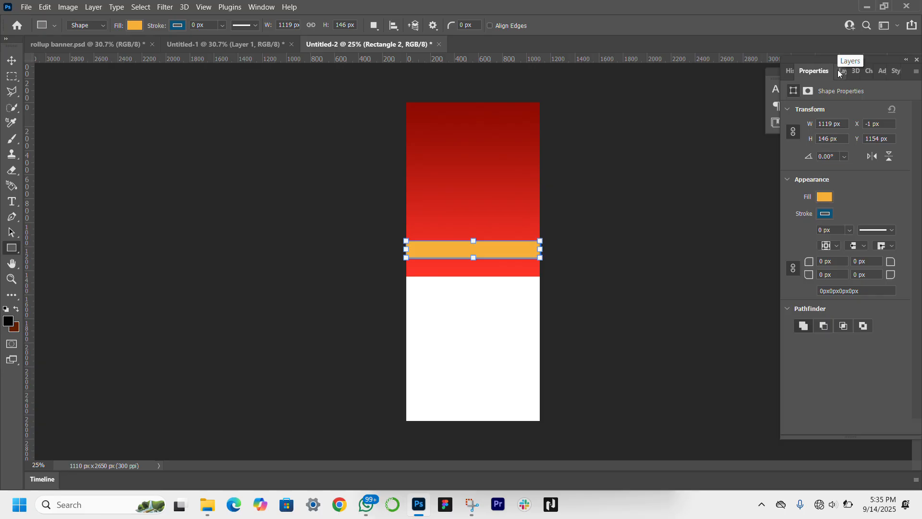
{"action": "key", "text": "ctrl+z"}
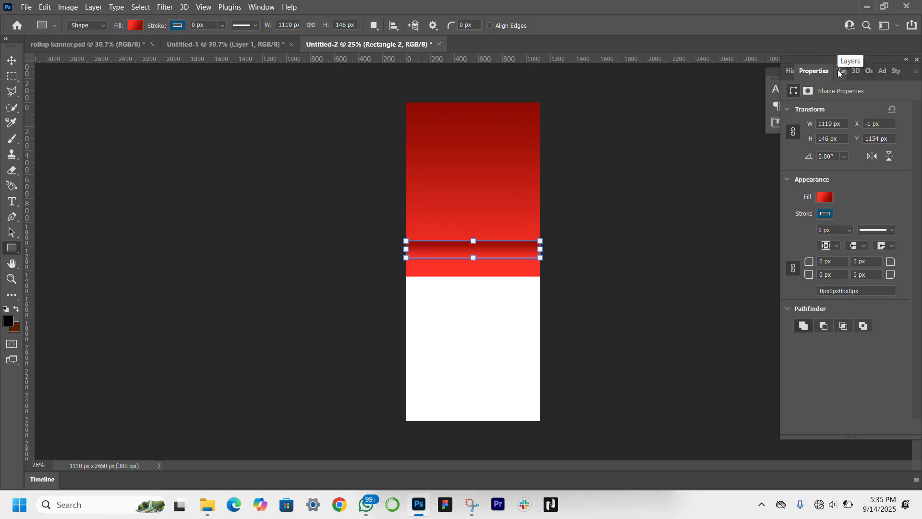
Step: Set the first color stop of the thin rectangle's gradient to f8b138
{"action": "left_click", "coordinate": [824, 196]}
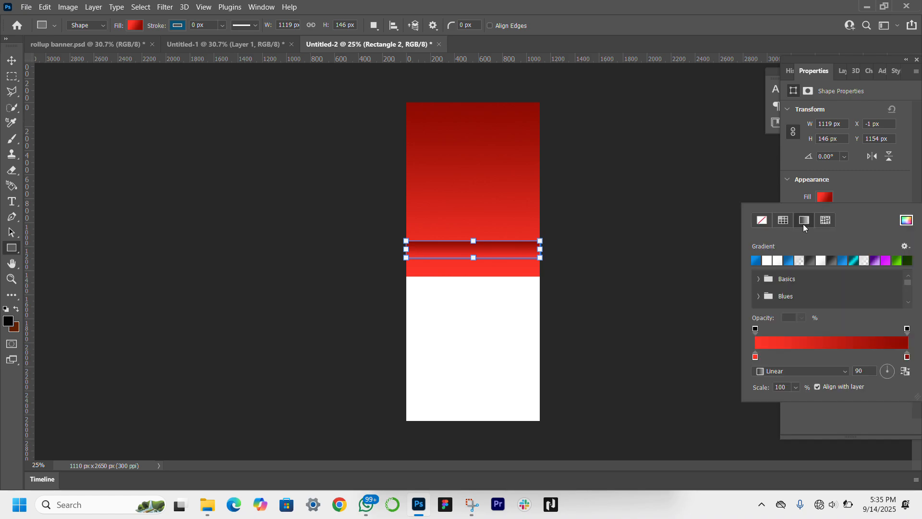
{"action": "double_click", "coordinate": [756, 356]}
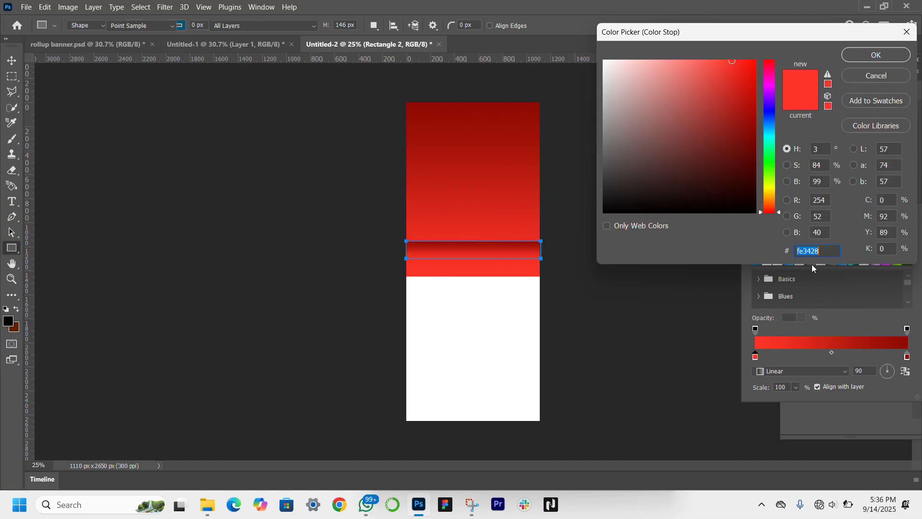
{"action": "type", "text": "f8b138"}
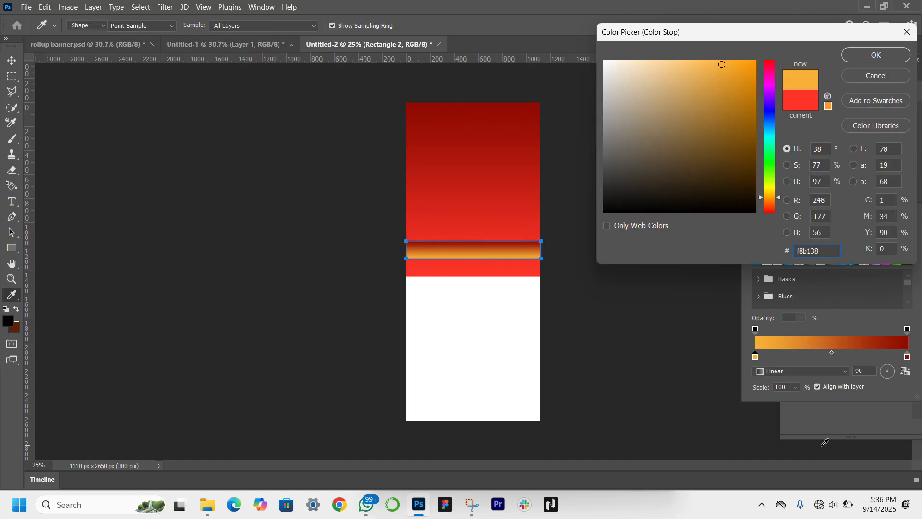
{"action": "key", "text": "Return"}
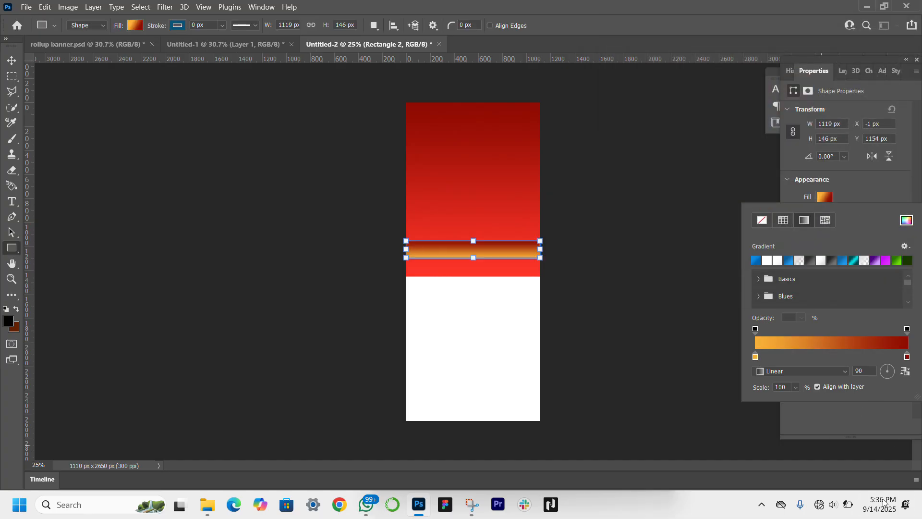
Step: Add a middle color stop at 50% to the thin rectangle's gradient and set its color to ffd081
{"action": "double_click", "coordinate": [833, 349]}
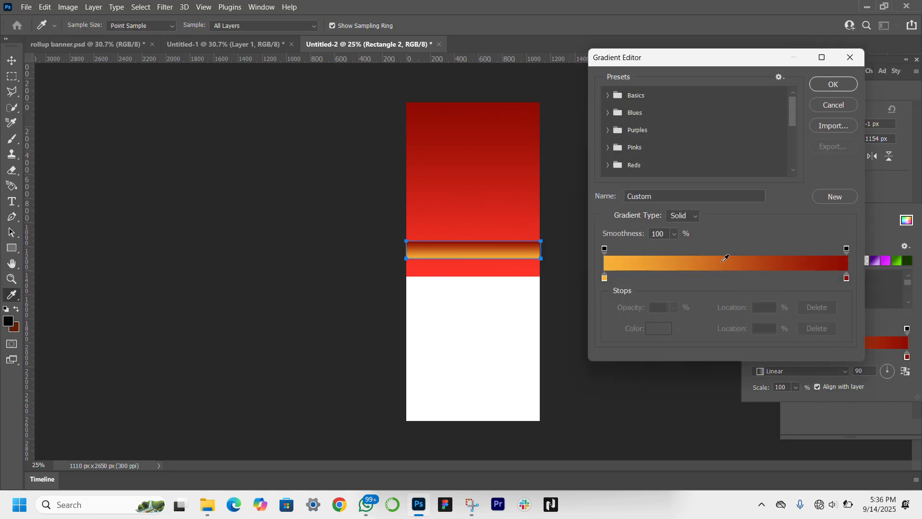
{"action": "left_click", "coordinate": [725, 278]}
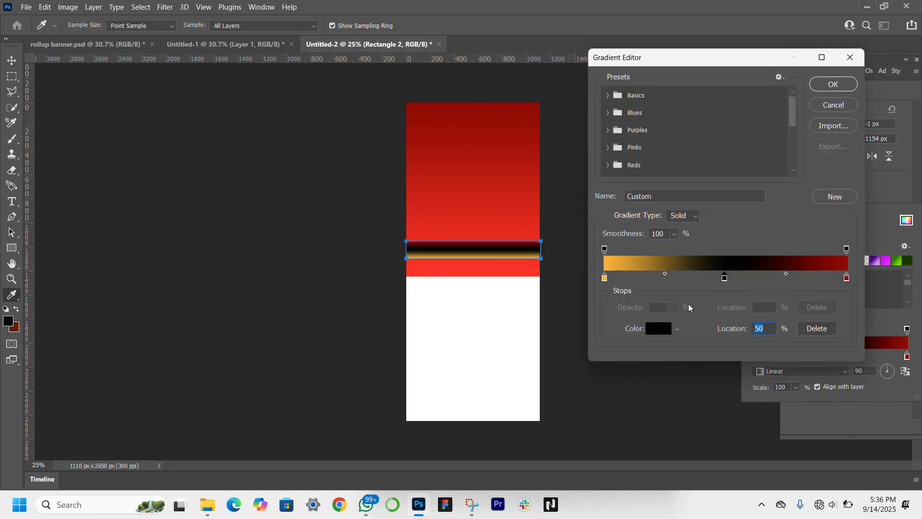
{"action": "left_click", "coordinate": [662, 328]}
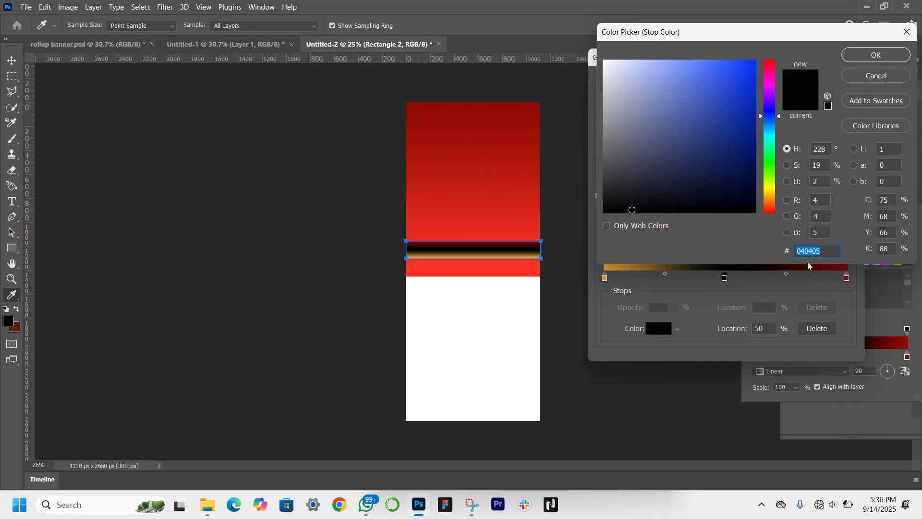
{"action": "type", "text": "ffd081"}
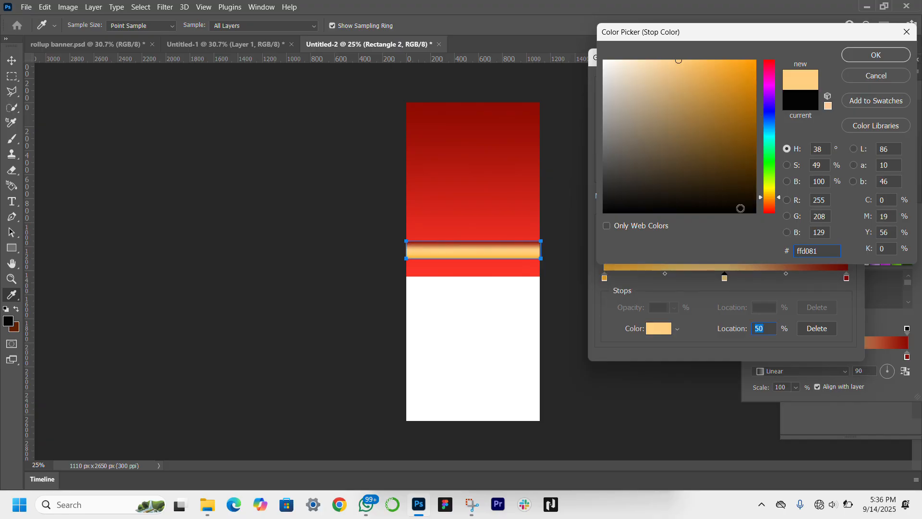
{"action": "key", "text": "Return"}
Step: Set the last color stop of the thin rectangle's gradient, at 100%, to f8a51b and apply the edited gradient
{"action": "left_click", "coordinate": [847, 277]}
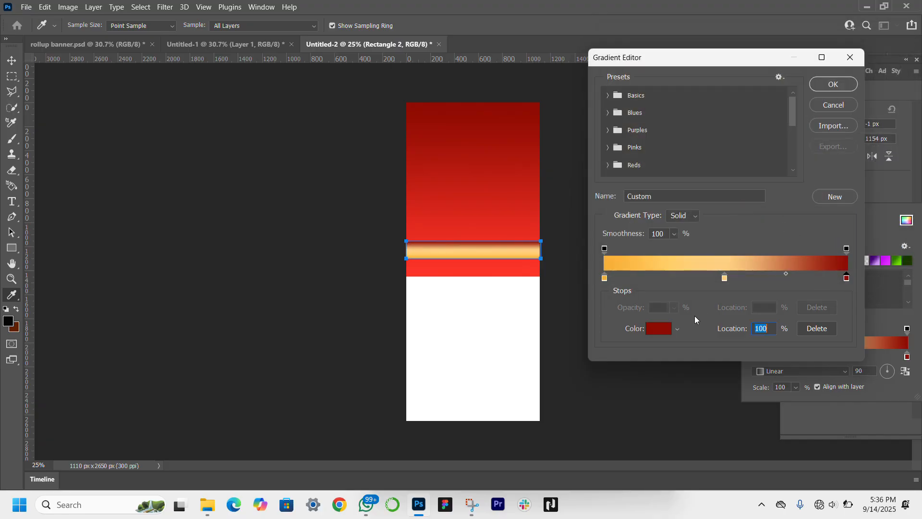
{"action": "left_click", "coordinate": [665, 329]}
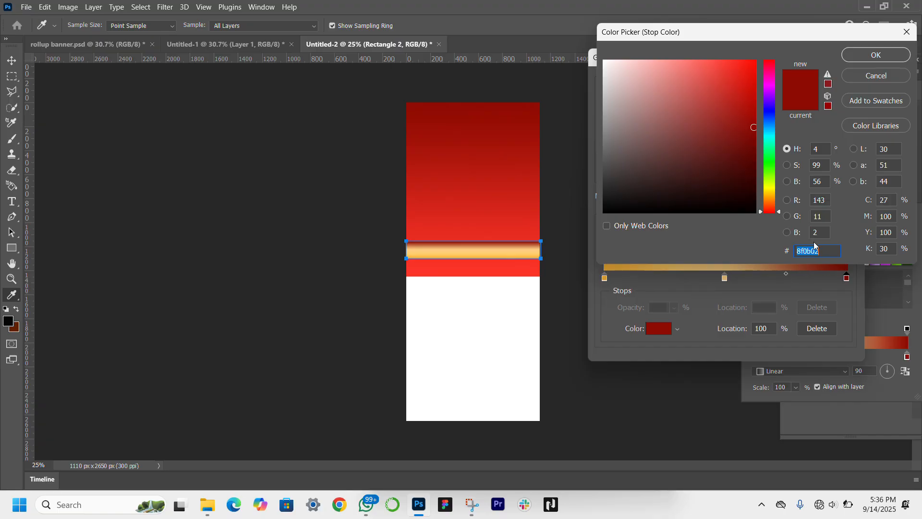
{"action": "key", "text": "super+v"}
{"action": "left_click", "coordinate": [737, 457]}
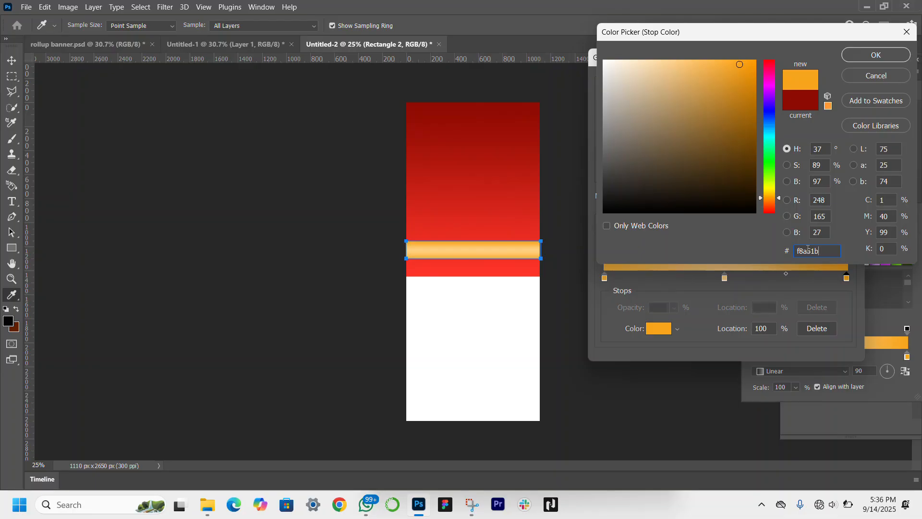
{"action": "left_click", "coordinate": [860, 57]}
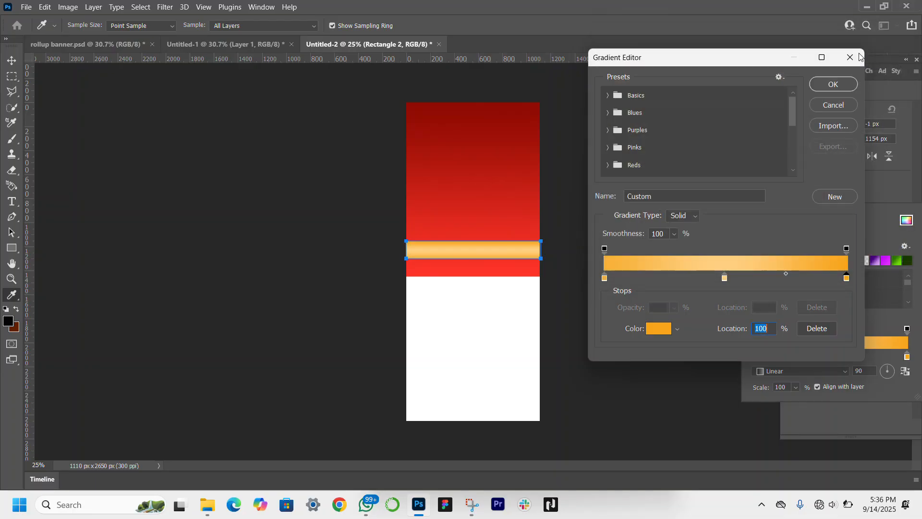
{"action": "left_click", "coordinate": [839, 86]}
Step: Rotate the thin rectangle's gradient to an angle of -5 degrees so the gold shading runs across its width
{"action": "left_click_drag", "start_coordinate": [888, 371], "coordinate": [892, 369]}
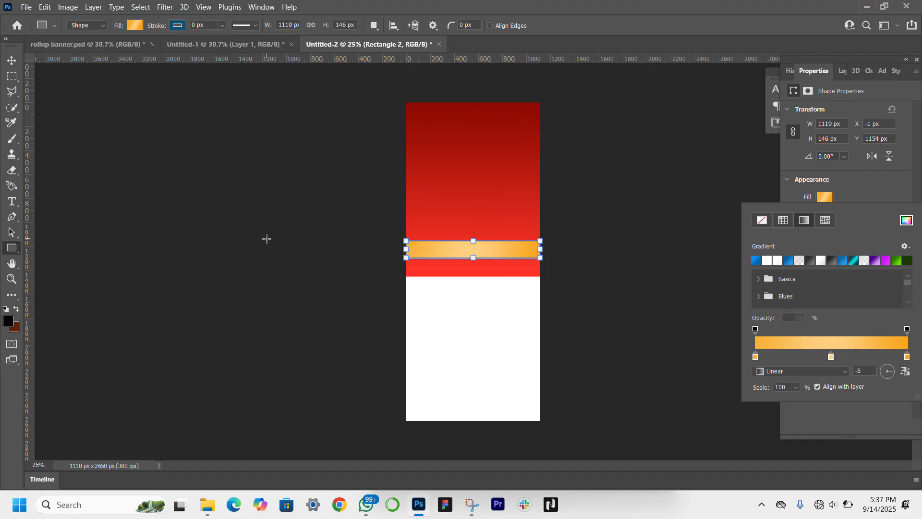
{"action": "key", "text": "Escape"}
{"action": "key", "text": "z"}
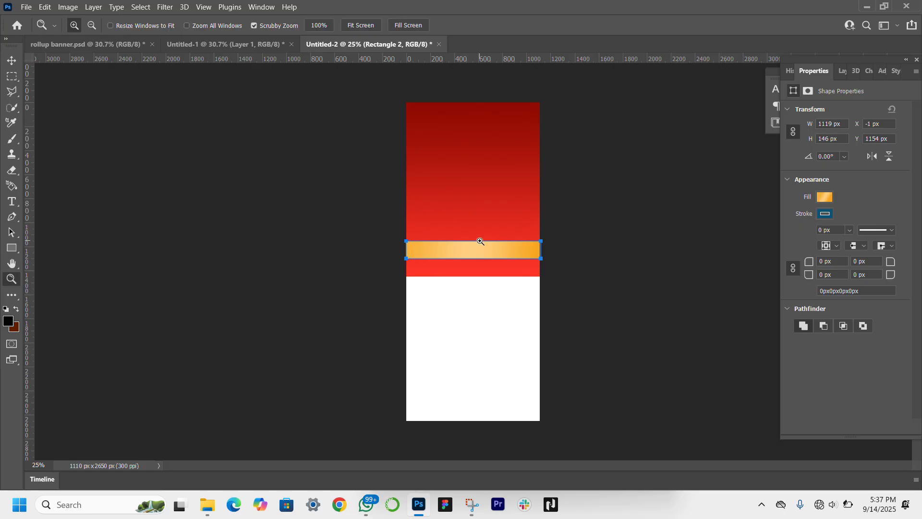
{"action": "left_click", "coordinate": [481, 241]}
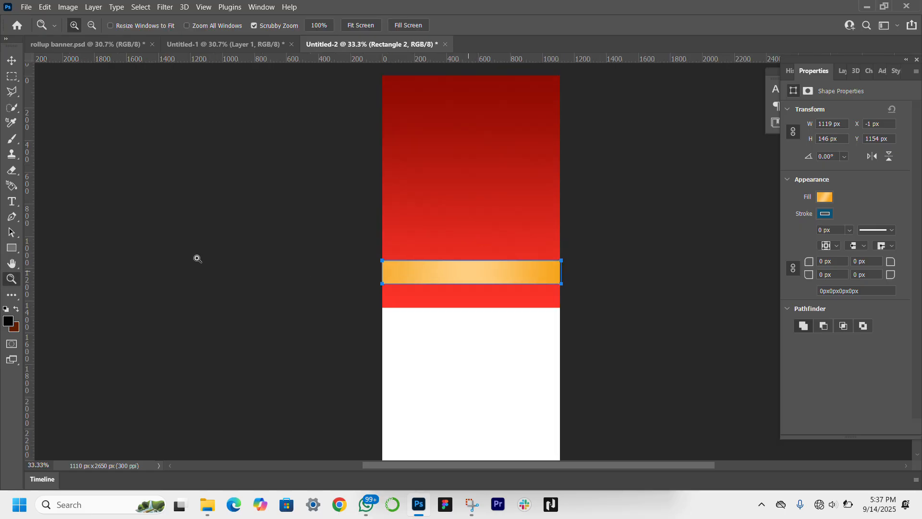
Step: Stretch the gold strip slightly taller and warp the right half of both long edges upward into a matching hump
{"action": "left_click", "coordinate": [11, 61]}
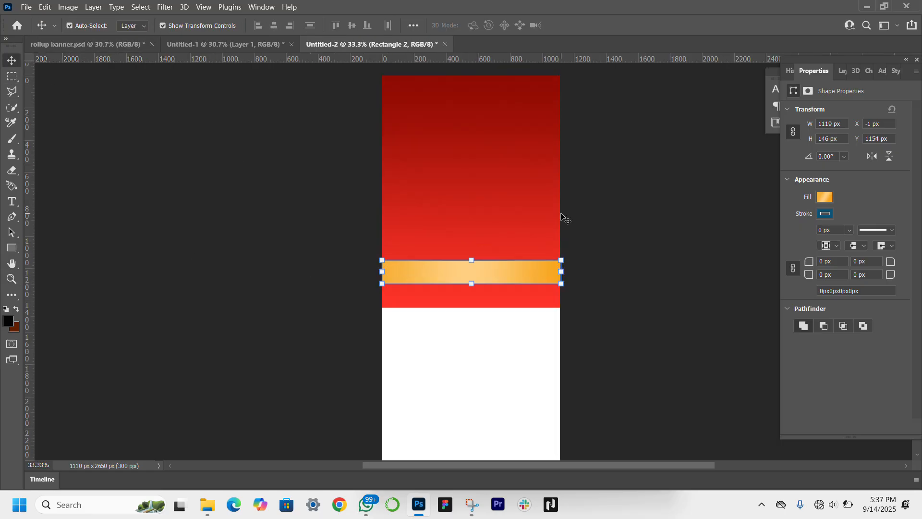
{"action": "left_click_drag", "start_coordinate": [473, 259], "coordinate": [472, 256]}
{"action": "right_click", "coordinate": [472, 257]}
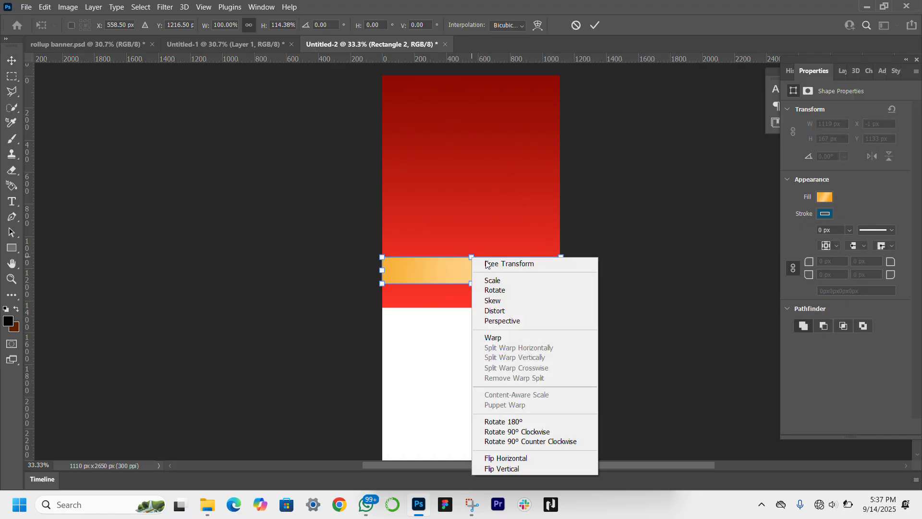
{"action": "left_click", "coordinate": [494, 338]}
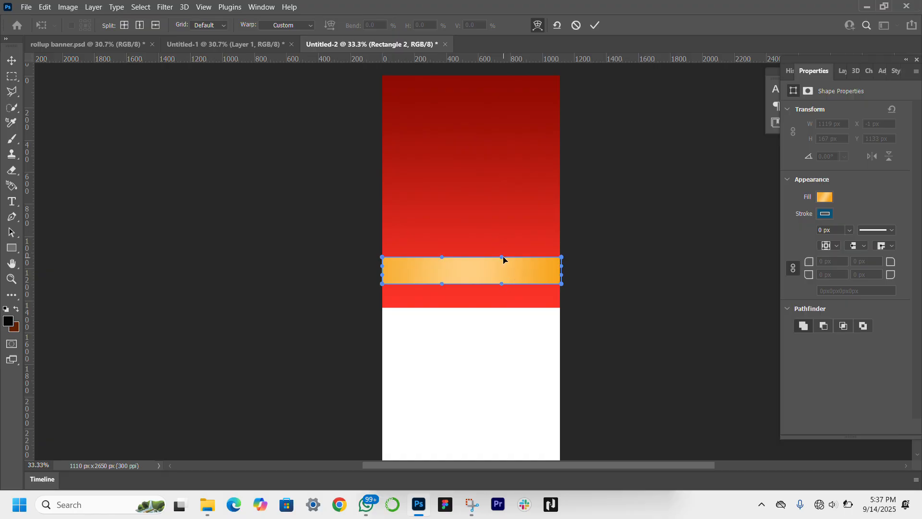
{"action": "left_click_drag", "start_coordinate": [503, 260], "coordinate": [511, 212]}
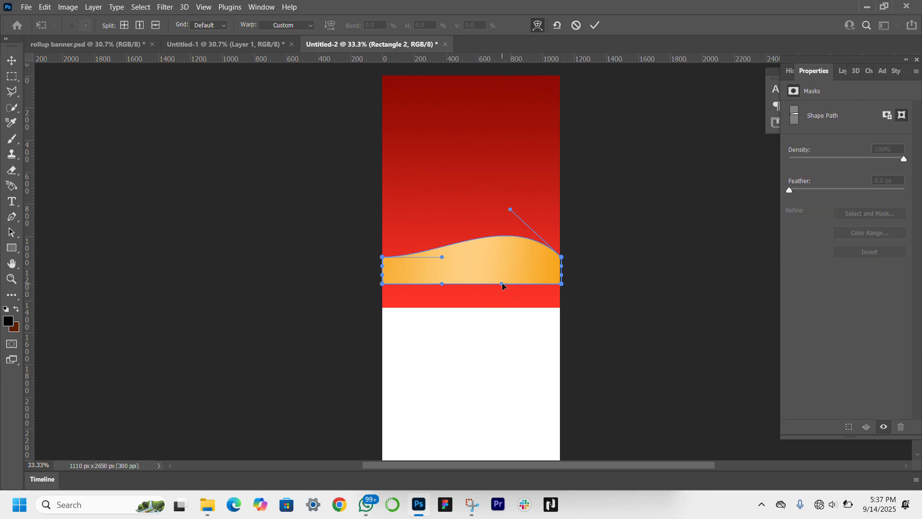
{"action": "left_click_drag", "start_coordinate": [502, 284], "coordinate": [513, 236]}
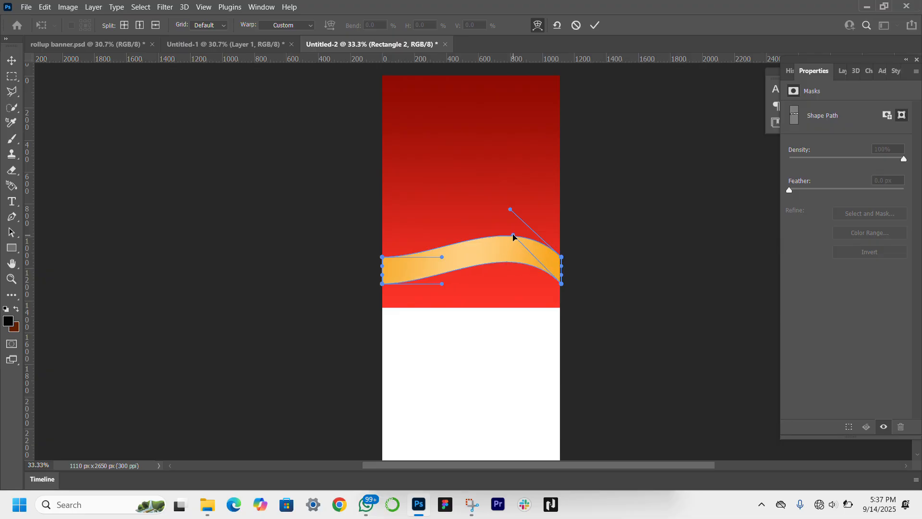
{"action": "left_click_drag", "start_coordinate": [511, 214], "coordinate": [515, 200]}
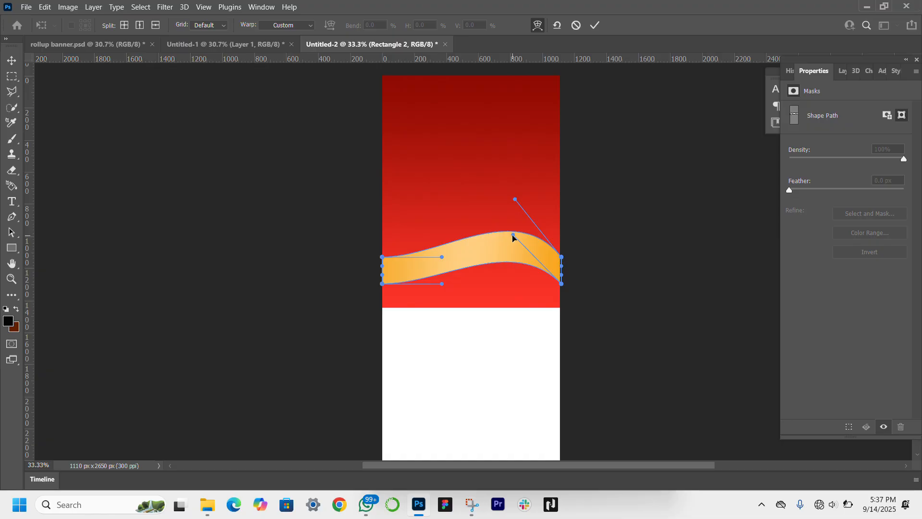
{"action": "left_click_drag", "start_coordinate": [513, 236], "coordinate": [520, 220]}
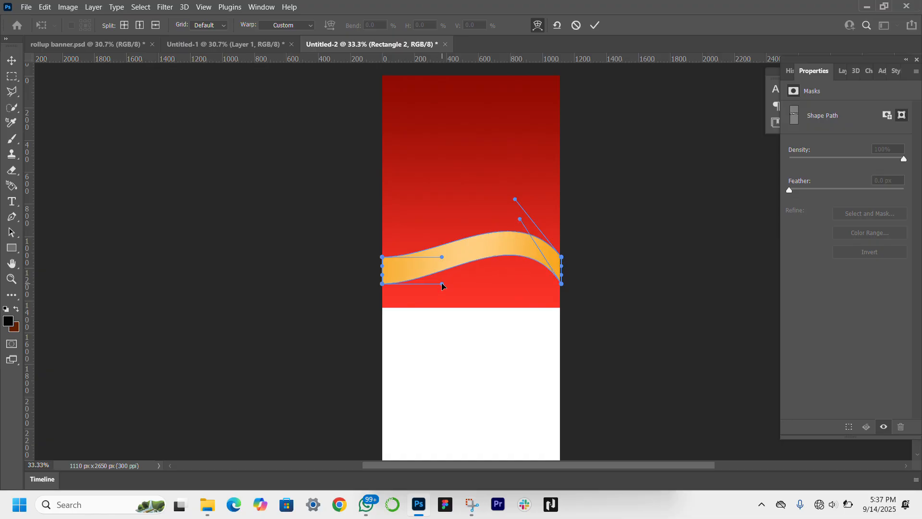
Step: Warp the left half of the gold strip's upper and lower edges downward to form an S-shaped wave
{"action": "left_click_drag", "start_coordinate": [442, 285], "coordinate": [397, 303]}
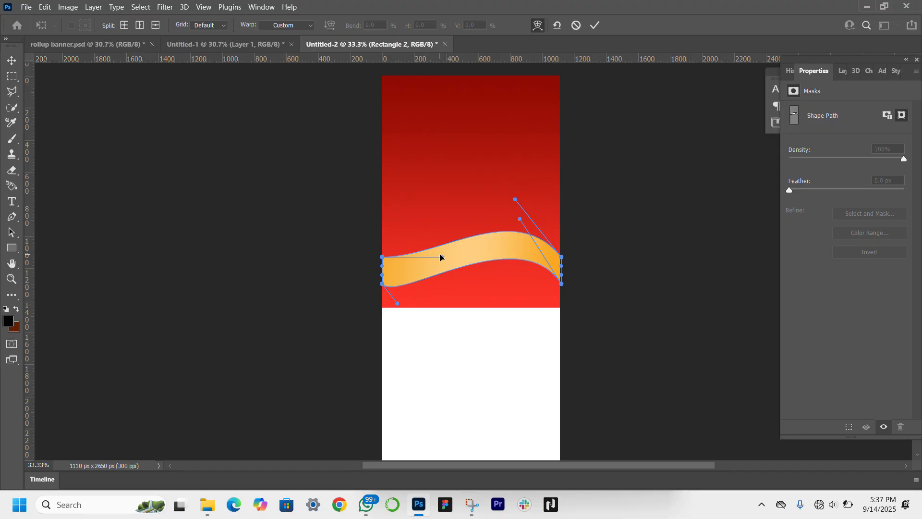
{"action": "left_click_drag", "start_coordinate": [443, 260], "coordinate": [404, 288]}
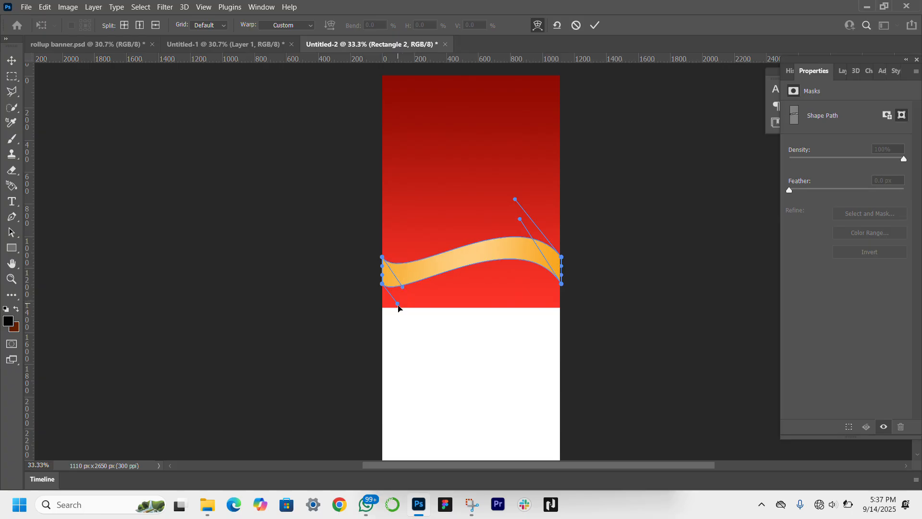
{"action": "left_click_drag", "start_coordinate": [398, 306], "coordinate": [402, 331]}
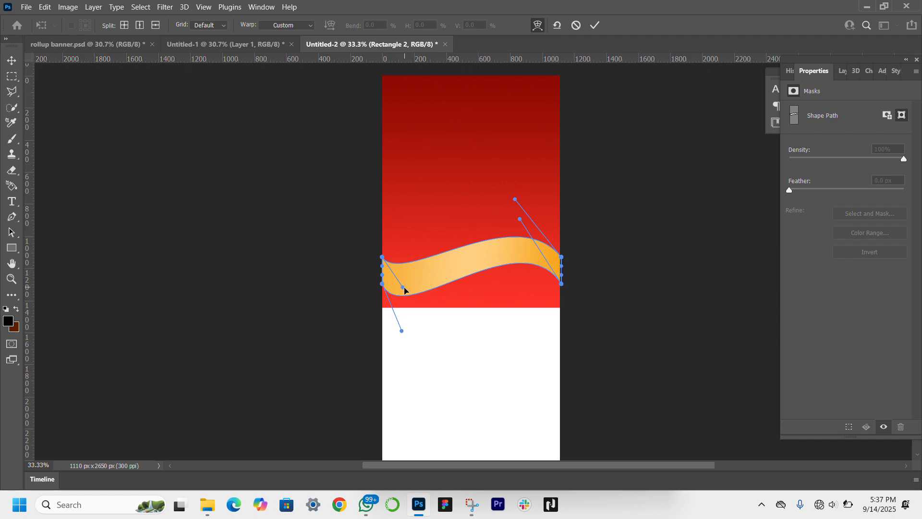
{"action": "left_click_drag", "start_coordinate": [404, 290], "coordinate": [404, 307]}
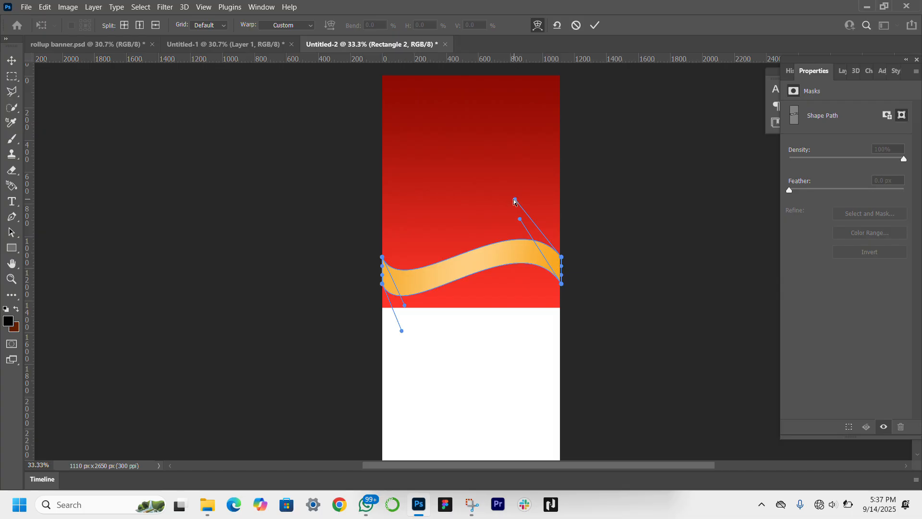
Step: Steepen the gold wave's crest near its right end, apply the warp, and move the wave down to the red block's lower edge
{"action": "left_click_drag", "start_coordinate": [515, 200], "coordinate": [530, 188]}
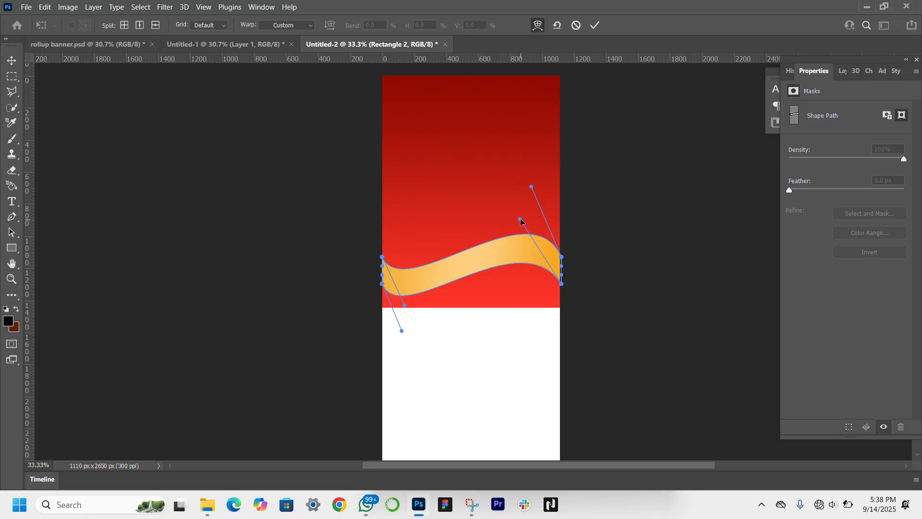
{"action": "left_click_drag", "start_coordinate": [521, 219], "coordinate": [527, 207]}
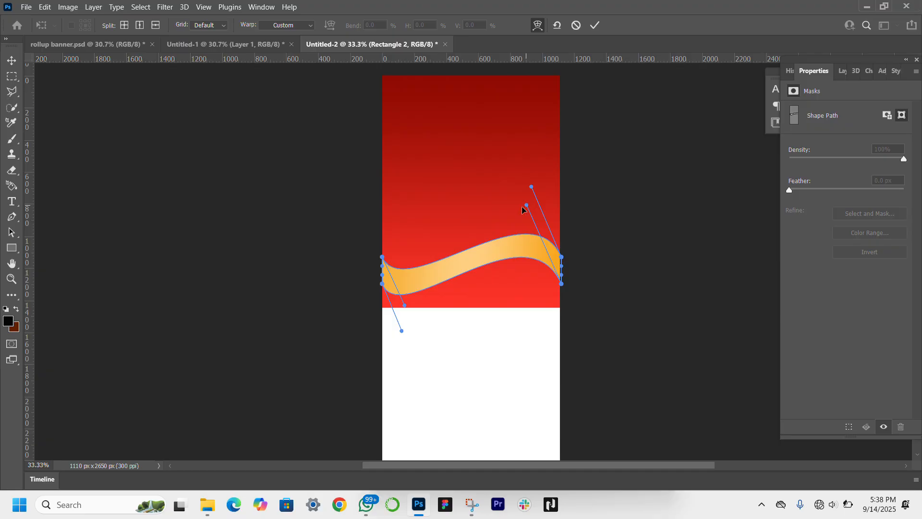
{"action": "left_click", "coordinate": [11, 60]}
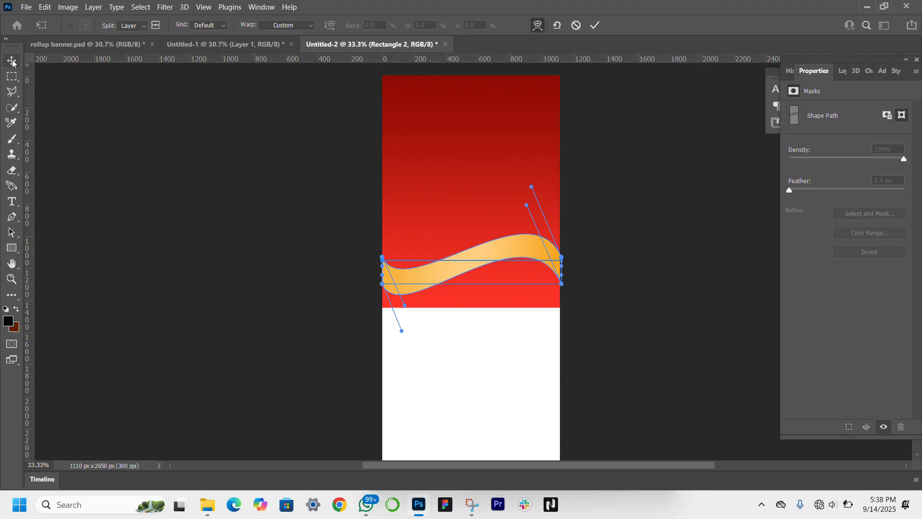
{"action": "left_click_drag", "start_coordinate": [537, 255], "coordinate": [538, 276]}
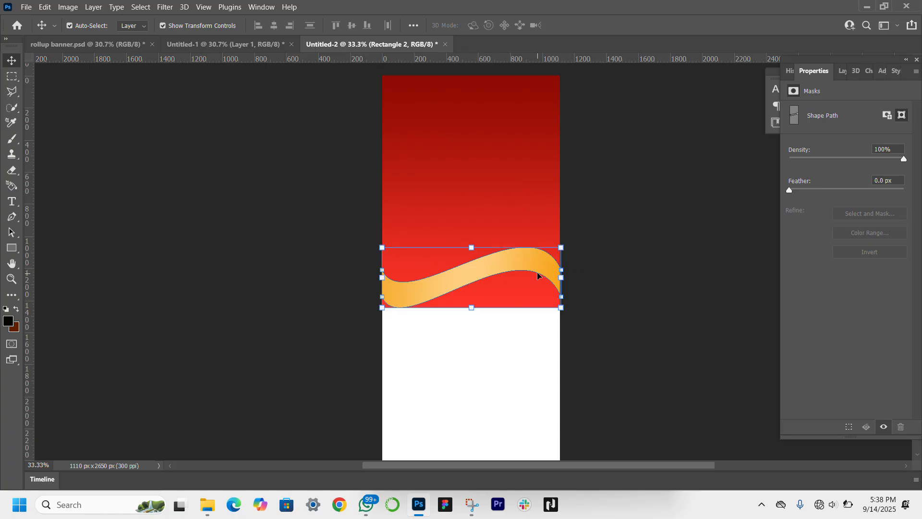
Step: Warp the red block's lower edge into a wave that dips at the left and rises under the gold strip, and apply it
{"action": "left_click", "coordinate": [517, 173]}
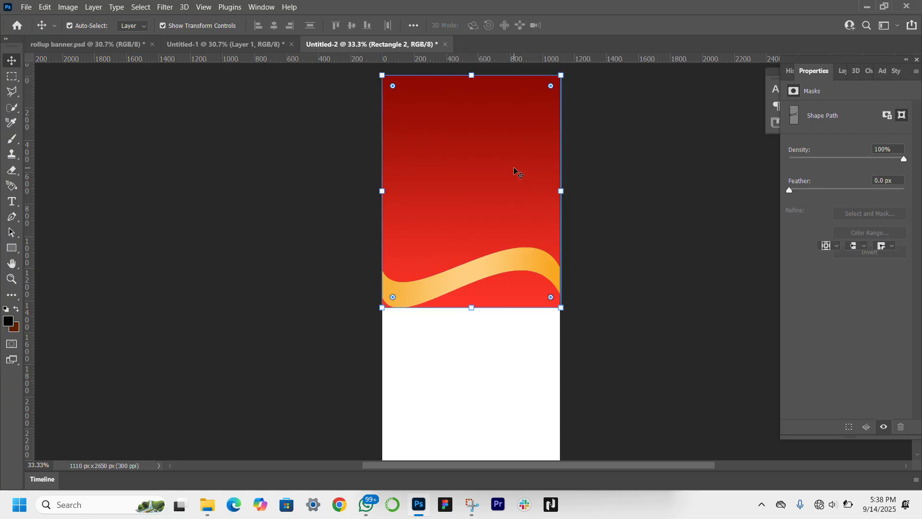
{"action": "key", "text": "ctrl+t"}
{"action": "right_click", "coordinate": [476, 310]}
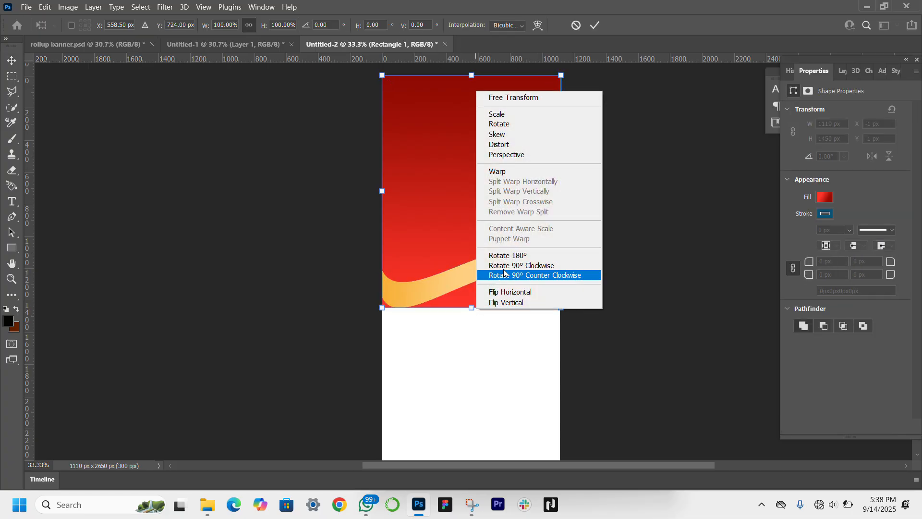
{"action": "left_click", "coordinate": [502, 172]}
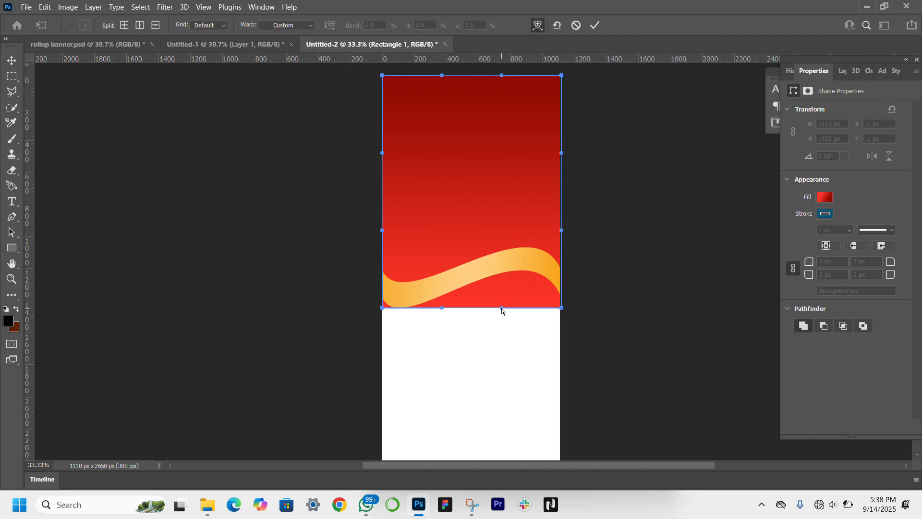
{"action": "left_click_drag", "start_coordinate": [503, 309], "coordinate": [517, 260]}
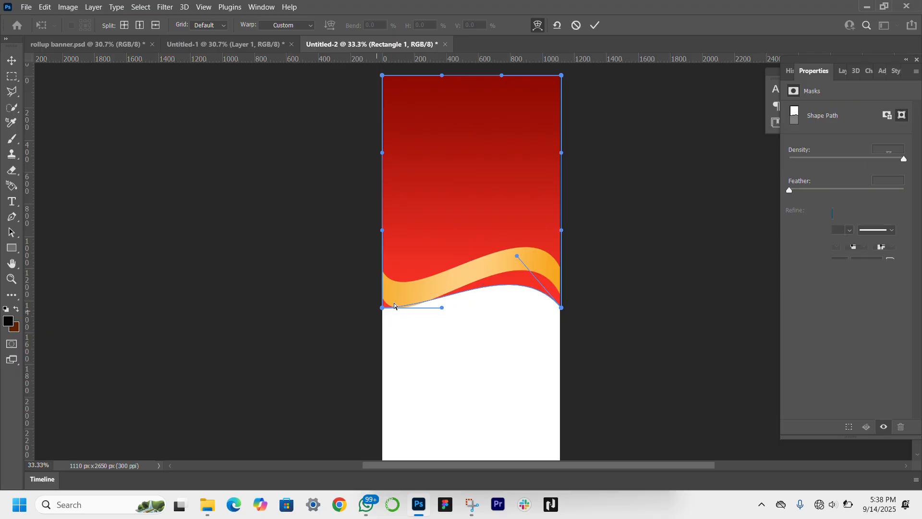
{"action": "left_click_drag", "start_coordinate": [442, 310], "coordinate": [407, 340]}
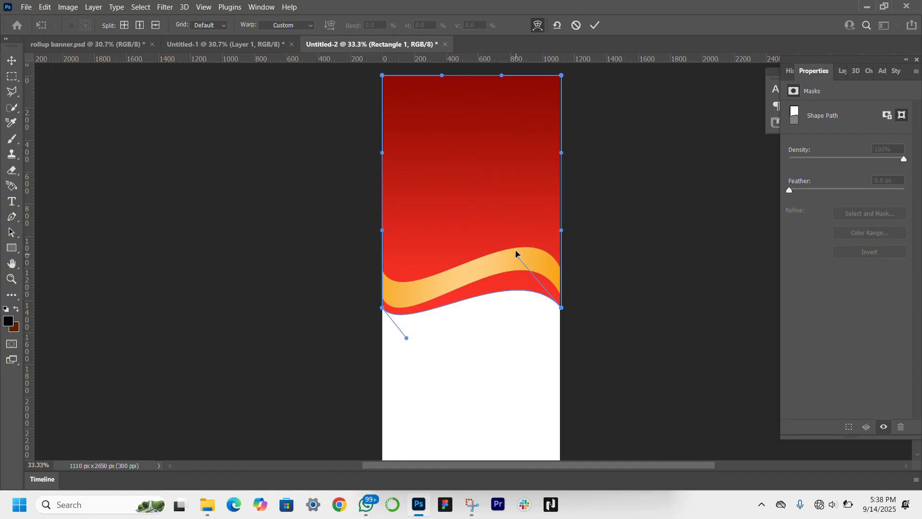
{"action": "left_click_drag", "start_coordinate": [517, 254], "coordinate": [473, 233]}
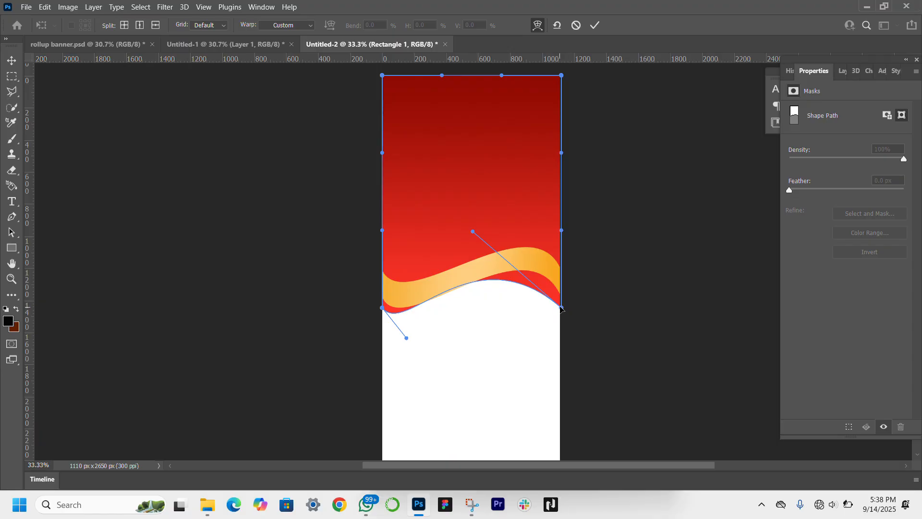
{"action": "left_click", "coordinate": [9, 61]}
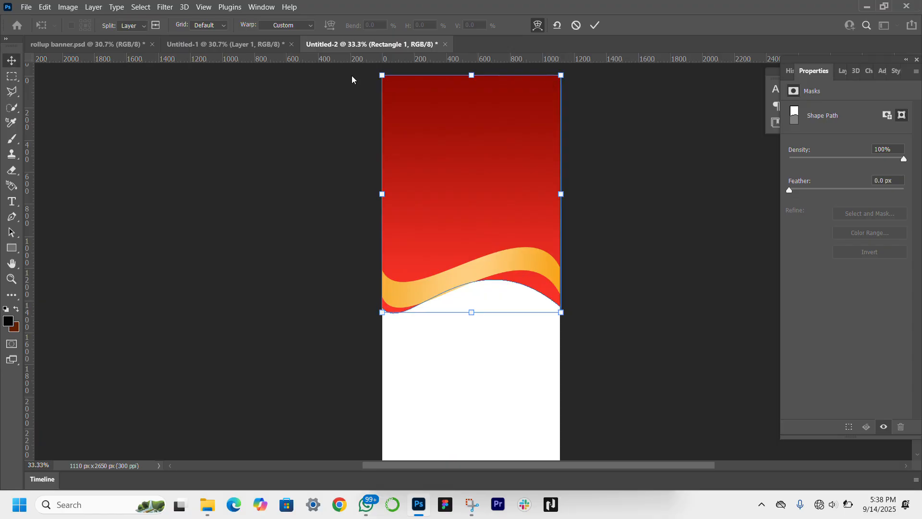
Step: Nudge the red block 3 px up and 3 px to the right
{"action": "left_click", "coordinate": [512, 269]}
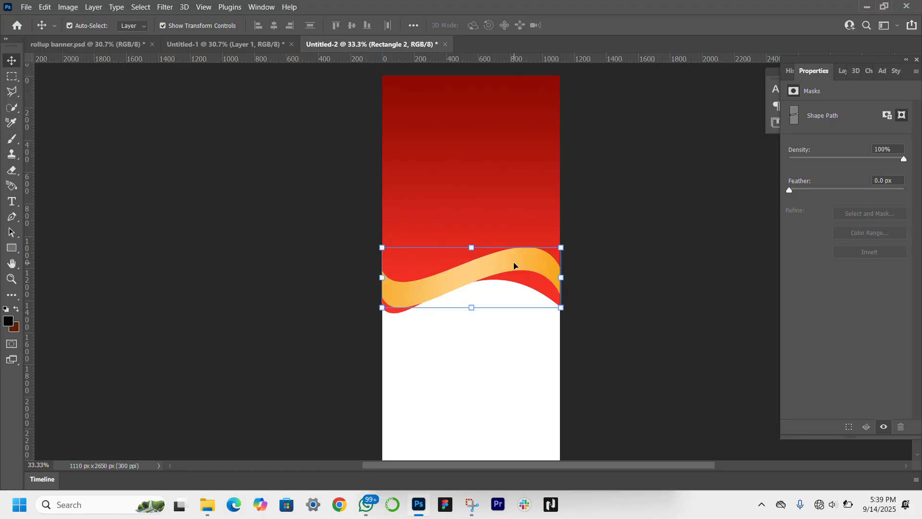
{"action": "left_click", "coordinate": [505, 176]}
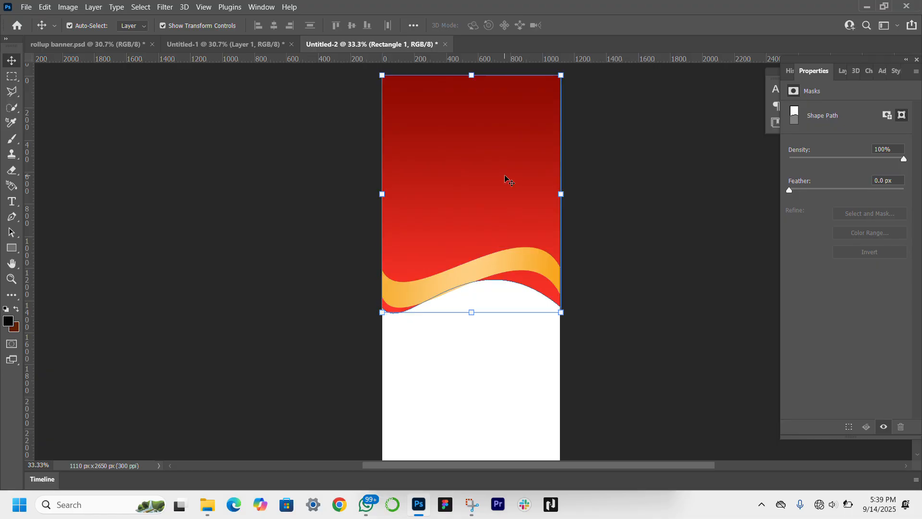
{"action": "key", "text": "Up"}
{"action": "key", "text": "Up"}
{"action": "key", "text": "Up"}
{"action": "key", "text": "Up"}
{"action": "key", "text": "Up"}
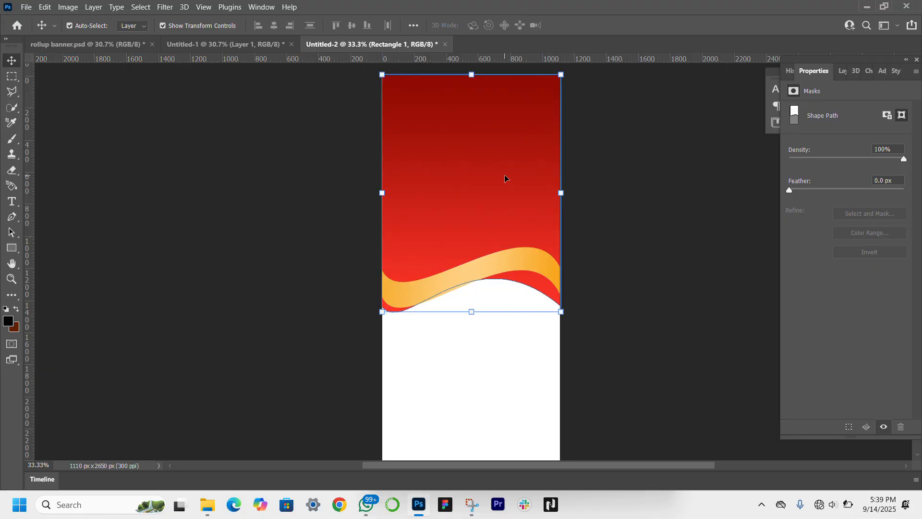
{"action": "key", "text": "Right"}
{"action": "key", "text": "Right"}
{"action": "key", "text": "Right"}
Step: Warp the red block again, pulling its lower-right corner down and reshaping the curve beneath the gold wave, and apply the change
{"action": "left_click_drag", "start_coordinate": [472, 313], "coordinate": [472, 308]}
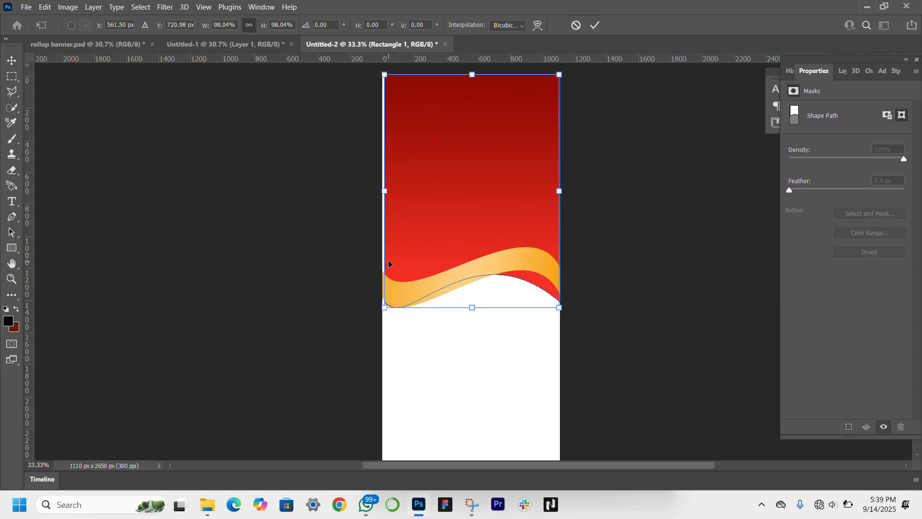
{"action": "key", "text": "ctrl+z"}
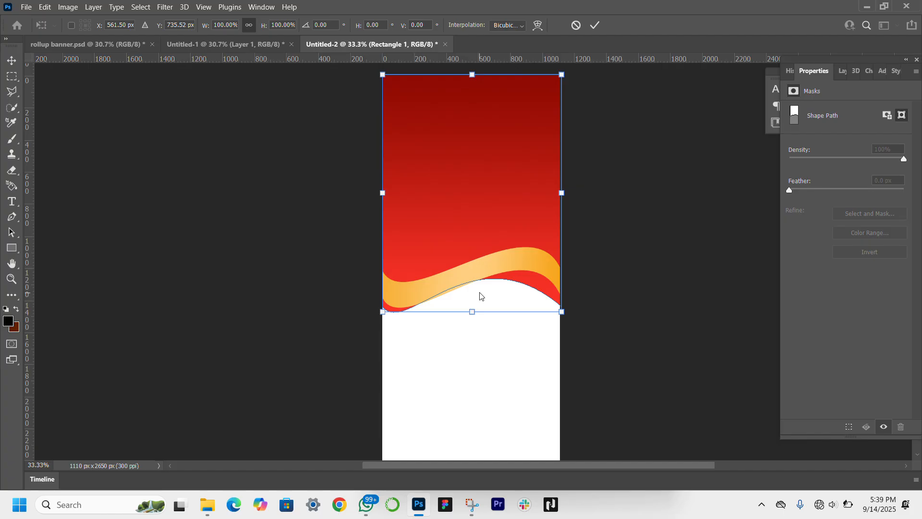
{"action": "right_click", "coordinate": [480, 296]}
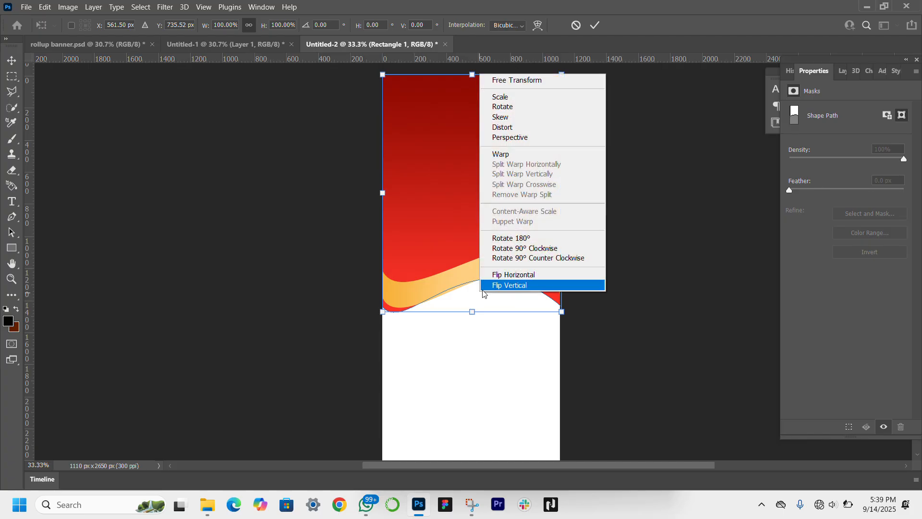
{"action": "left_click", "coordinate": [553, 154]}
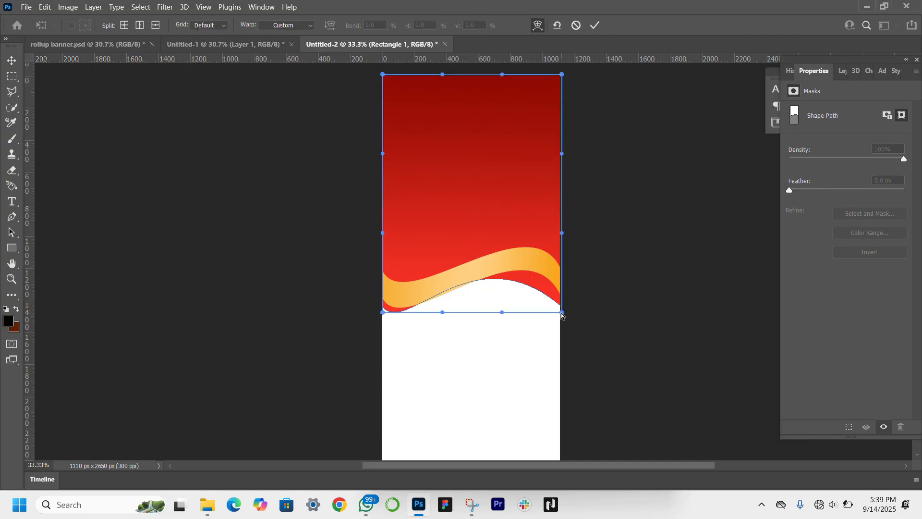
{"action": "left_click_drag", "start_coordinate": [562, 313], "coordinate": [562, 336]}
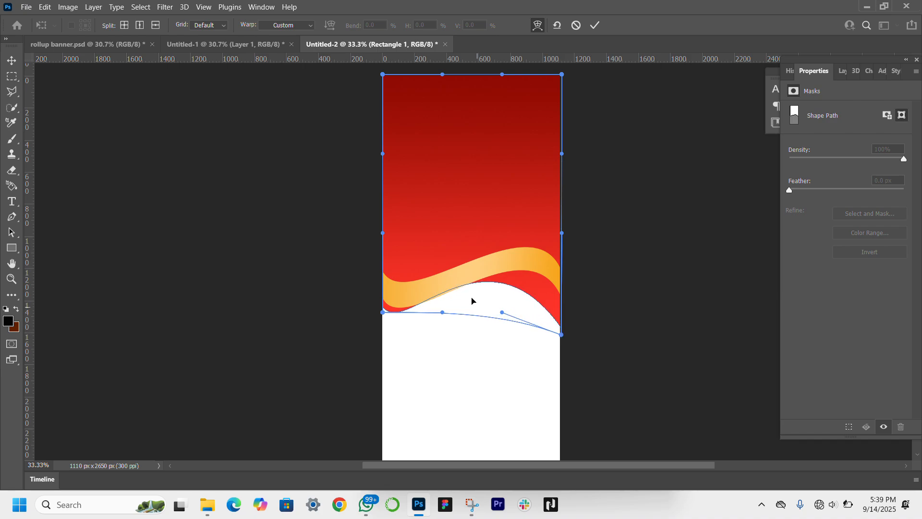
{"action": "left_click_drag", "start_coordinate": [502, 315], "coordinate": [517, 314]}
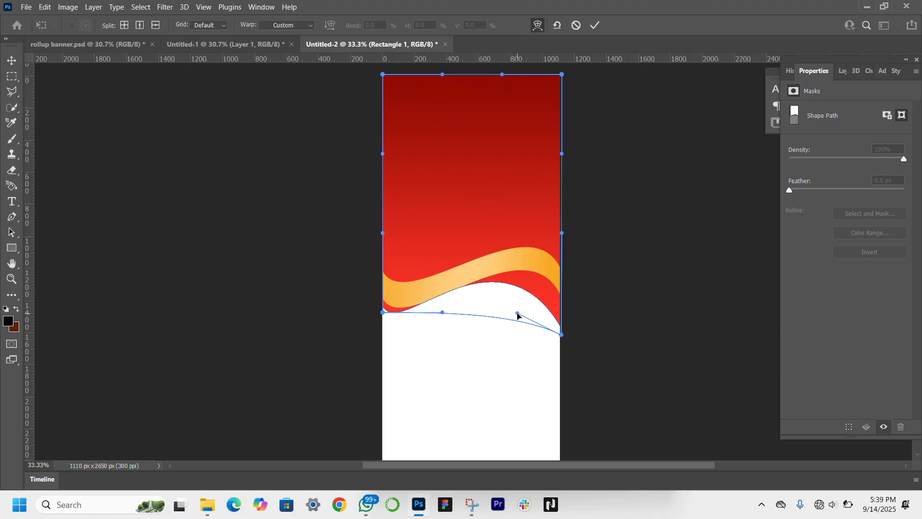
{"action": "left_click", "coordinate": [11, 60]}
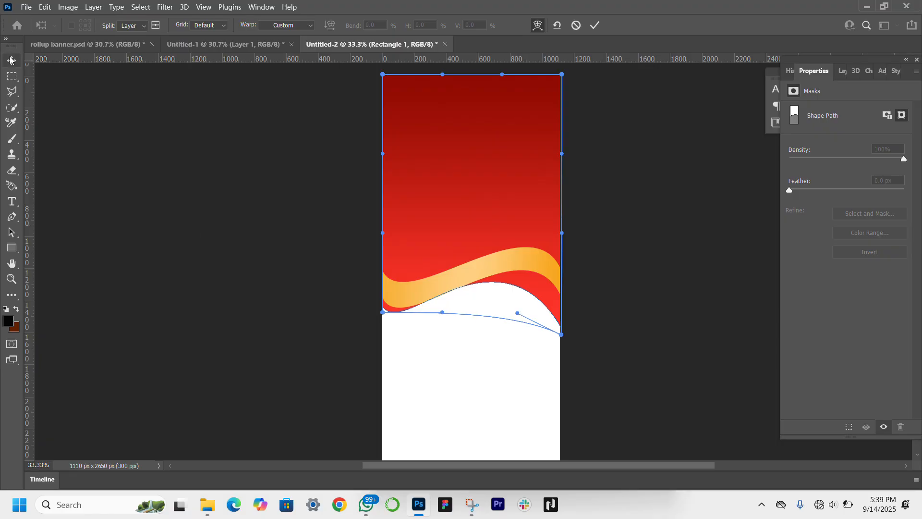
Step: Add a drop shadow to the gold wave with 22% opacity, 34° angle, 6 px distance, 7% spread and 21 px size
{"action": "left_click", "coordinate": [469, 277]}
{"action": "left_click", "coordinate": [470, 277]}
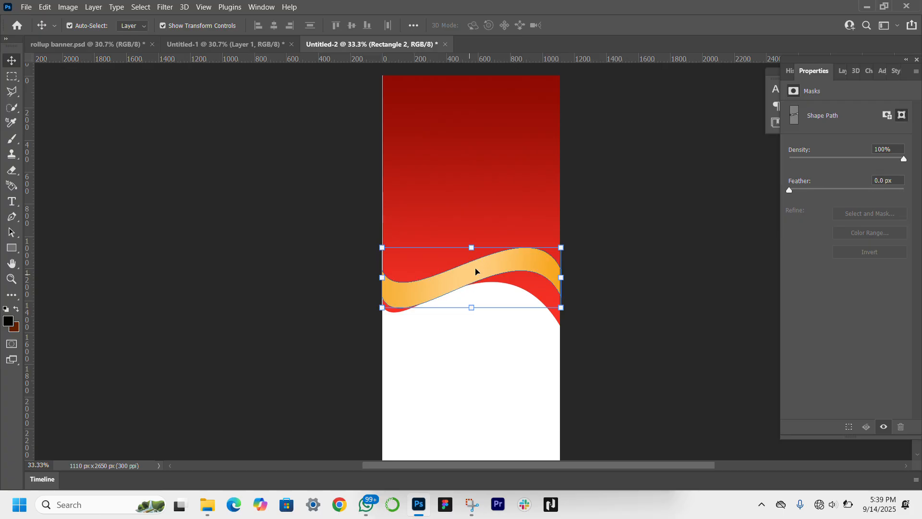
{"action": "left_click", "coordinate": [841, 72]}
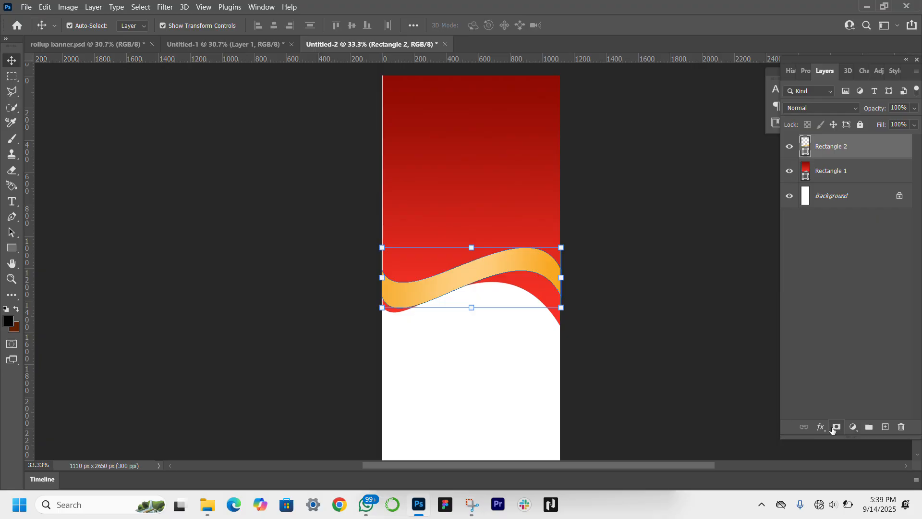
{"action": "left_click", "coordinate": [823, 427]}
{"action": "left_click", "coordinate": [857, 423]}
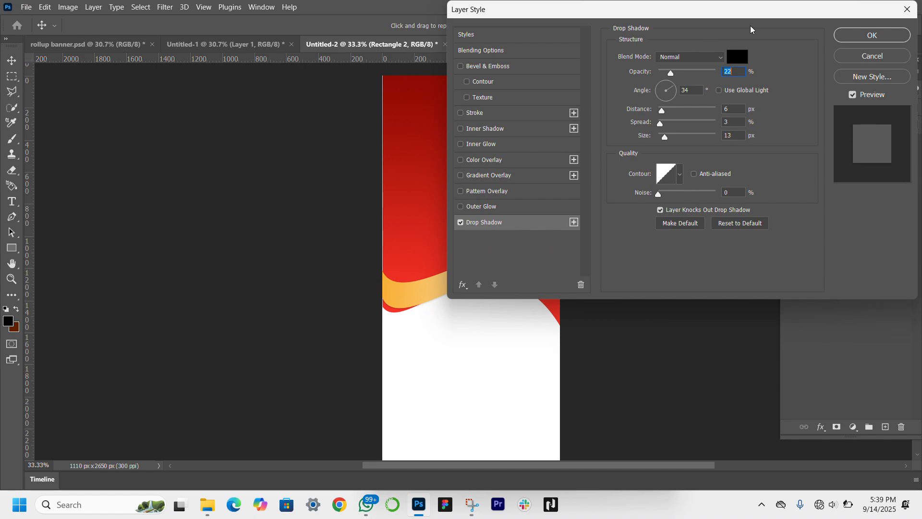
{"action": "left_click_drag", "start_coordinate": [715, 20], "coordinate": [819, 77]}
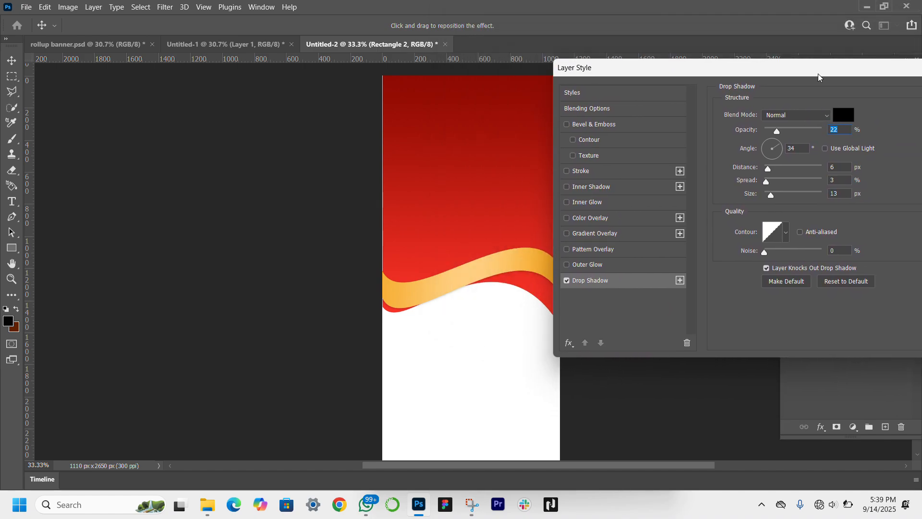
{"action": "left_click", "coordinate": [768, 181]}
{"action": "left_click_drag", "start_coordinate": [771, 194], "coordinate": [773, 193]}
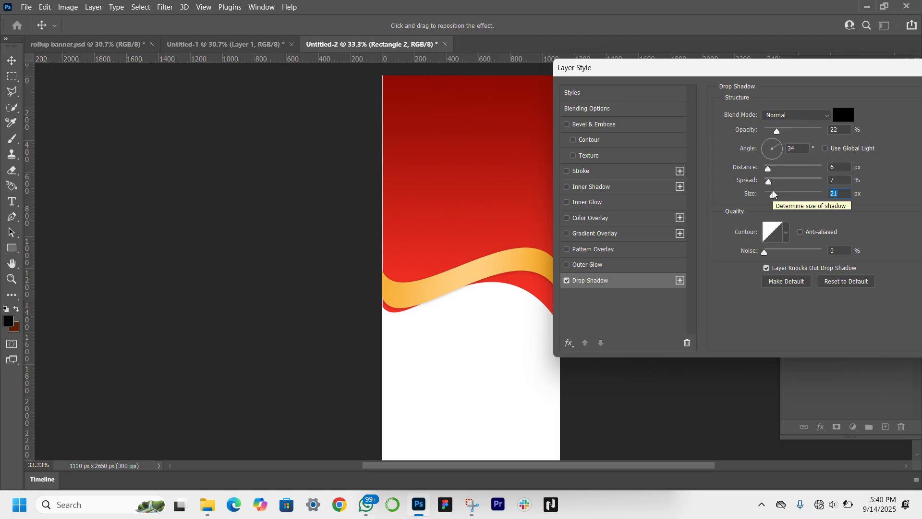
{"action": "key", "text": "Return"}
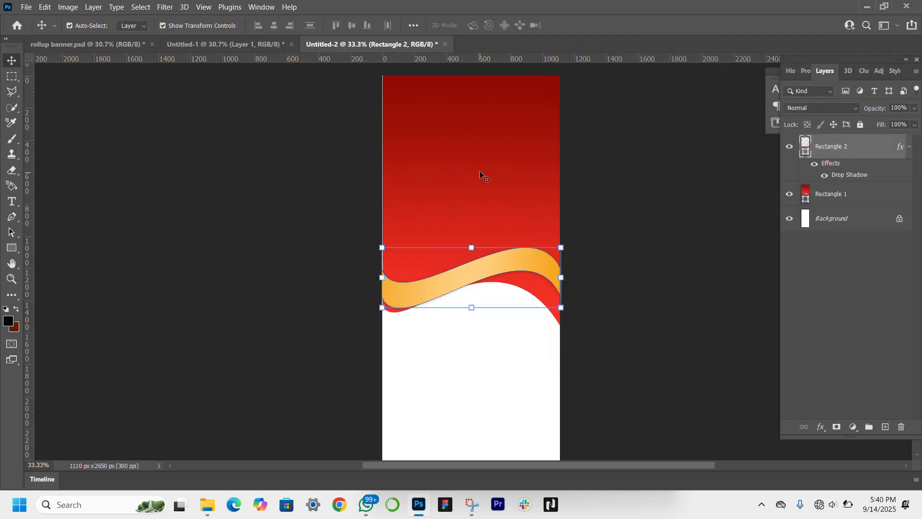
Step: Widen the red block to 100.27% past the canvas's left edge, nudge it 6 px left, and apply the transform
{"action": "left_click", "coordinate": [440, 174]}
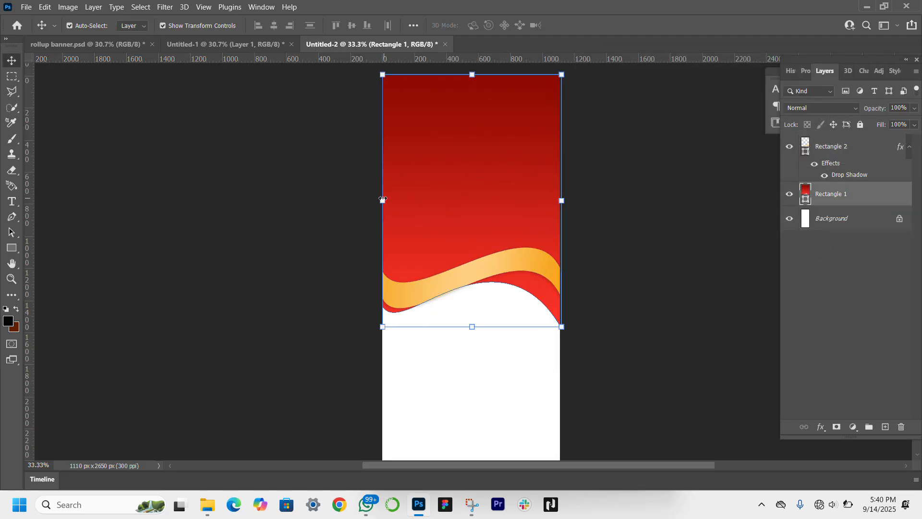
{"action": "left_click_drag", "start_coordinate": [383, 198], "coordinate": [381, 201]}
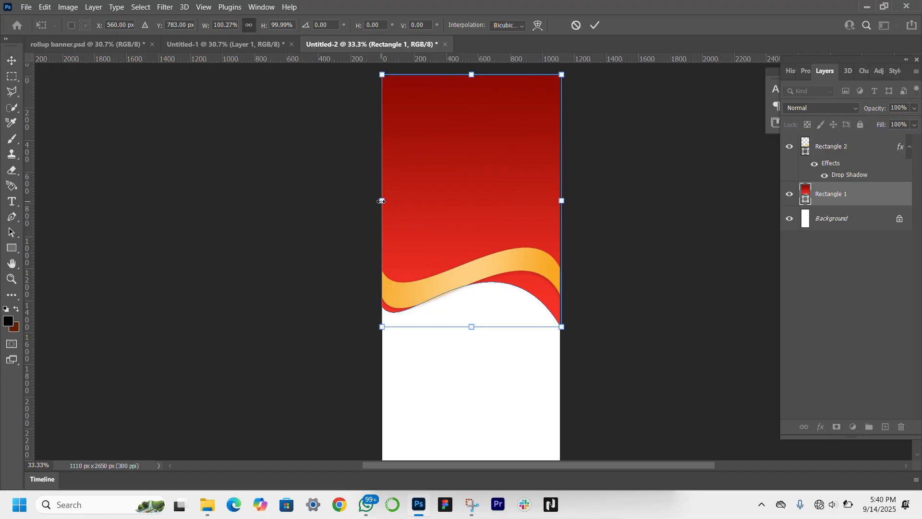
{"action": "key", "text": "Left"}
{"action": "key", "text": "Left"}
{"action": "key", "text": "Left"}
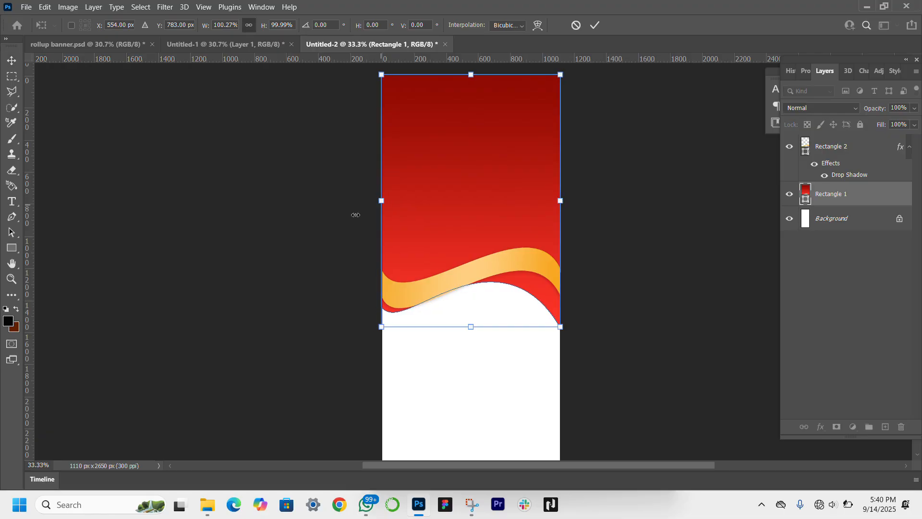
{"action": "key", "text": "Return"}
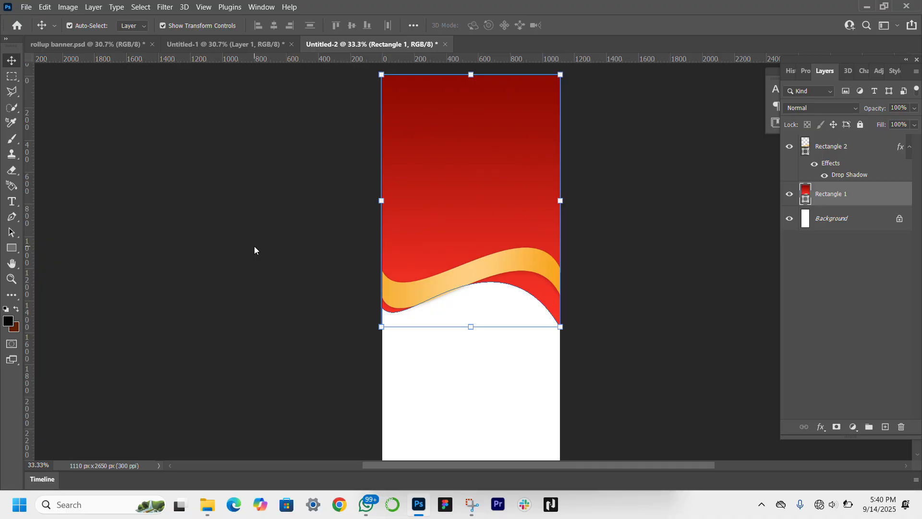
{"action": "left_click", "coordinate": [255, 383]}
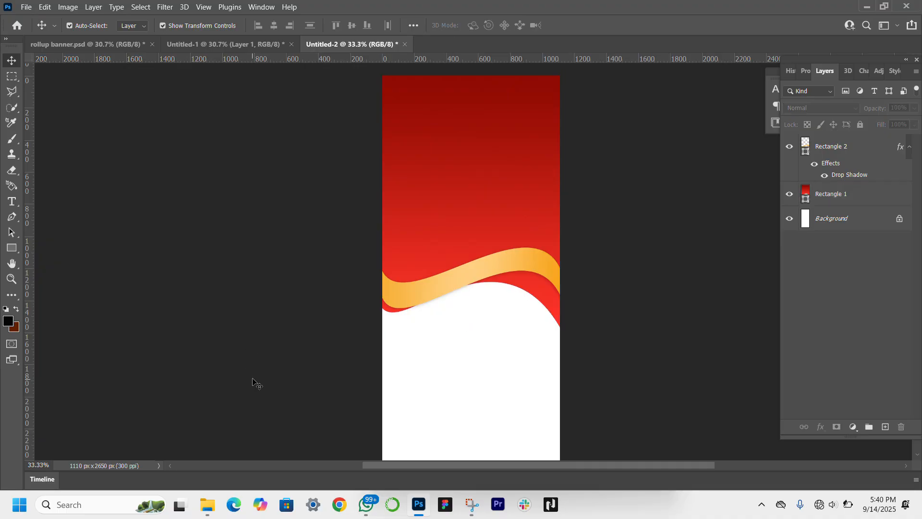
Step: Draw a white circle about 897 px across over the upper part of the red block, centred on the banner's right edge
{"action": "left_click", "coordinate": [11, 248]}
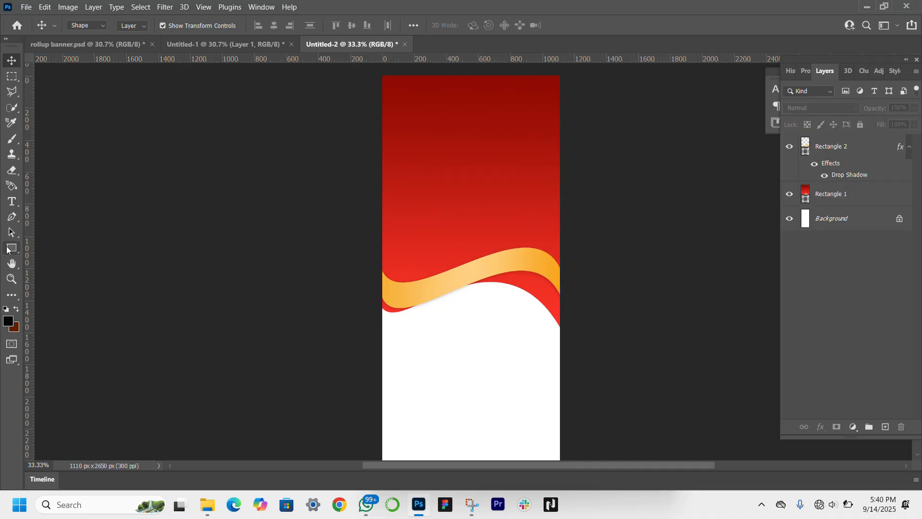
{"action": "left_click", "coordinate": [63, 259]}
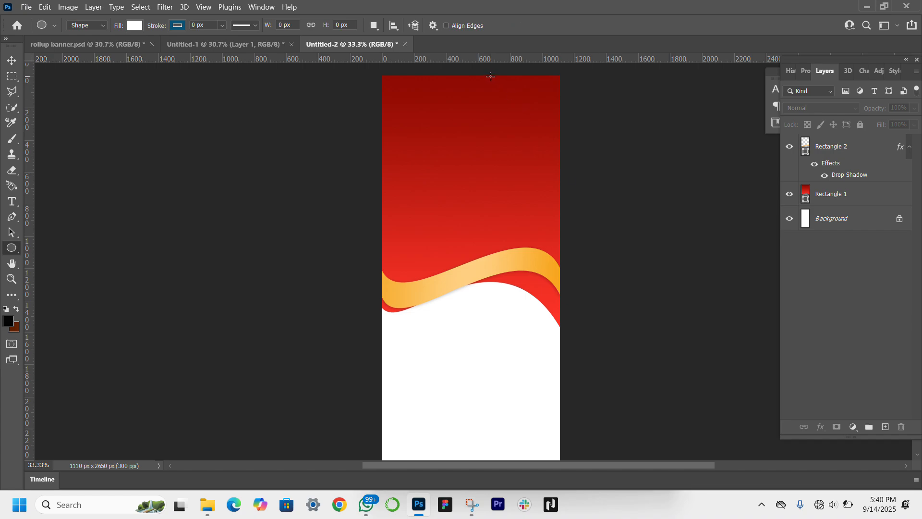
{"action": "left_click_drag", "start_coordinate": [488, 75], "coordinate": [631, 231]}
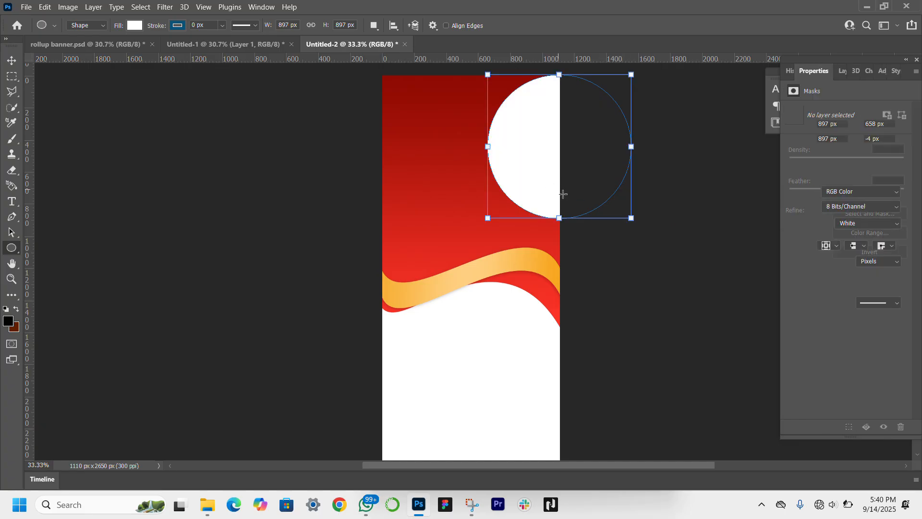
{"action": "key", "text": "shift"}
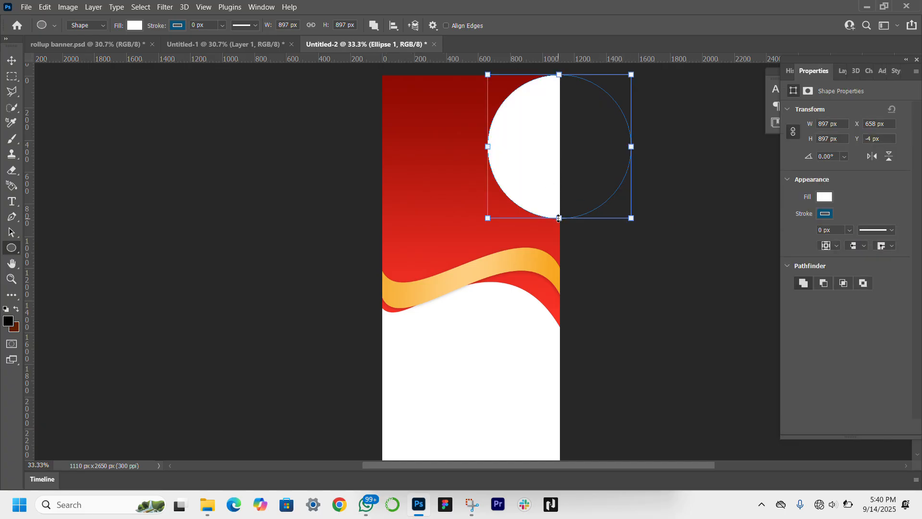
Step: Shrink the white circle to about 822 px and move it up and left so it overlaps the banner's top-right corner
{"action": "left_click_drag", "start_coordinate": [559, 218], "coordinate": [560, 206]}
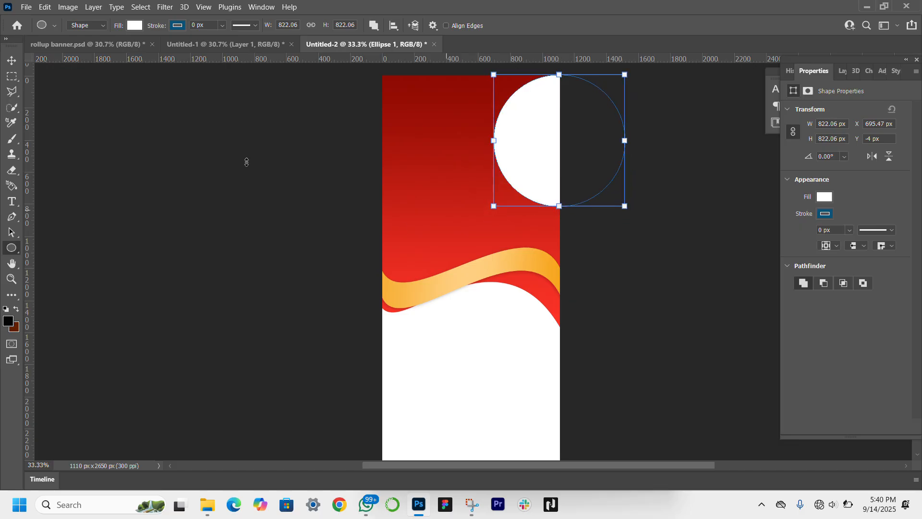
{"action": "left_click", "coordinate": [12, 61]}
{"action": "left_click_drag", "start_coordinate": [535, 149], "coordinate": [516, 137]}
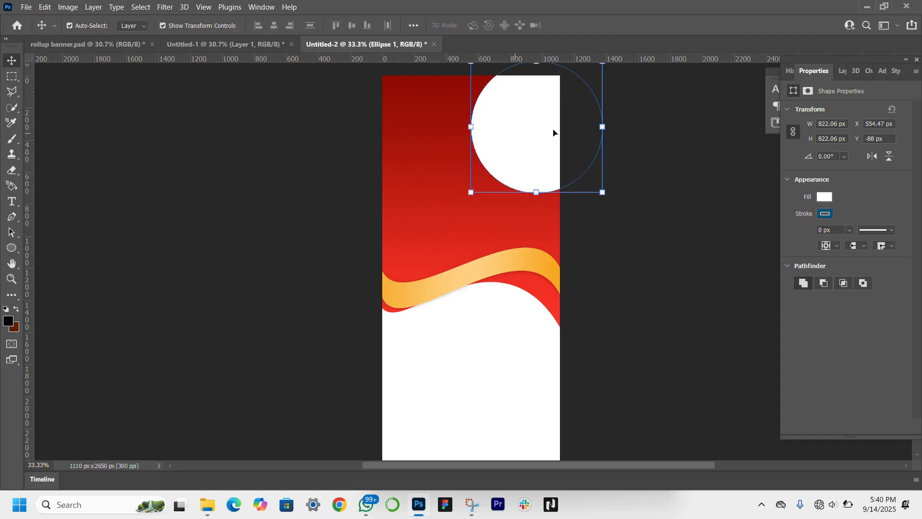
Step: Add a gold outer glow to the white circle with 100% opacity, 24% spread and a size of 10 px
{"action": "left_click", "coordinate": [841, 71]}
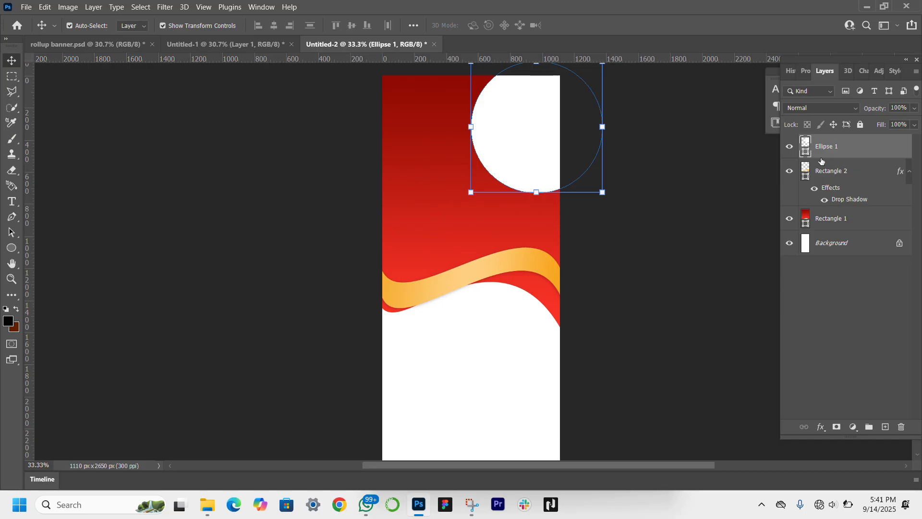
{"action": "double_click", "coordinate": [867, 151]}
{"action": "left_click_drag", "start_coordinate": [568, 71], "coordinate": [741, 56]}
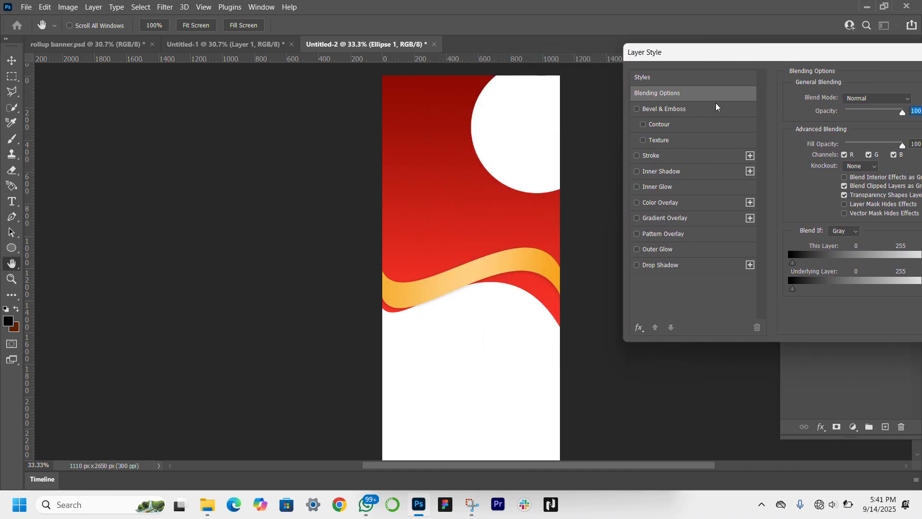
{"action": "left_click", "coordinate": [635, 250]}
{"action": "left_click", "coordinate": [659, 249]}
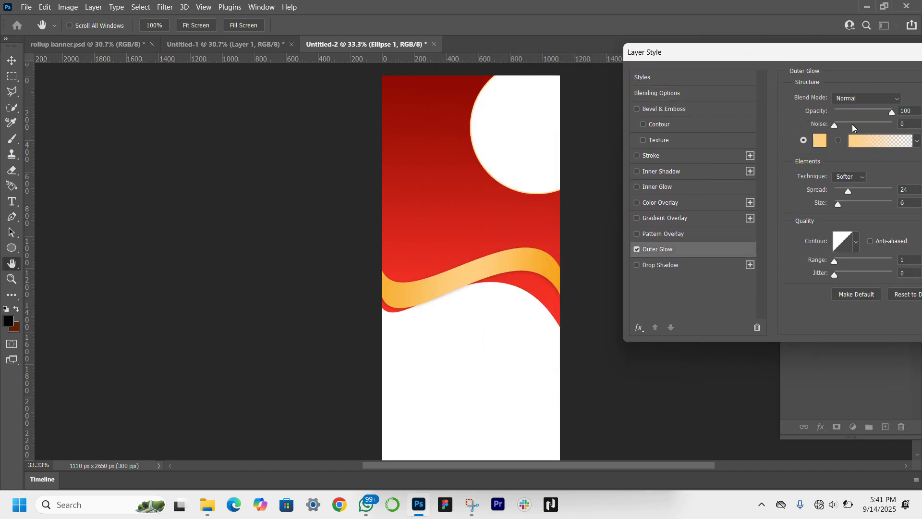
{"action": "left_click_drag", "start_coordinate": [841, 202], "coordinate": [836, 205]}
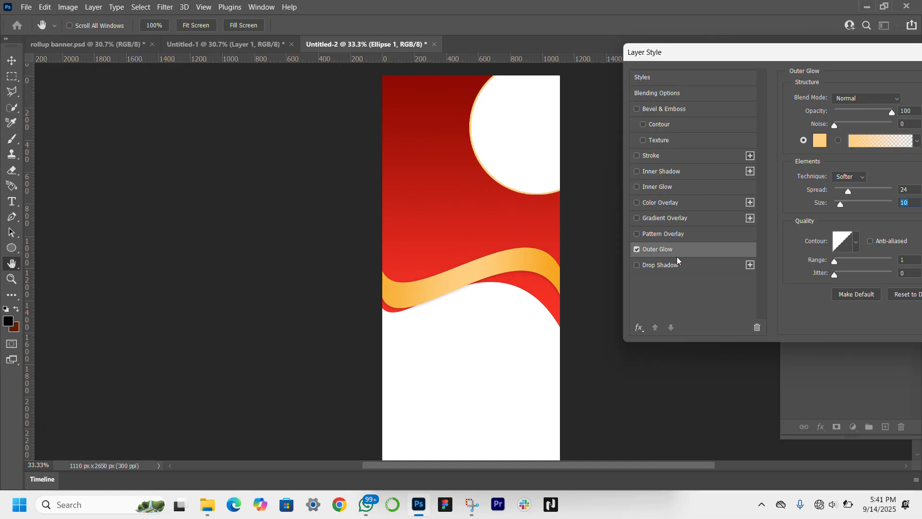
Step: Add a drop shadow to the white circle with 61% opacity and a -165° angle, increase its size, and apply the layer style
{"action": "left_click", "coordinate": [637, 265]}
{"action": "left_click", "coordinate": [657, 265]}
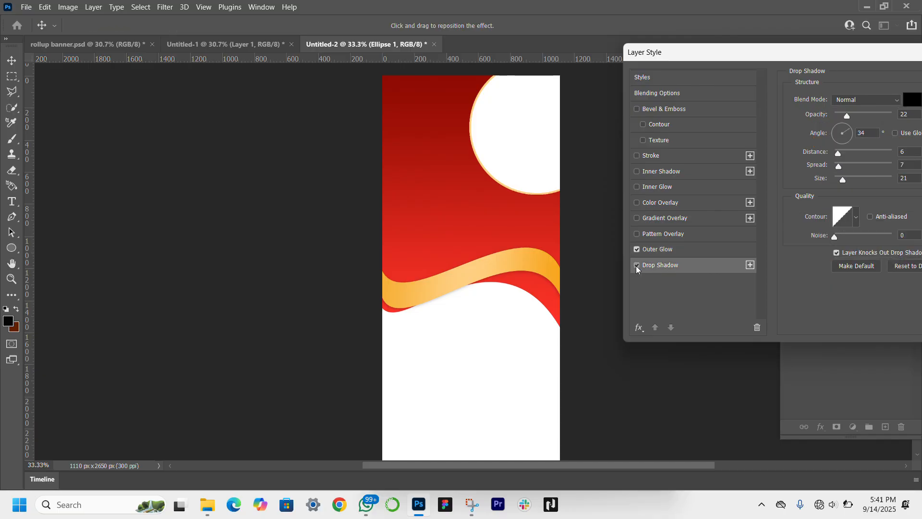
{"action": "left_click", "coordinate": [637, 266]}
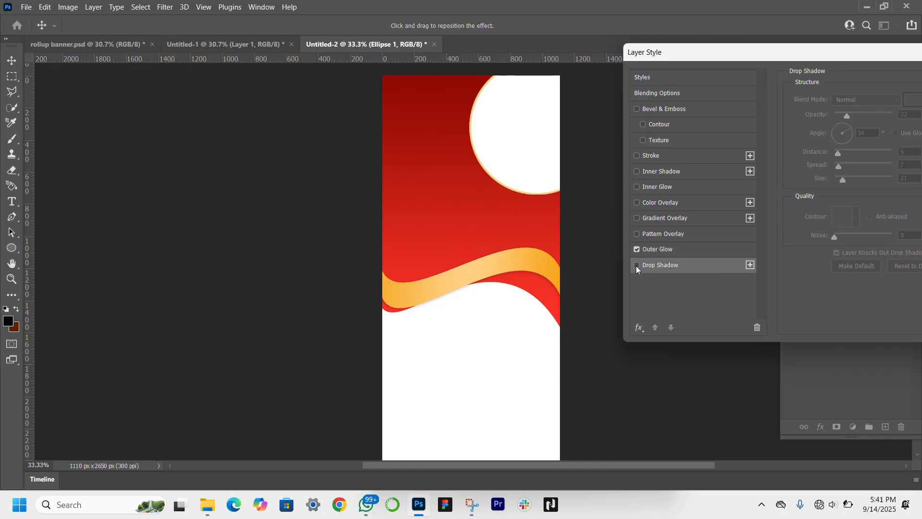
{"action": "left_click", "coordinate": [637, 266]}
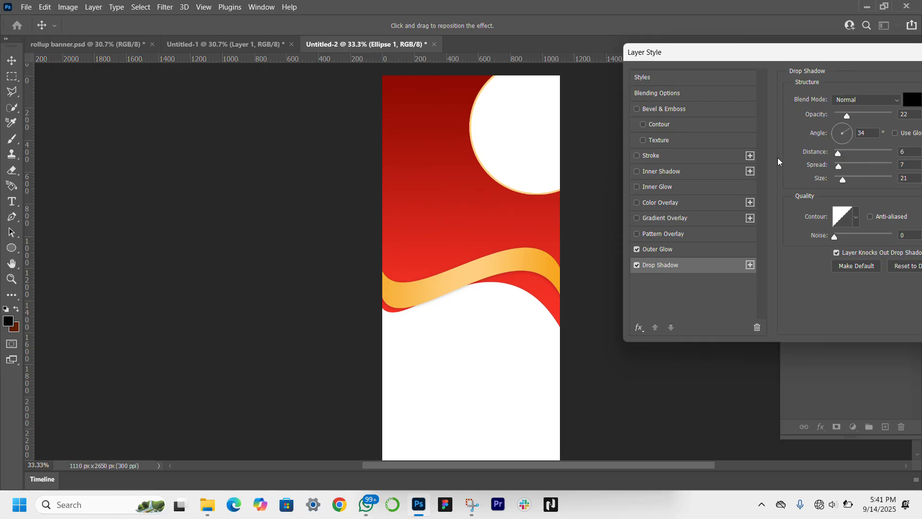
{"action": "left_click", "coordinate": [837, 135]}
{"action": "left_click", "coordinate": [869, 111]}
{"action": "left_click_drag", "start_coordinate": [828, 52], "coordinate": [567, 242]}
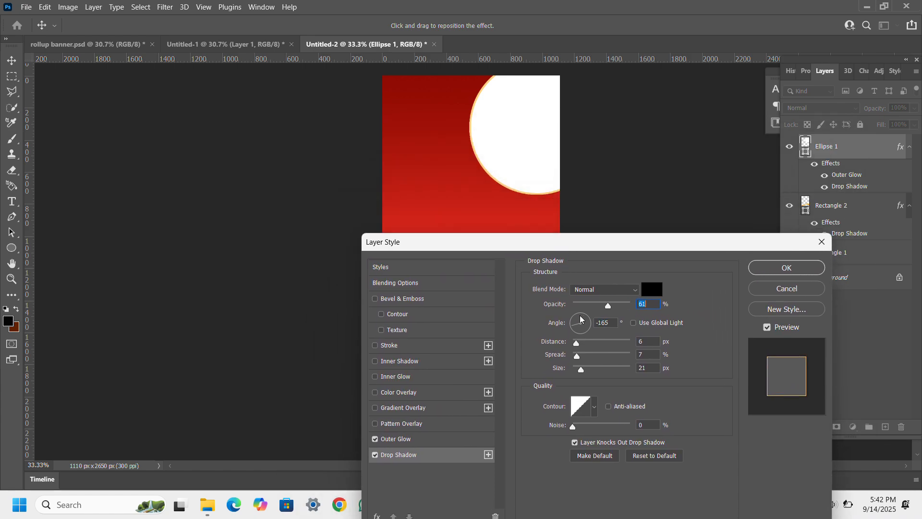
{"action": "left_click", "coordinate": [592, 369]}
{"action": "left_click_drag", "start_coordinate": [591, 368], "coordinate": [585, 374]}
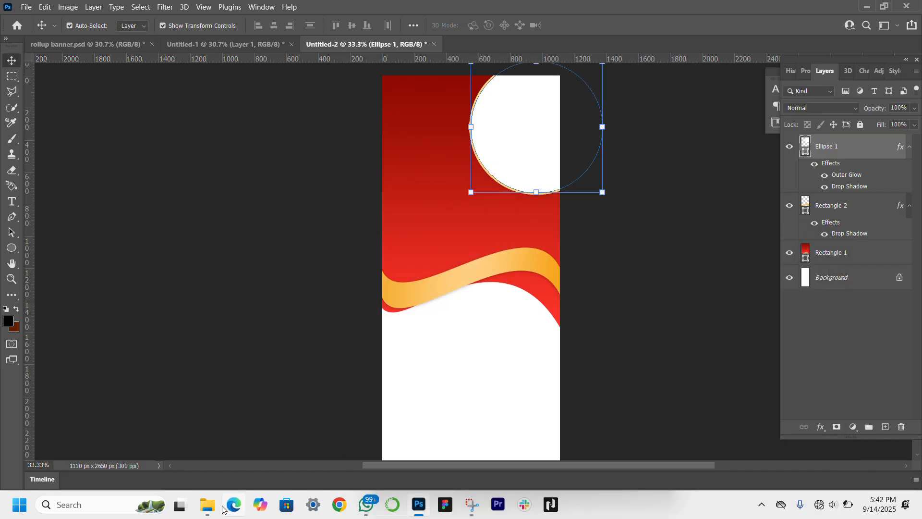
Step: Place the Black and Blue Initials Creative Logo (2) file from the Downloads folder, scaled to 16.51%, in the banner's top-left corner
{"action": "mouse_move", "coordinate": [208, 509]}
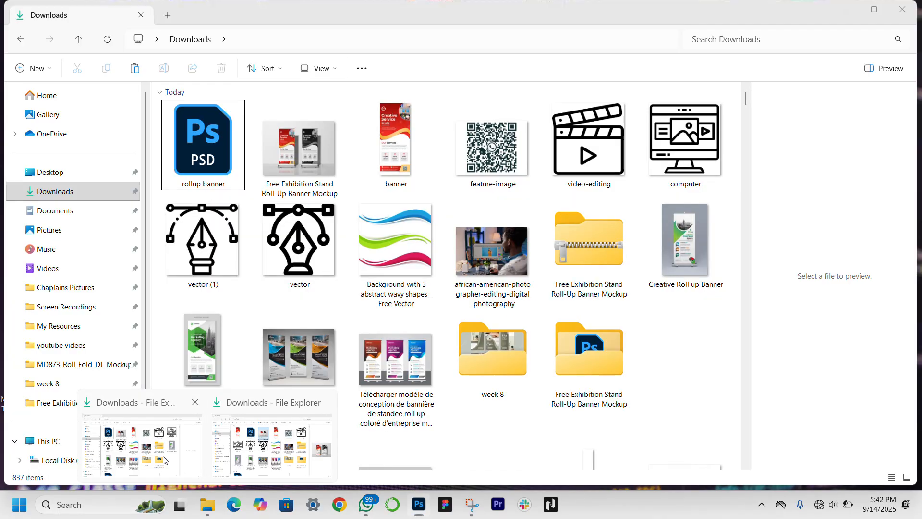
{"action": "left_click", "coordinate": [163, 460]}
{"action": "left_click", "coordinate": [419, 504]}
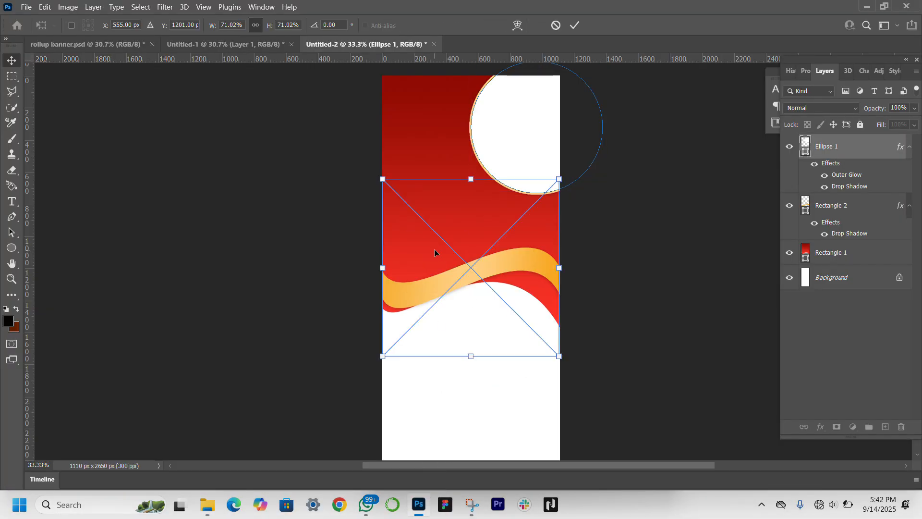
{"action": "left_click_drag", "start_coordinate": [560, 268], "coordinate": [394, 90]}
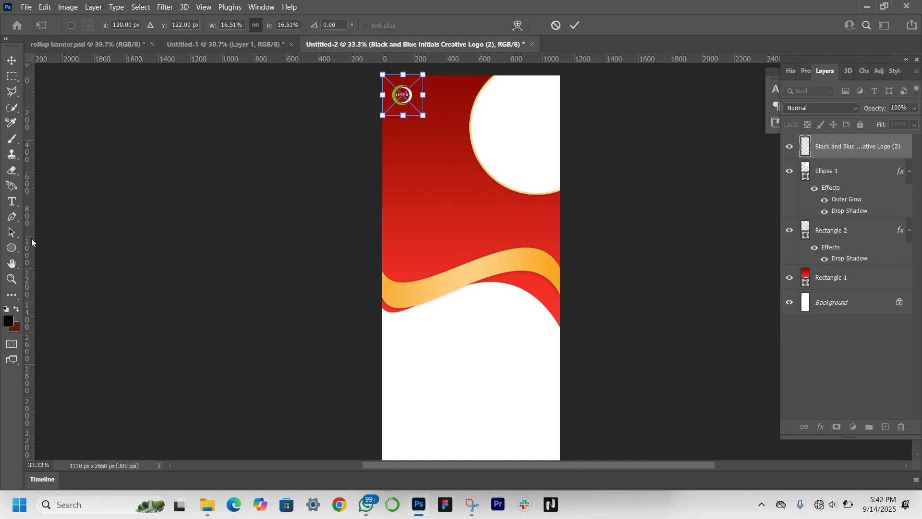
Step: Add vertical margin guides just inside the banner's left and right edges, and scale the logo to 19.19% beside the left guide
{"action": "left_click_drag", "start_coordinate": [32, 242], "coordinate": [392, 256]}
{"action": "left_click_drag", "start_coordinate": [29, 286], "coordinate": [547, 262]}
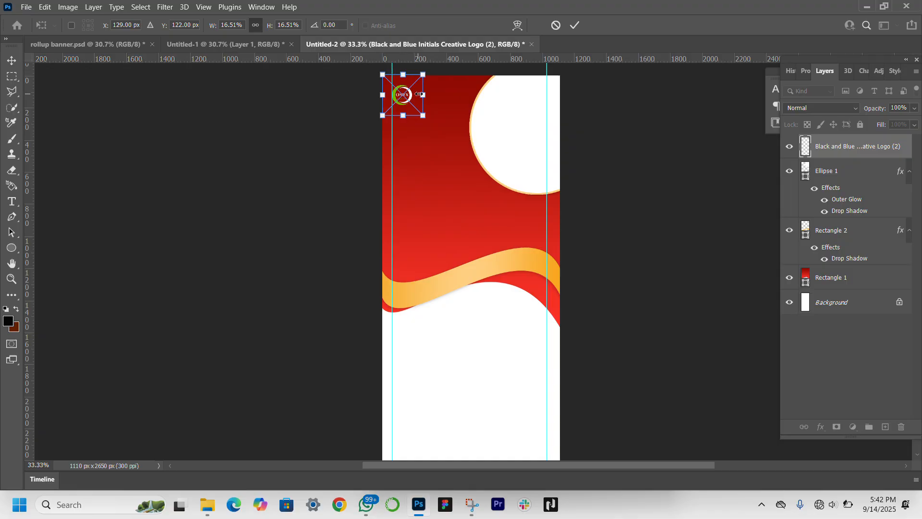
{"action": "left_click_drag", "start_coordinate": [423, 94], "coordinate": [415, 95]}
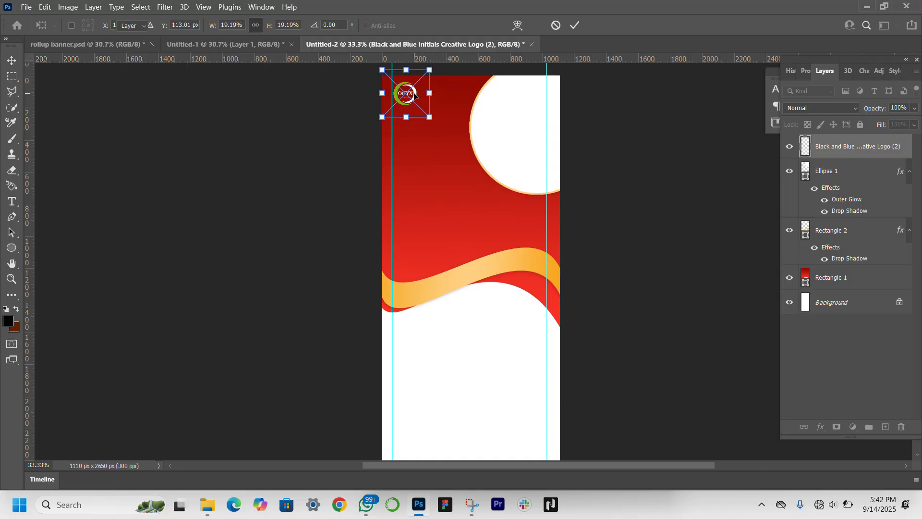
{"action": "key", "text": "Return"}
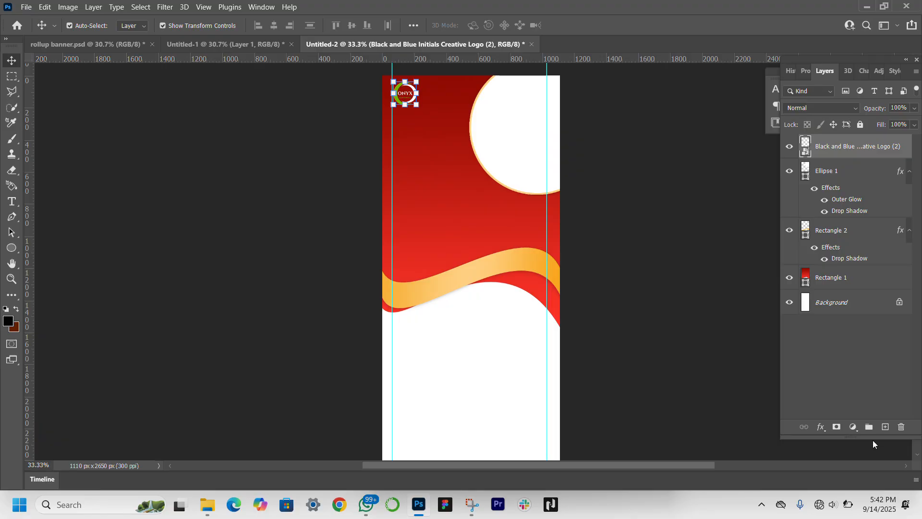
Step: Apply a white (#ffffff) colour overlay to the logo in the banner's top-left corner
{"action": "left_click", "coordinate": [821, 427]}
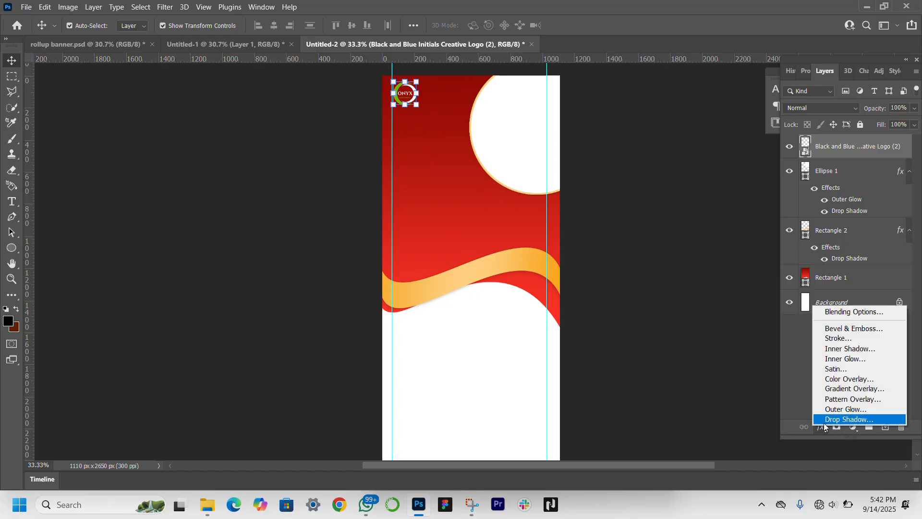
{"action": "left_click", "coordinate": [863, 379]}
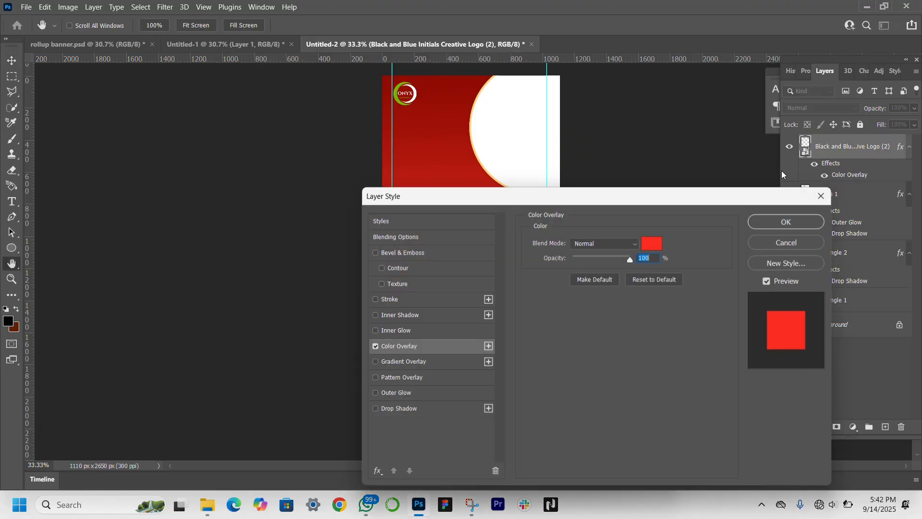
{"action": "left_click", "coordinate": [647, 244]}
{"action": "type", "text": "ffffff"}
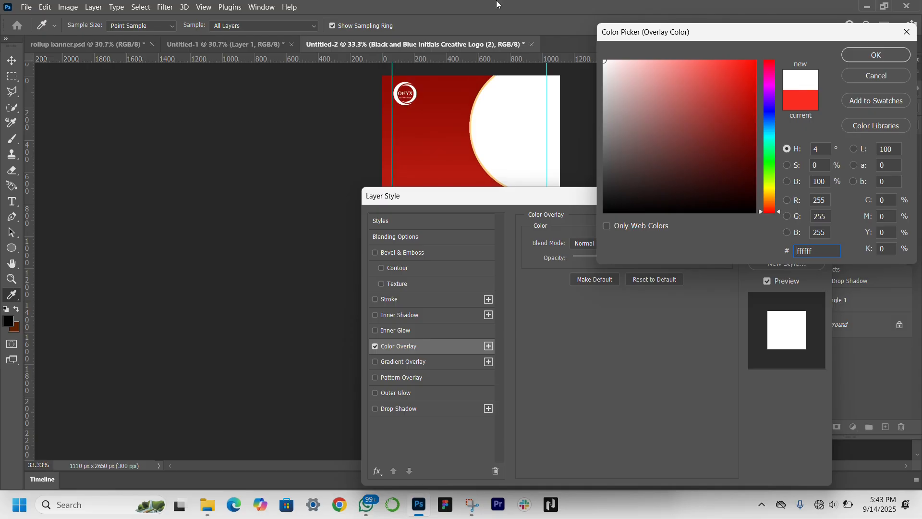
{"action": "key", "text": "Return"}
{"action": "key", "text": "Return"}
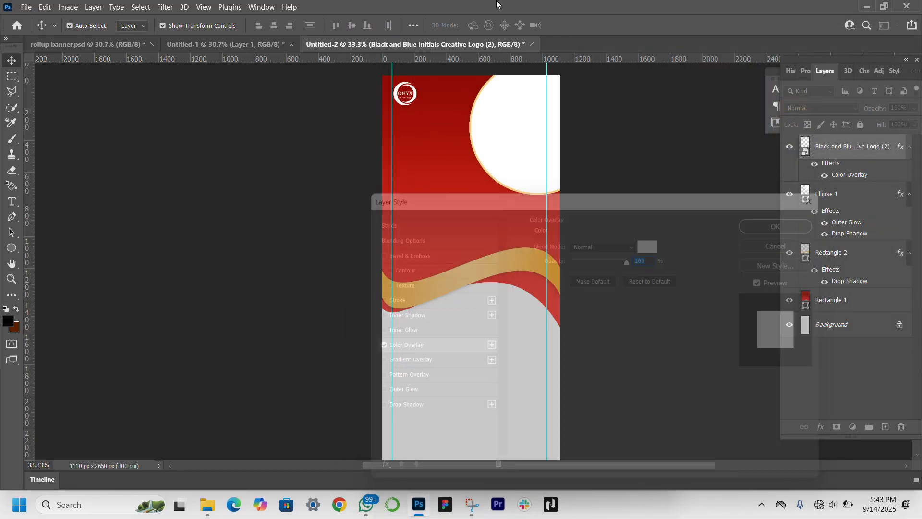
{"action": "left_click", "coordinate": [288, 281]}
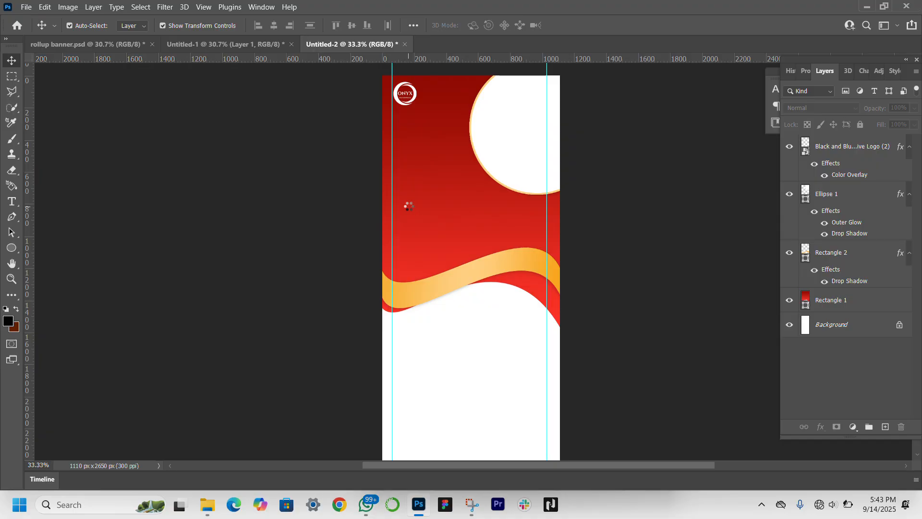
Step: Place the african-american-photographer-editing-digital-photography photo and the feature-image, video-editing, computer and vector (1) files into the banner at their default sizes
{"action": "left_click", "coordinate": [448, 197]}
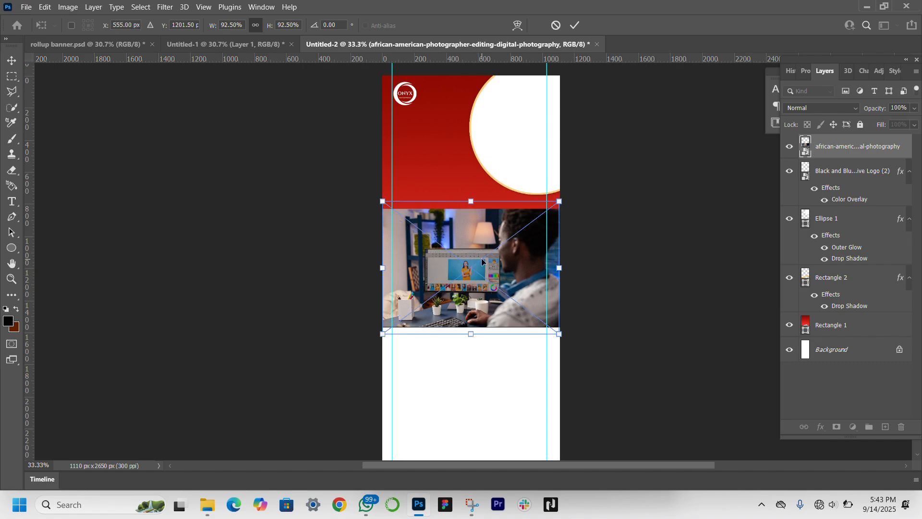
{"action": "key", "text": "Return"}
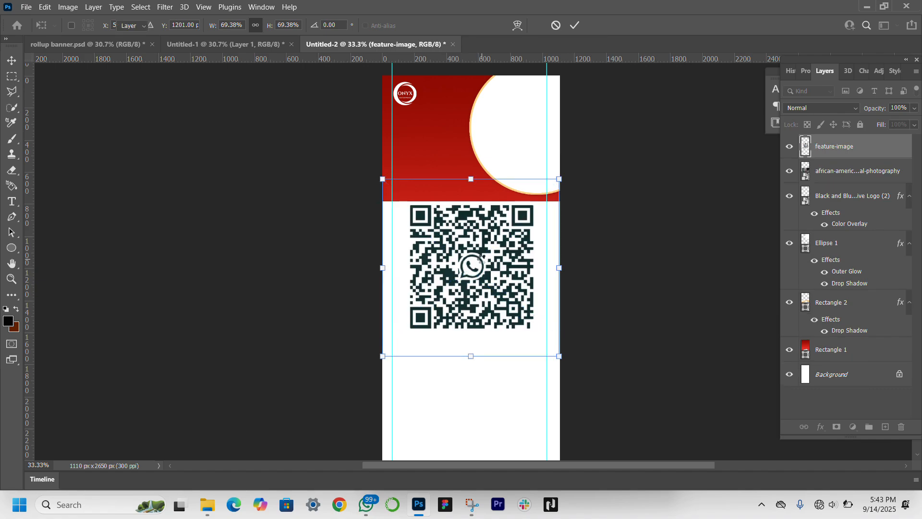
{"action": "key", "text": "Return"}
{"action": "key", "text": "Return"}
{"action": "key", "text": "Return"}
{"action": "key", "text": "Return"}
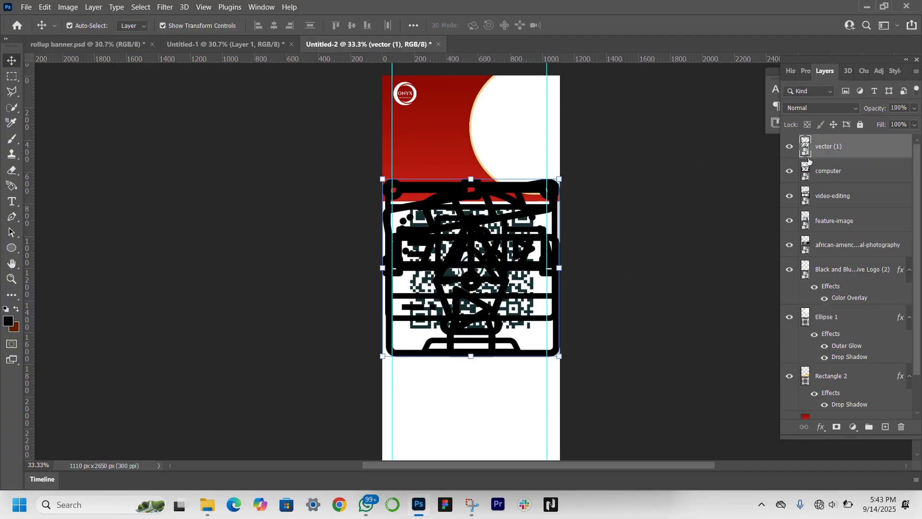
Step: Hide the vector (1), computer, video-editing and feature-image layers
{"action": "left_click", "coordinate": [789, 147]}
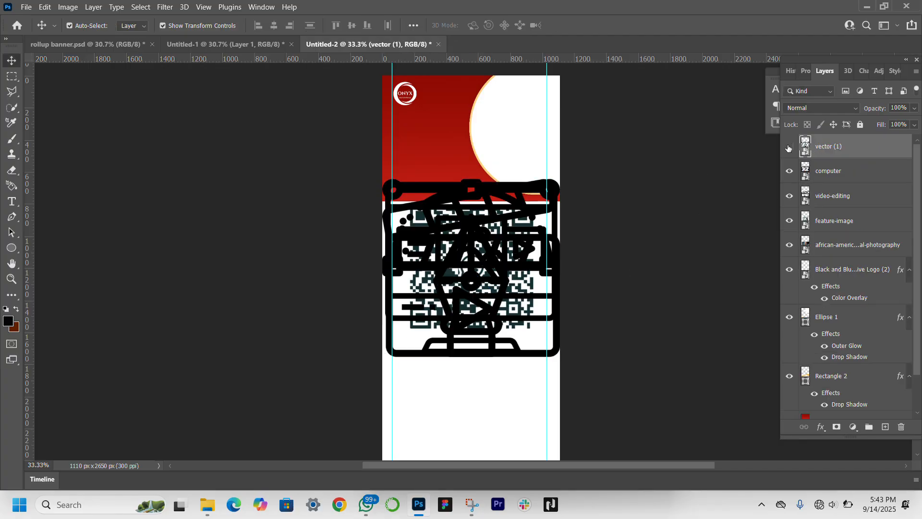
{"action": "left_click", "coordinate": [789, 171]}
{"action": "left_click", "coordinate": [788, 197]}
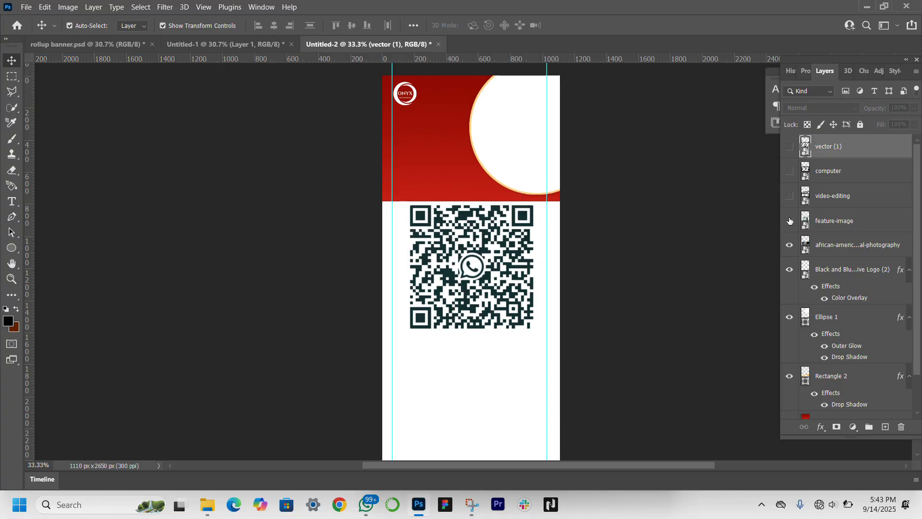
{"action": "left_click", "coordinate": [789, 220]}
Step: Start a Camera Raw filter on the photographer photo with exposure +0.65, contrast +24, highlights +24, shadows -12, whites +24 and dehaze +15
{"action": "left_click", "coordinate": [451, 268]}
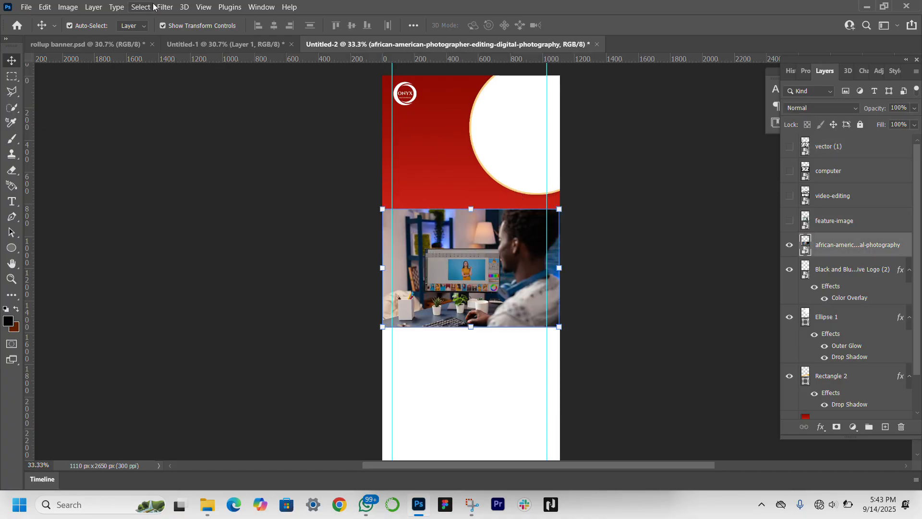
{"action": "left_click", "coordinate": [170, 9]}
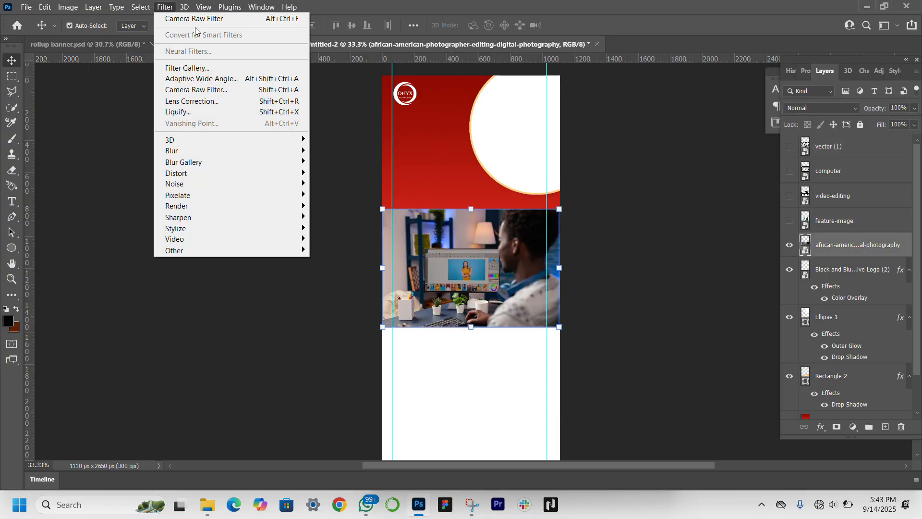
{"action": "left_click", "coordinate": [218, 90]}
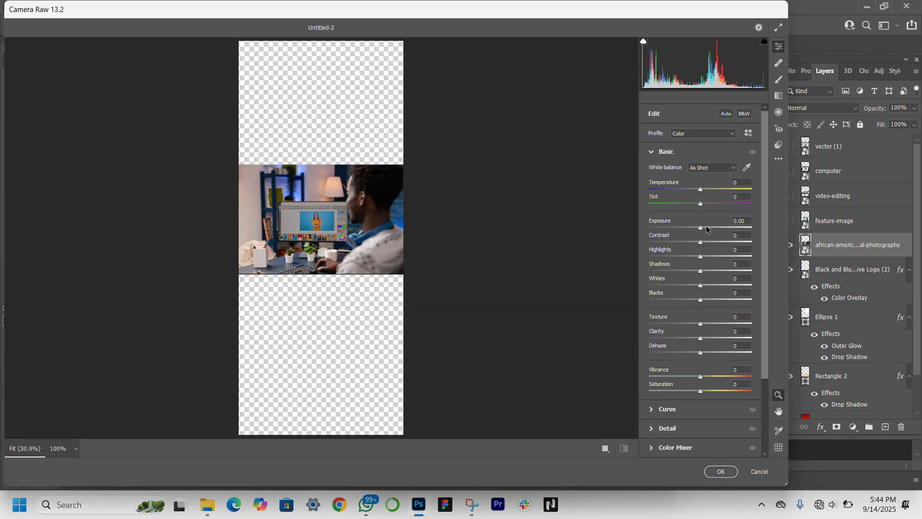
{"action": "left_click_drag", "start_coordinate": [706, 228], "coordinate": [713, 242]}
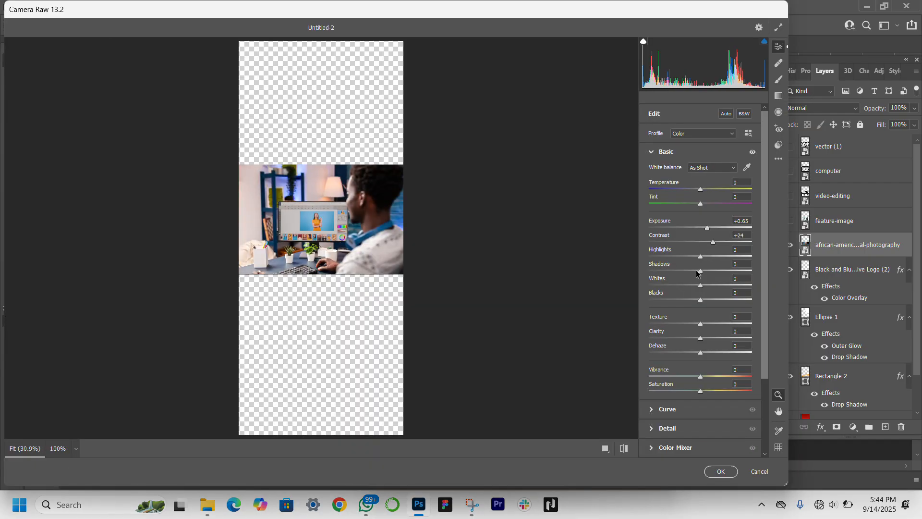
{"action": "left_click_drag", "start_coordinate": [701, 272], "coordinate": [713, 286]}
{"action": "left_click", "coordinate": [709, 352]}
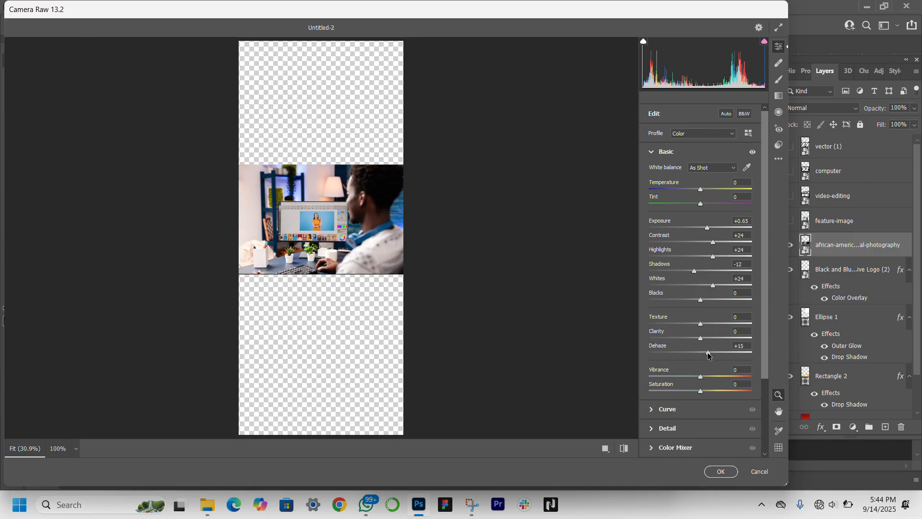
Step: Set the photo's exposure to +0.60, vibrance to +13 and temperature to -7, and apply the Camera Raw filter
{"action": "left_click_drag", "start_coordinate": [714, 231], "coordinate": [708, 230]}
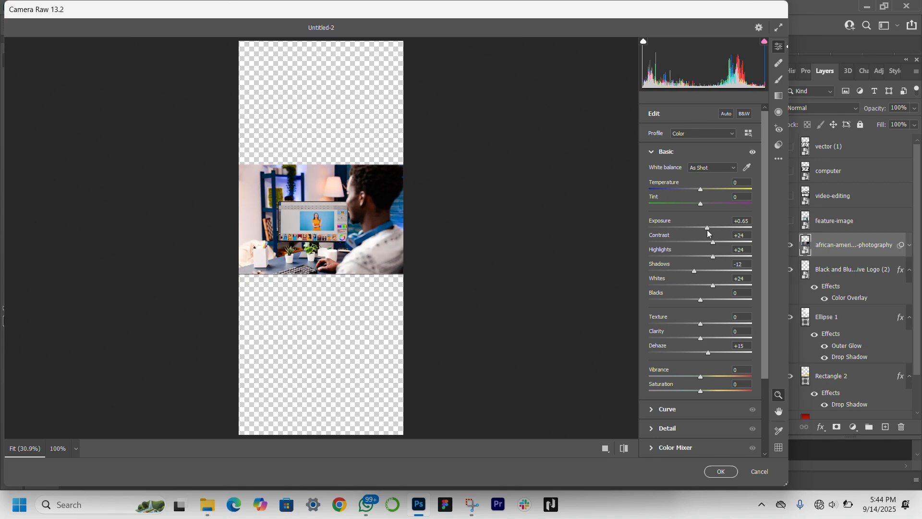
{"action": "left_click", "coordinate": [709, 376]}
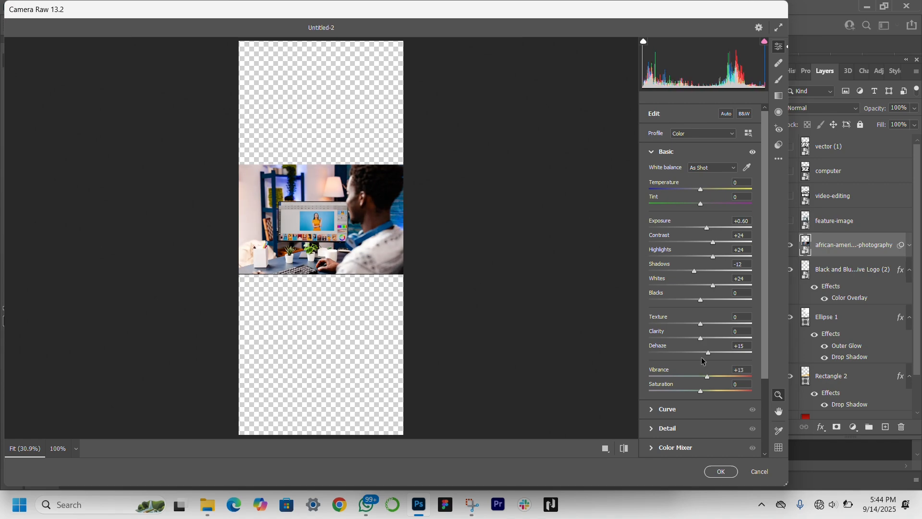
{"action": "left_click_drag", "start_coordinate": [701, 194], "coordinate": [698, 195]}
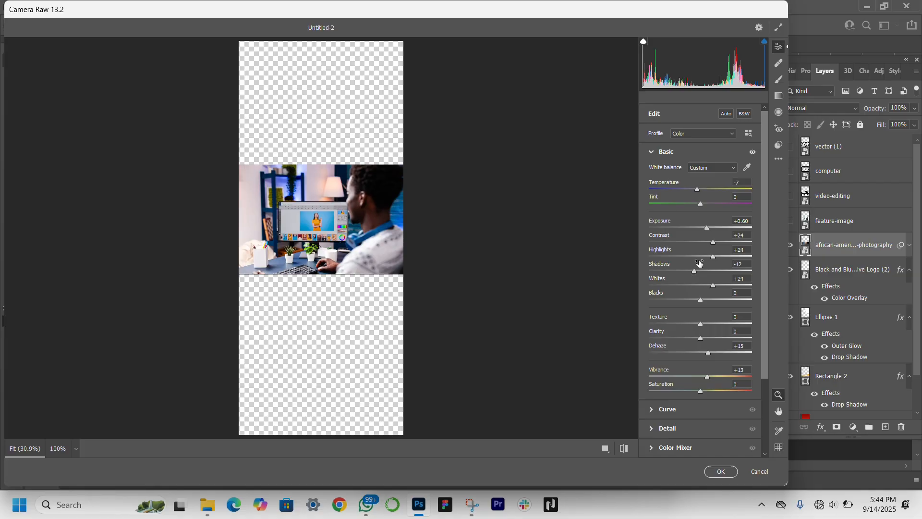
{"action": "left_click", "coordinate": [719, 473]}
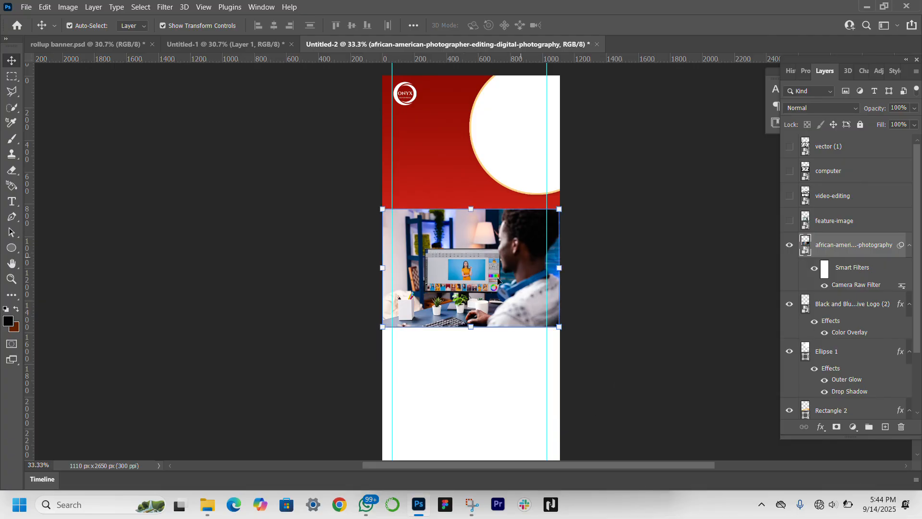
Step: Move the photo over the circle, place its layer directly above Ellipse 1, and clip it to the circle
{"action": "left_click_drag", "start_coordinate": [498, 281], "coordinate": [548, 155]}
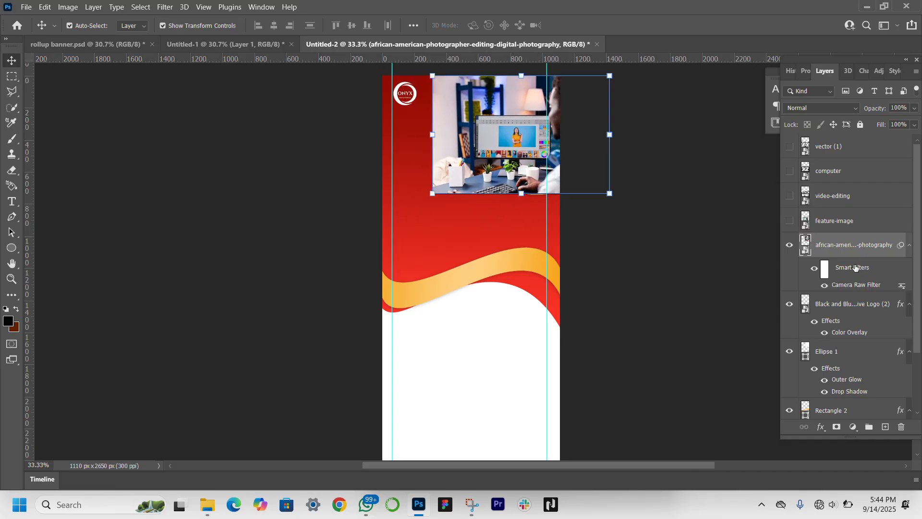
{"action": "left_click_drag", "start_coordinate": [855, 268], "coordinate": [852, 349]}
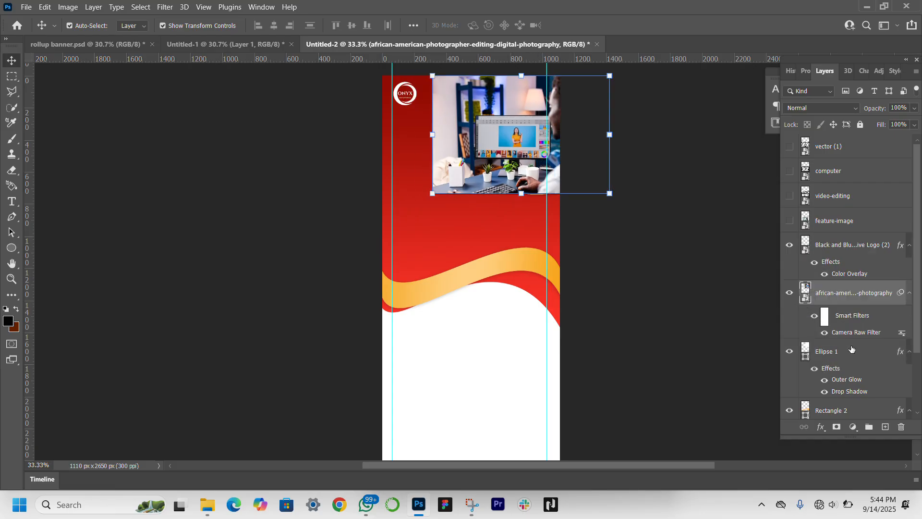
{"action": "right_click", "coordinate": [853, 290]}
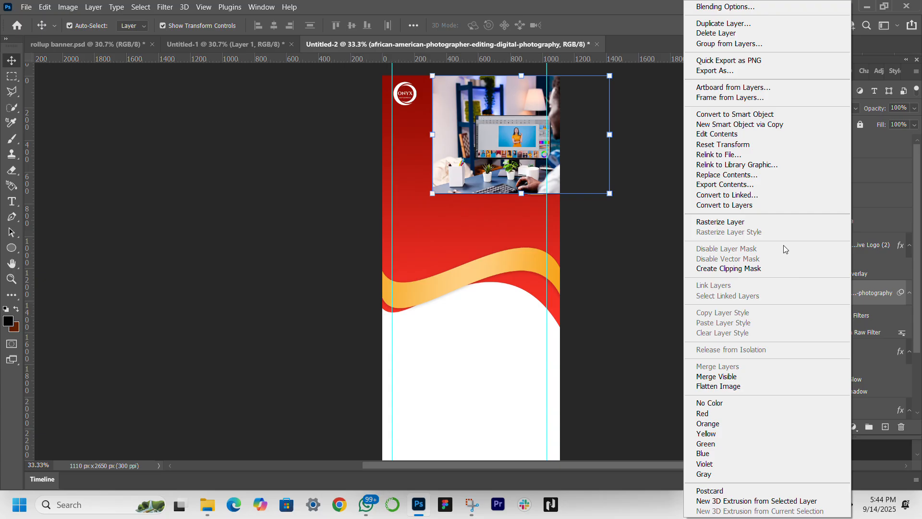
{"action": "left_click", "coordinate": [729, 275]}
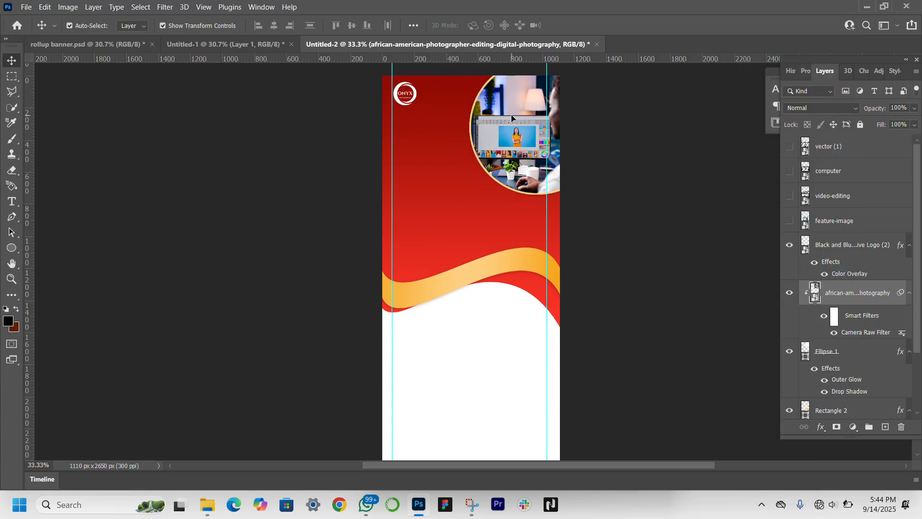
Step: Enlarge and reposition the clipped photo until it fills the visible part of the circle
{"action": "left_click_drag", "start_coordinate": [514, 119], "coordinate": [522, 113]}
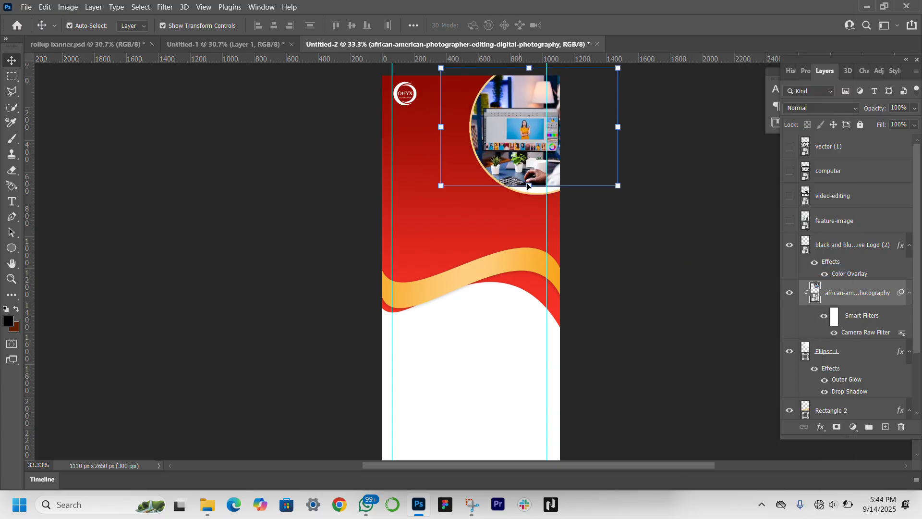
{"action": "left_click_drag", "start_coordinate": [528, 186], "coordinate": [529, 199]}
{"action": "left_click_drag", "start_coordinate": [523, 132], "coordinate": [530, 112]}
{"action": "left_click_drag", "start_coordinate": [537, 179], "coordinate": [537, 199]}
{"action": "left_click_drag", "start_coordinate": [537, 151], "coordinate": [548, 147]}
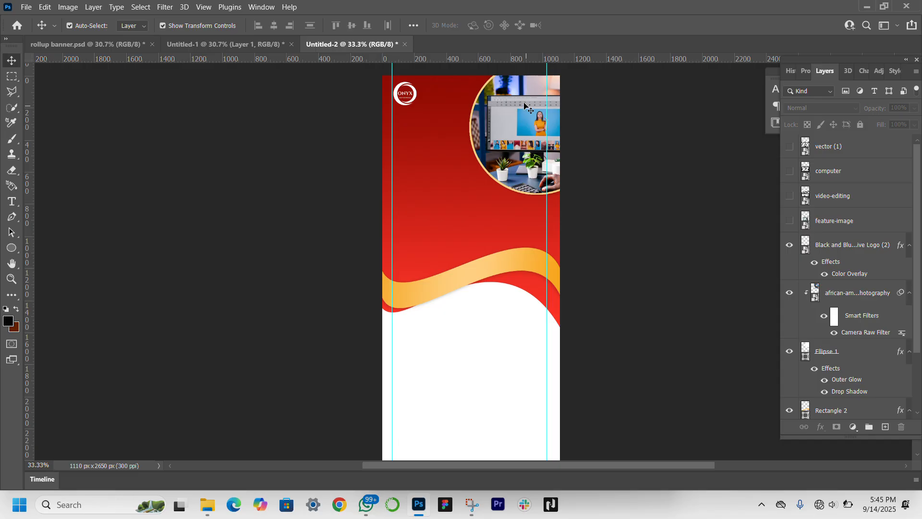
Step: Shift the circle and its clipped photo together slightly further right on the banner
{"action": "left_click", "coordinate": [855, 356]}
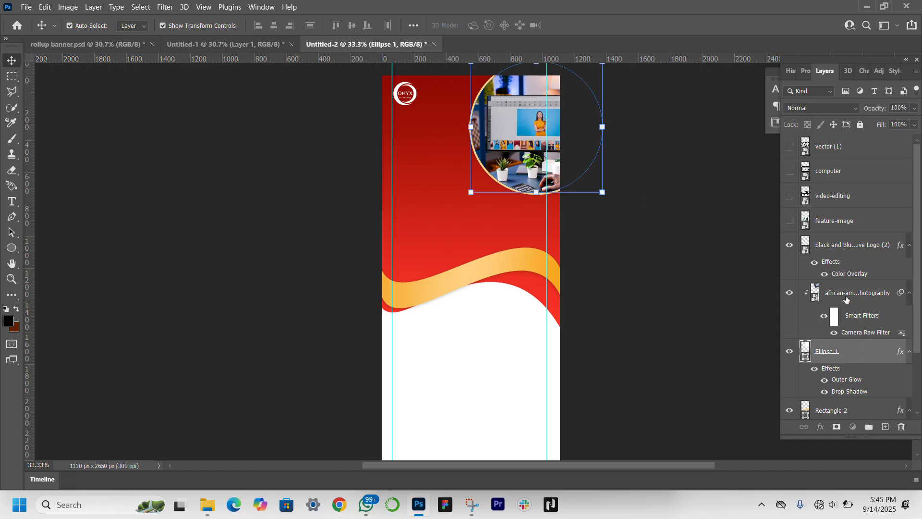
{"action": "left_click", "coordinate": [846, 300], "text": "ctrl"}
{"action": "key", "text": "Right"}
{"action": "key", "text": "Right"}
{"action": "key", "text": "Right"}
{"action": "key", "text": "Right"}
{"action": "key", "text": "Right"}
{"action": "key", "text": "Right"}
{"action": "key", "text": "Right"}
{"action": "key", "text": "Right"}
{"action": "key", "text": "Right"}
{"action": "key", "text": "Right"}
{"action": "key", "text": "Right"}
{"action": "key", "text": "Right"}
{"action": "key", "text": "Right"}
{"action": "key", "text": "Right"}
{"action": "key", "text": "Right"}
{"action": "key", "text": "Right"}
{"action": "key", "text": "Right"}
{"action": "key", "text": "Right"}
{"action": "key", "text": "Right"}
{"action": "key", "text": "Right"}
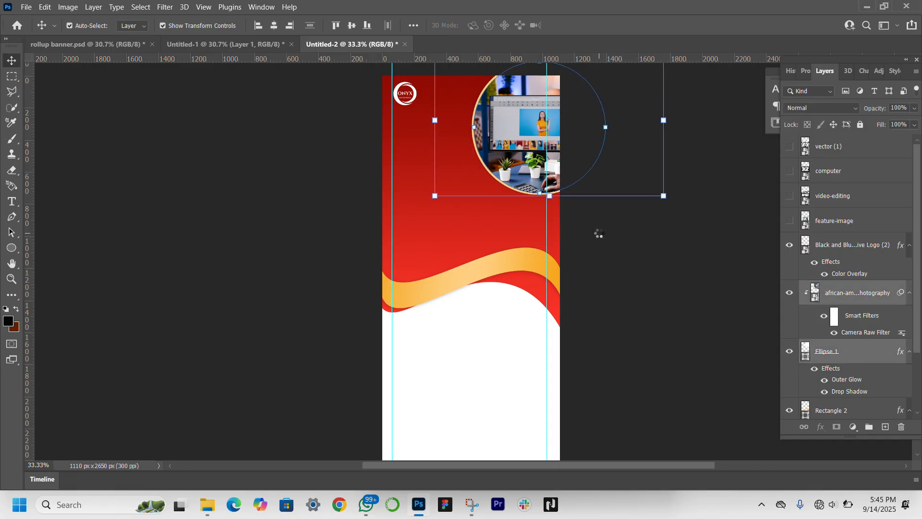
{"action": "key", "text": "Right"}
{"action": "key", "text": "Right"}
{"action": "key", "text": "Right"}
{"action": "key", "text": "Right"}
{"action": "key", "text": "Right"}
{"action": "key", "text": "Right"}
{"action": "key", "text": "Right"}
{"action": "key", "text": "Right"}
{"action": "key", "text": "Right"}
{"action": "key", "text": "Right"}
{"action": "key", "text": "Right"}
{"action": "key", "text": "Right"}
{"action": "key", "text": "Right"}
{"action": "key", "text": "Right"}
{"action": "key", "text": "Right"}
{"action": "key", "text": "Right"}
{"action": "key", "text": "Right"}
{"action": "key", "text": "Right"}
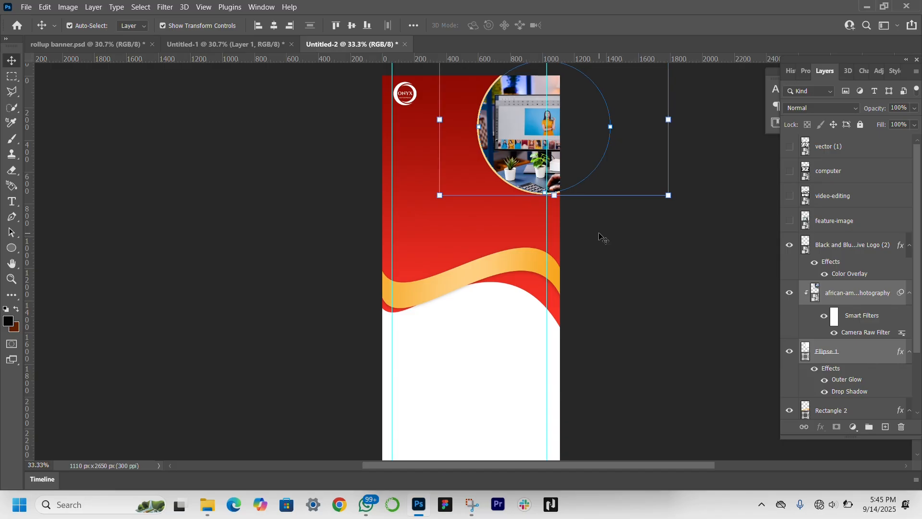
{"action": "left_click", "coordinate": [294, 240]}
Step: Add the white Montserrat Medium heading "Creative Service Hub" on two lines in the red area, with 29 pt text and 31 pt leading
{"action": "left_click", "coordinate": [11, 202]}
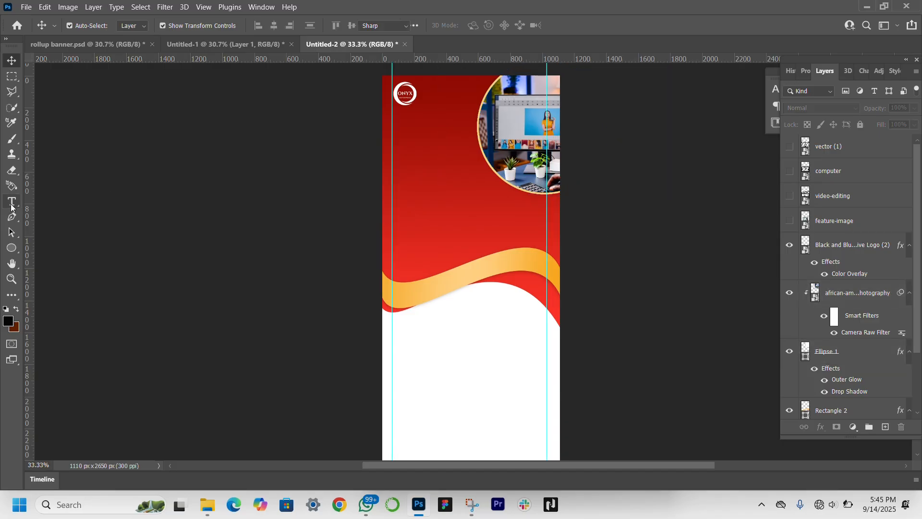
{"action": "left_click", "coordinate": [412, 181]}
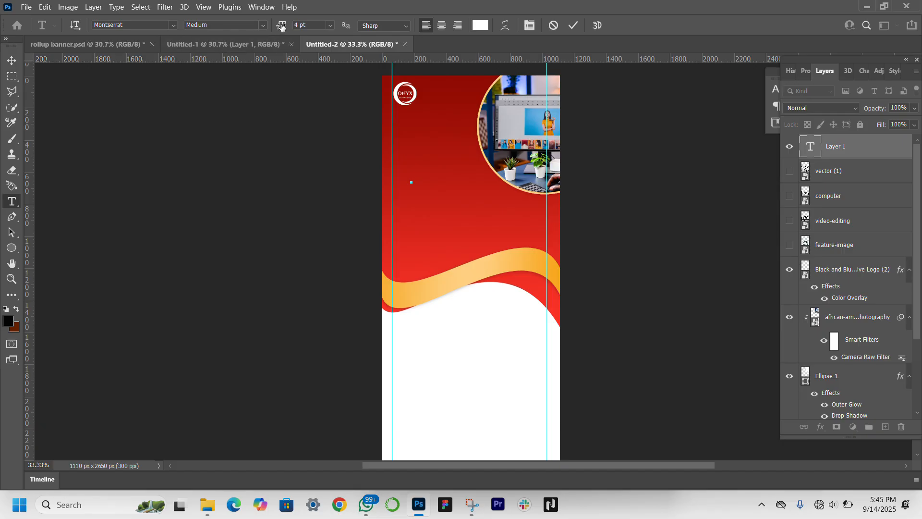
{"action": "left_click_drag", "start_coordinate": [281, 26], "coordinate": [295, 29]}
{"action": "type", "text": "Creative"}
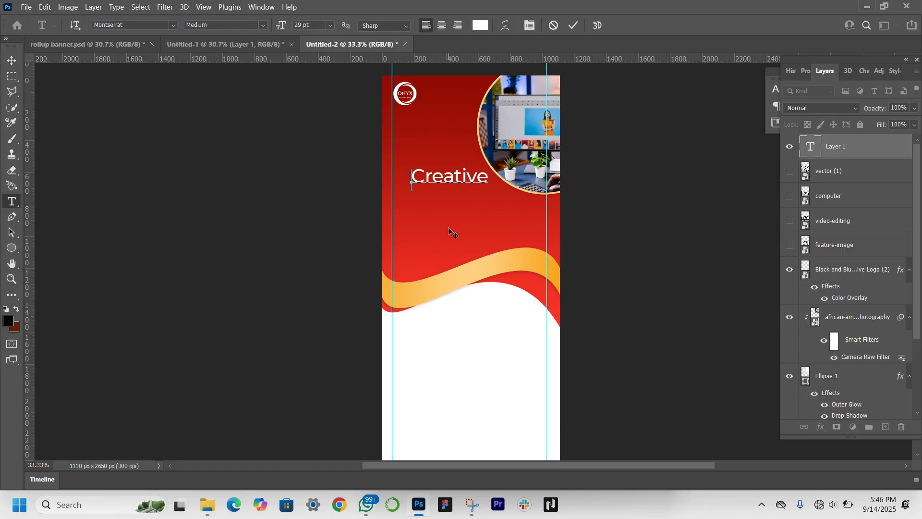
{"action": "key", "text": "Return"}
{"action": "type", "text": "Service Hub"}
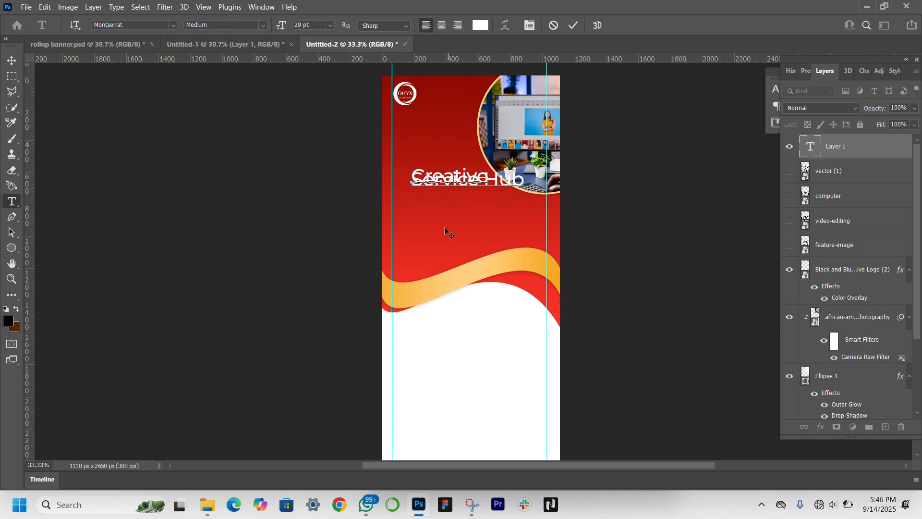
{"action": "left_click", "coordinate": [12, 59]}
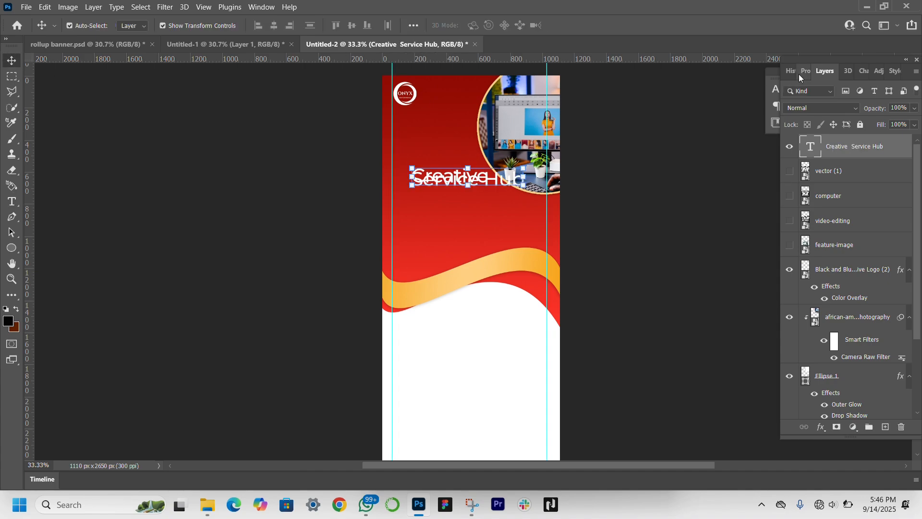
{"action": "left_click", "coordinate": [801, 74]}
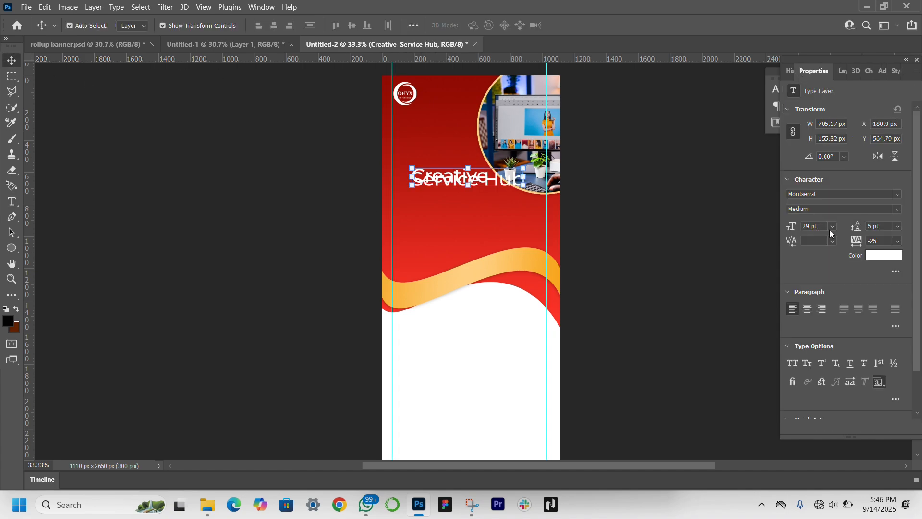
{"action": "left_click_drag", "start_coordinate": [857, 230], "coordinate": [872, 229]}
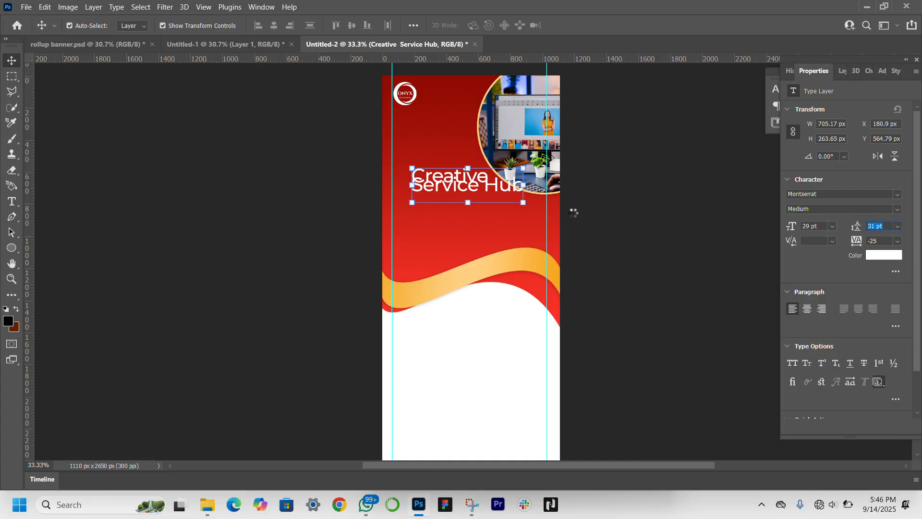
Step: Break the heading before "Hub" so it runs over three lines
{"action": "double_click", "coordinate": [482, 191]}
{"action": "left_click", "coordinate": [482, 196]}
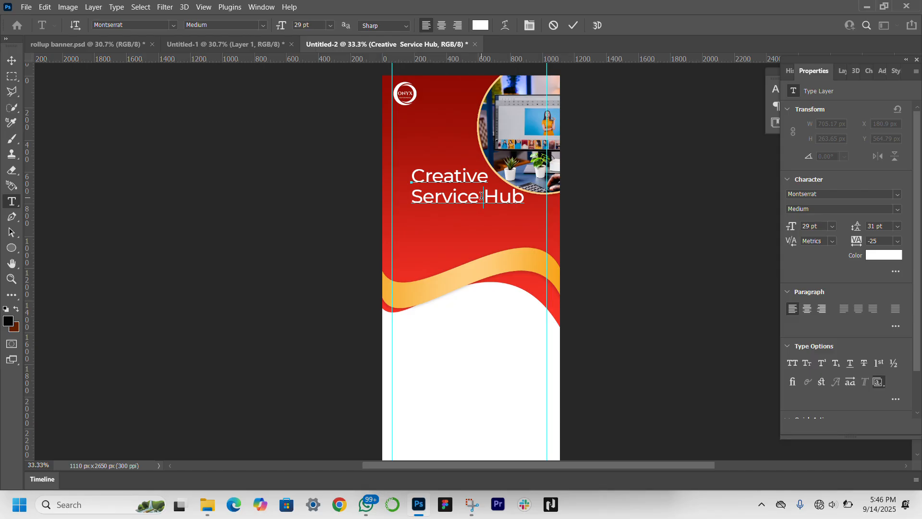
{"action": "key", "text": "Return"}
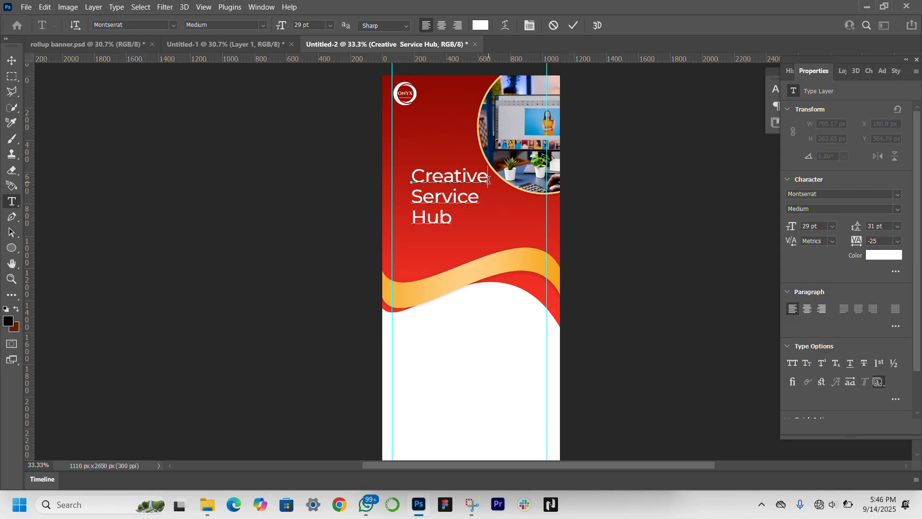
Step: Set the heading words "Creative" and "Service" to Montserrat Bold
{"action": "left_click_drag", "start_coordinate": [488, 181], "coordinate": [410, 178]}
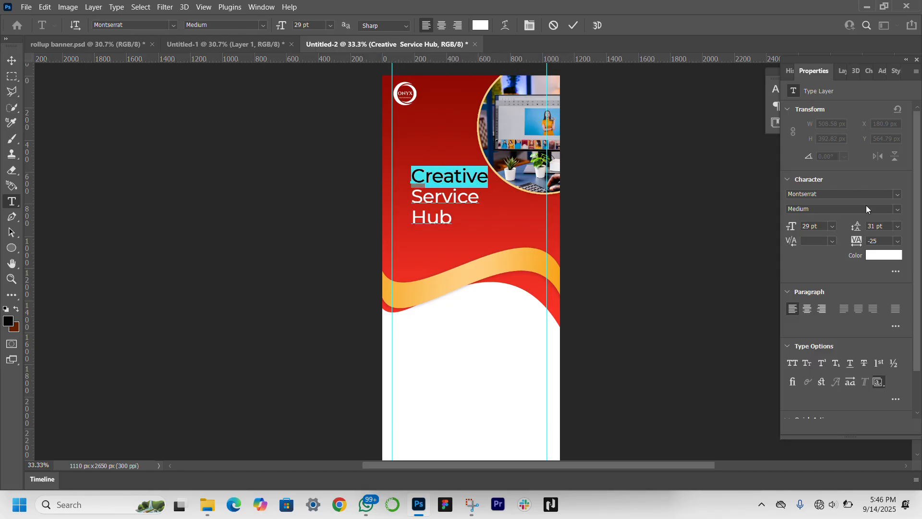
{"action": "left_click", "coordinate": [898, 210]}
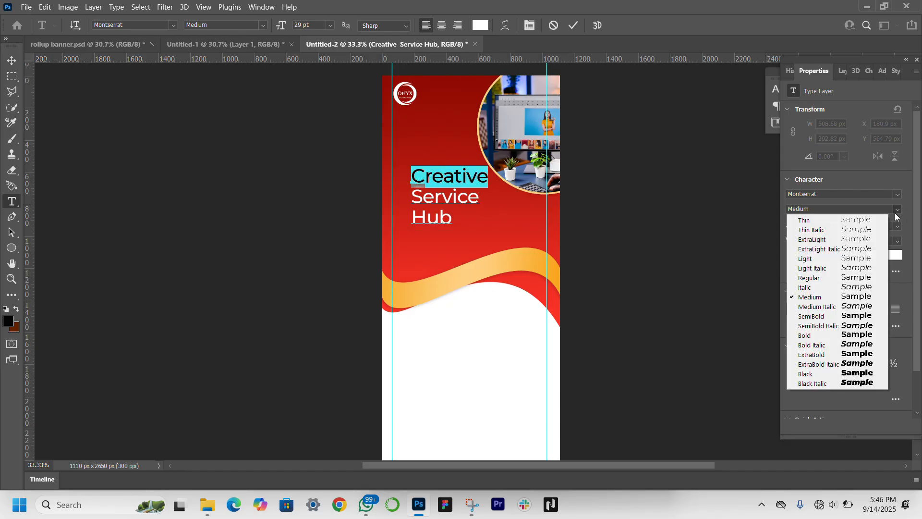
{"action": "left_click", "coordinate": [839, 336]}
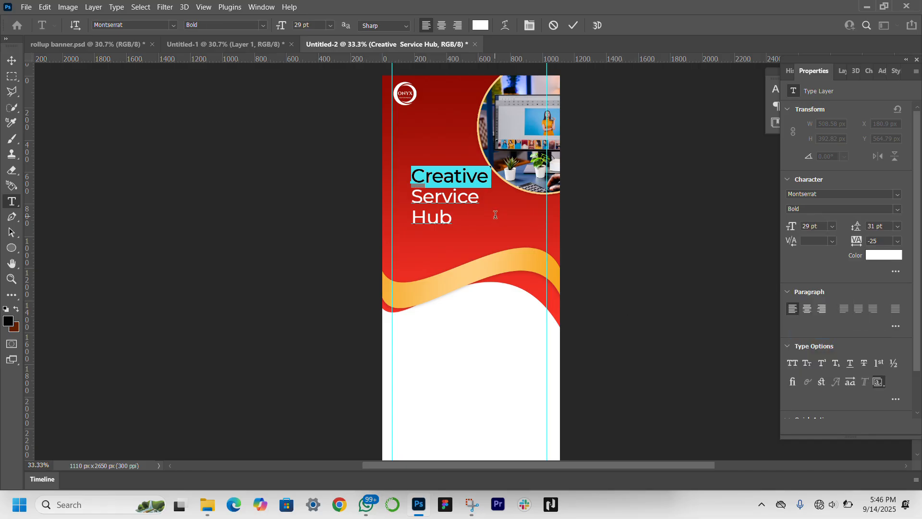
{"action": "double_click", "coordinate": [477, 197]}
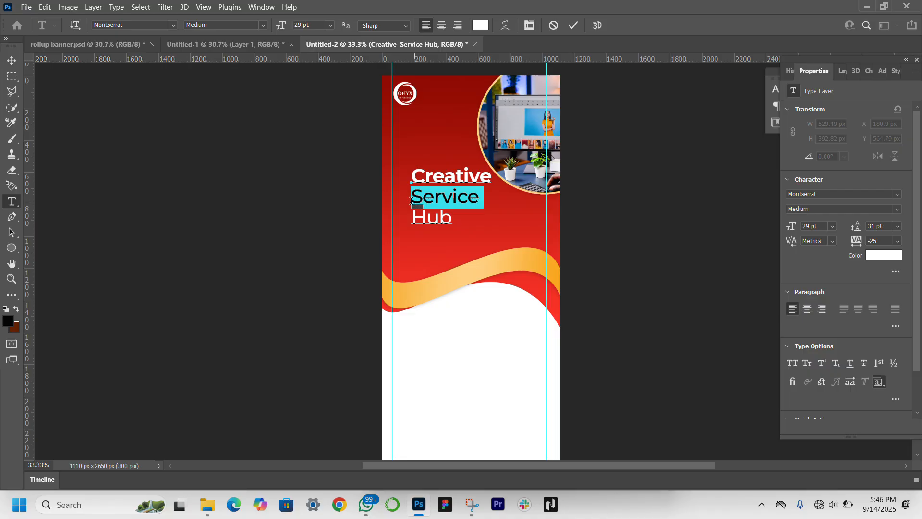
{"action": "left_click", "coordinate": [889, 207]}
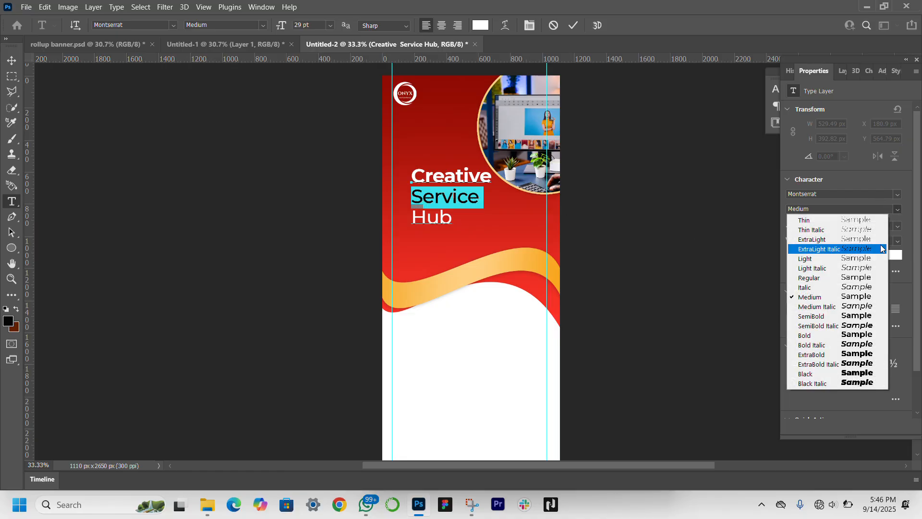
{"action": "left_click", "coordinate": [838, 335]}
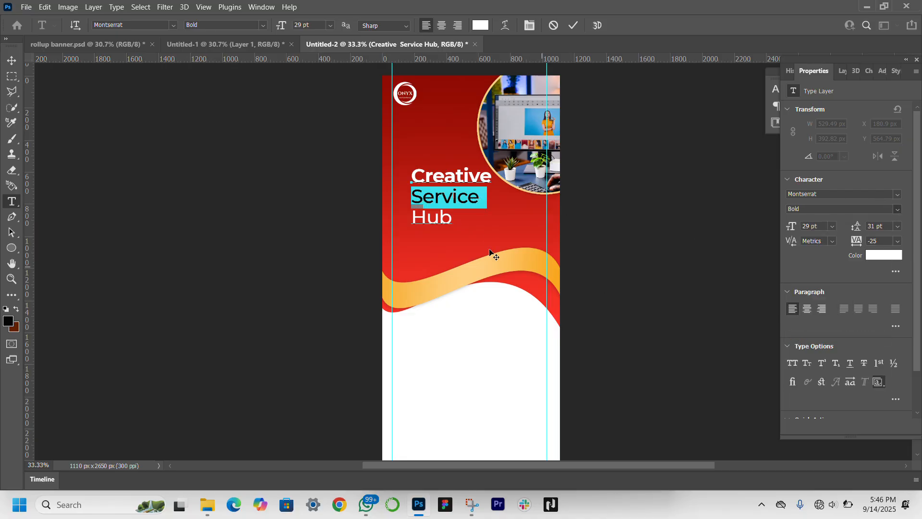
Step: Set the heading word "Hub" to Montserrat SemiBold and finish the text edit
{"action": "left_click", "coordinate": [451, 220]}
{"action": "double_click", "coordinate": [451, 219]}
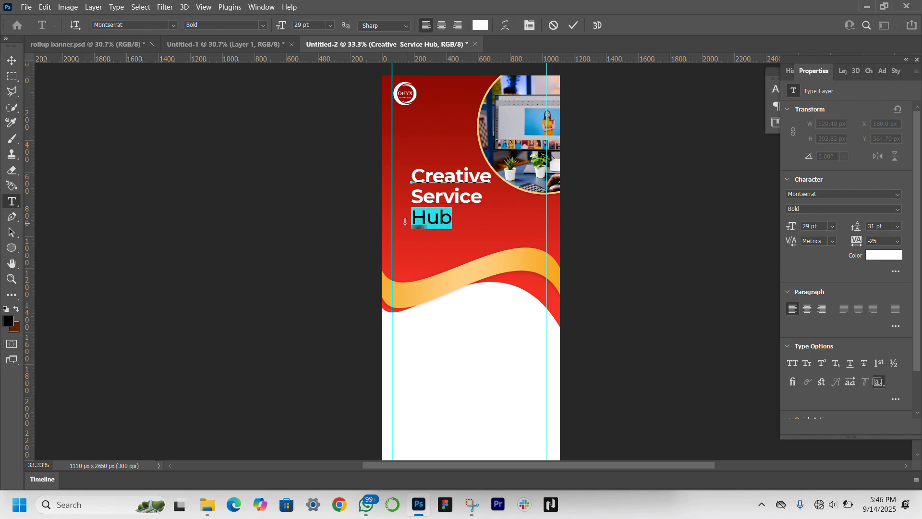
{"action": "left_click", "coordinate": [898, 212]}
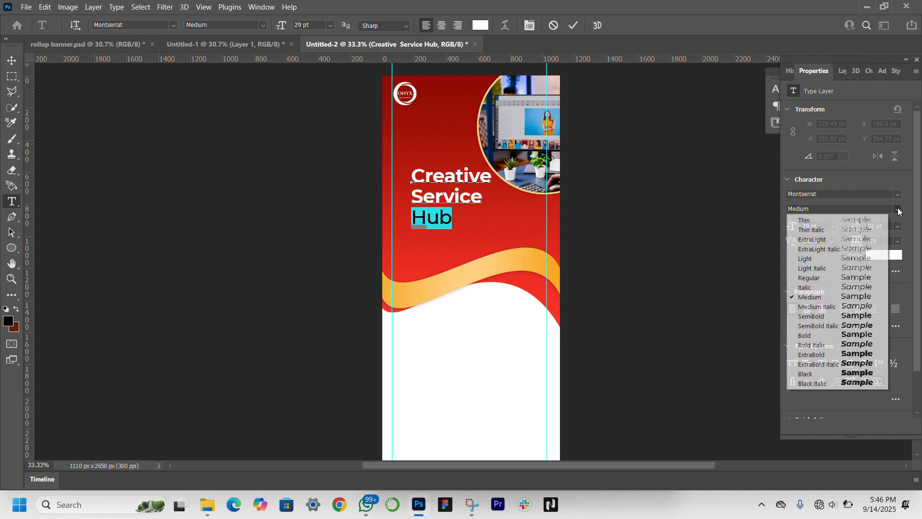
{"action": "left_click", "coordinate": [868, 316]}
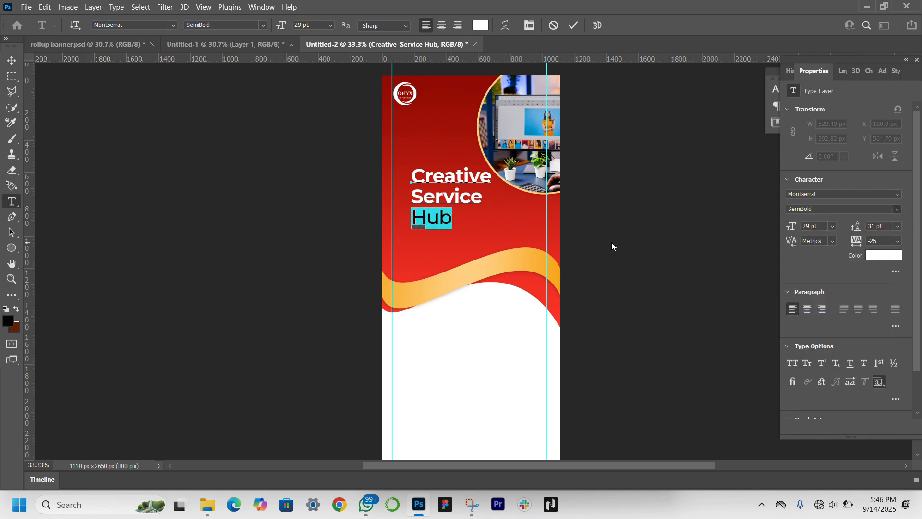
{"action": "left_click", "coordinate": [12, 61]}
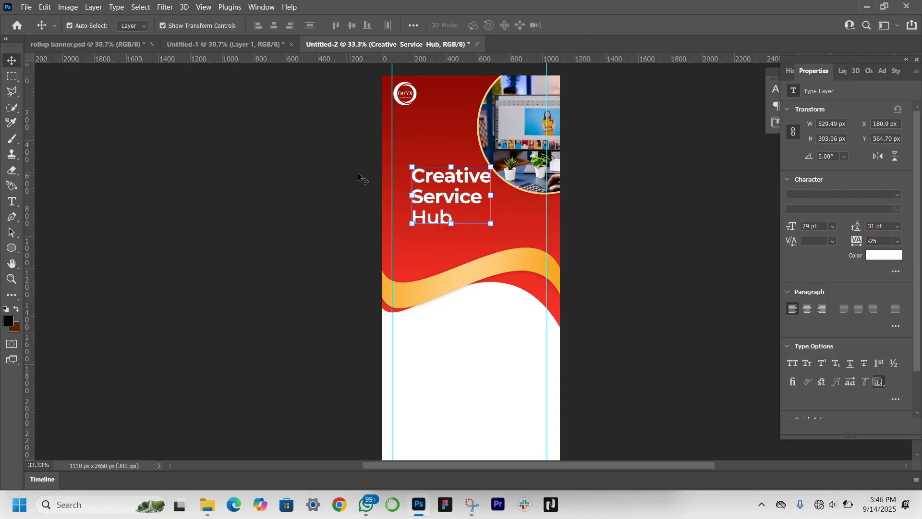
Step: Align the heading to the left margin guide, raise it beneath the logo, and scale its text to about 29.66 pt
{"action": "left_click_drag", "start_coordinate": [408, 198], "coordinate": [393, 198]}
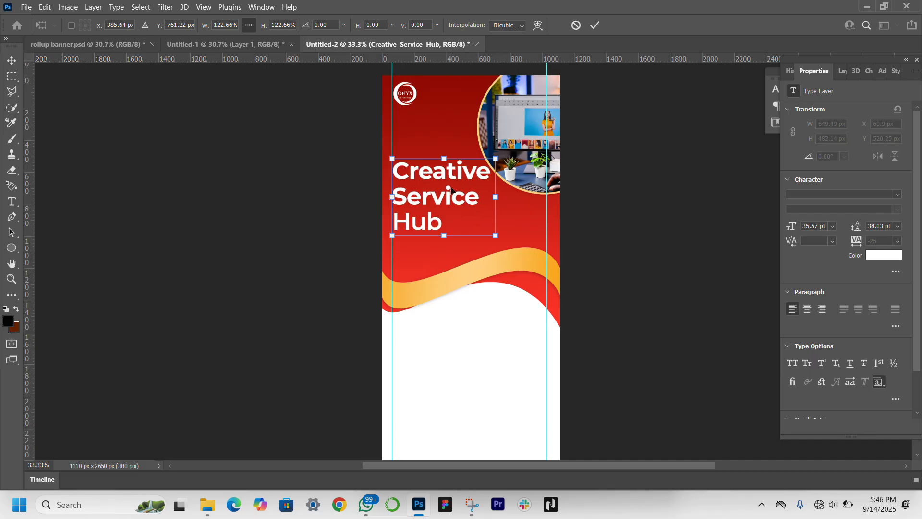
{"action": "left_click_drag", "start_coordinate": [449, 193], "coordinate": [482, 169]}
{"action": "key", "text": "Return"}
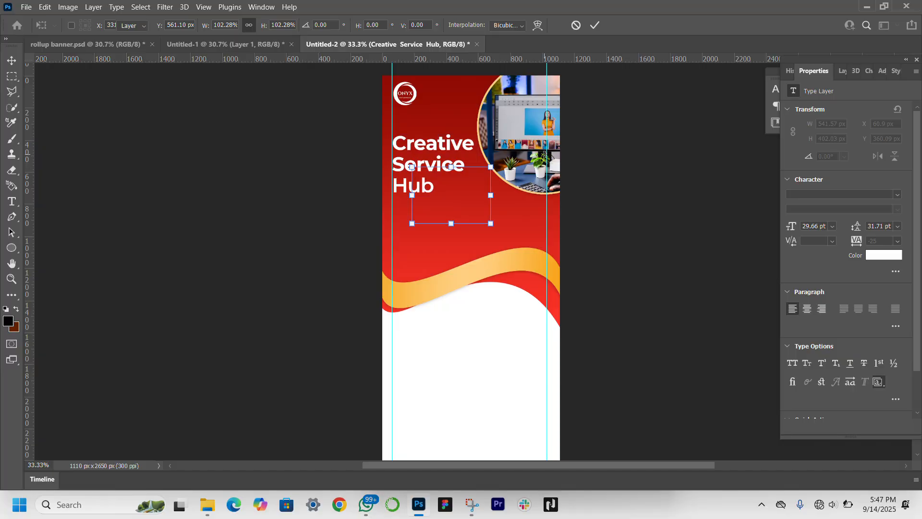
Step: Move Ellipse 1 and its clipped photo together upward and slightly right on the banner
{"action": "left_click", "coordinate": [841, 71]}
{"action": "scroll", "coordinate": [867, 287], "scroll_direction": "down", "scroll_amount": 4}
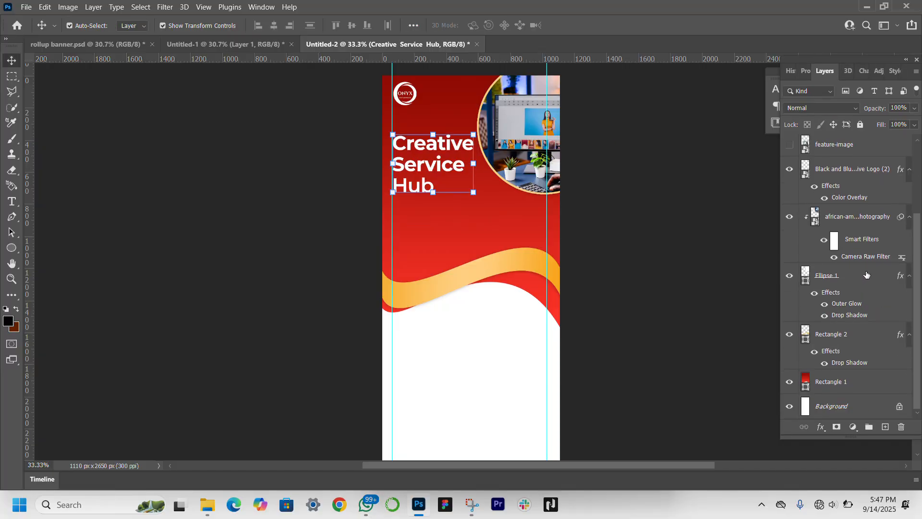
{"action": "left_click", "coordinate": [867, 275]}
{"action": "left_click", "coordinate": [518, 136]}
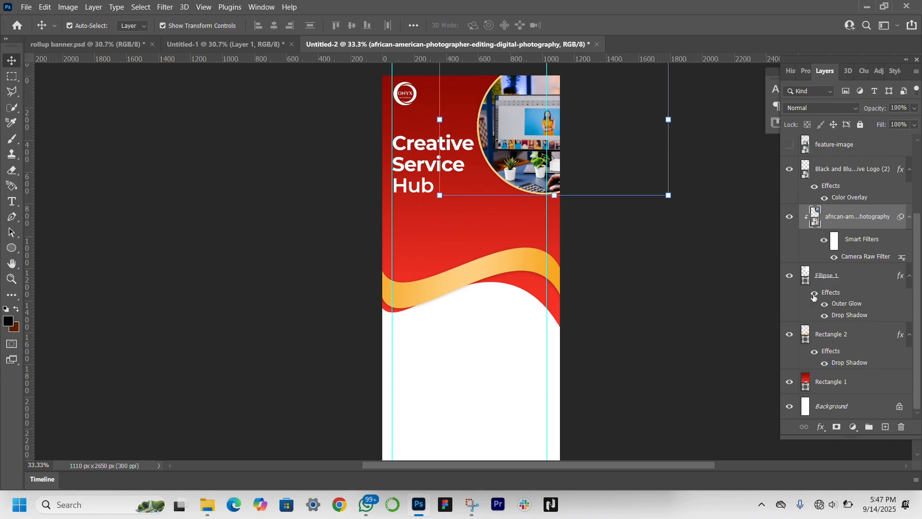
{"action": "left_click", "coordinate": [861, 281], "text": "shift"}
{"action": "left_click_drag", "start_coordinate": [512, 136], "coordinate": [519, 112]}
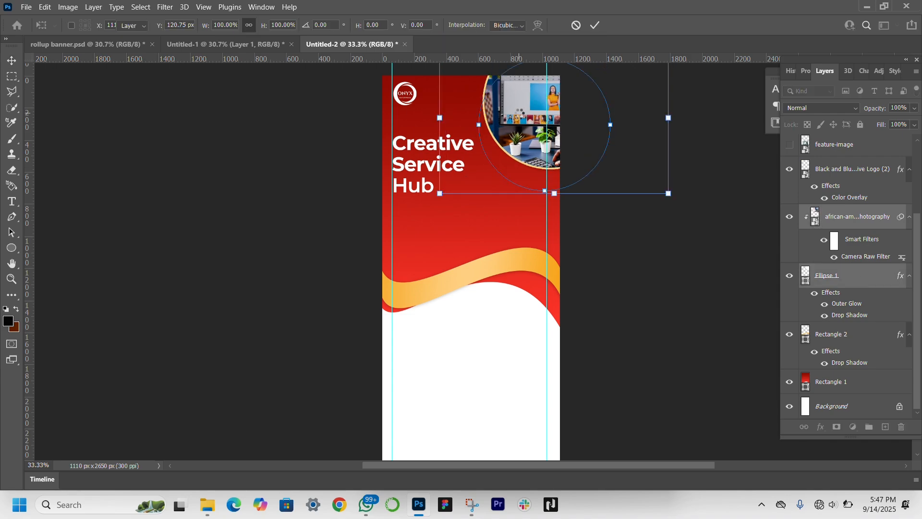
{"action": "key", "text": "Return"}
Step: Enlarge the heading proportionally to about 33.77 pt, keeping it against the left margin guide
{"action": "left_click", "coordinate": [466, 165]}
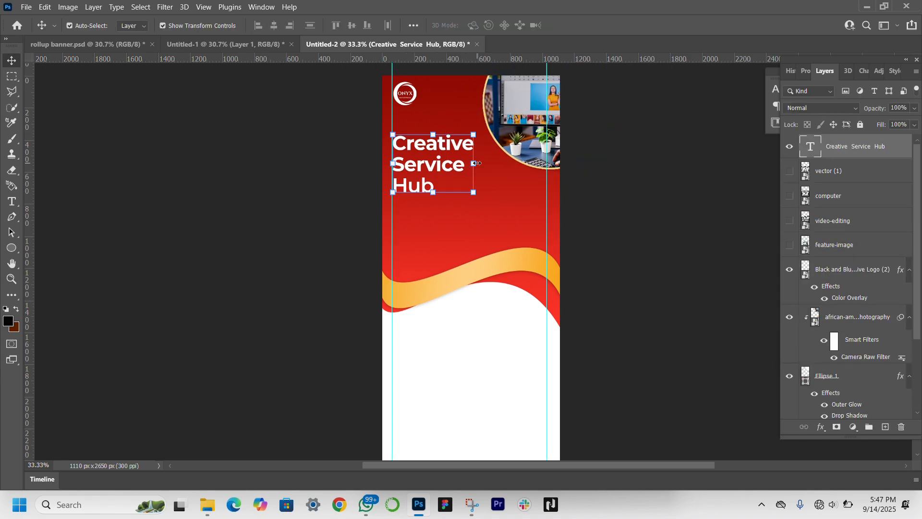
{"action": "left_click_drag", "start_coordinate": [477, 163], "coordinate": [489, 165]}
{"action": "key", "text": "Return"}
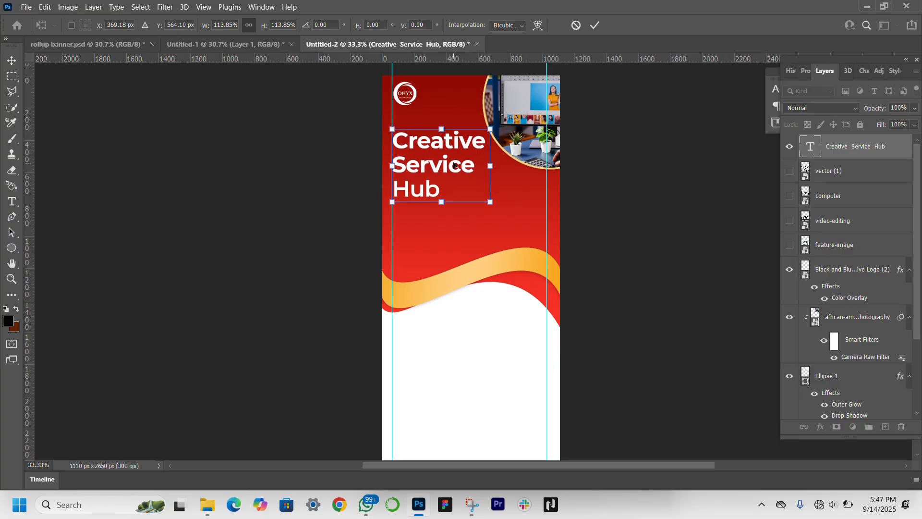
{"action": "left_click", "coordinate": [173, 226]}
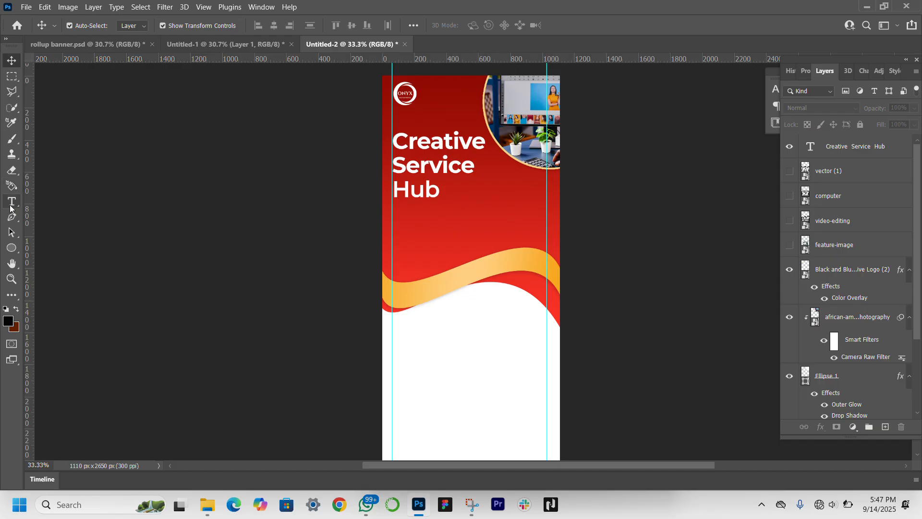
Step: Add a paragraph text box with Lorem ipsum placeholder text below the heading, spanning the two margin guides
{"action": "left_click", "coordinate": [12, 203]}
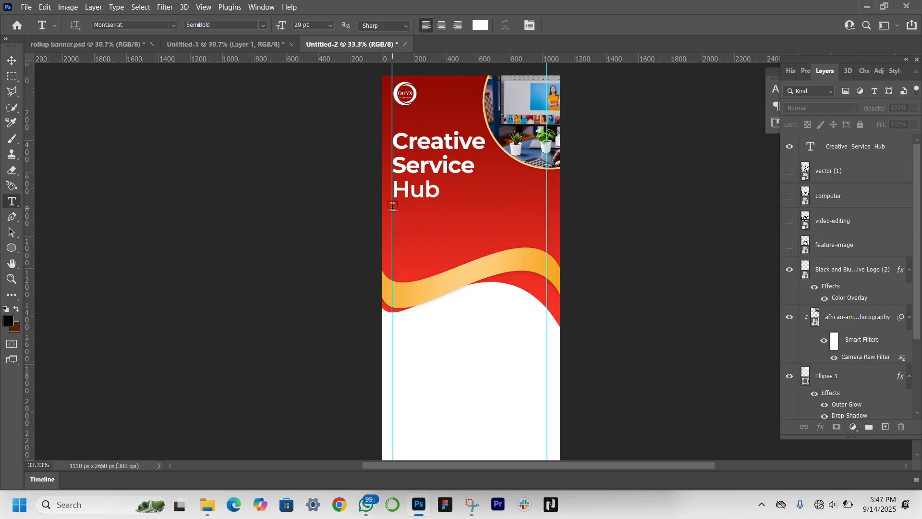
{"action": "left_click_drag", "start_coordinate": [392, 207], "coordinate": [544, 239]}
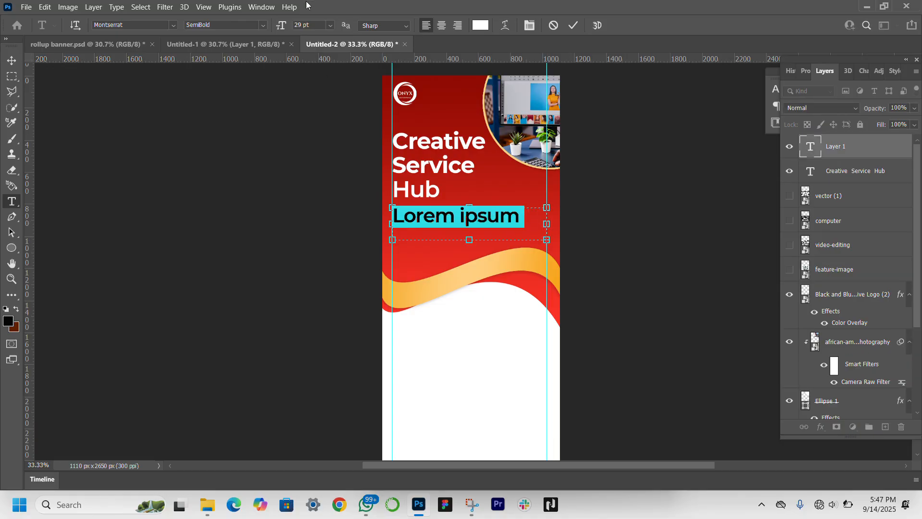
{"action": "left_click", "coordinate": [11, 59]}
Step: Format the placeholder paragraph as Montserrat Medium at 8 pt with 13 pt leading
{"action": "left_click", "coordinate": [805, 71]}
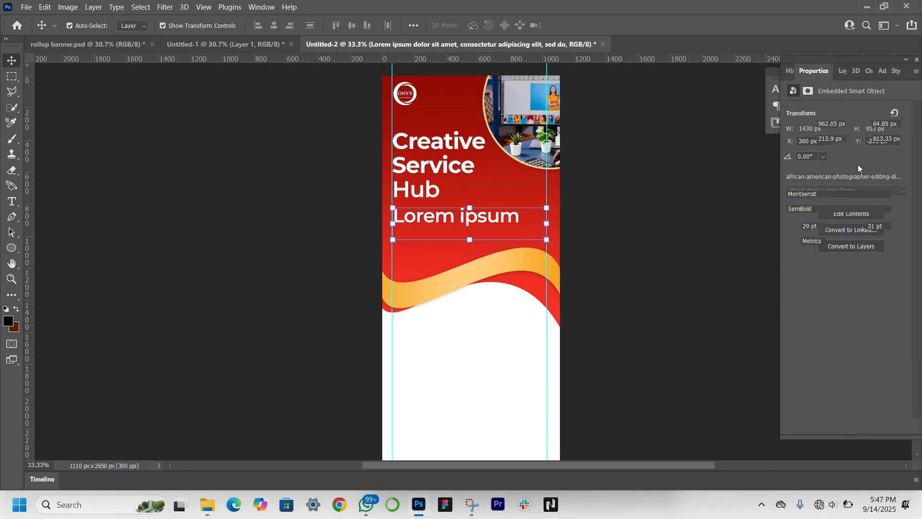
{"action": "left_click", "coordinate": [846, 209]}
{"action": "left_click", "coordinate": [845, 274]}
{"action": "left_click_drag", "start_coordinate": [791, 226], "coordinate": [783, 227]}
{"action": "left_click_drag", "start_coordinate": [856, 226], "coordinate": [840, 228]}
{"action": "left_click", "coordinate": [896, 208]}
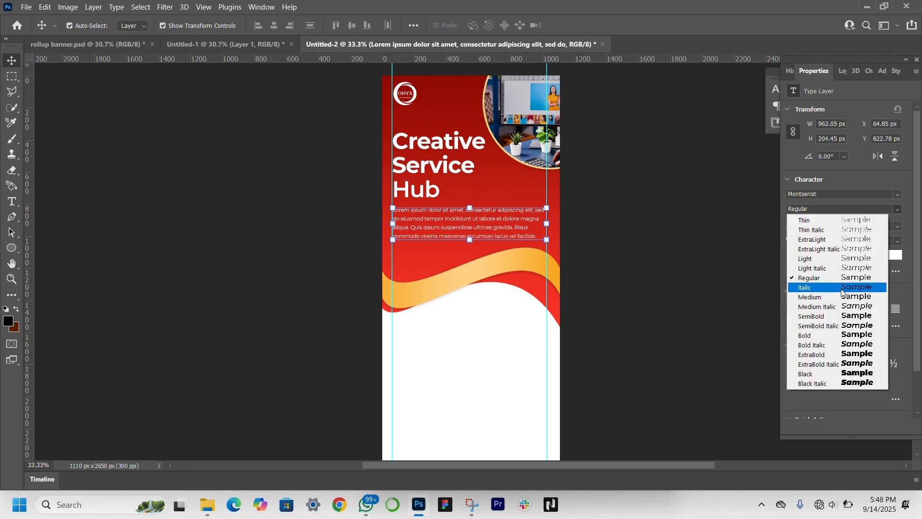
{"action": "left_click", "coordinate": [817, 295]}
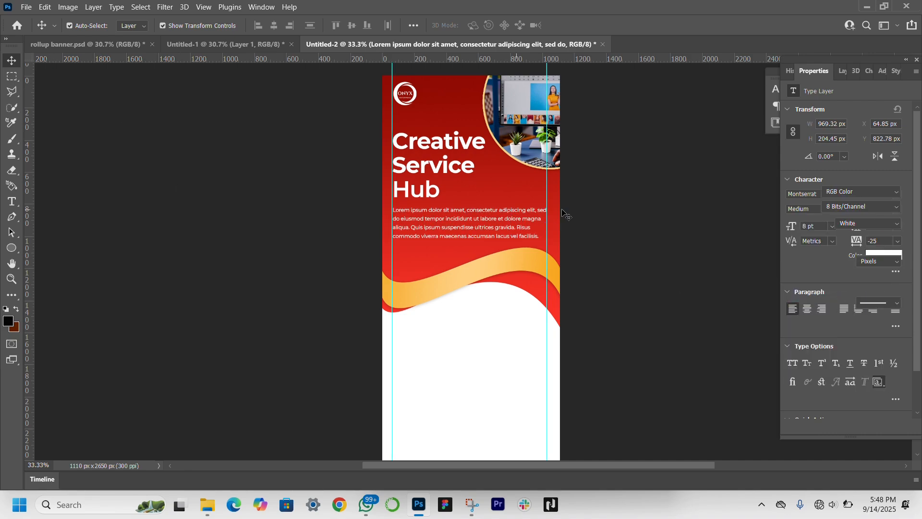
Step: Nudge the placeholder paragraph down to a Y position of about 835 px
{"action": "left_click", "coordinate": [492, 229]}
{"action": "key", "text": "Down"}
{"action": "key", "text": "Down"}
{"action": "key", "text": "Down"}
{"action": "key", "text": "Down"}
{"action": "key", "text": "Down"}
{"action": "key", "text": "Down"}
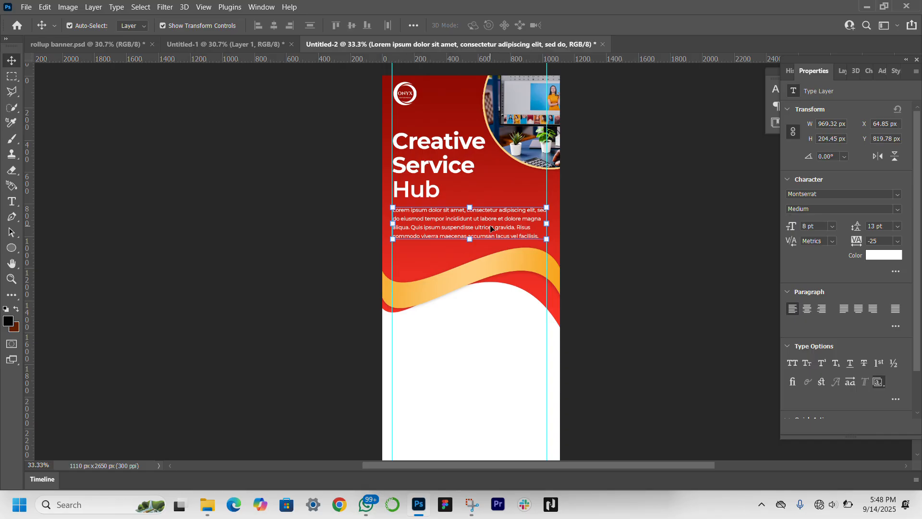
{"action": "key", "text": "Down"}
{"action": "key", "text": "Down"}
{"action": "key", "text": "Down"}
{"action": "key", "text": "Down"}
{"action": "key", "text": "Down"}
{"action": "key", "text": "Down"}
{"action": "key", "text": "Down"}
{"action": "key", "text": "Down"}
{"action": "key", "text": "Down"}
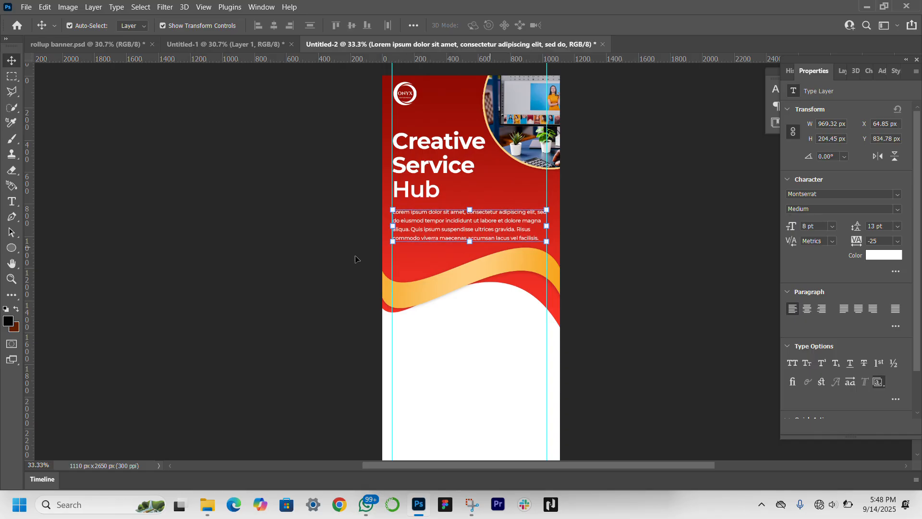
Step: Nudge the heading up to a Y position of about 311 px
{"action": "left_click", "coordinate": [438, 142]}
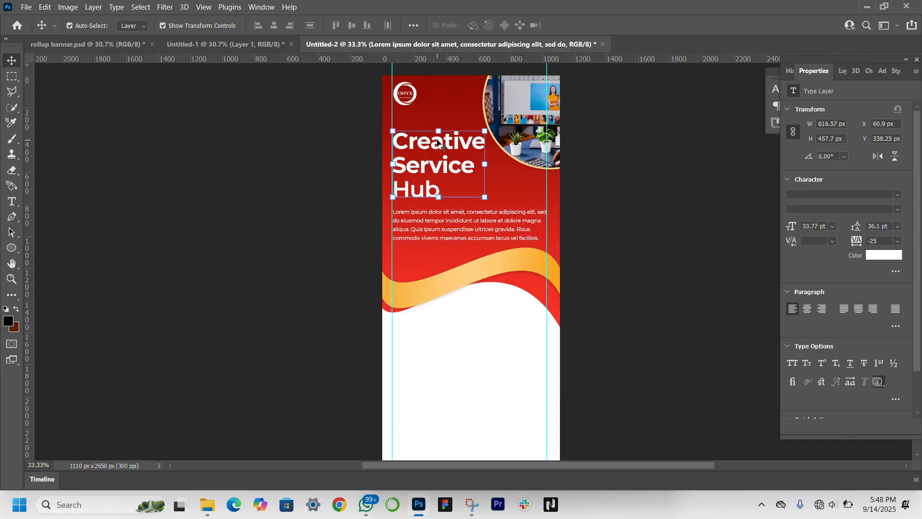
{"action": "key", "text": "Up"}
{"action": "key", "text": "Up"}
{"action": "key", "text": "Up"}
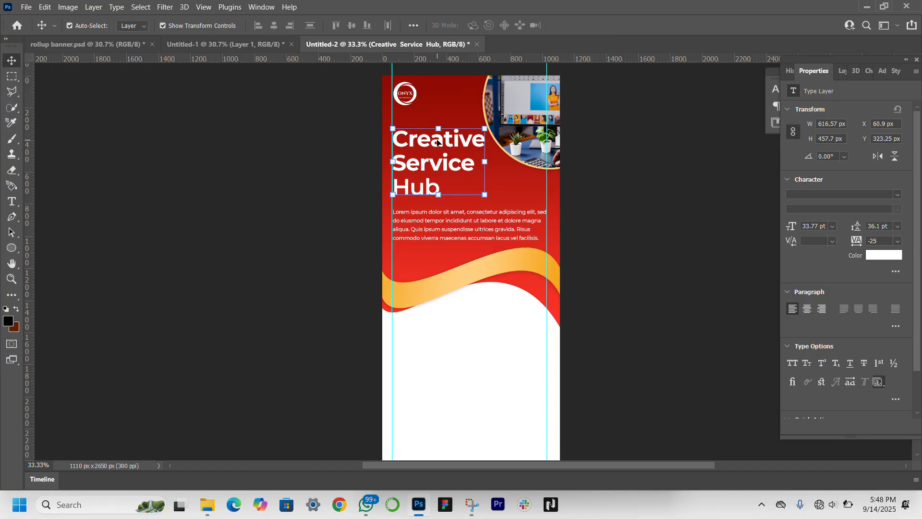
{"action": "key", "text": "Up"}
{"action": "key", "text": "Up"}
{"action": "key", "text": "Up"}
{"action": "key", "text": "Up"}
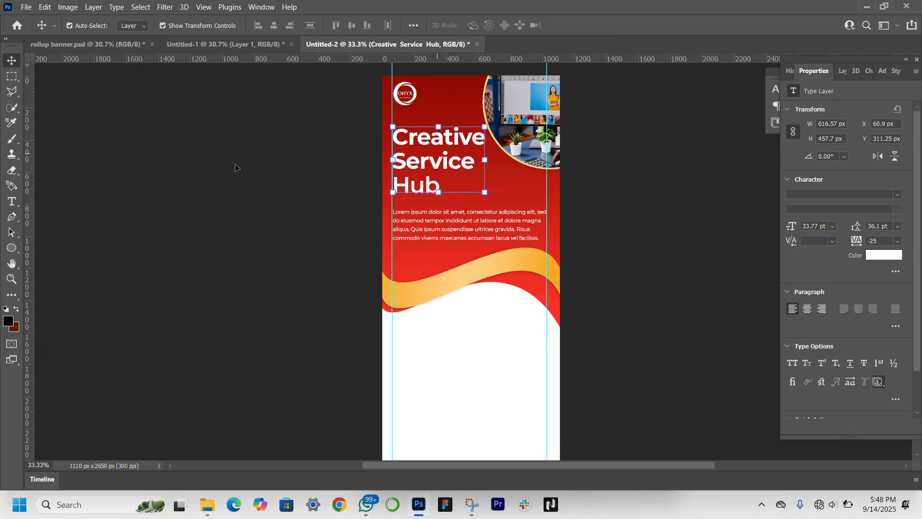
Step: Draw a white rectangle of about 282 × 19 px as an underline beneath "Hub" and nudge it right to X 64 px
{"action": "left_click_drag", "start_coordinate": [12, 248], "coordinate": [63, 253]}
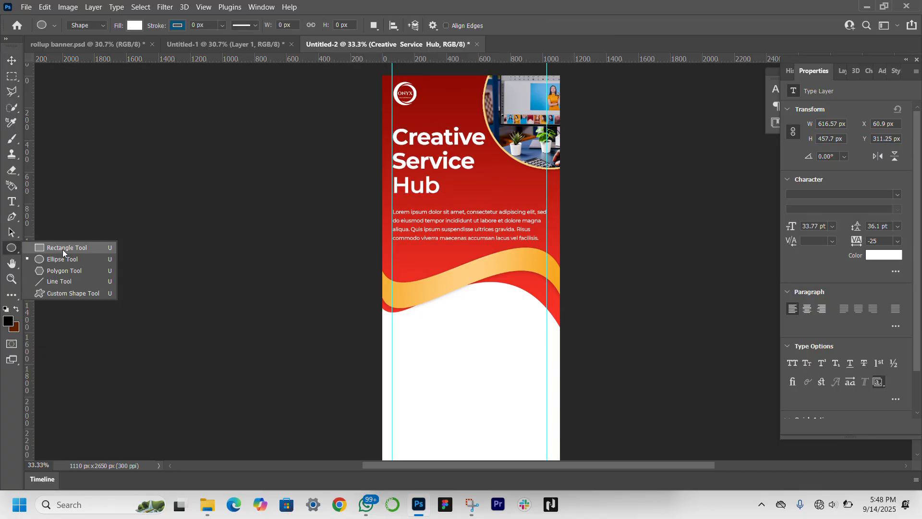
{"action": "left_click", "coordinate": [63, 248]}
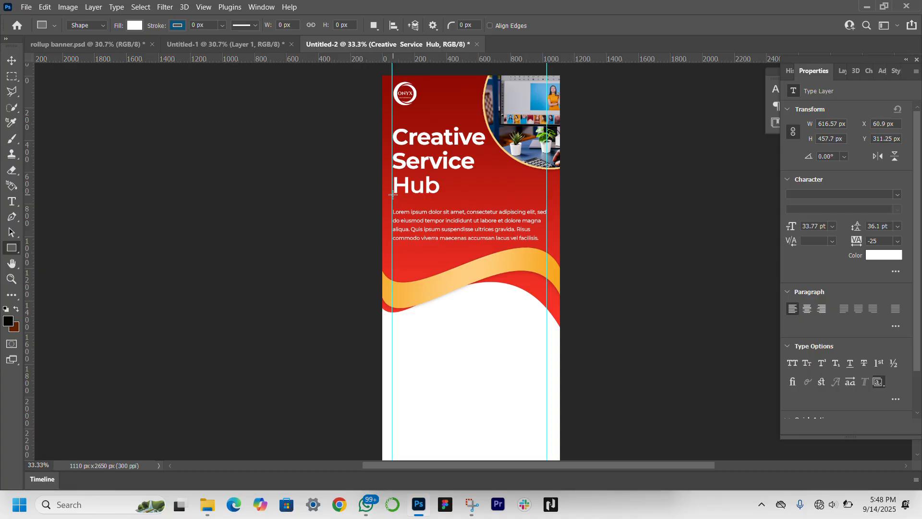
{"action": "left_click_drag", "start_coordinate": [393, 194], "coordinate": [436, 196]}
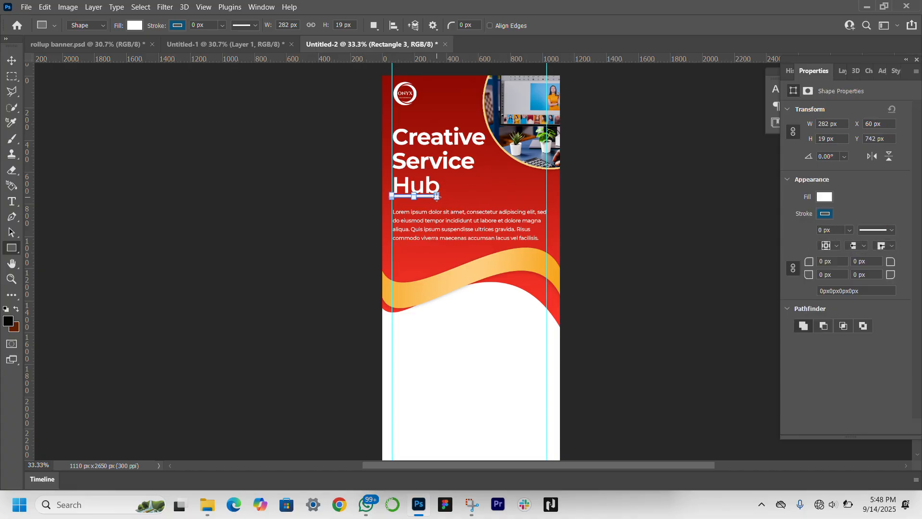
{"action": "key", "text": "ctrl+space"}
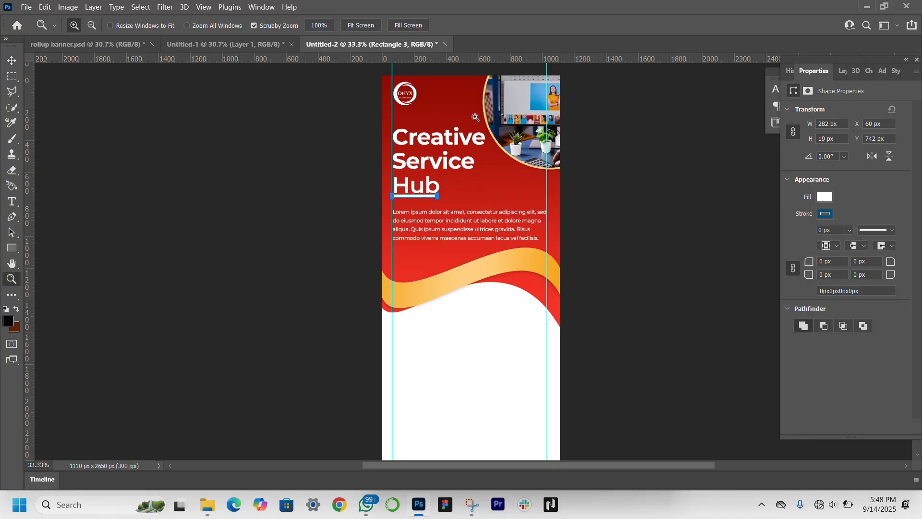
{"action": "left_click", "coordinate": [472, 191], "text": "ctrl"}
{"action": "key", "text": "shift+Right"}
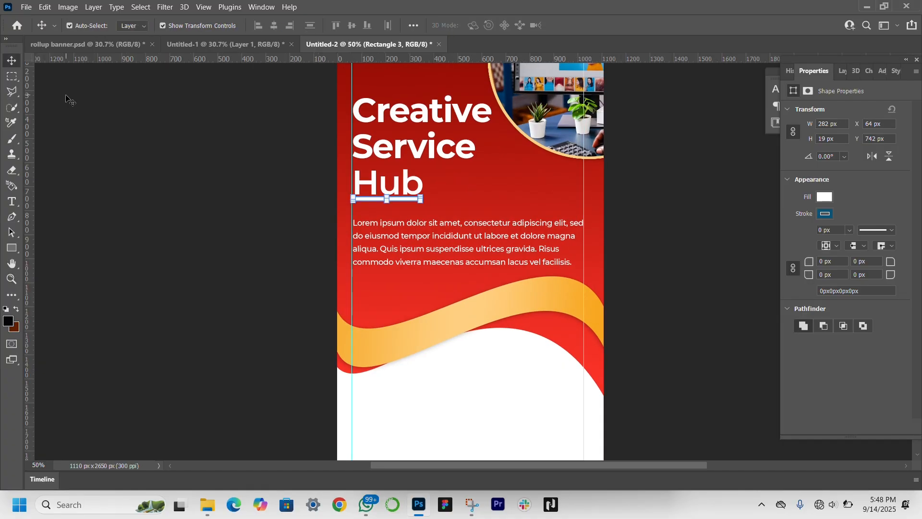
{"action": "left_click", "coordinate": [66, 95]}
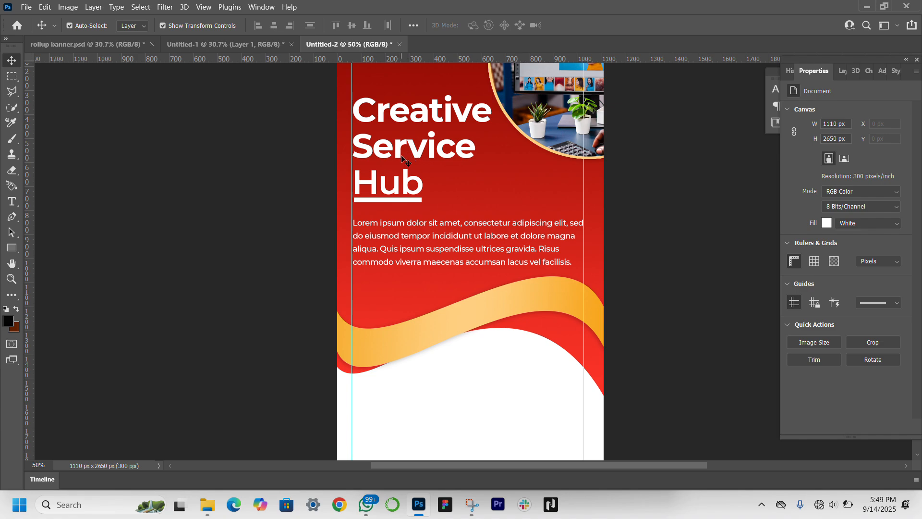
Step: Duplicate the "Creative Service Hub" heading into the white area below the waves
{"action": "left_click", "coordinate": [422, 152]}
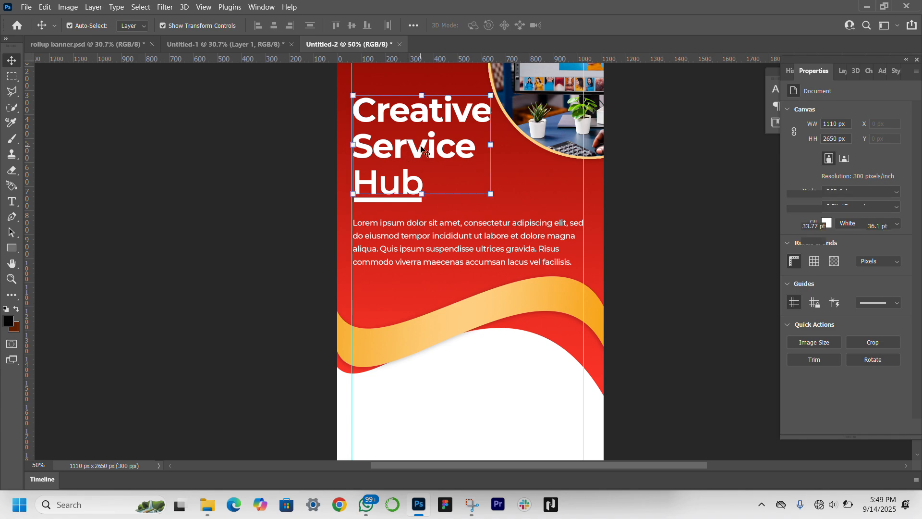
{"action": "left_click", "coordinate": [419, 155]}
{"action": "left_click", "coordinate": [420, 147]}
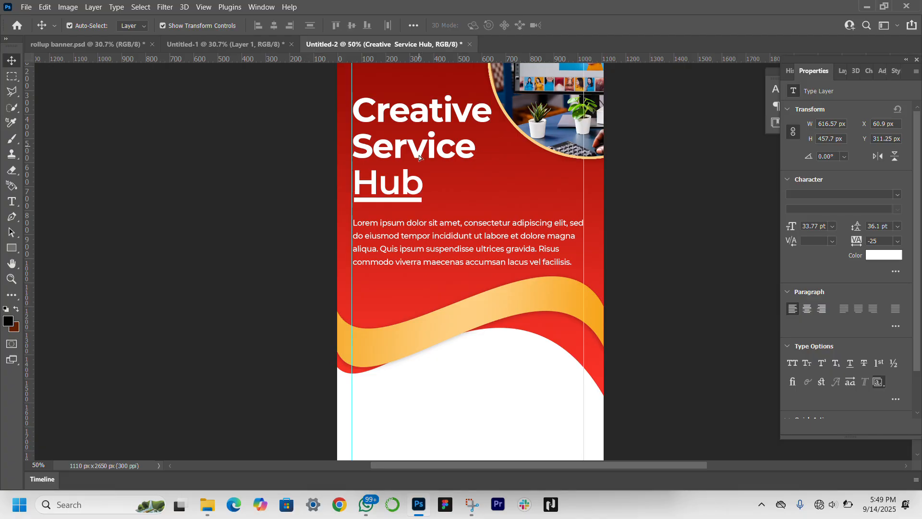
{"action": "left_click_drag", "start_coordinate": [421, 153], "coordinate": [417, 432], "text": "alt"}
{"action": "scroll", "coordinate": [452, 368], "scroll_direction": "down", "scroll_amount": 2}
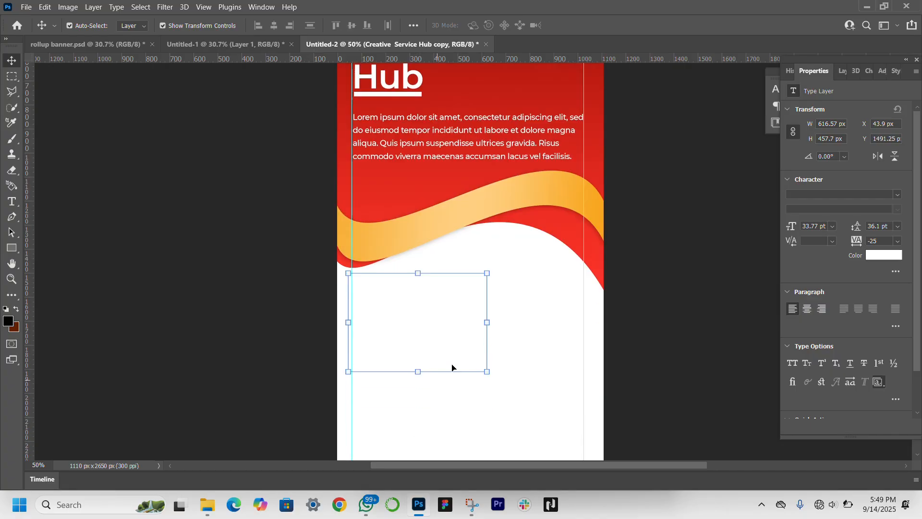
Step: Recolor the duplicated heading with the red sampled from the banner background (#e92c21)
{"action": "left_click", "coordinate": [886, 255]}
{"action": "left_click", "coordinate": [376, 199]}
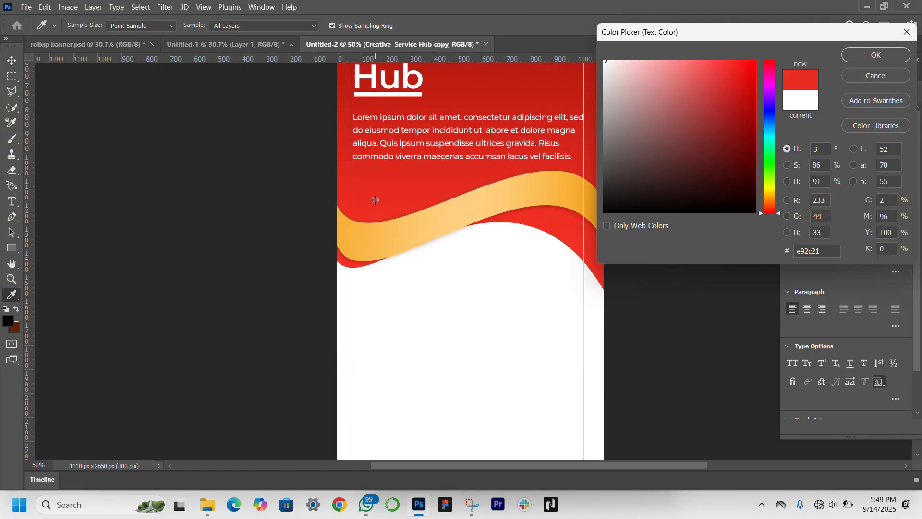
{"action": "key", "text": "Return"}
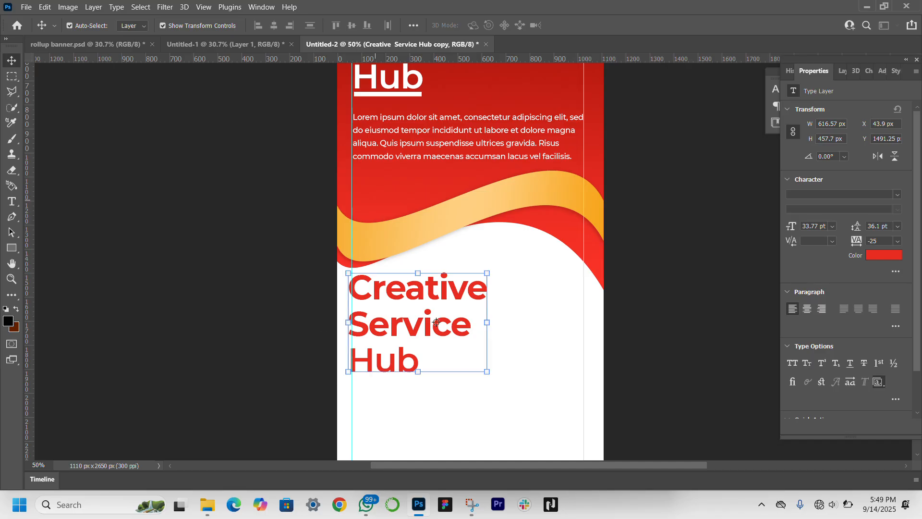
Step: Delete the words "Hub" and "Creative" from the duplicated heading, keeping only "Service"
{"action": "double_click", "coordinate": [412, 326]}
{"action": "left_click", "coordinate": [424, 359]}
{"action": "right_click", "coordinate": [424, 364]}
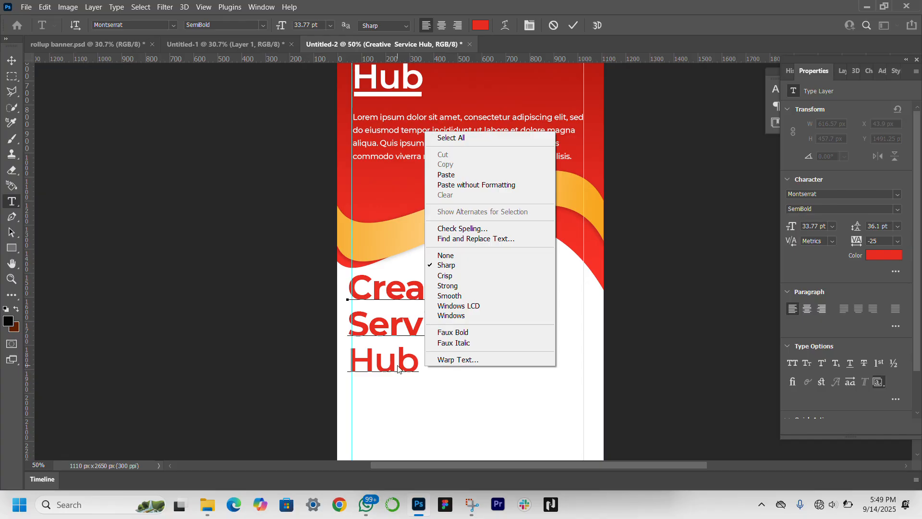
{"action": "left_click", "coordinate": [416, 358]}
{"action": "key", "text": "Left"}
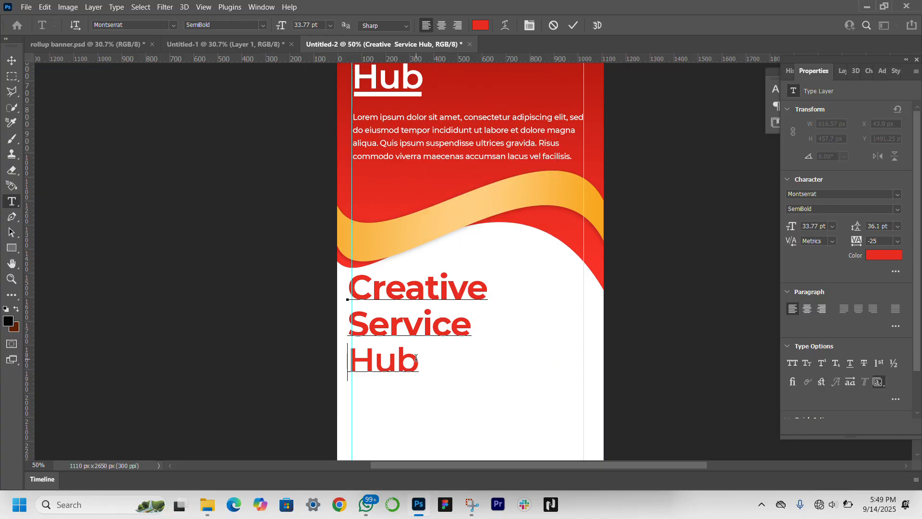
{"action": "key", "text": "BackSpace"}
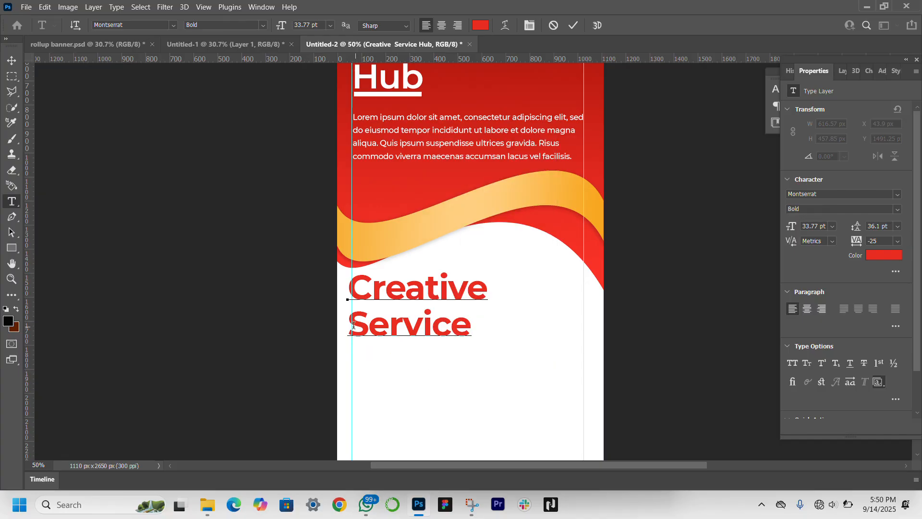
{"action": "key", "text": "Left"}
{"action": "key", "text": "Left"}
{"action": "key", "text": "Left"}
{"action": "key", "text": "Left"}
{"action": "key", "text": "Left"}
{"action": "key", "text": "ctrl+Delete"}
Step: Extend the remaining word so the red heading reads "Our Services"
{"action": "key", "text": "End"}
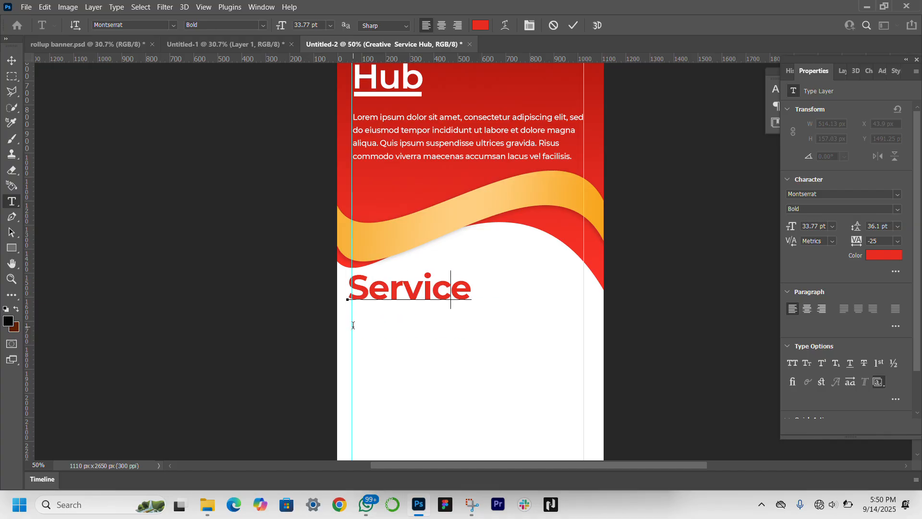
{"action": "key", "text": "Left"}
{"action": "key", "text": "Left"}
{"action": "type", "text": "O"}
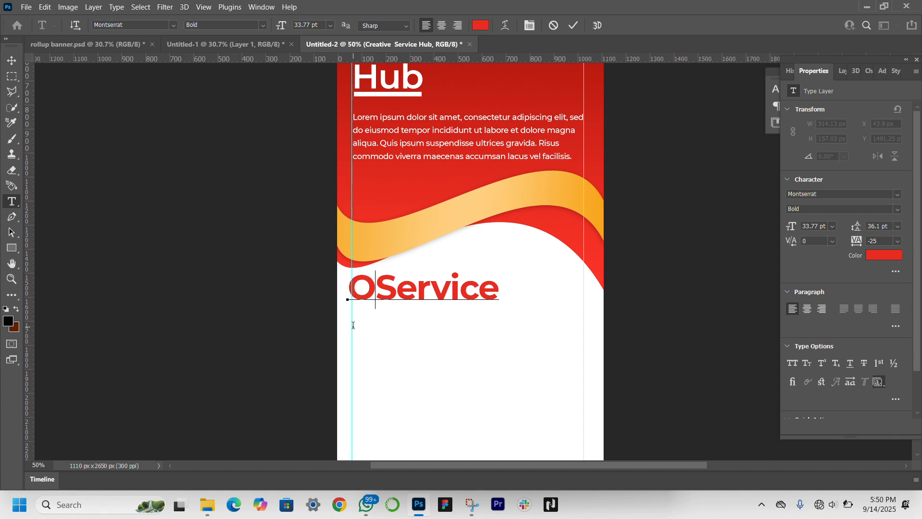
{"action": "type", "text": "ur "}
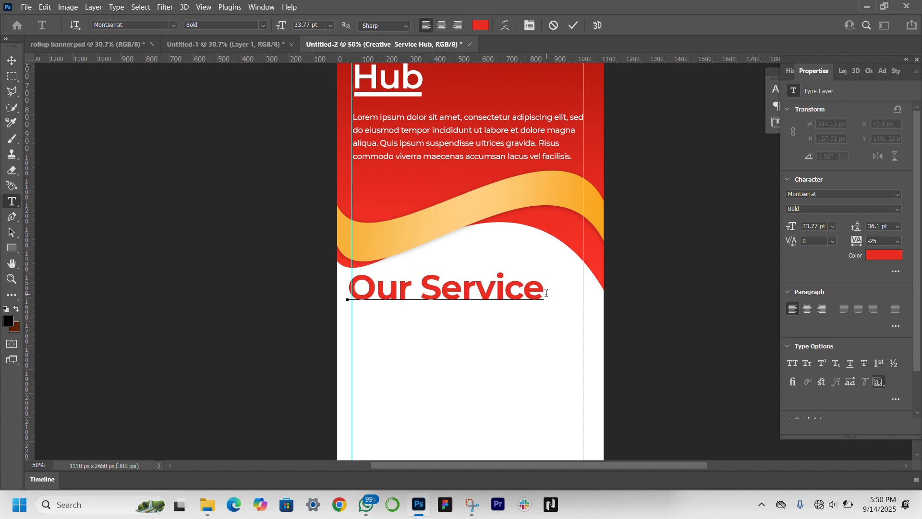
{"action": "type", "text": "s"}
Step: Color the word "Services" black (#000000) and set the whole "Our Services" heading to SemiBold
{"action": "left_click_drag", "start_coordinate": [421, 286], "coordinate": [563, 291]}
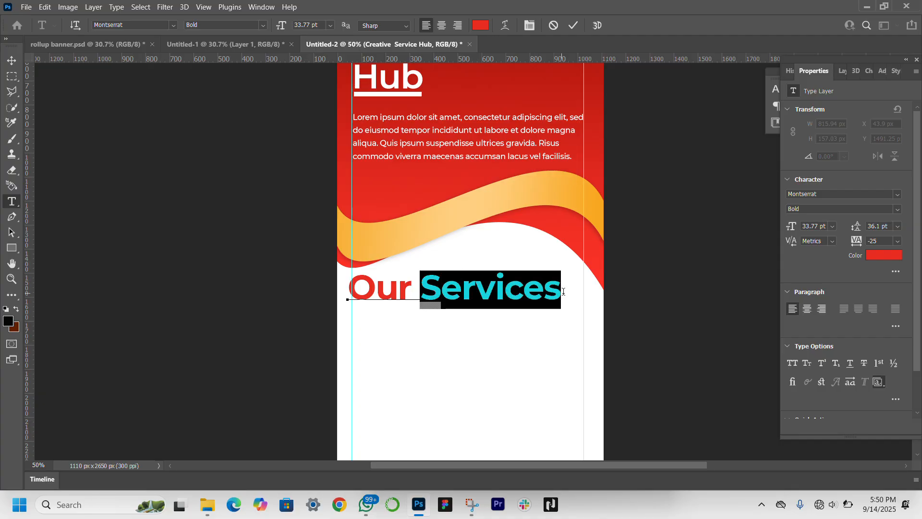
{"action": "left_click", "coordinate": [871, 258]}
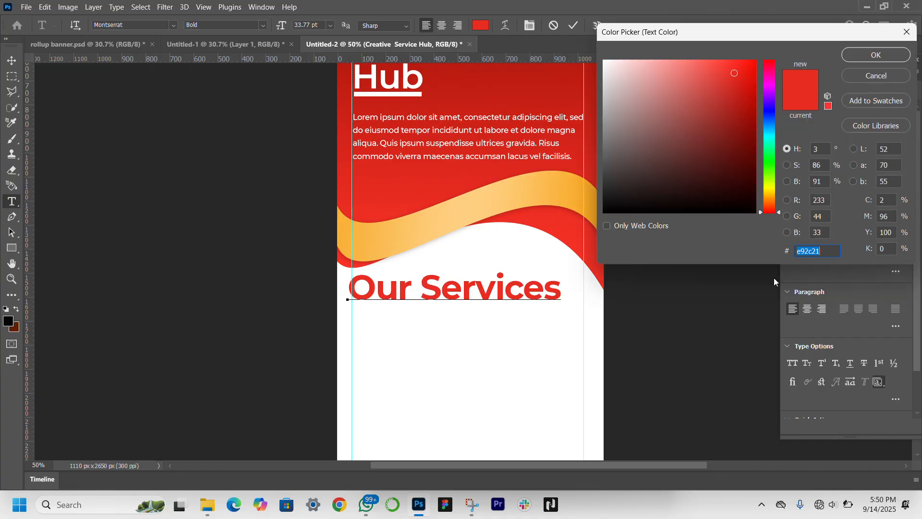
{"action": "type", "text": "000000"}
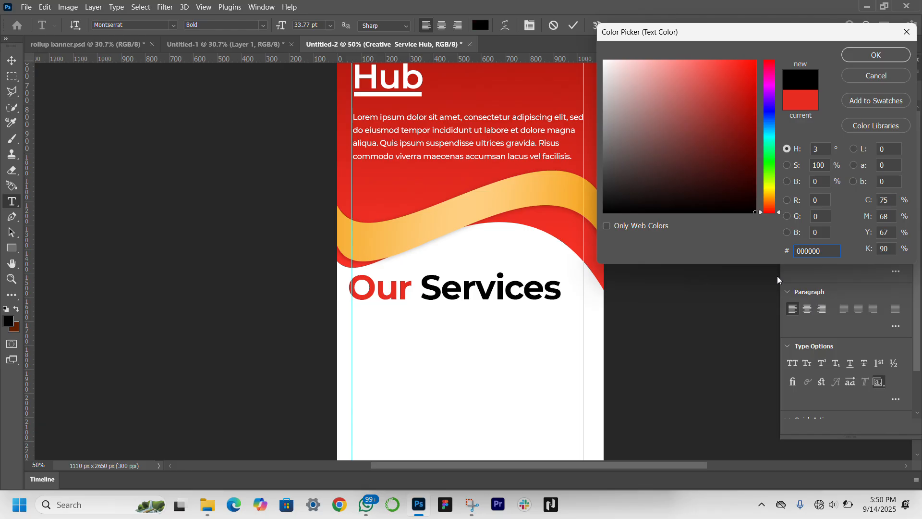
{"action": "key", "text": "Return"}
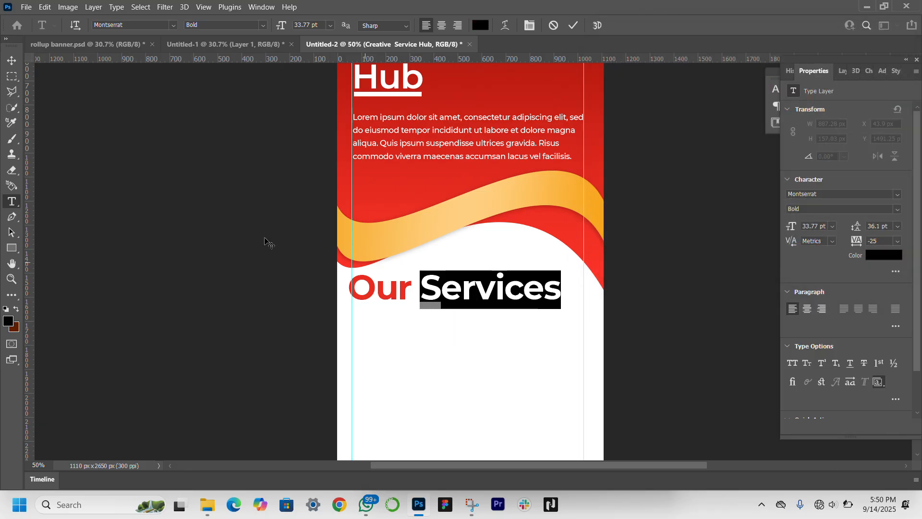
{"action": "left_click", "coordinate": [12, 60]}
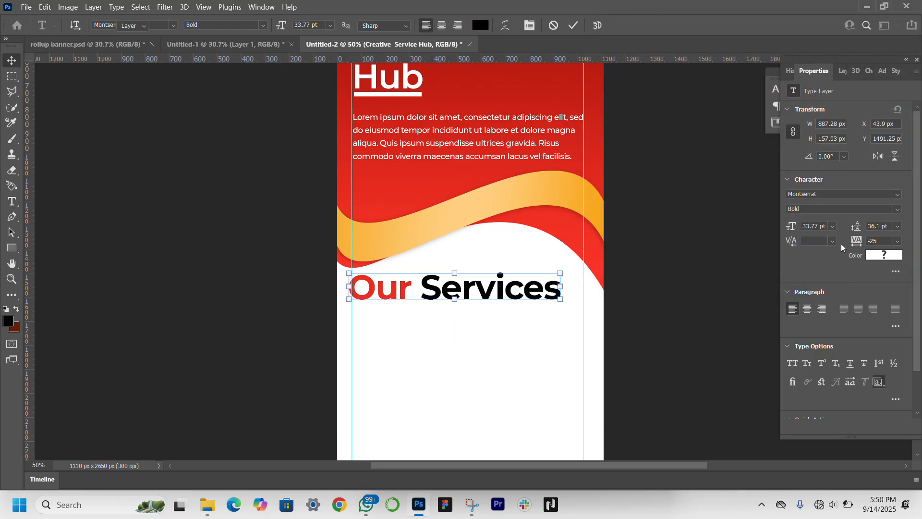
{"action": "left_click", "coordinate": [898, 210]}
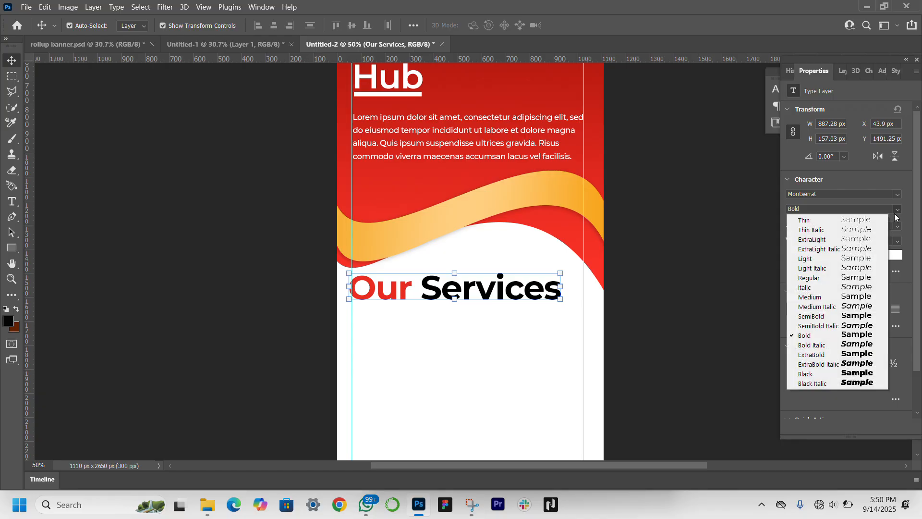
{"action": "left_click", "coordinate": [858, 316]}
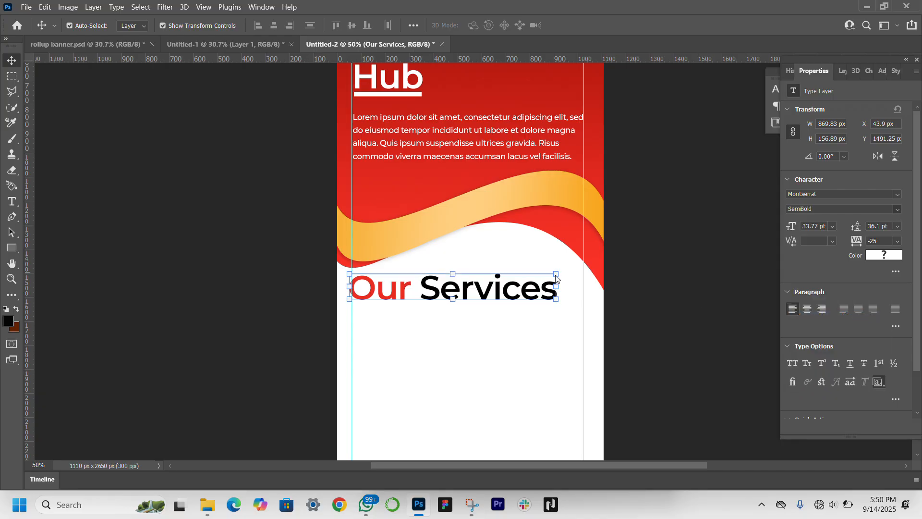
Step: Scale the "Our Services" heading to about 68% and move it to about X 57 px, Y 1486 px
{"action": "left_click_drag", "start_coordinate": [555, 289], "coordinate": [490, 297]}
{"action": "scroll", "coordinate": [486, 299], "scroll_direction": "down", "scroll_amount": 2}
{"action": "scroll", "coordinate": [566, 263], "scroll_direction": "down", "scroll_amount": 5}
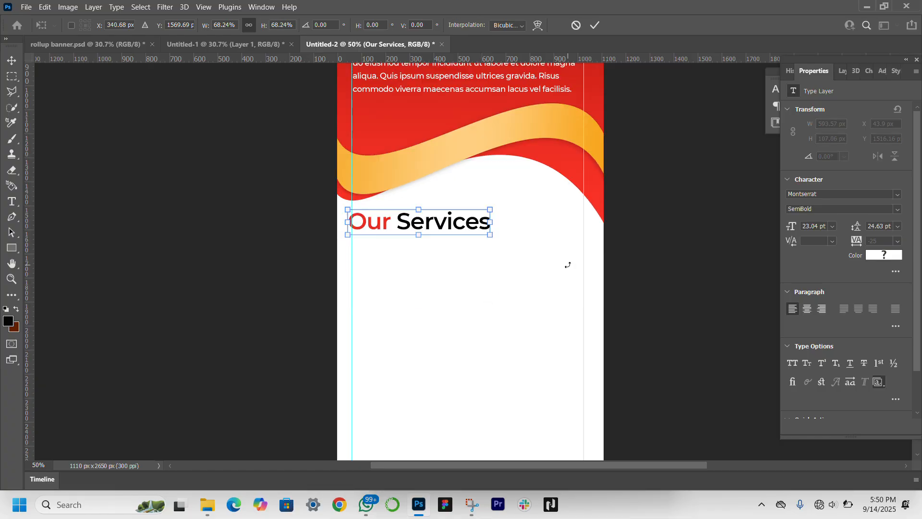
{"action": "scroll", "coordinate": [546, 267], "scroll_direction": "up", "scroll_amount": 2}
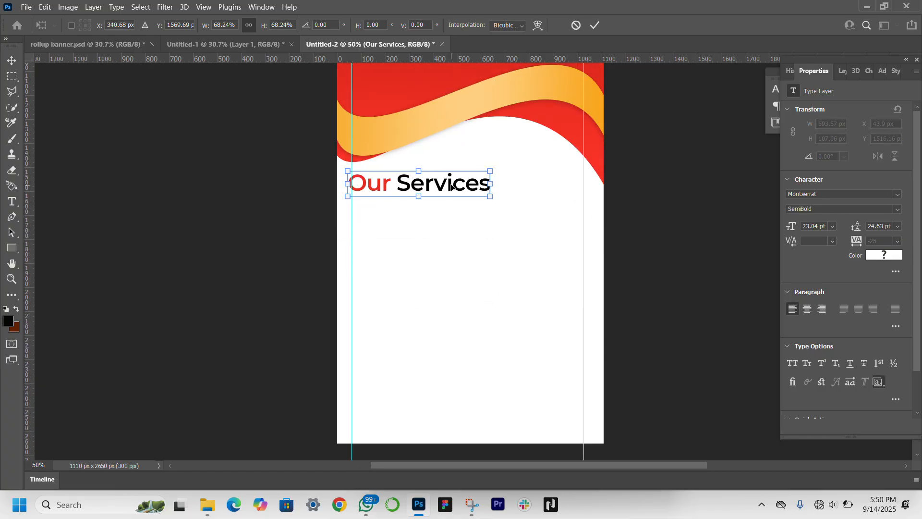
{"action": "left_click_drag", "start_coordinate": [451, 186], "coordinate": [454, 179]}
{"action": "key", "text": "Return"}
{"action": "scroll", "coordinate": [423, 256], "scroll_direction": "up", "scroll_amount": 3}
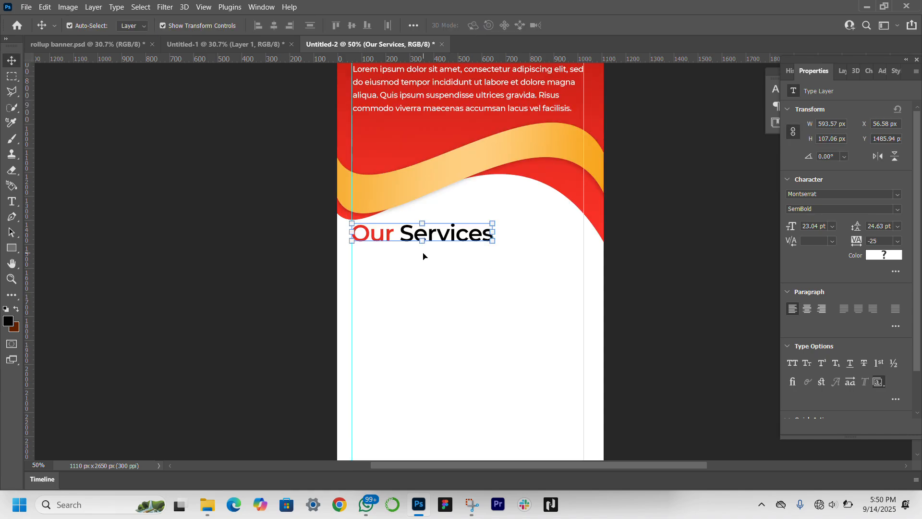
{"action": "scroll", "coordinate": [423, 256], "scroll_direction": "down", "scroll_amount": 1}
{"action": "left_click", "coordinate": [151, 288]}
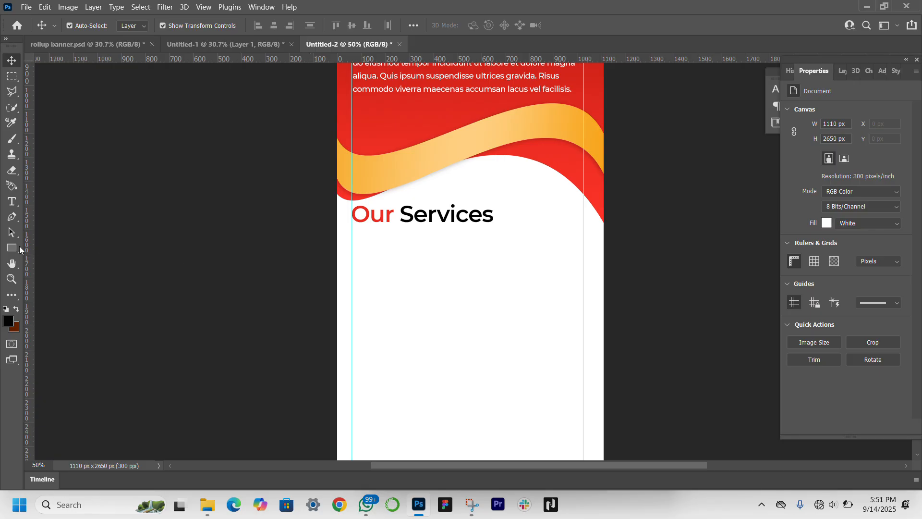
Step: Draw a rectangle of about 328 × 425 px below "Our Services" at the margin guide and round its corners to 48 px
{"action": "left_click", "coordinate": [9, 249]}
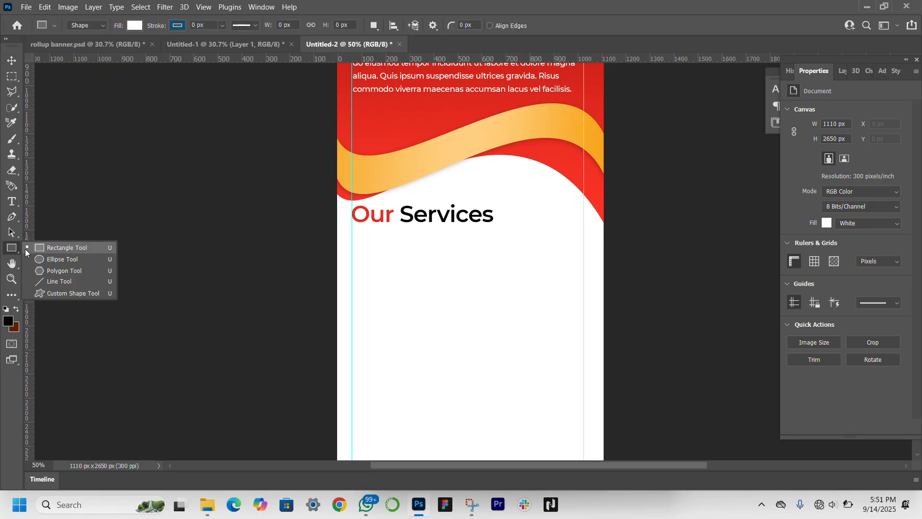
{"action": "left_click", "coordinate": [40, 248]}
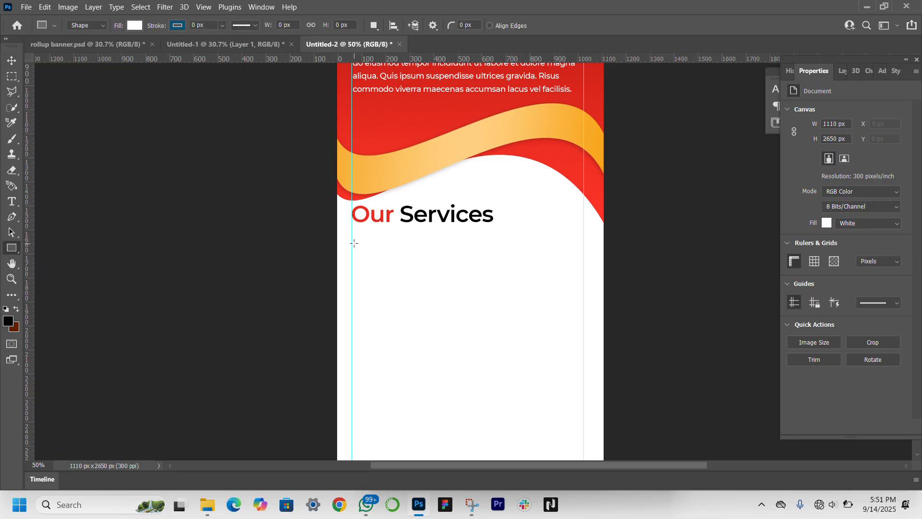
{"action": "left_click_drag", "start_coordinate": [352, 241], "coordinate": [430, 343]}
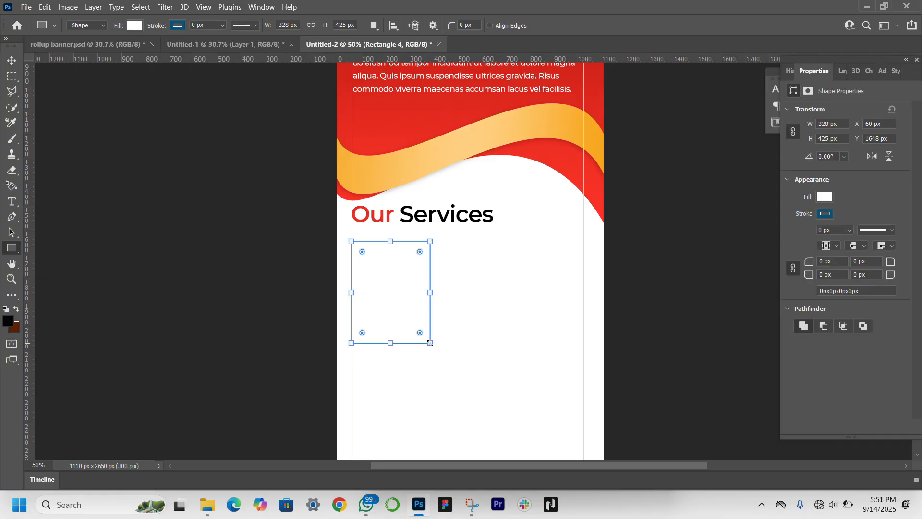
{"action": "left_click_drag", "start_coordinate": [420, 253], "coordinate": [420, 252]}
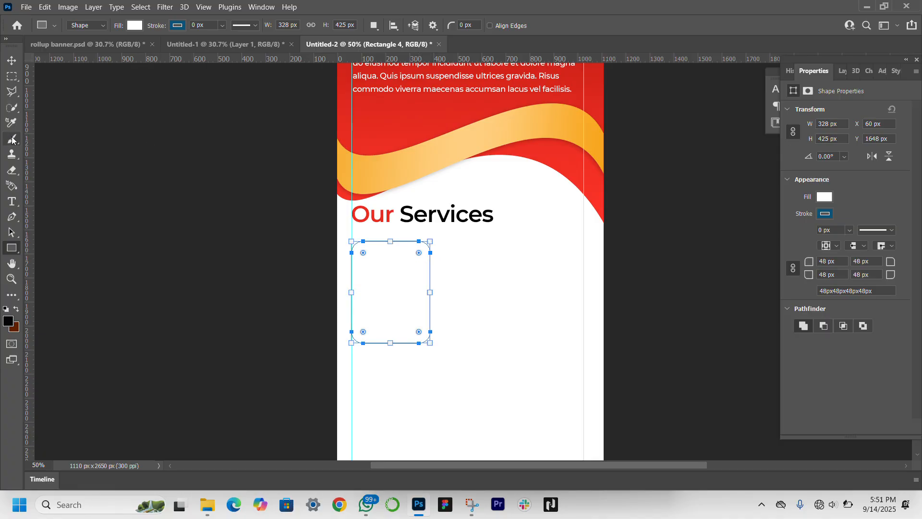
{"action": "left_click", "coordinate": [13, 62]}
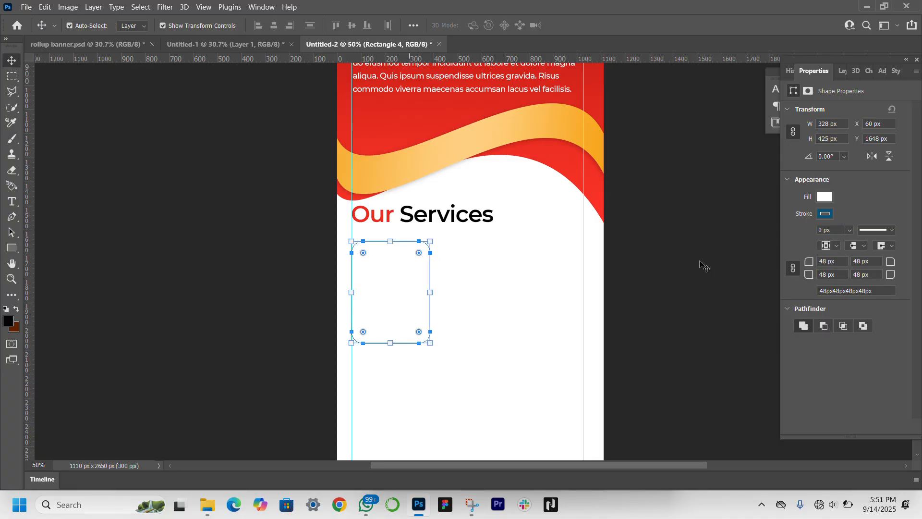
Step: Fill the rounded rectangle with light gray (#e0e0e0)
{"action": "left_click", "coordinate": [826, 197]}
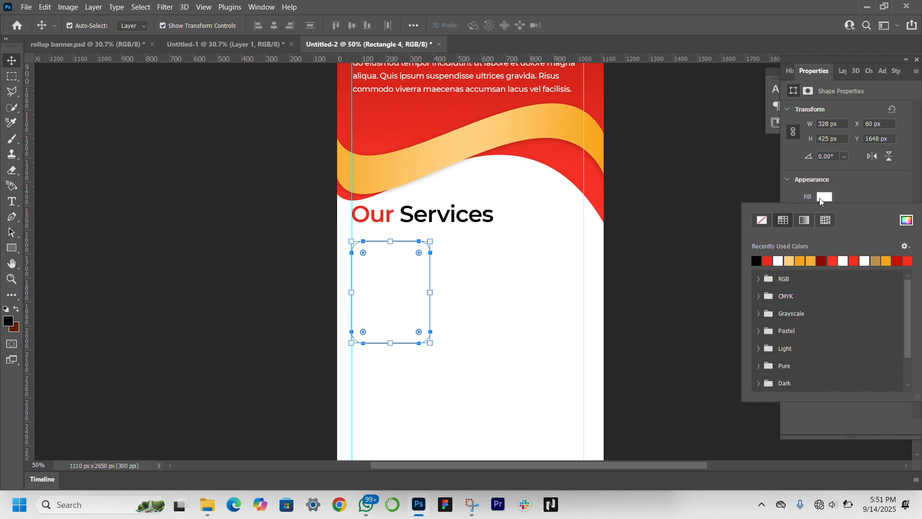
{"action": "left_click", "coordinate": [906, 220]}
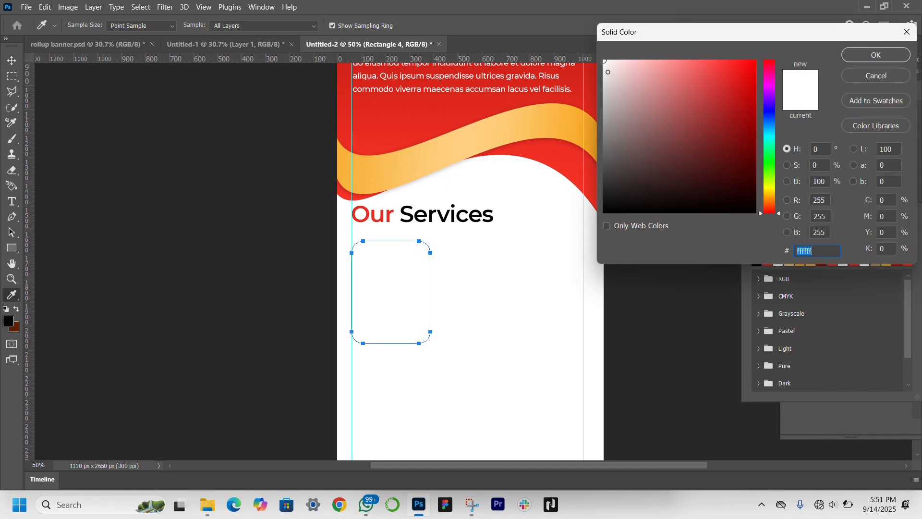
{"action": "left_click", "coordinate": [609, 72]}
{"action": "left_click_drag", "start_coordinate": [609, 72], "coordinate": [591, 78]}
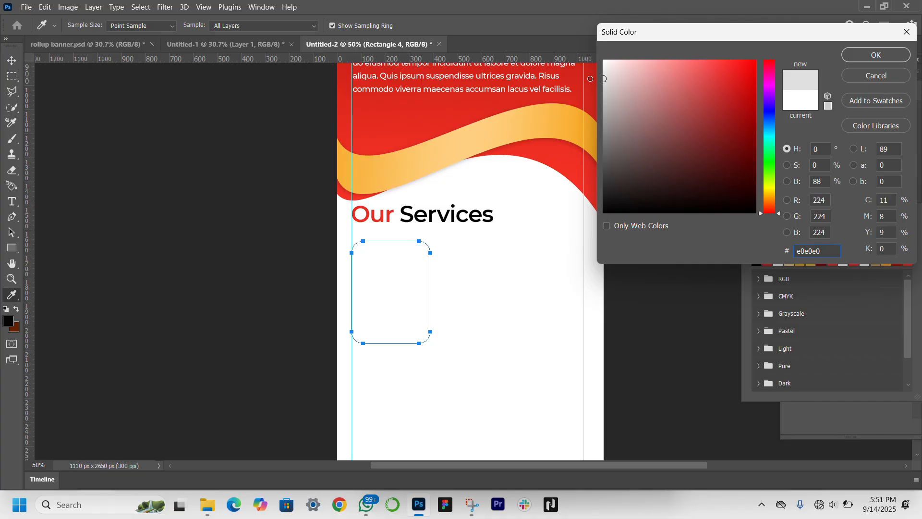
{"action": "key", "text": "Return"}
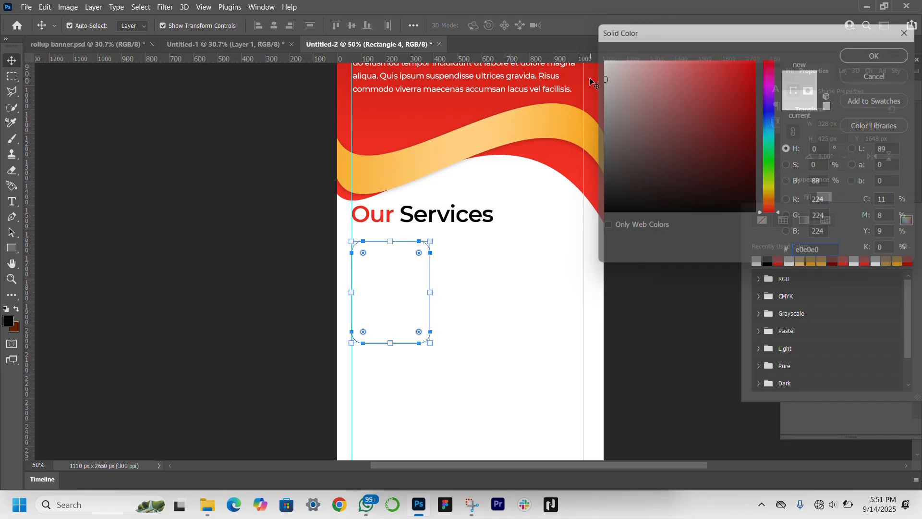
Step: Set the gray rectangle's layer opacity to 50%
{"action": "left_click", "coordinate": [844, 74]}
{"action": "left_click", "coordinate": [843, 74]}
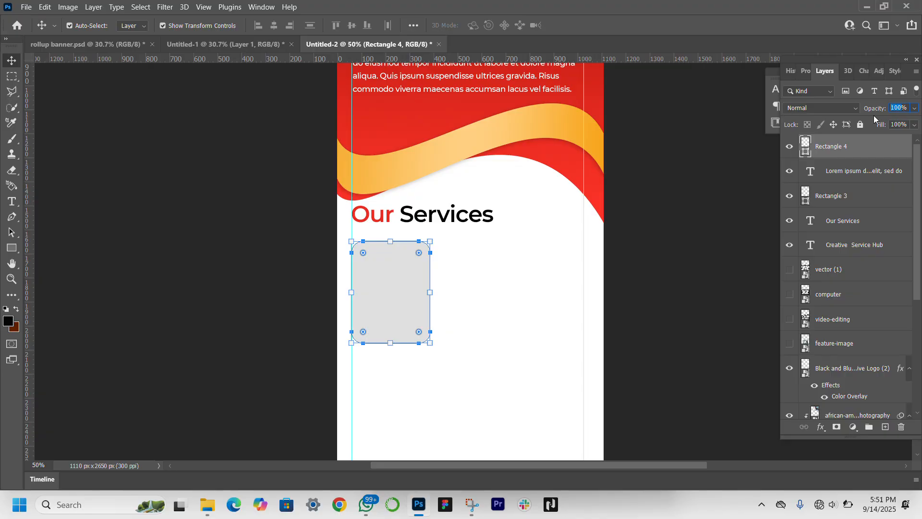
{"action": "type", "text": "50"}
{"action": "key", "text": "Return"}
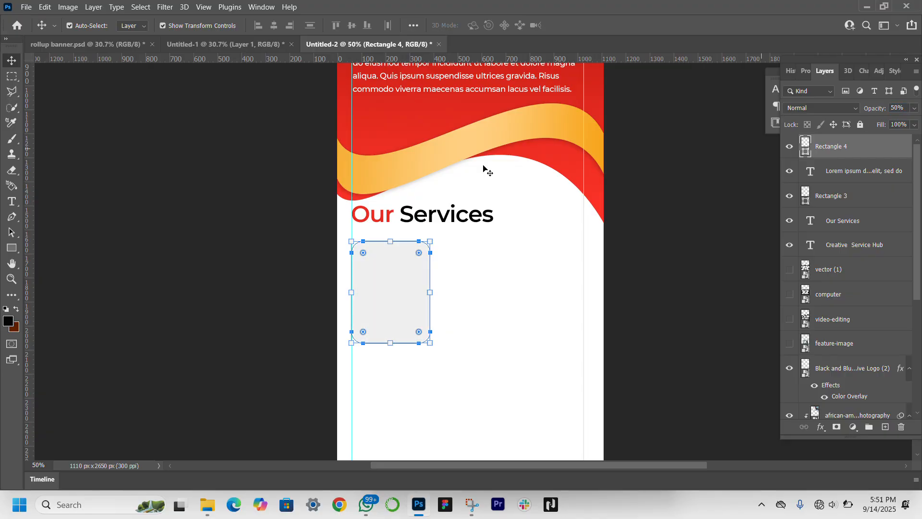
Step: Reduce the corner rounding of the gray rectangle slightly
{"action": "left_click", "coordinate": [291, 218]}
{"action": "left_click", "coordinate": [385, 341]}
{"action": "left_click_drag", "start_coordinate": [419, 256], "coordinate": [425, 250]}
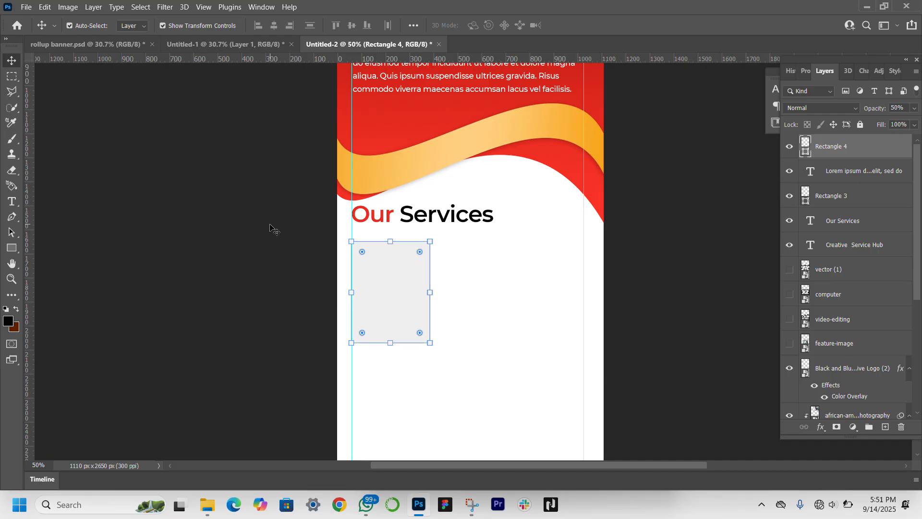
{"action": "left_click", "coordinate": [327, 242]}
Step: Add a drop shadow to the gray rounded rectangle with 29% opacity, 0 px distance, 7% spread and 24 px size
{"action": "left_click", "coordinate": [399, 293]}
{"action": "left_click", "coordinate": [821, 427]}
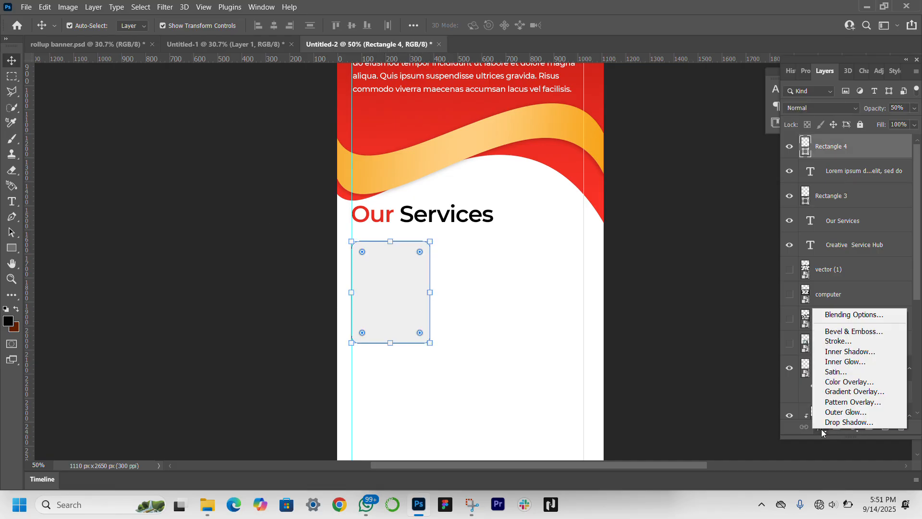
{"action": "left_click", "coordinate": [832, 421]}
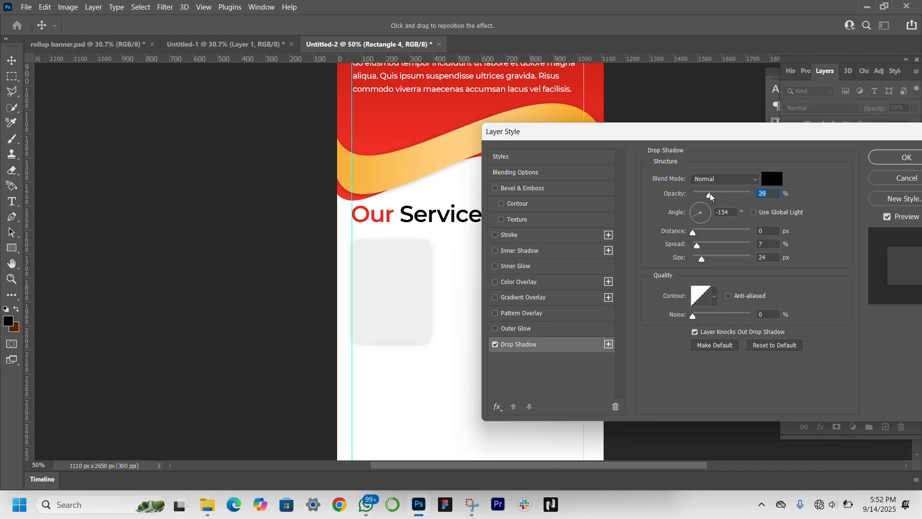
{"action": "key", "text": "Return"}
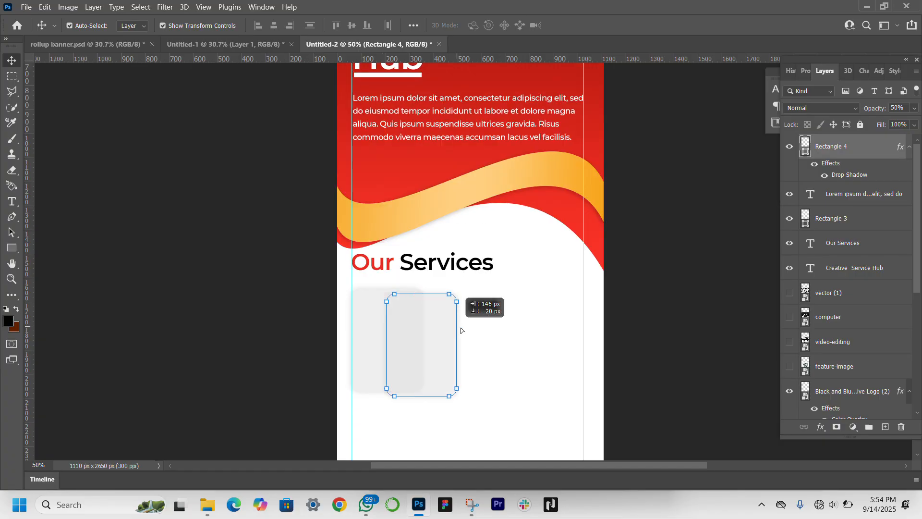
Step: Narrow the gray card slightly and duplicate it twice to form a row of three between the margin guides, nudging the middle card left for even gaps
{"action": "left_click_drag", "start_coordinate": [444, 323], "coordinate": [566, 326]}
{"action": "left_click", "coordinate": [467, 341]}
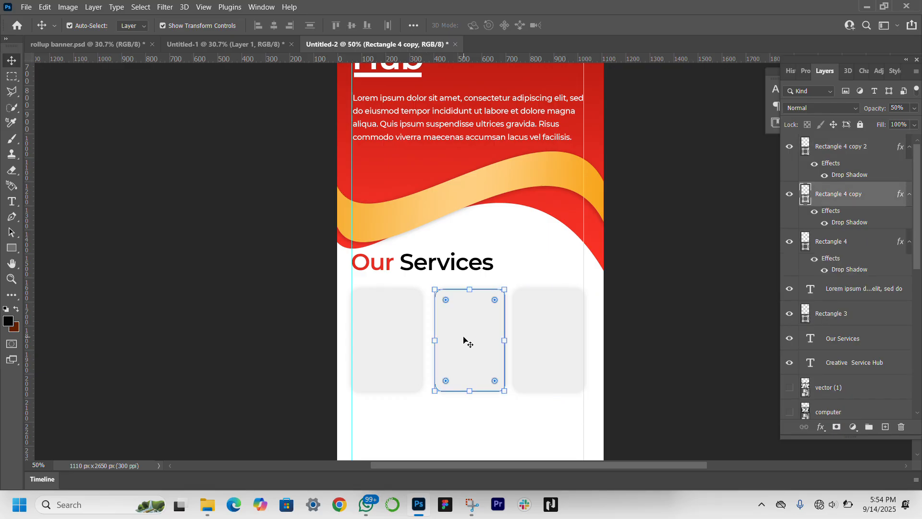
{"action": "key", "text": "Left"}
{"action": "key", "text": "Left"}
{"action": "key", "text": "Left"}
{"action": "key", "text": "Left"}
{"action": "key", "text": "Left"}
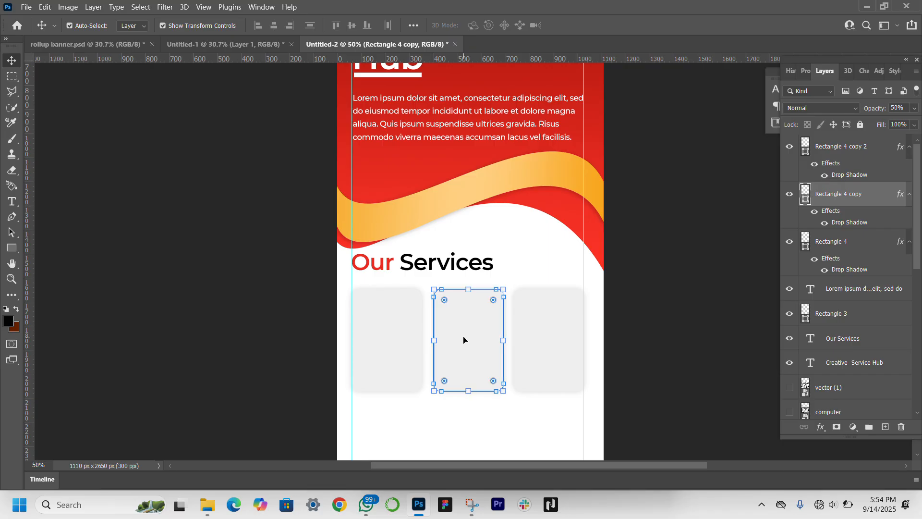
{"action": "left_click", "coordinate": [683, 338]}
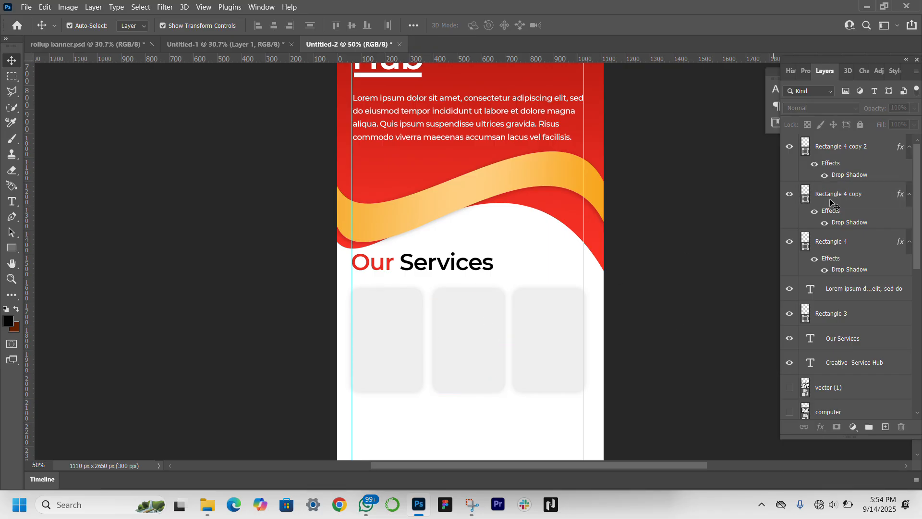
{"action": "left_click", "coordinate": [499, 355]}
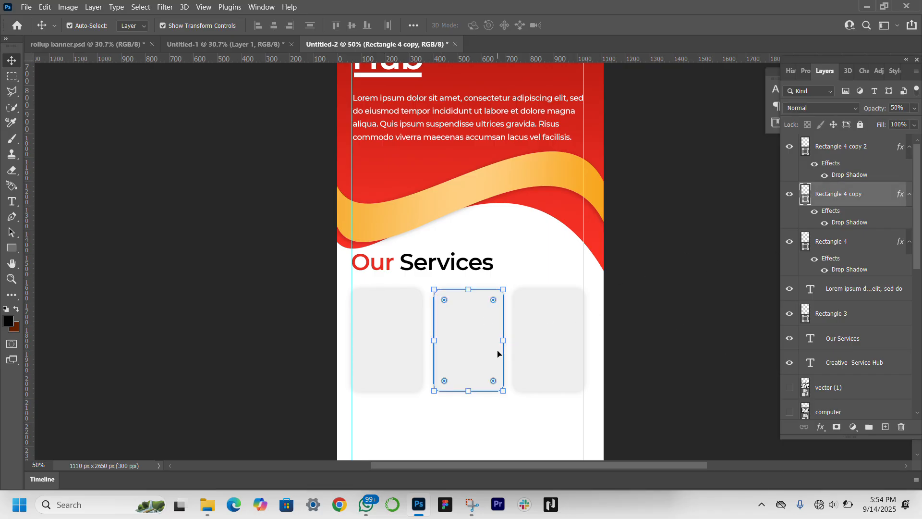
{"action": "left_click", "coordinate": [694, 261]}
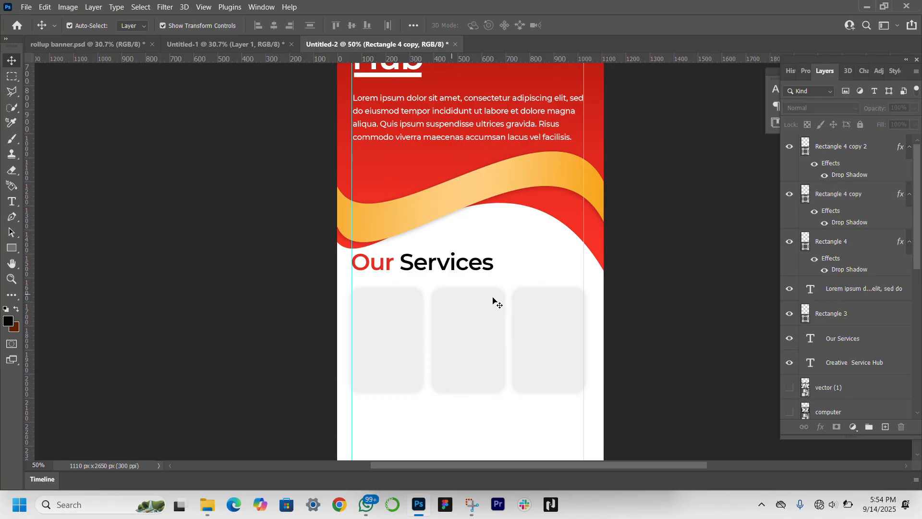
Step: Show the video-editing icon layer and select it together with the computer and vector (1) layers
{"action": "scroll", "coordinate": [869, 319], "scroll_direction": "down", "scroll_amount": 8}
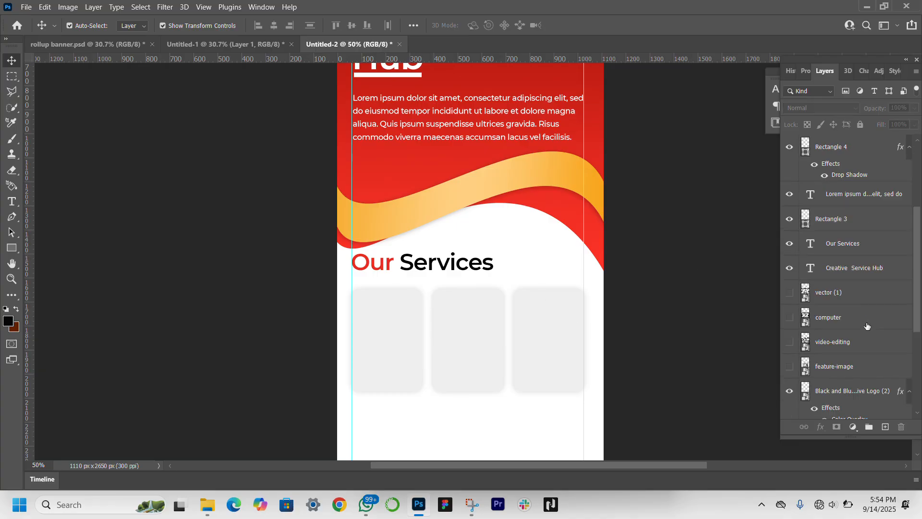
{"action": "scroll", "coordinate": [867, 326], "scroll_direction": "up", "scroll_amount": 4}
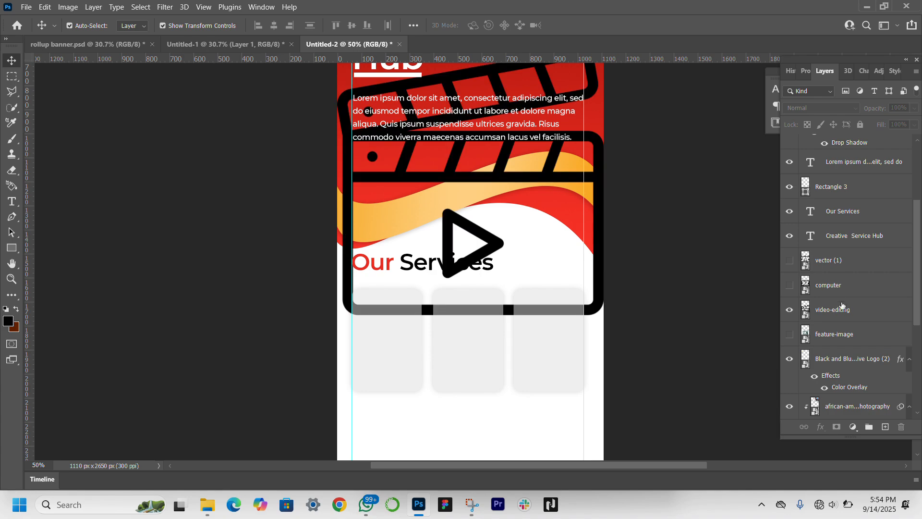
{"action": "left_click", "coordinate": [845, 311]}
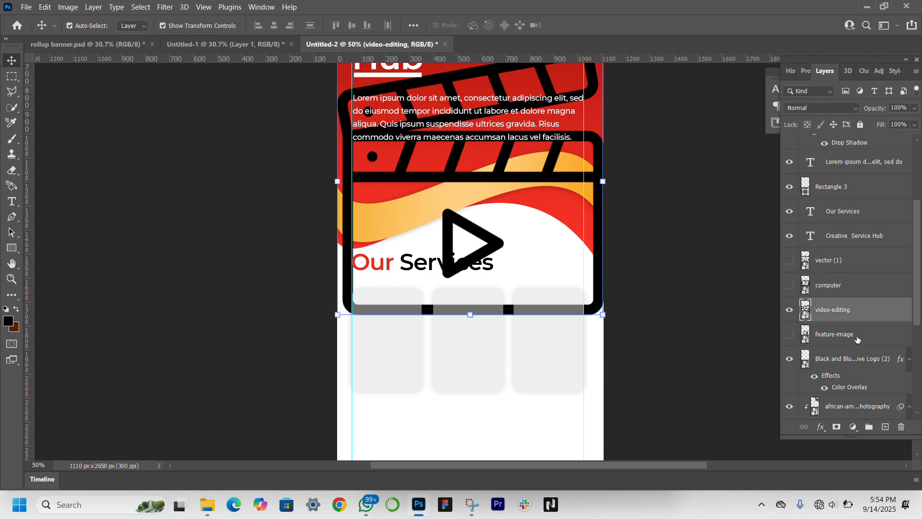
{"action": "left_click", "coordinate": [856, 265], "text": "shift"}
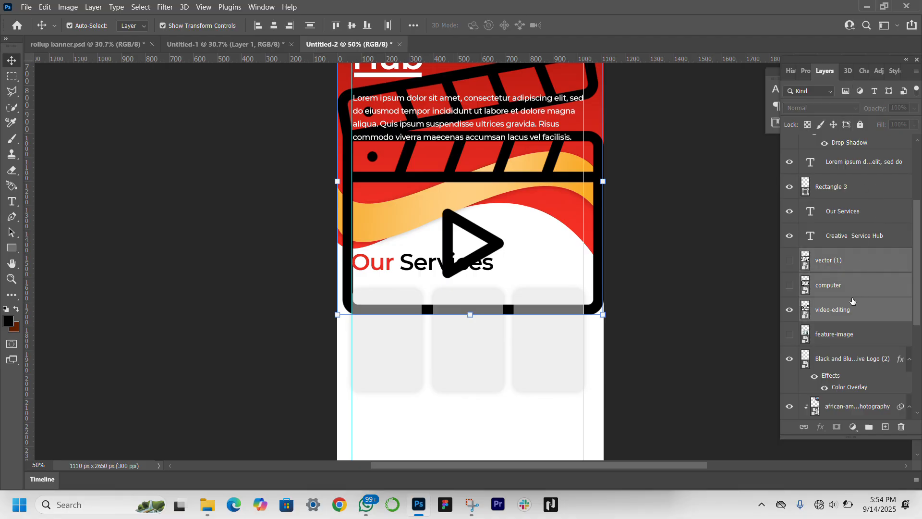
Step: Show the computer and vector (1) layers and move all three selected icon layers to the top of the layer stack
{"action": "left_click_drag", "start_coordinate": [790, 286], "coordinate": [791, 263]}
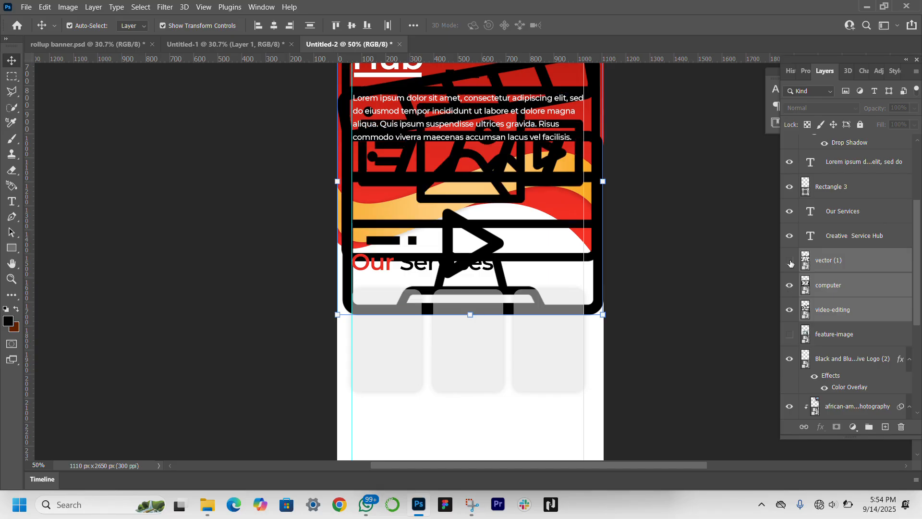
{"action": "left_click_drag", "start_coordinate": [892, 289], "coordinate": [888, 139]}
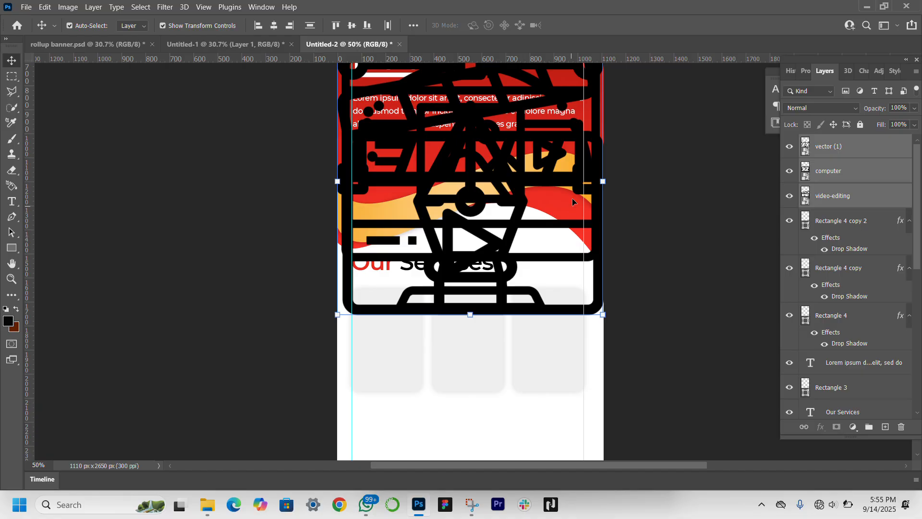
Step: Shrink the three icons together to fit the first service card, then move the computer icon to the upper part of the second card
{"action": "left_click_drag", "start_coordinate": [606, 187], "coordinate": [398, 309]}
{"action": "key", "text": "Return"}
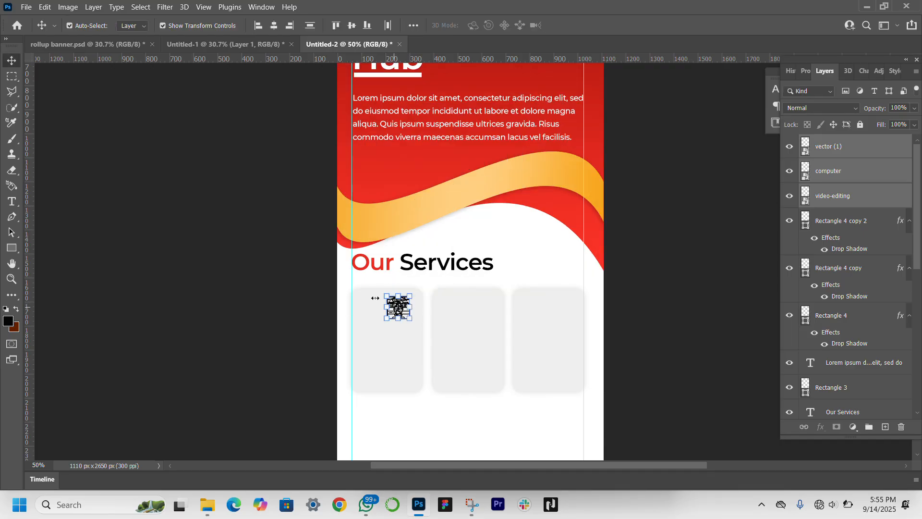
{"action": "left_click", "coordinate": [845, 195]}
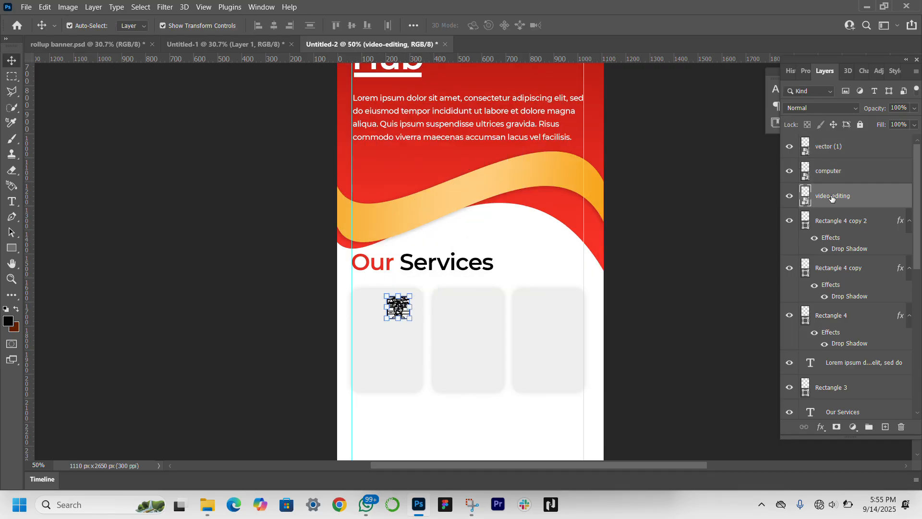
{"action": "left_click_drag", "start_coordinate": [394, 307], "coordinate": [462, 316]}
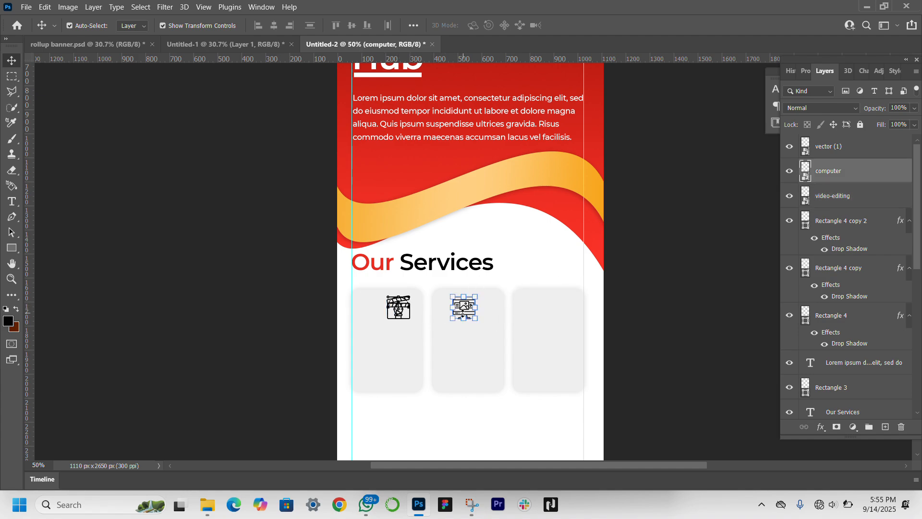
Step: Move the vector pen icon down within the first card, clear of the video-editing icon
{"action": "left_click", "coordinate": [399, 313]}
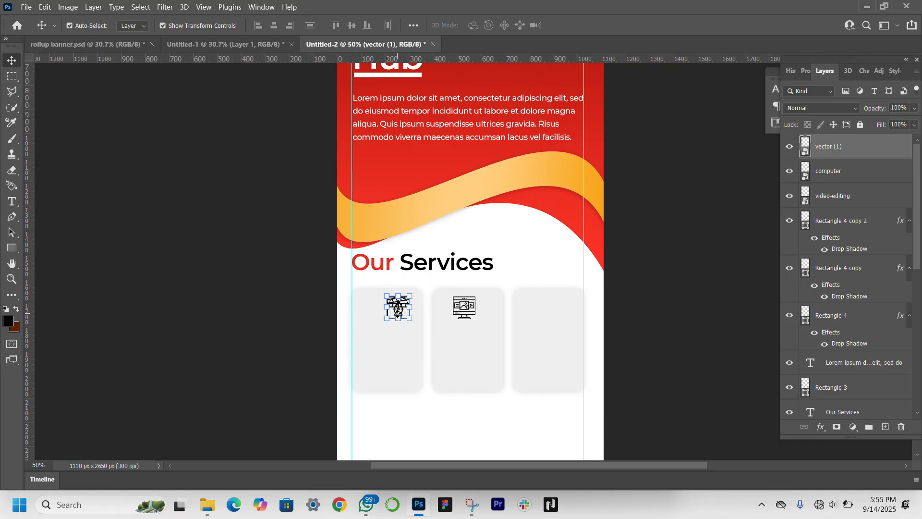
{"action": "key", "text": "ctrl+t"}
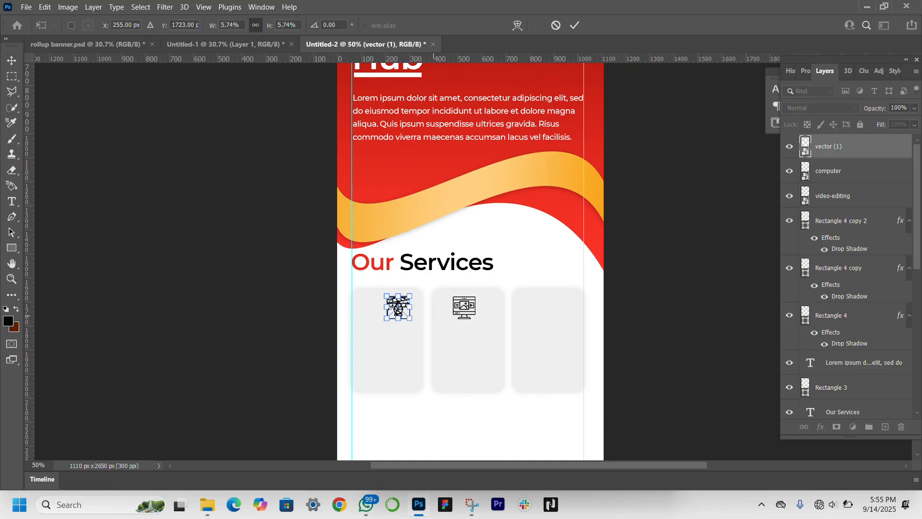
{"action": "left_click_drag", "start_coordinate": [398, 311], "coordinate": [383, 345]}
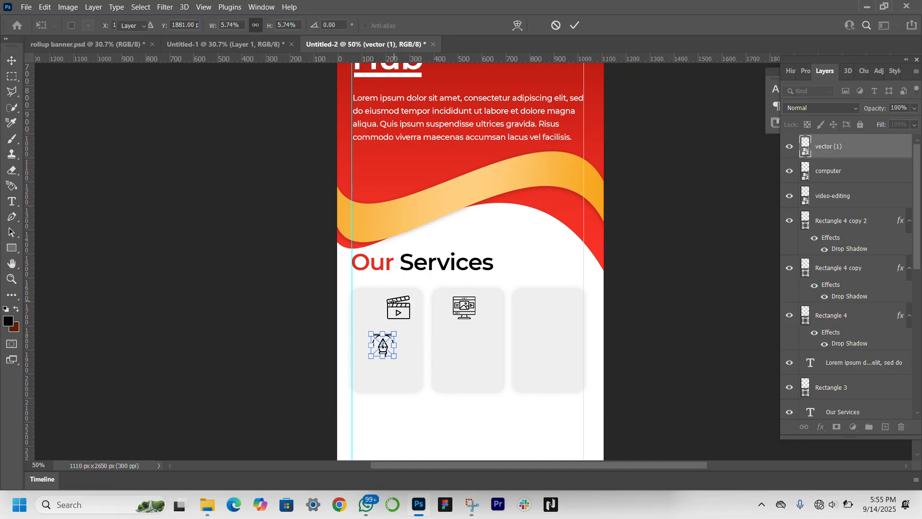
{"action": "key", "text": "Return"}
{"action": "left_click", "coordinate": [404, 310]}
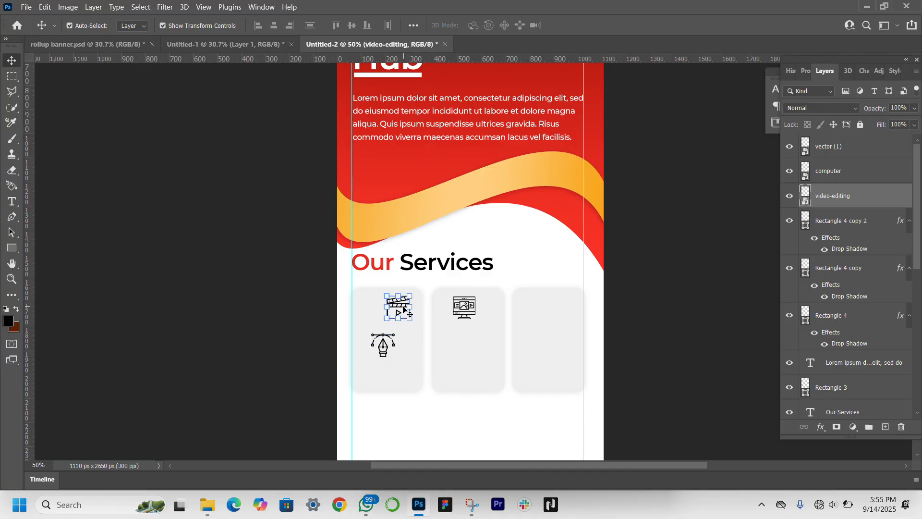
{"action": "left_click_drag", "start_coordinate": [406, 312], "coordinate": [508, 312]}
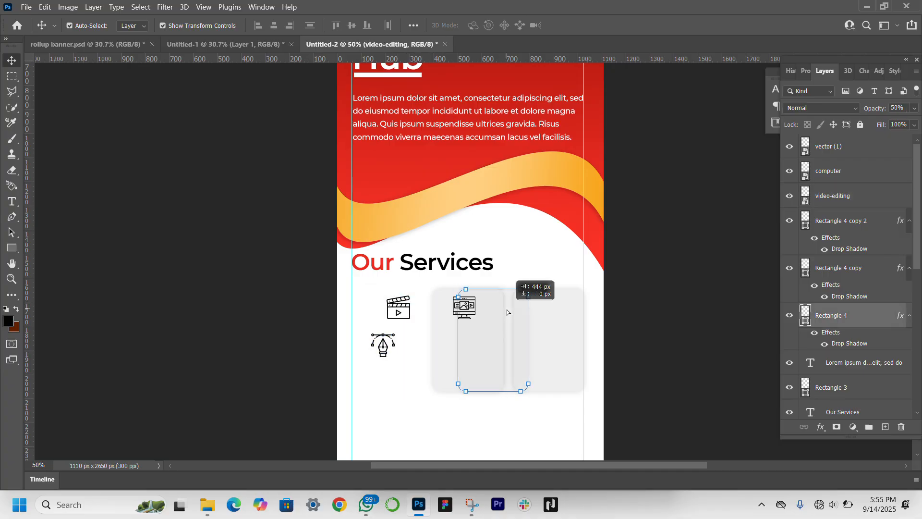
{"action": "key", "text": "5"}
{"action": "key", "text": "ctrl+z"}
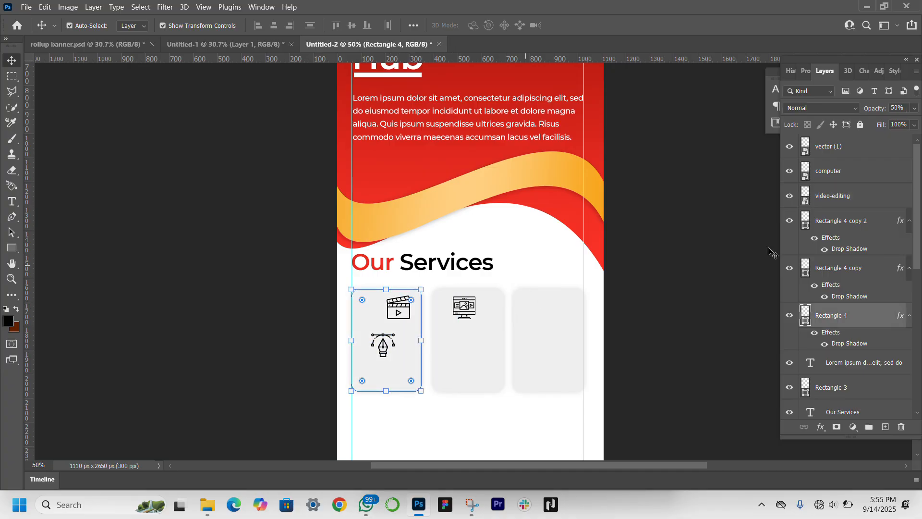
Step: Move the video-editing icon to the upper middle of the third card, level with the computer icon
{"action": "left_click", "coordinate": [848, 203]}
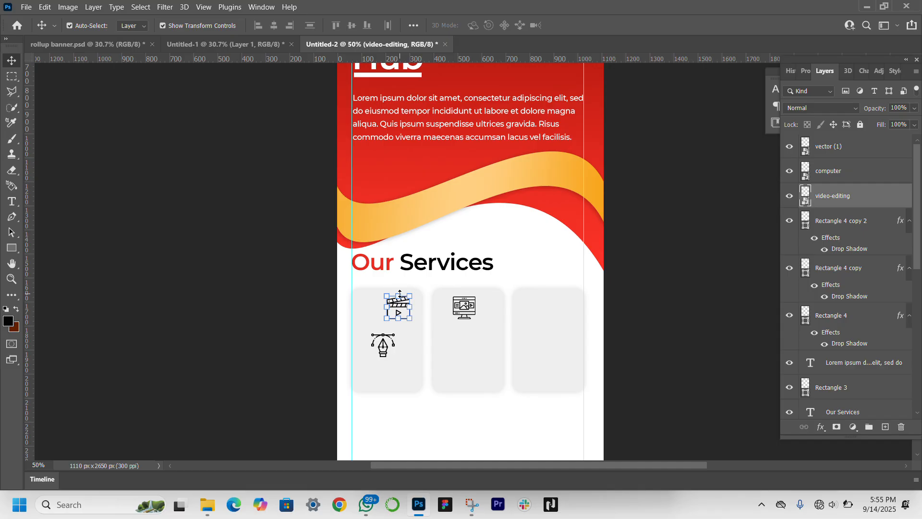
{"action": "key", "text": "ctrl+t"}
{"action": "left_click_drag", "start_coordinate": [399, 308], "coordinate": [550, 310]}
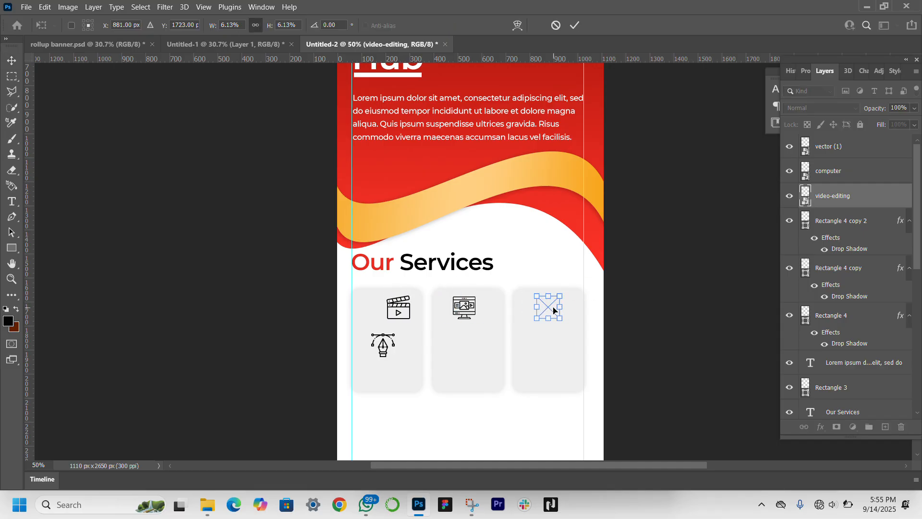
{"action": "key", "text": "Return"}
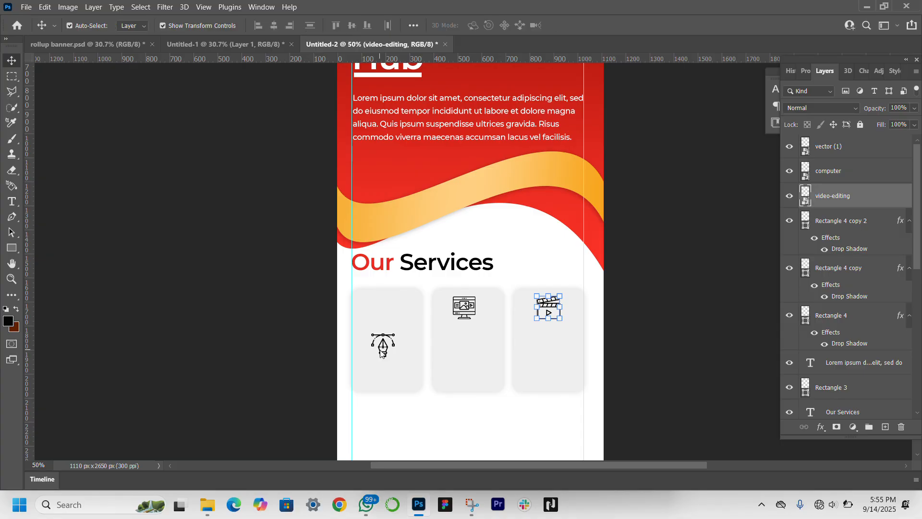
Step: Move the vector pen icon up to the upper middle of the first card, in line with the other icons
{"action": "left_click", "coordinate": [393, 357]}
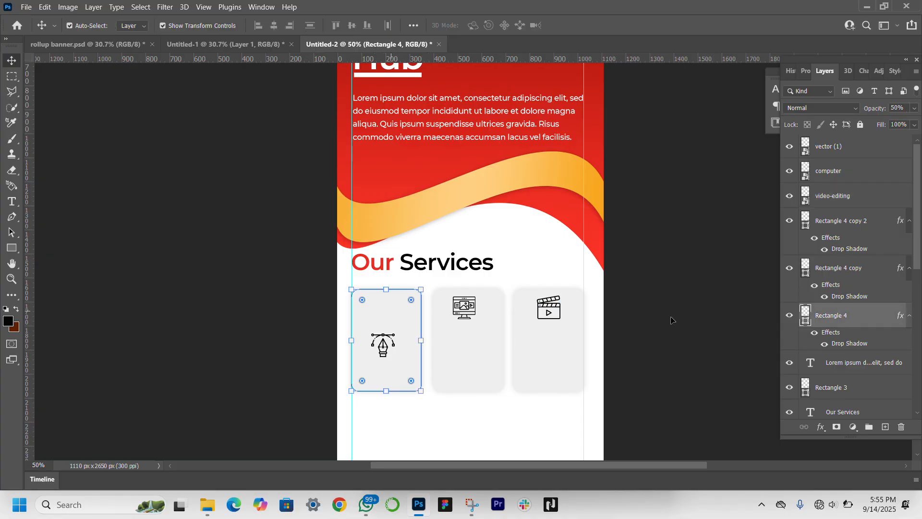
{"action": "left_click", "coordinate": [855, 175]}
{"action": "left_click", "coordinate": [875, 139]}
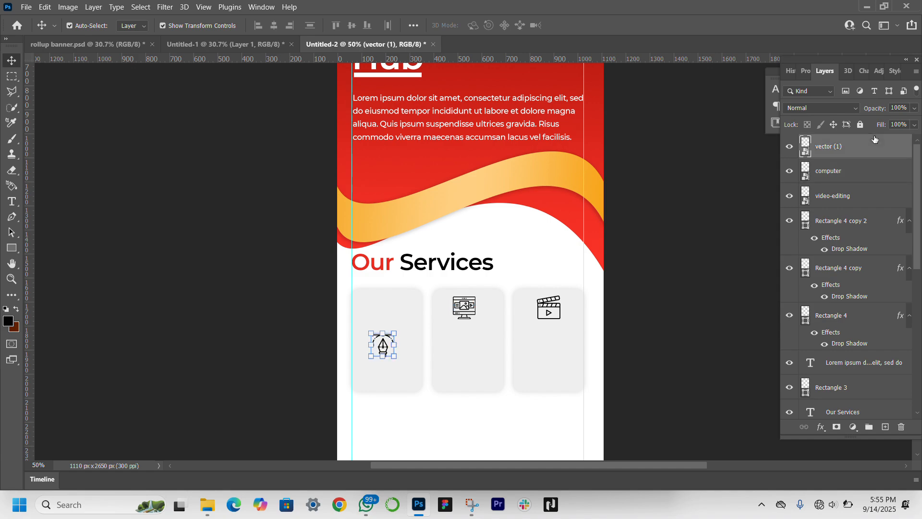
{"action": "left_click_drag", "start_coordinate": [384, 348], "coordinate": [388, 311]}
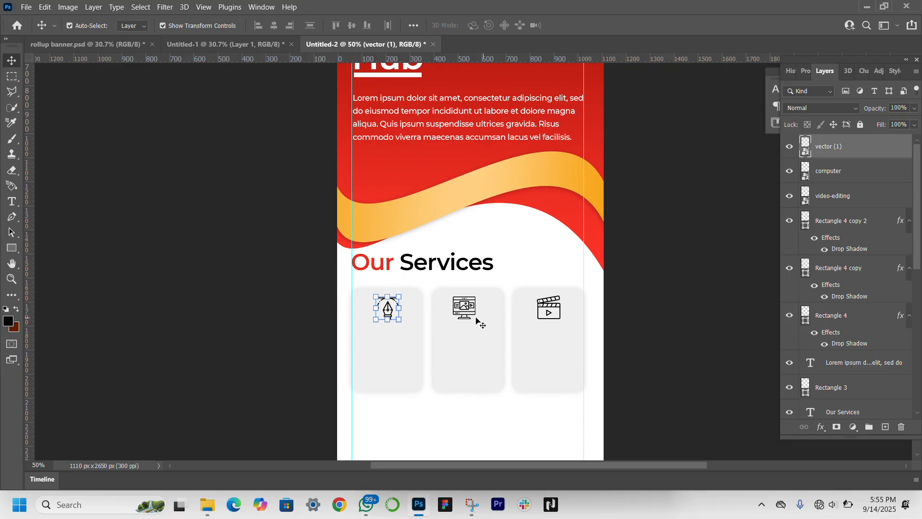
Step: Nudge the computer icon slightly right and down, and fine-tune the video-editing icon's position so the three icons line up
{"action": "left_click", "coordinate": [461, 306]}
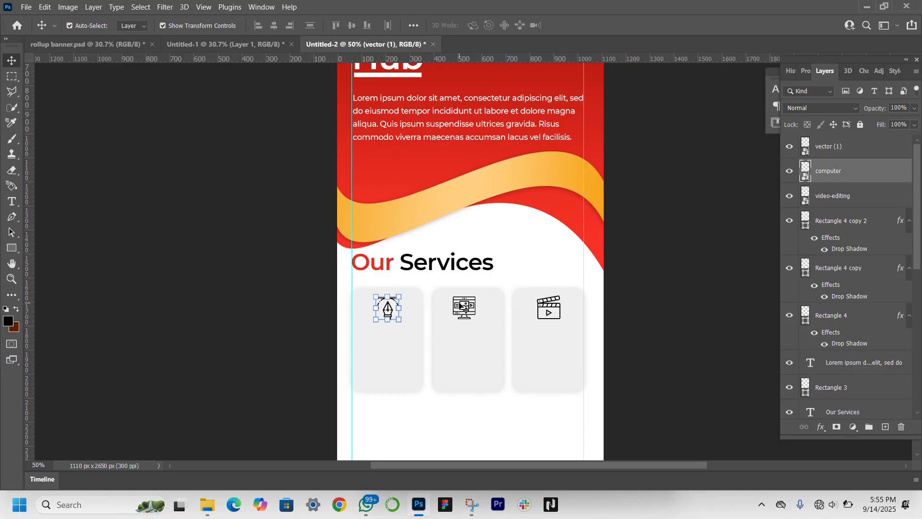
{"action": "key", "text": "Right"}
{"action": "key", "text": "Right"}
{"action": "key", "text": "Down"}
{"action": "key", "text": "Right"}
{"action": "key", "text": "Right"}
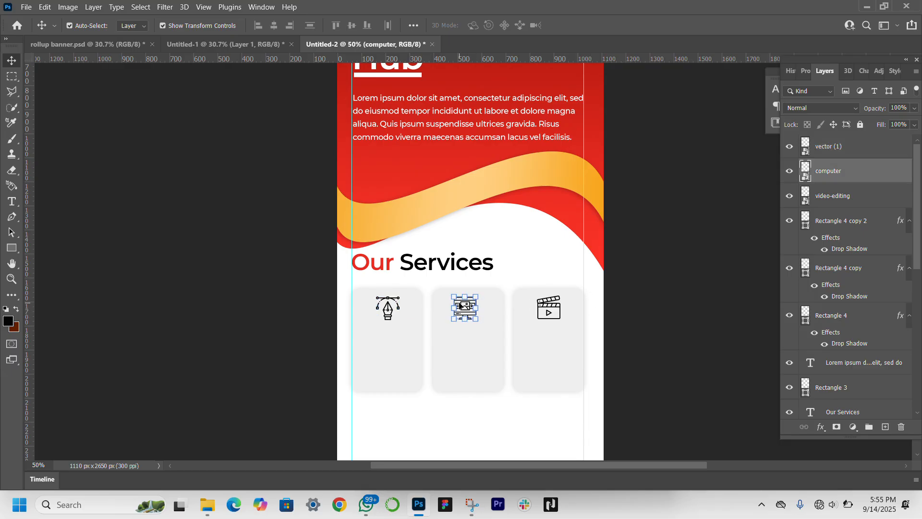
{"action": "left_click", "coordinate": [548, 312]}
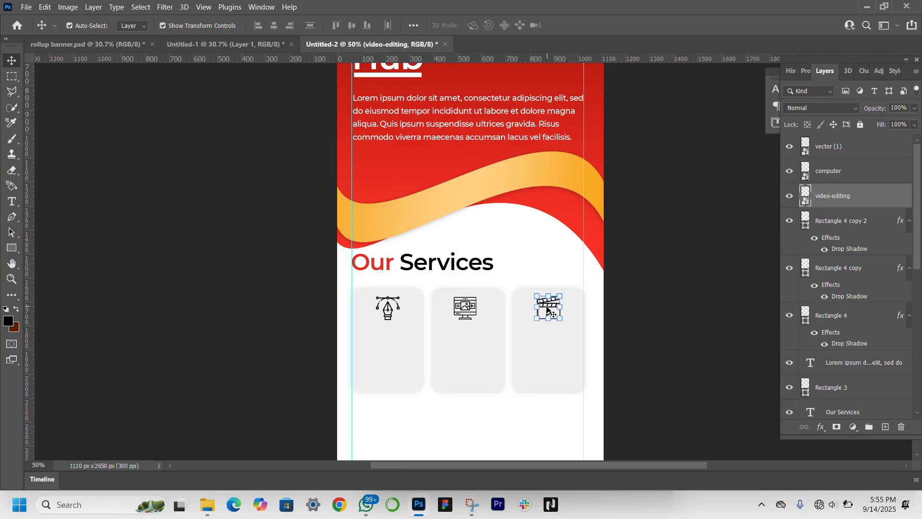
{"action": "left_click", "coordinate": [634, 317]}
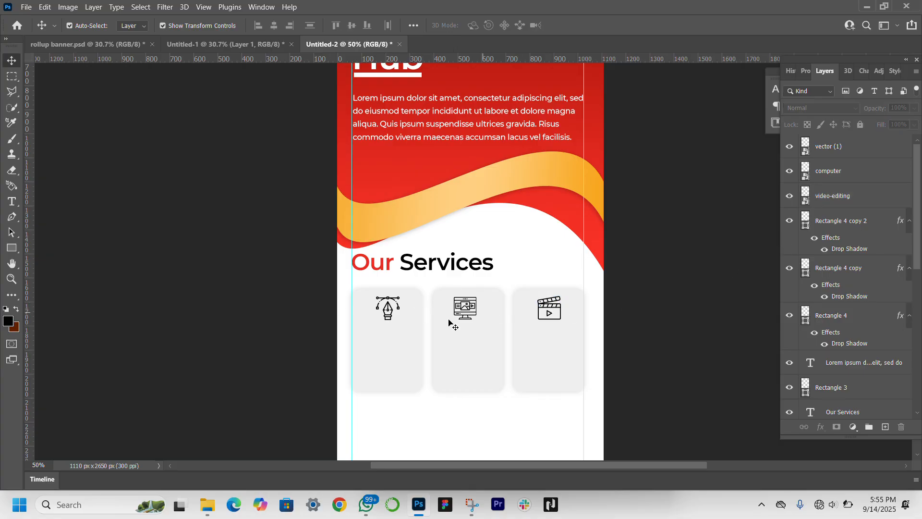
Step: Add a Color Overlay to the vector pen icon in red #eb2d21, sampled from the banner's red background
{"action": "left_click", "coordinate": [391, 308]}
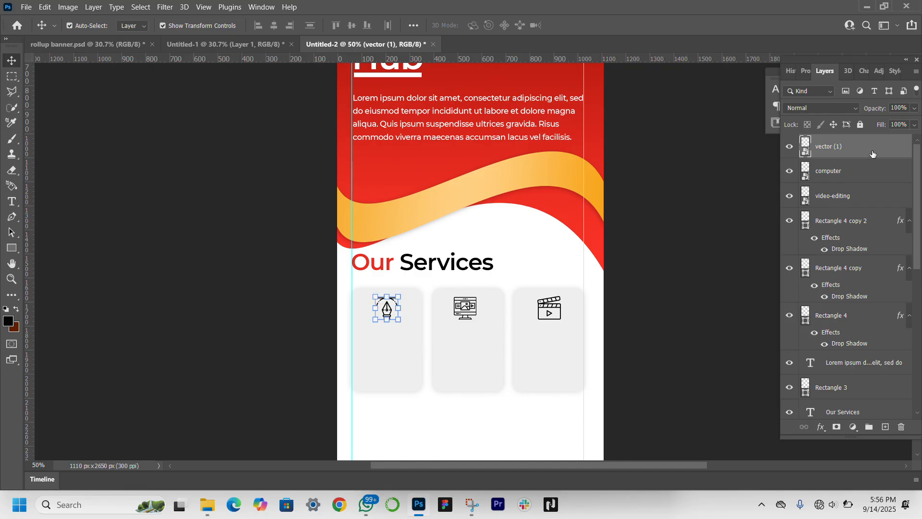
{"action": "left_click", "coordinate": [821, 427]}
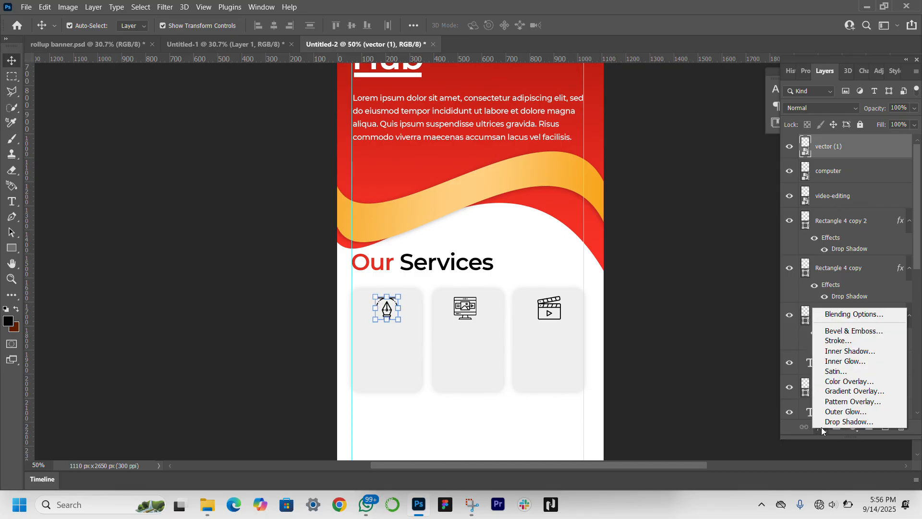
{"action": "left_click", "coordinate": [846, 381]}
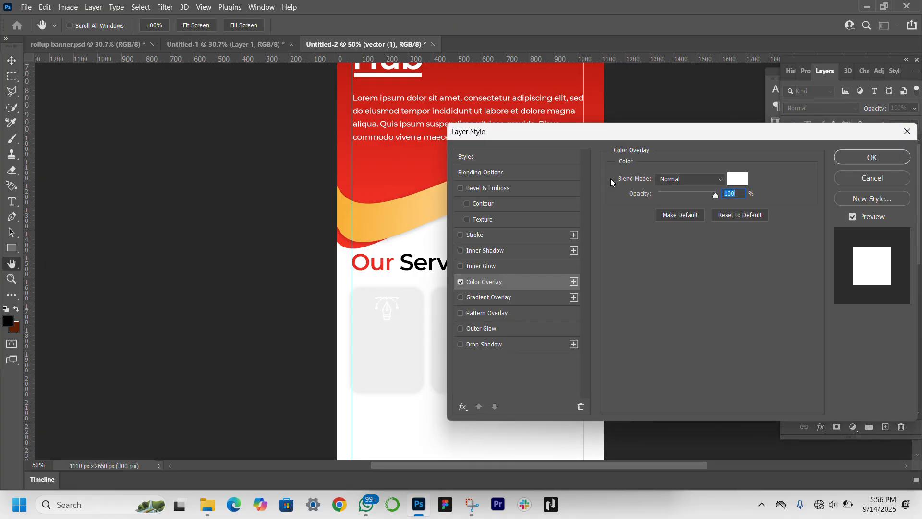
{"action": "left_click", "coordinate": [735, 185]}
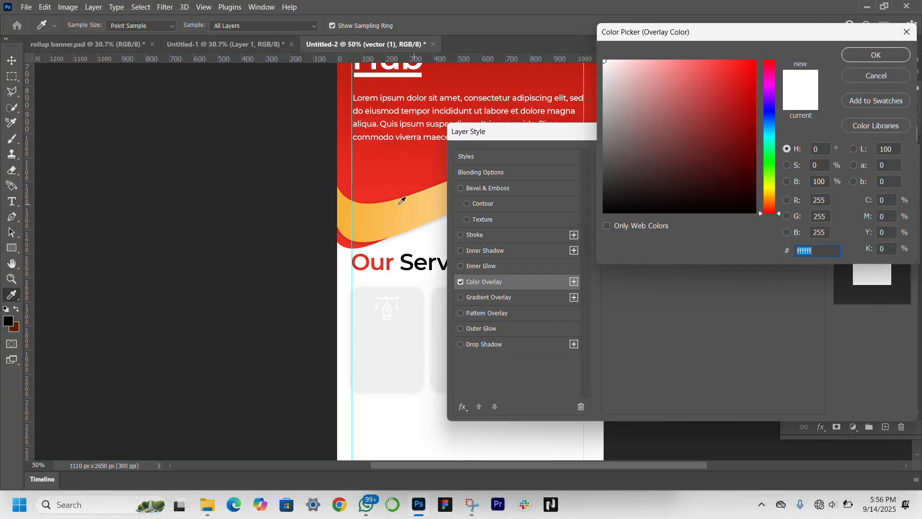
{"action": "left_click", "coordinate": [384, 186]}
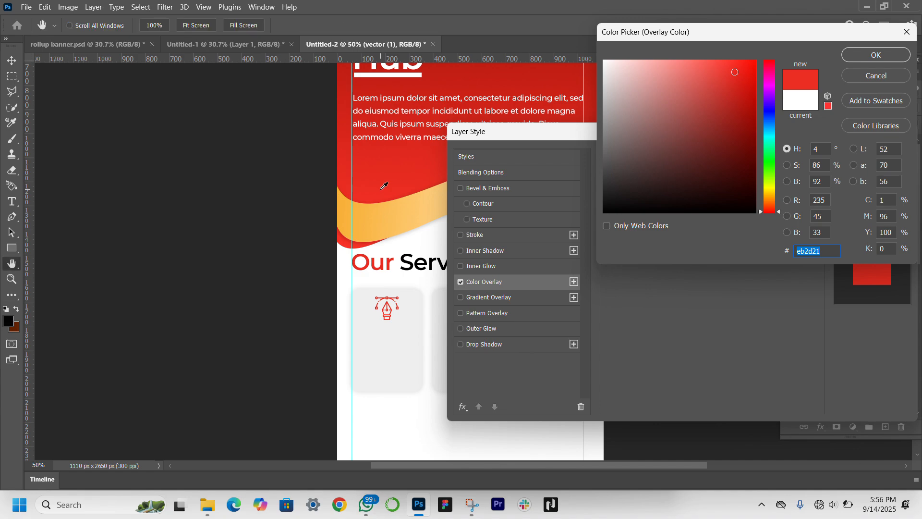
{"action": "key", "text": "Return"}
{"action": "key", "text": "Return"}
Step: Apply the same red Color Overlay at 100% opacity to the video-editing icon
{"action": "left_click", "coordinate": [466, 313]}
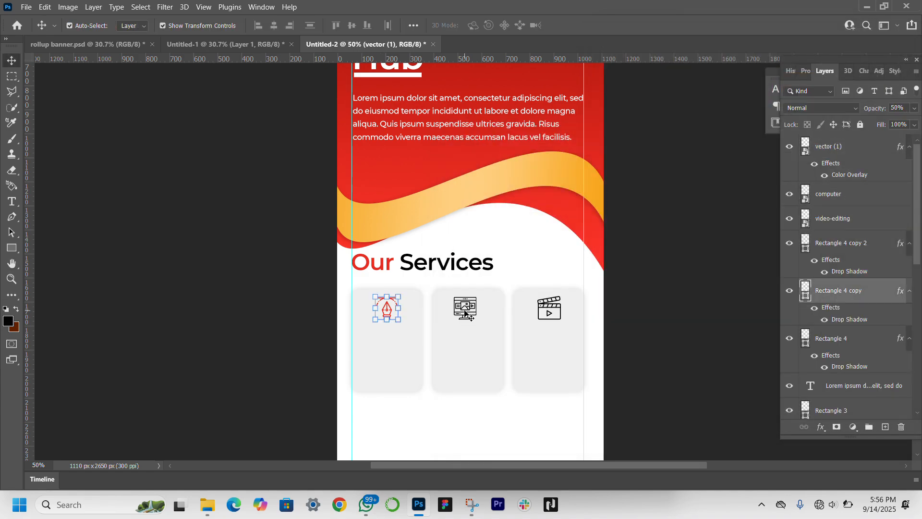
{"action": "left_click", "coordinate": [838, 340]}
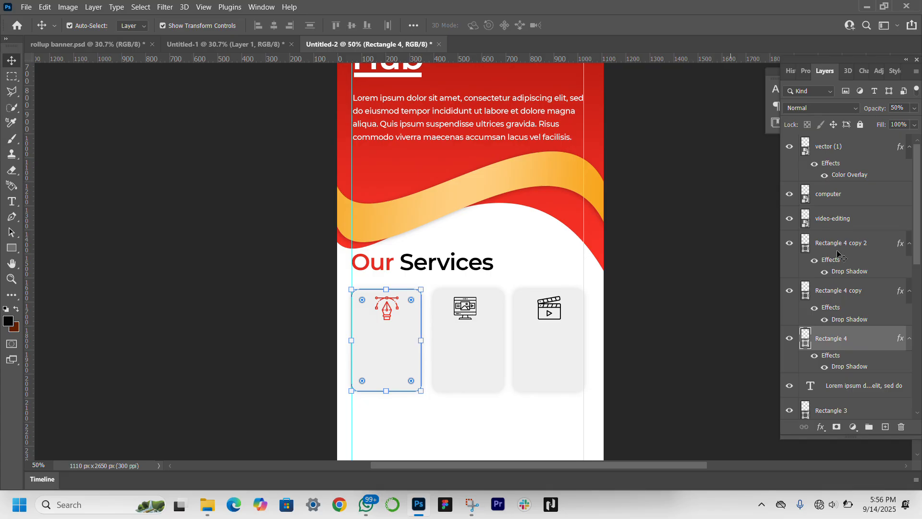
{"action": "left_click", "coordinate": [851, 223]}
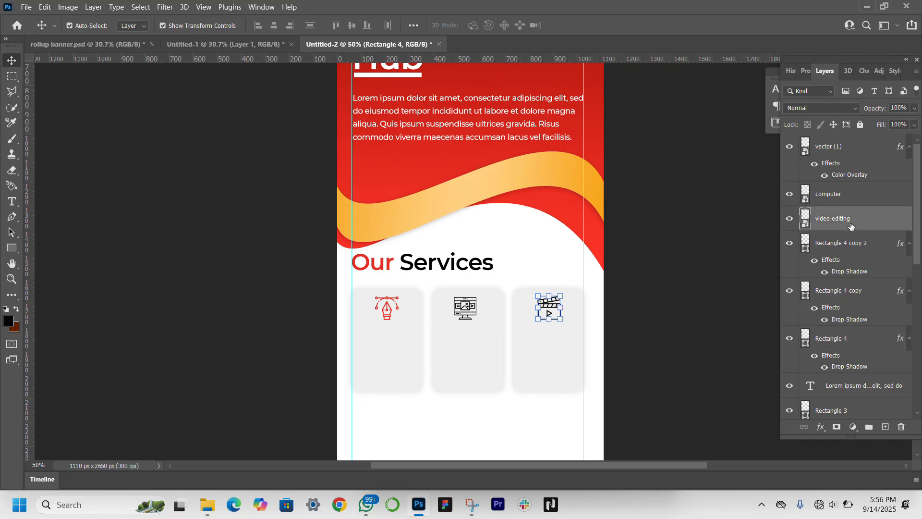
{"action": "left_click", "coordinate": [821, 427]}
{"action": "left_click", "coordinate": [838, 384]}
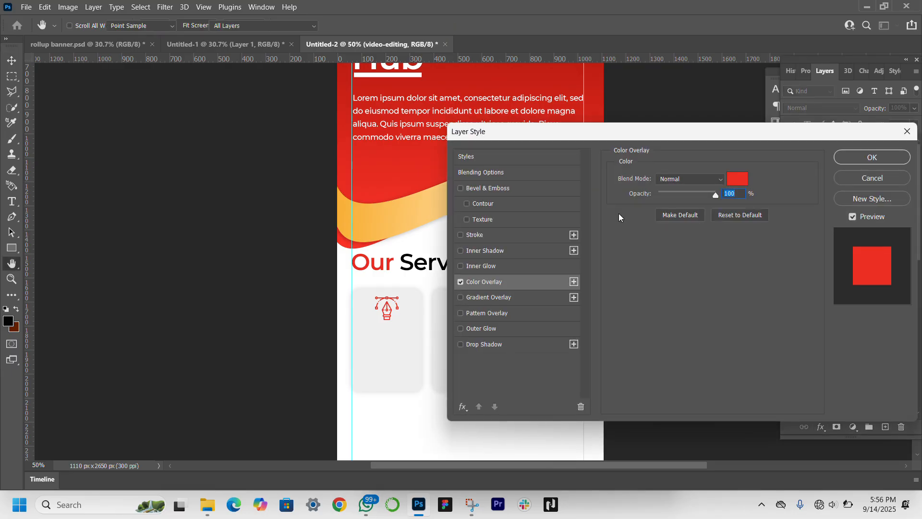
{"action": "key", "text": "Return"}
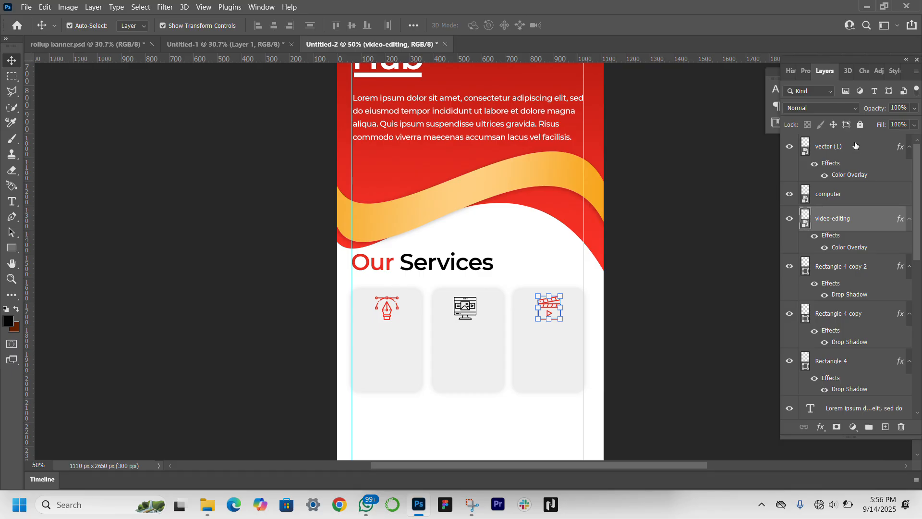
Step: Apply the same red Color Overlay to the computer icon in the middle card
{"action": "left_click", "coordinate": [855, 146]}
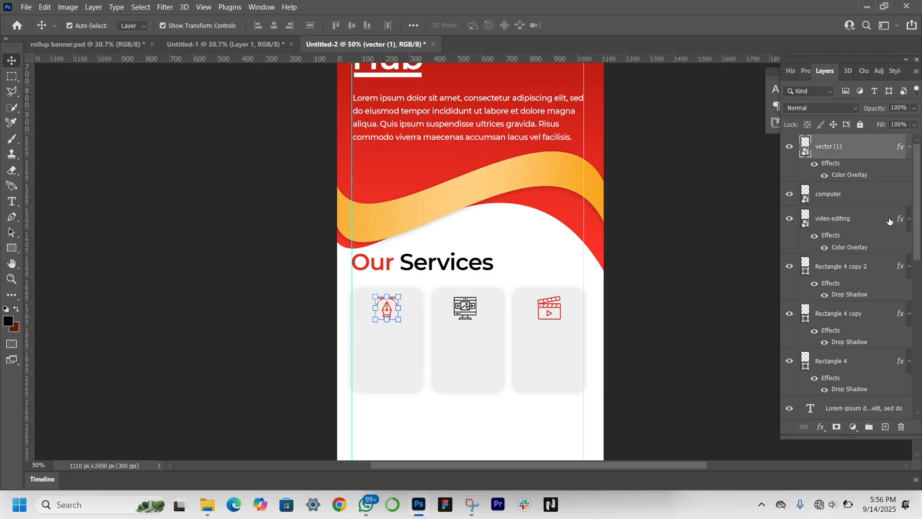
{"action": "left_click", "coordinate": [861, 202]}
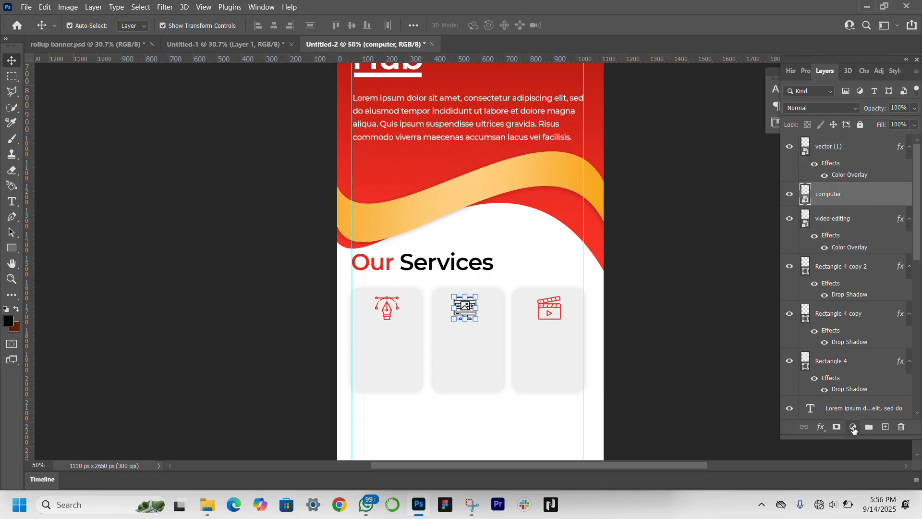
{"action": "left_click", "coordinate": [821, 428]}
{"action": "left_click", "coordinate": [839, 385]}
{"action": "key", "text": "Return"}
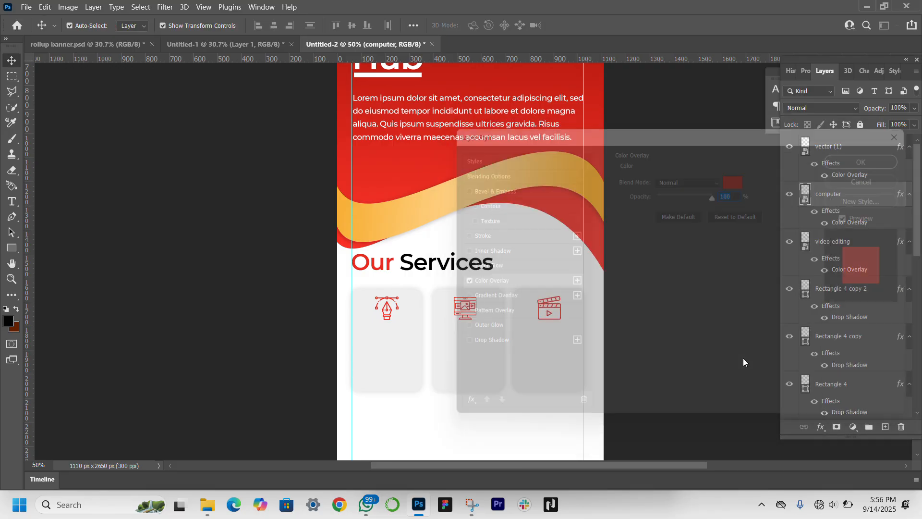
{"action": "left_click", "coordinate": [839, 505]}
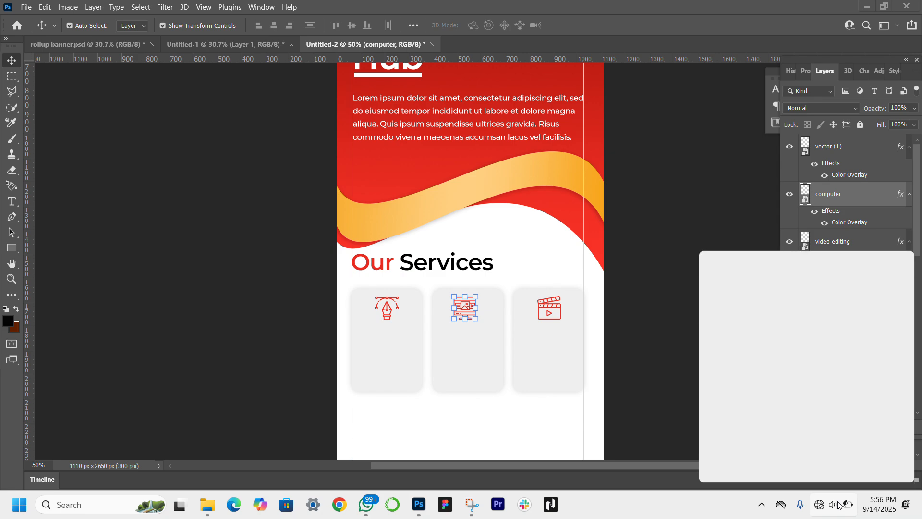
Step: Duplicate the "Our Services" heading down over the service cards and move the copy to the top of the layer stack
{"action": "left_click", "coordinate": [839, 505]}
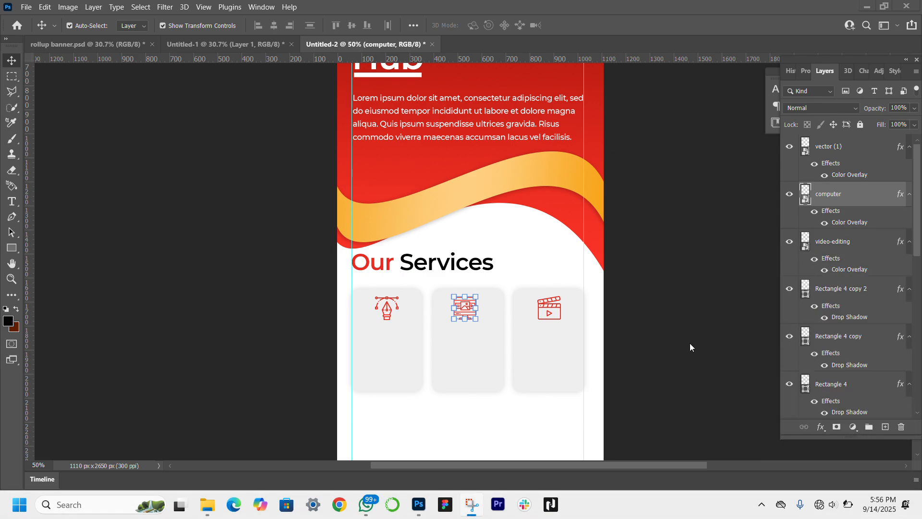
{"action": "left_click", "coordinate": [451, 272]}
{"action": "left_click_drag", "start_coordinate": [456, 263], "coordinate": [461, 342]}
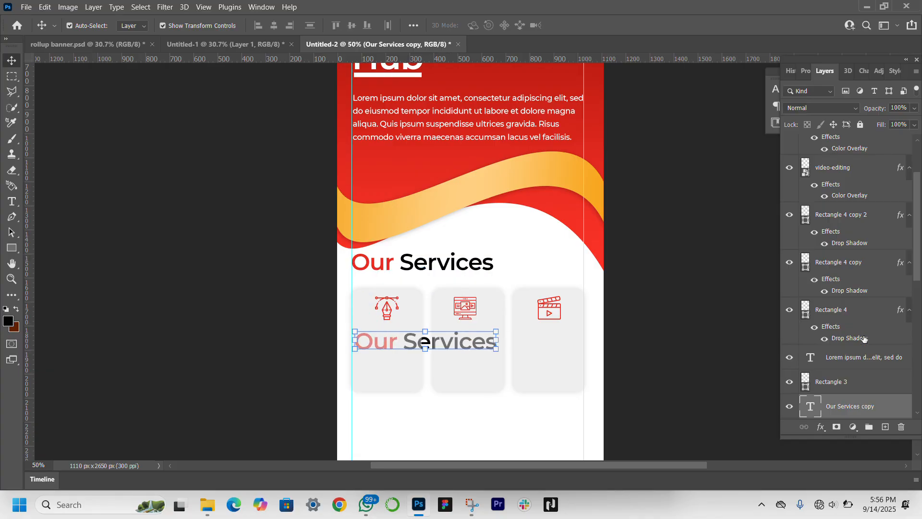
{"action": "left_click_drag", "start_coordinate": [880, 389], "coordinate": [841, 148]}
{"action": "scroll", "coordinate": [647, 318], "scroll_direction": "down", "scroll_amount": 4}
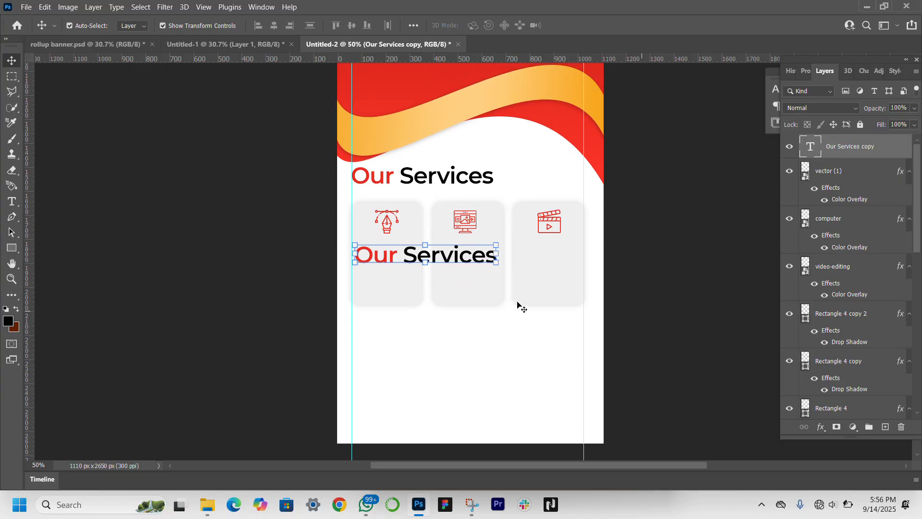
Step: Replace the copied heading's text with "Graphic" and "Design" on two lines
{"action": "left_click_drag", "start_coordinate": [462, 255], "coordinate": [461, 255]}
{"action": "double_click", "coordinate": [461, 255]}
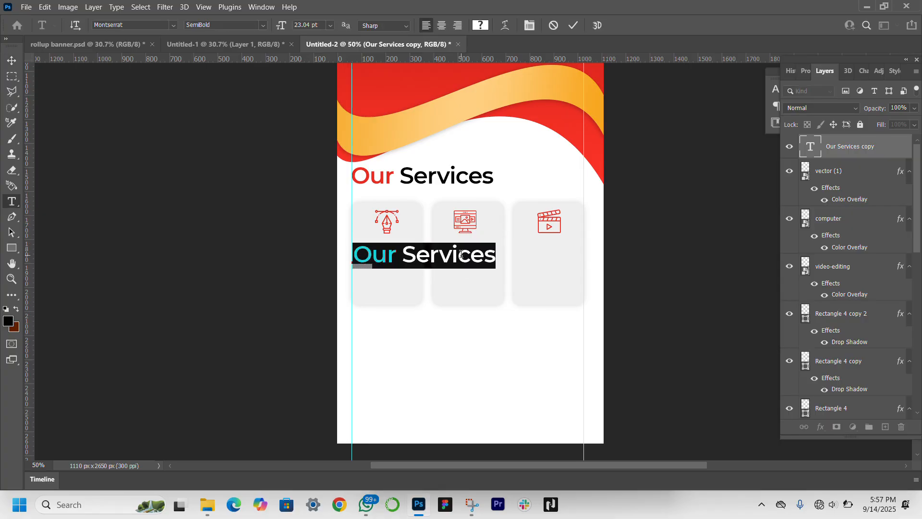
{"action": "type", "text": "Graphic"}
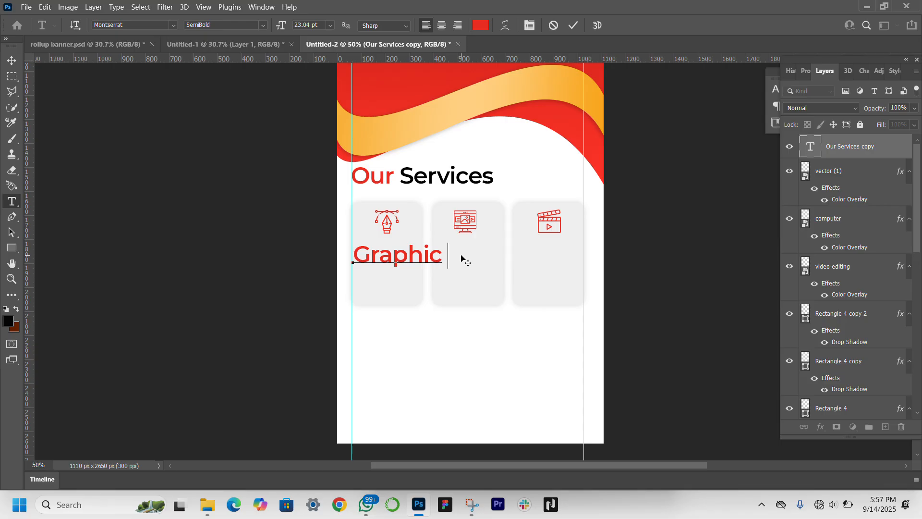
{"action": "key", "text": "Return"}
{"action": "type", "text": "Design"}
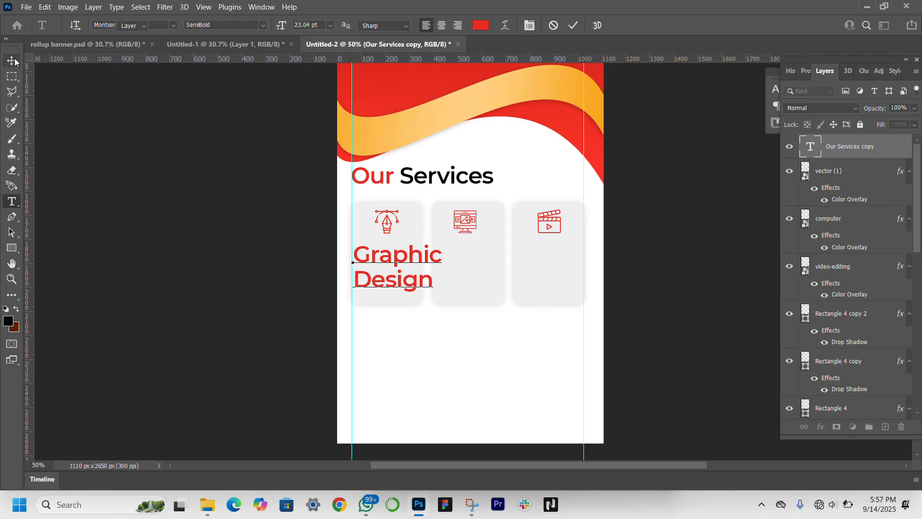
{"action": "key", "text": "ctrl+Return"}
{"action": "key", "text": "v"}
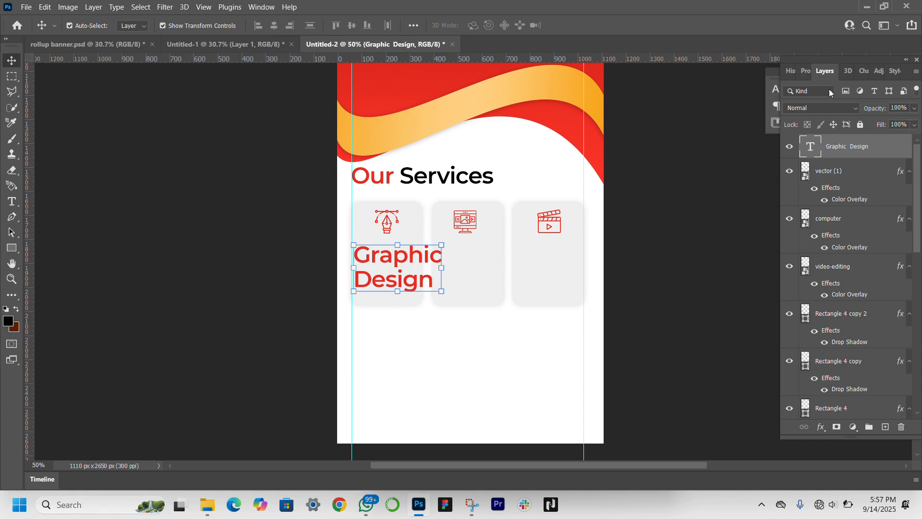
Step: Change the "Graphic Design" text color to black #000000
{"action": "left_click", "coordinate": [806, 72]}
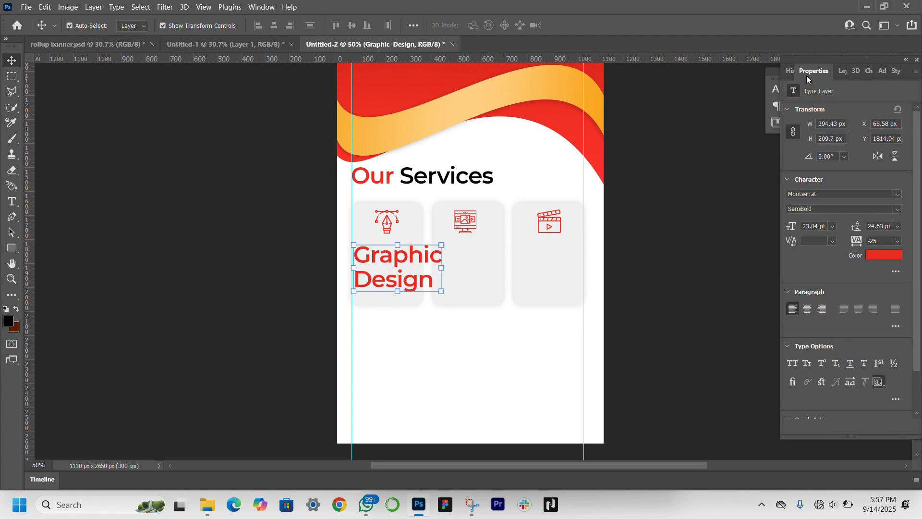
{"action": "left_click", "coordinate": [883, 255]}
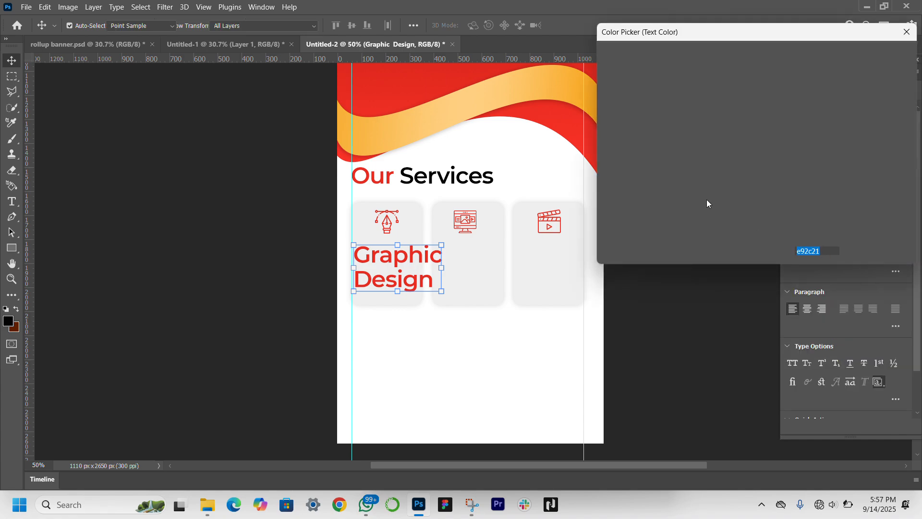
{"action": "left_click", "coordinate": [637, 175]}
{"action": "type", "text": "000000"}
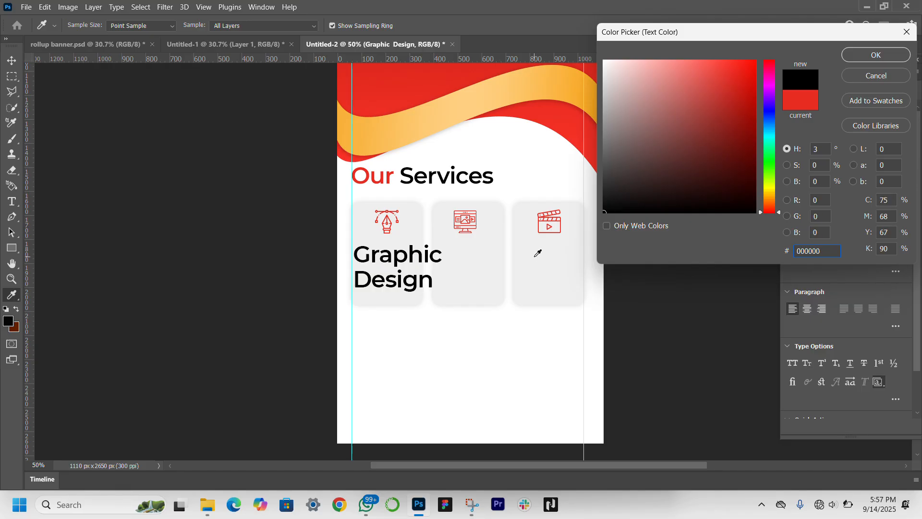
{"action": "key", "text": "Return"}
{"action": "key", "text": "v"}
{"action": "left_click", "coordinate": [396, 269]}
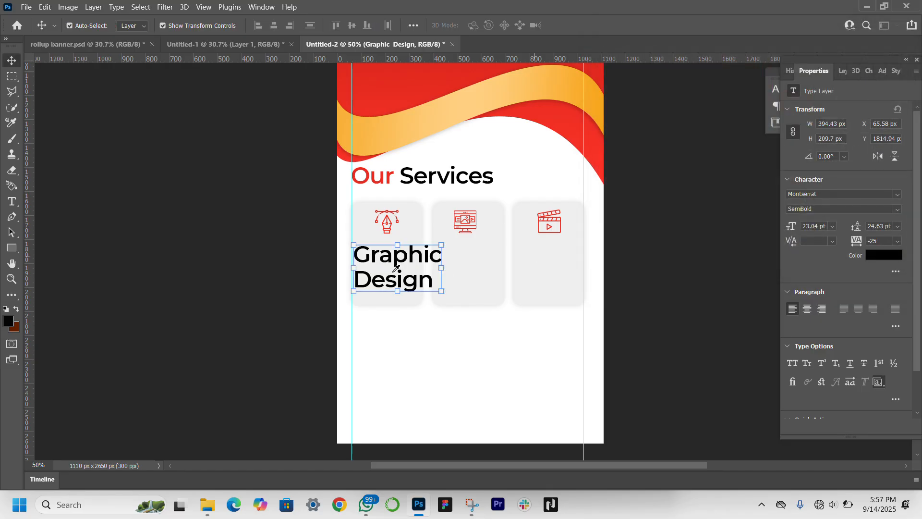
Step: Set the word "Graphic" in the first card's label to Montserrat Medium
{"action": "double_click", "coordinate": [416, 252]}
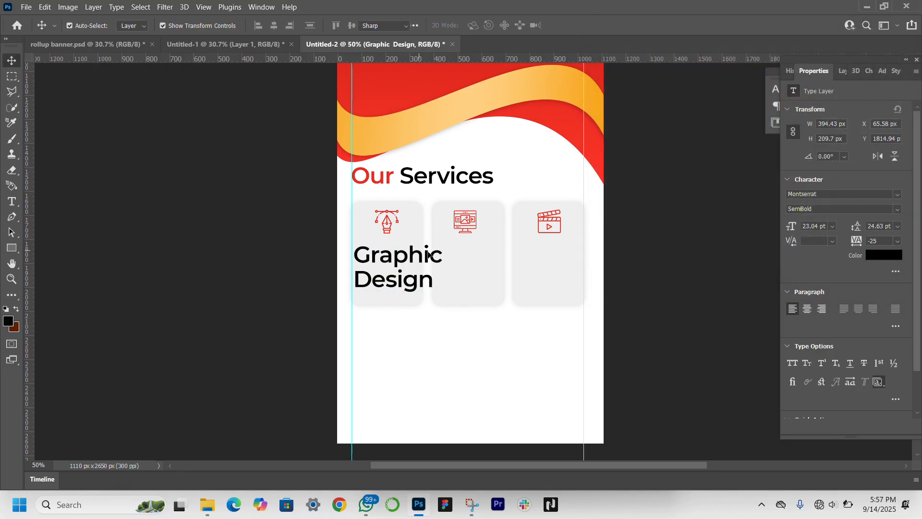
{"action": "left_click", "coordinate": [442, 255]}
{"action": "double_click", "coordinate": [443, 255]}
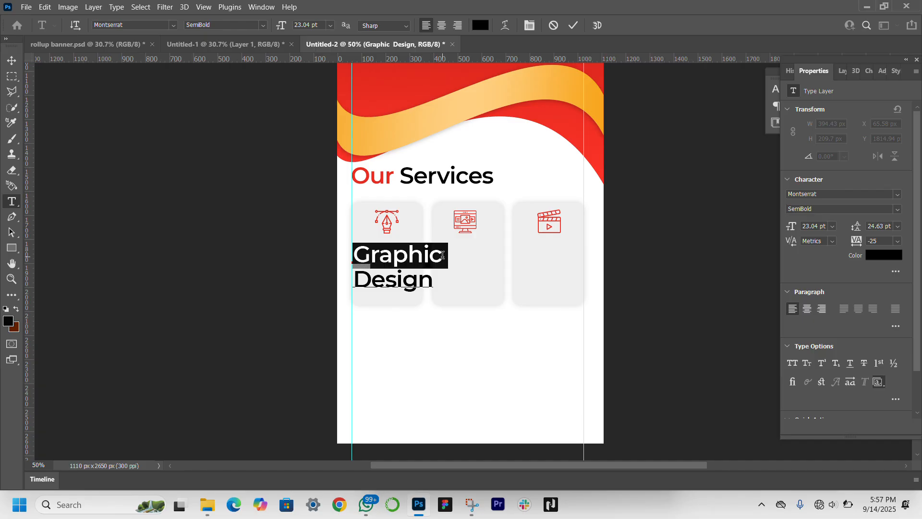
{"action": "left_click", "coordinate": [896, 210]}
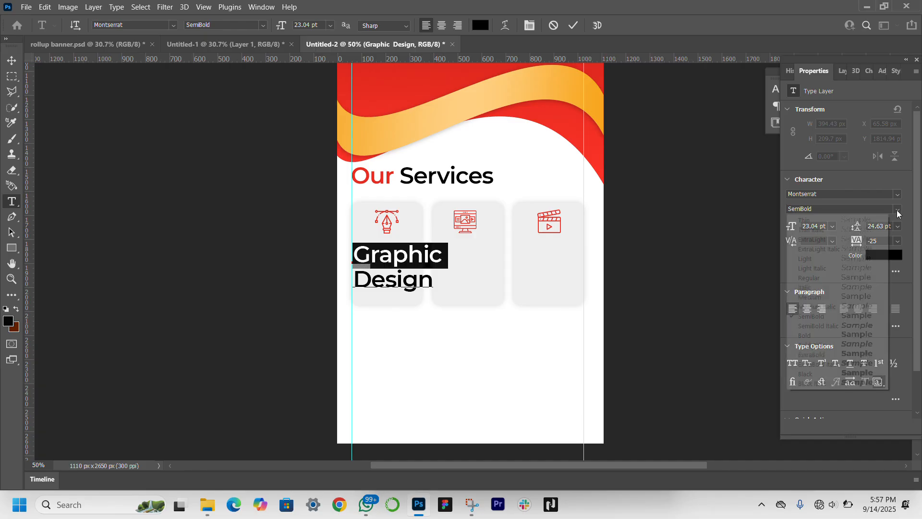
{"action": "left_click", "coordinate": [854, 298]}
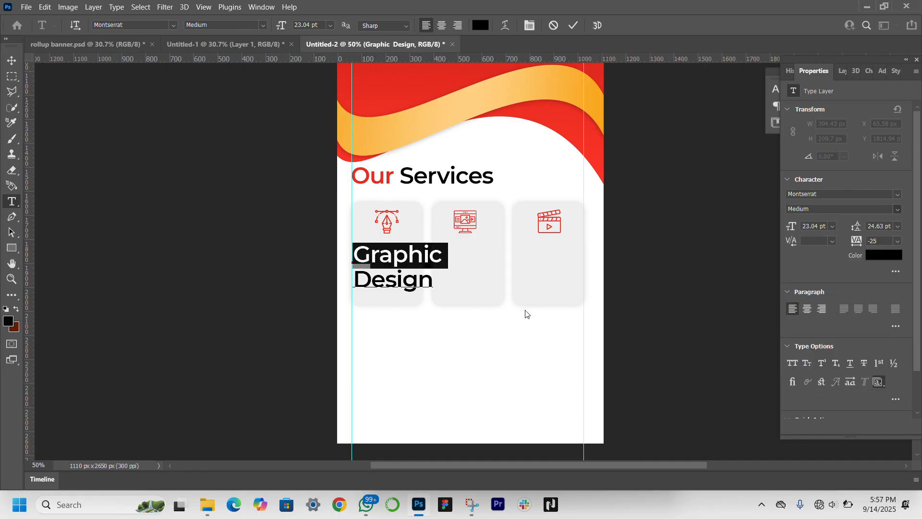
Step: Set the word "Design" below it to Montserrat Regular and commit the text edit
{"action": "left_click", "coordinate": [431, 283]}
{"action": "double_click", "coordinate": [431, 283]}
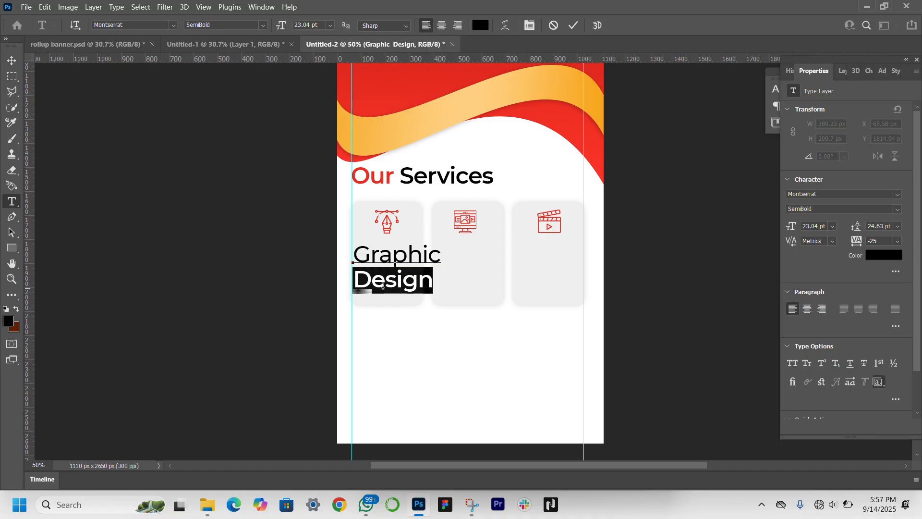
{"action": "left_click", "coordinate": [896, 210]}
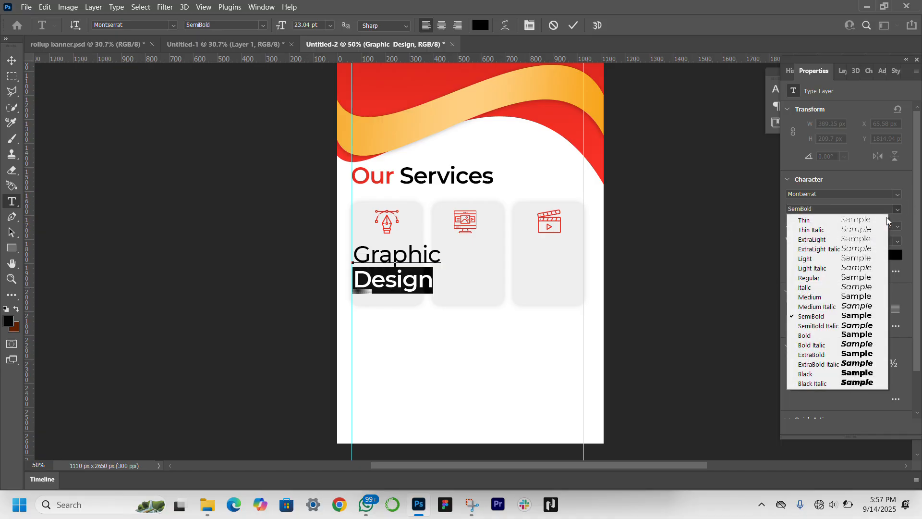
{"action": "left_click", "coordinate": [832, 278]}
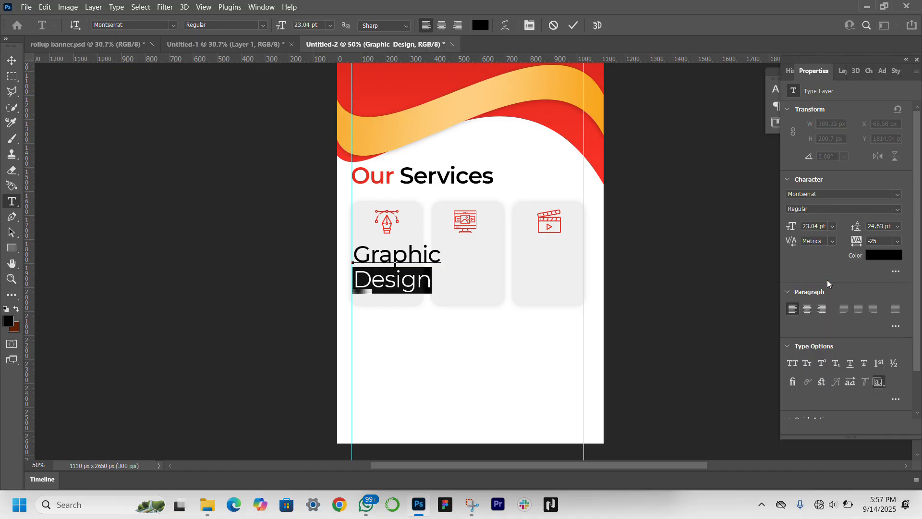
{"action": "left_click", "coordinate": [11, 60]}
Step: Center-align the "Graphic Design" label, scale it to about 65.77% and place it beneath the pen icon in the first card
{"action": "left_click", "coordinate": [808, 310]}
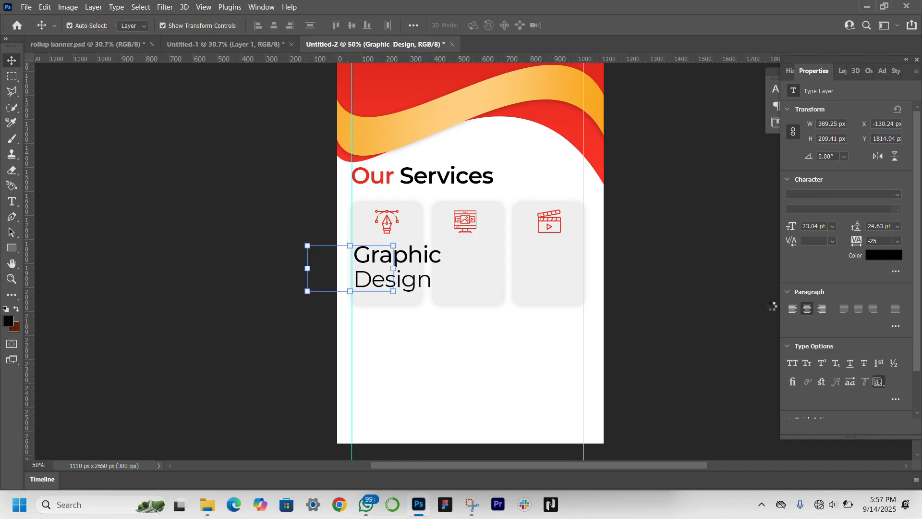
{"action": "left_click_drag", "start_coordinate": [379, 259], "coordinate": [409, 267]}
{"action": "left_click_drag", "start_coordinate": [382, 267], "coordinate": [387, 254]}
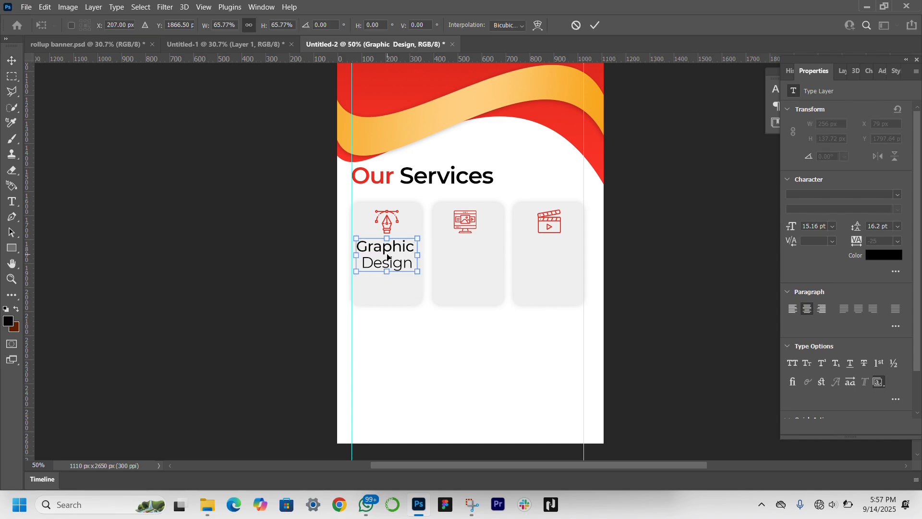
{"action": "key", "text": "Return"}
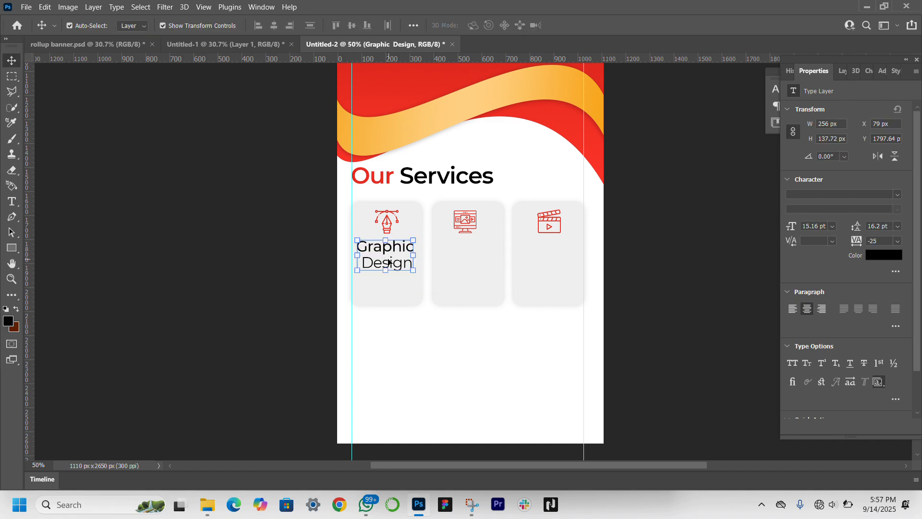
Step: Duplicate the "Graphic Design" label into the middle card and replace the word "Graphic" with "UI/UX"
{"action": "left_click_drag", "start_coordinate": [384, 261], "coordinate": [384, 260]}
{"action": "mouse_move", "coordinate": [475, 267]}
{"action": "left_mouse_down"}
{"action": "mouse_move", "coordinate": [487, 262]}
{"action": "mouse_move", "coordinate": [470, 269]}
{"action": "left_mouse_up"}
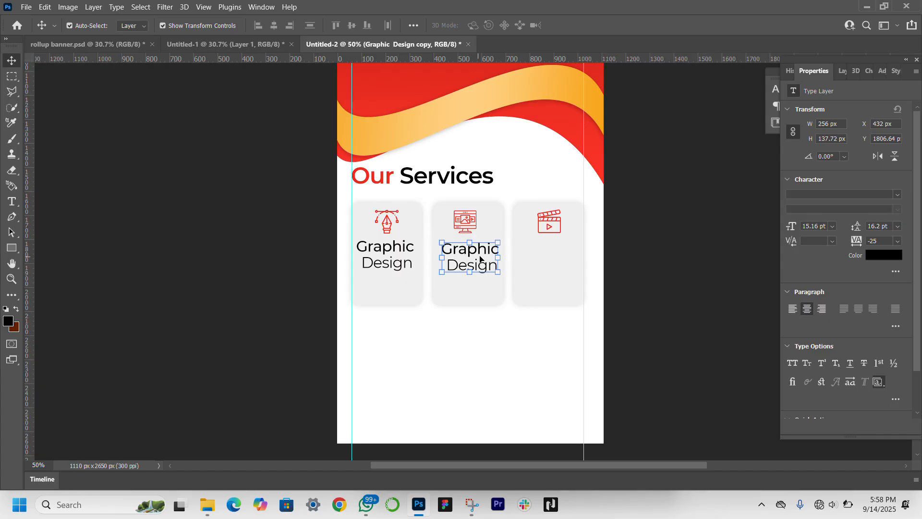
{"action": "double_click", "coordinate": [480, 260]}
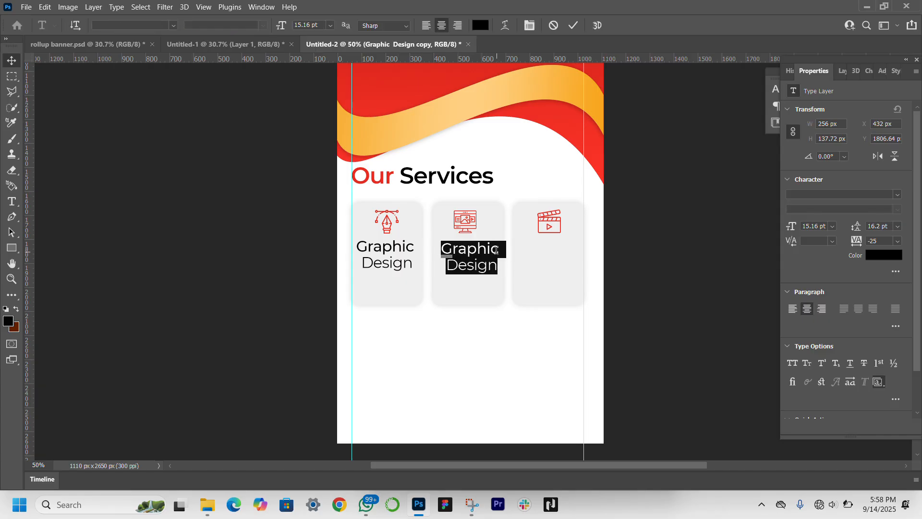
{"action": "left_click", "coordinate": [498, 249]}
{"action": "left_click", "coordinate": [422, 247], "text": "shift"}
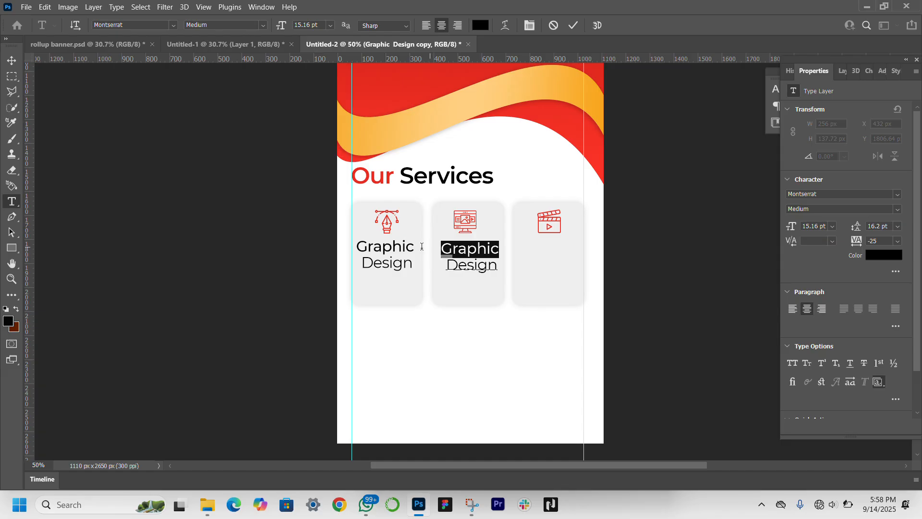
{"action": "type", "text": "UI/UX"}
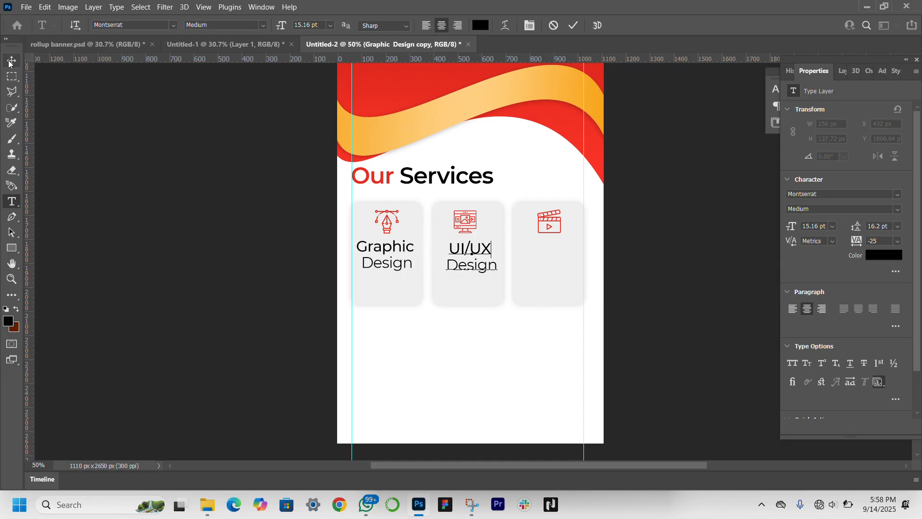
{"action": "key", "text": "ctrl+Return"}
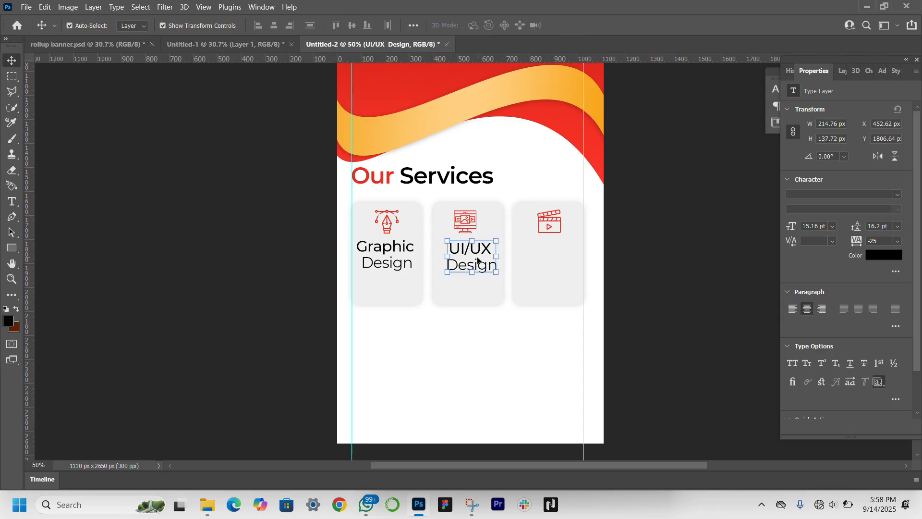
Step: Duplicate the "UI/UX Design" label into the third card and replace its text with "Video Editing" on two lines
{"action": "left_click_drag", "start_coordinate": [475, 262], "coordinate": [557, 262]}
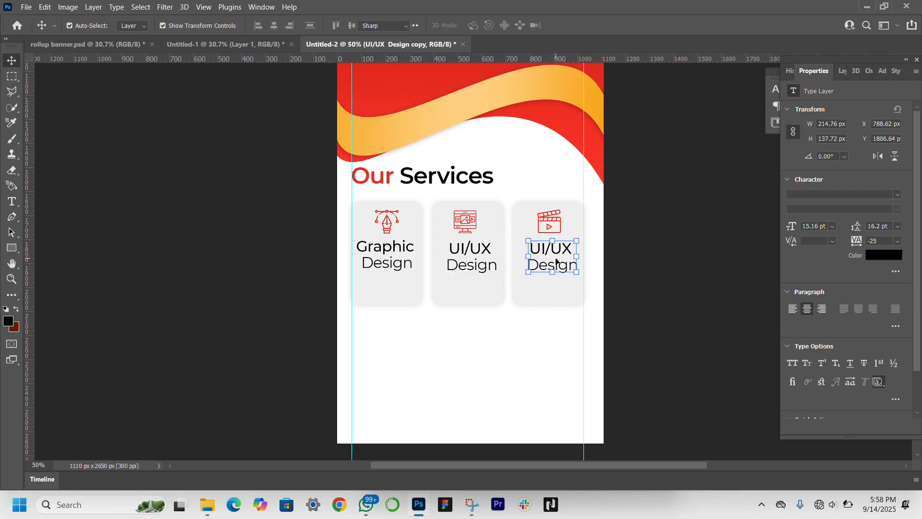
{"action": "double_click", "coordinate": [556, 261]}
{"action": "left_click", "coordinate": [574, 250]}
{"action": "key", "text": "ctrl+a"}
{"action": "type", "text": "Vi"}
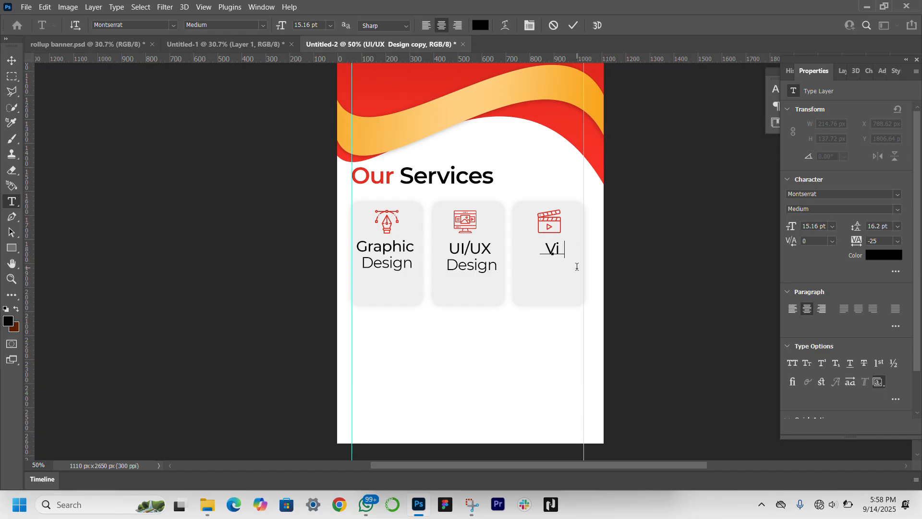
{"action": "type", "text": "deo "}
{"action": "type", "text": "Ed"}
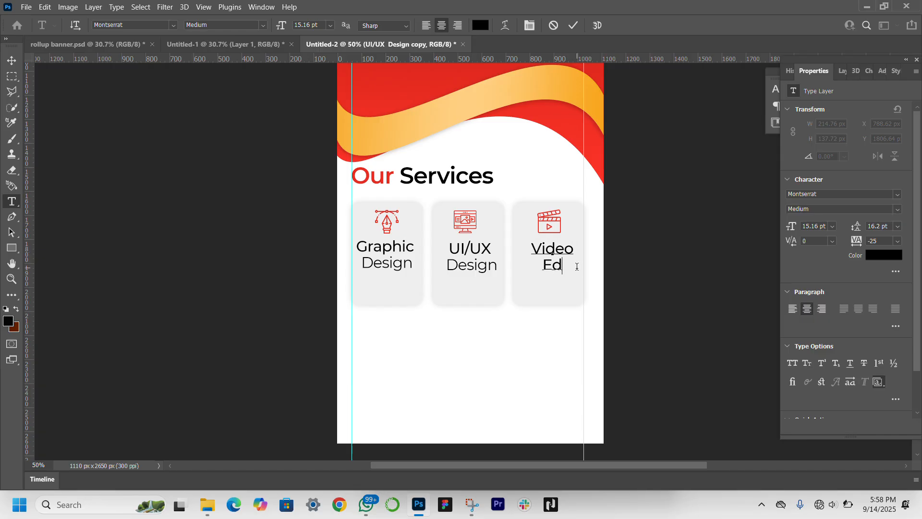
{"action": "type", "text": "iting"}
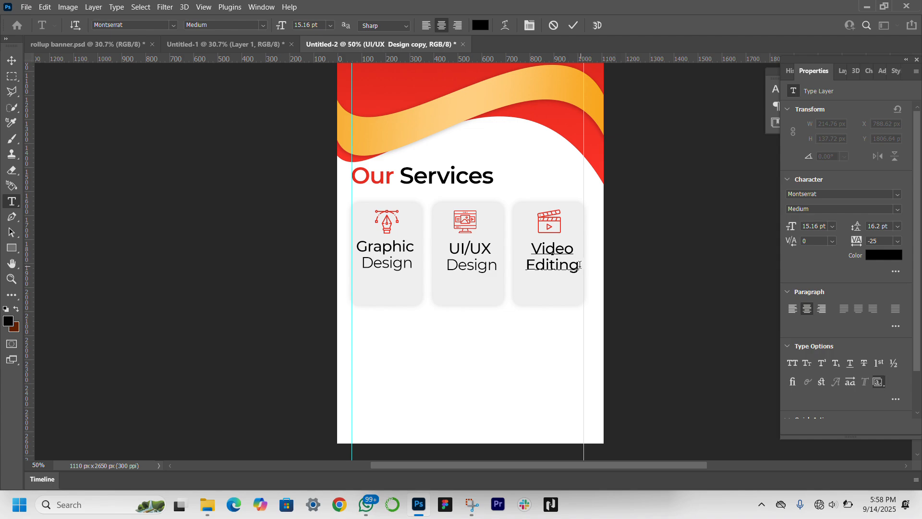
Step: Set the word "Editing" in the third card's label to Montserrat Regular and commit the text edit
{"action": "left_click_drag", "start_coordinate": [579, 266], "coordinate": [525, 265]}
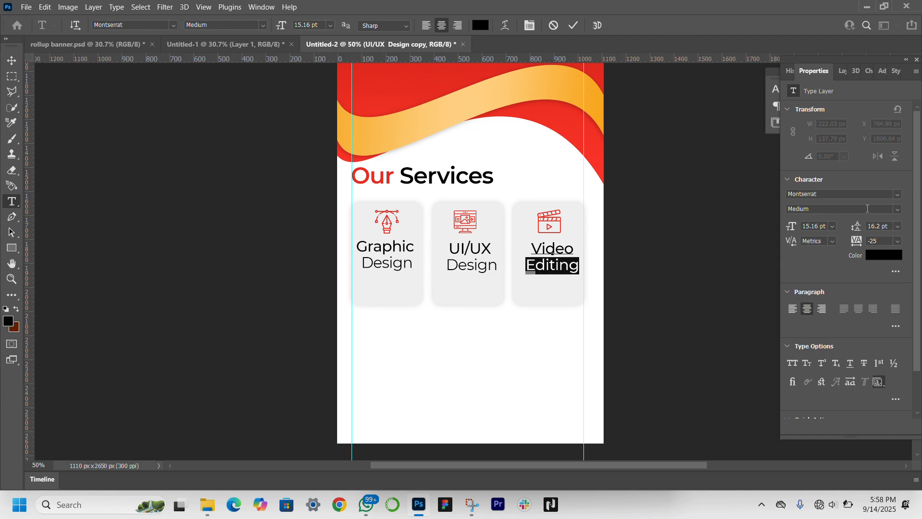
{"action": "left_click", "coordinate": [897, 209]}
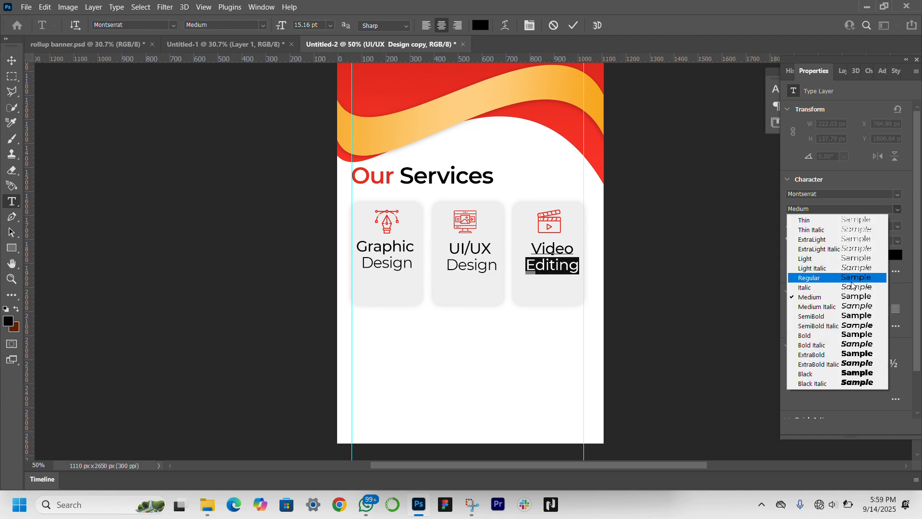
{"action": "left_click", "coordinate": [851, 279]}
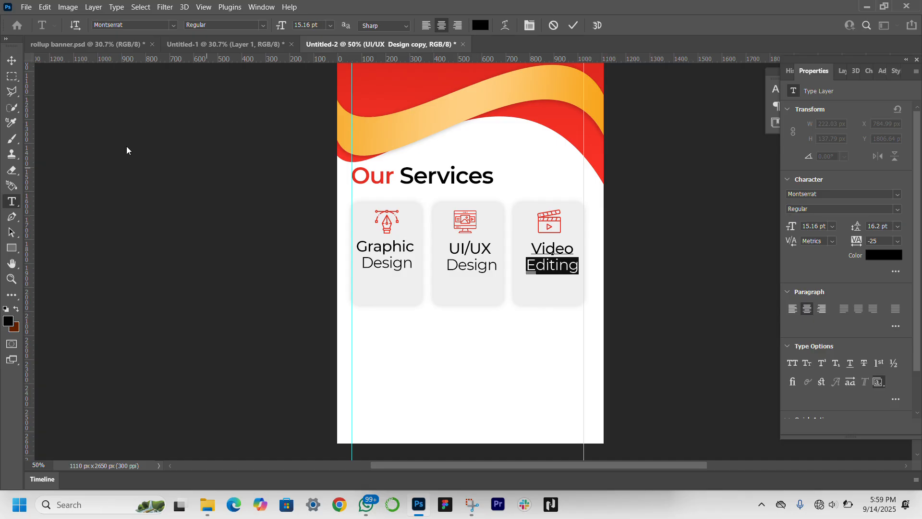
{"action": "left_click", "coordinate": [12, 60]}
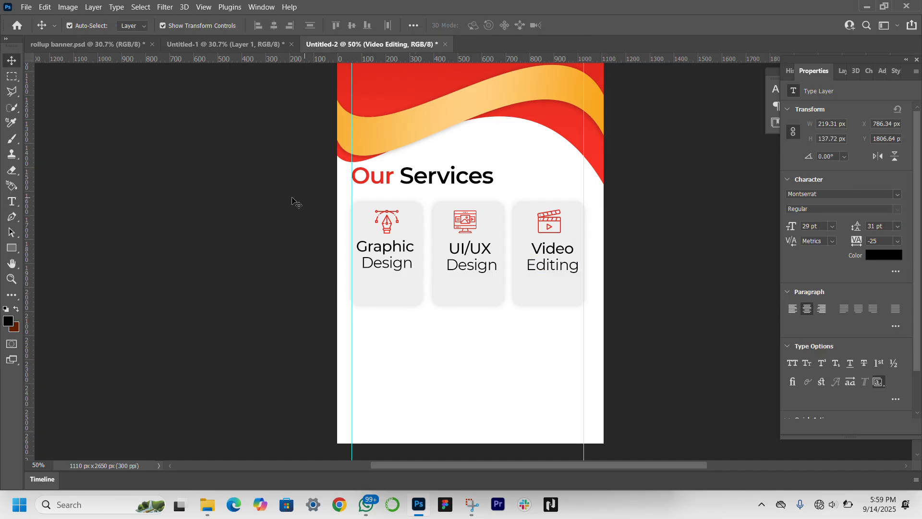
Step: Select all three service cards with their icons and labels and combine them into one layer group
{"action": "left_click_drag", "start_coordinate": [294, 202], "coordinate": [633, 318]}
{"action": "key", "text": "ctrl+g"}
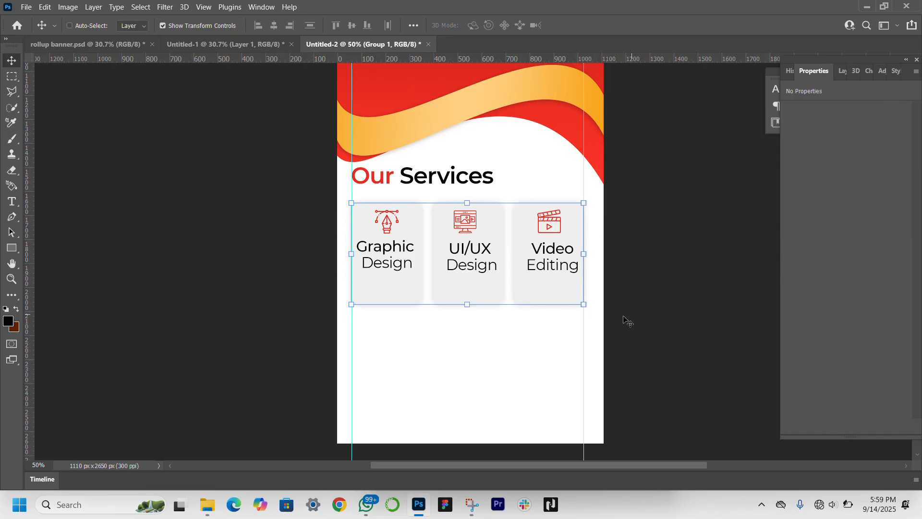
Step: Select the three service cards with their icons and labels and nudge them slightly downward
{"action": "left_click", "coordinate": [486, 287]}
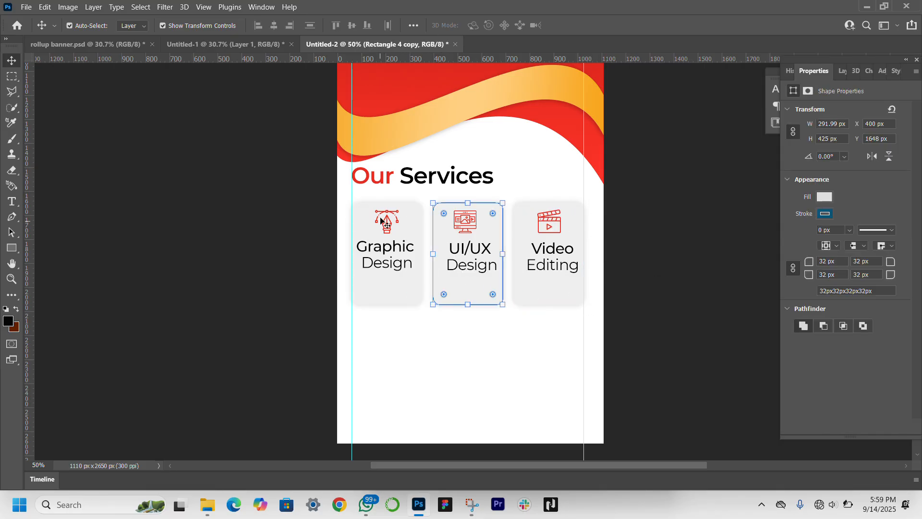
{"action": "left_click_drag", "start_coordinate": [309, 200], "coordinate": [619, 315]}
{"action": "key", "text": "Down"}
{"action": "key", "text": "Down"}
{"action": "key", "text": "Down"}
{"action": "key", "text": "Down"}
{"action": "key", "text": "Down"}
{"action": "key", "text": "Down"}
{"action": "key", "text": "Down"}
{"action": "key", "text": "Down"}
{"action": "key", "text": "Down"}
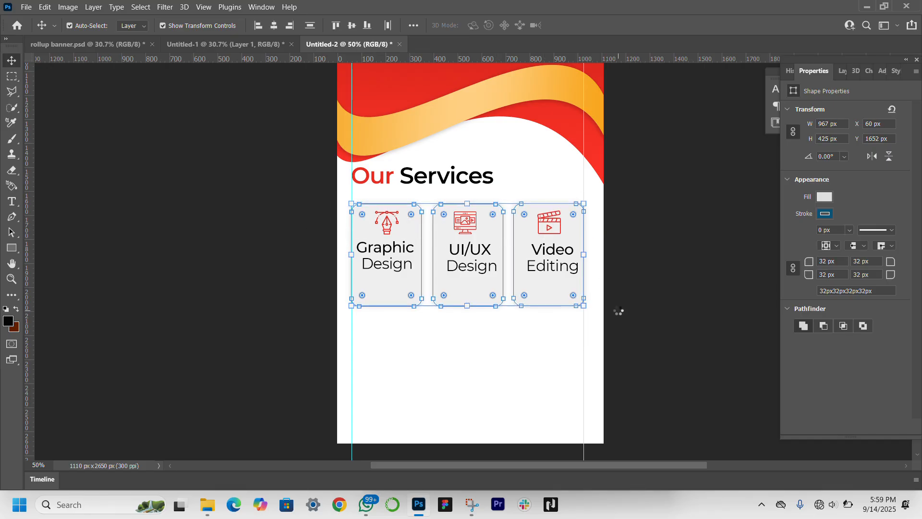
Step: Select the layer group holding the service cards and transform it downward to a reference position of about Y 2032 px
{"action": "left_click", "coordinate": [843, 72]}
{"action": "left_click", "coordinate": [848, 143]}
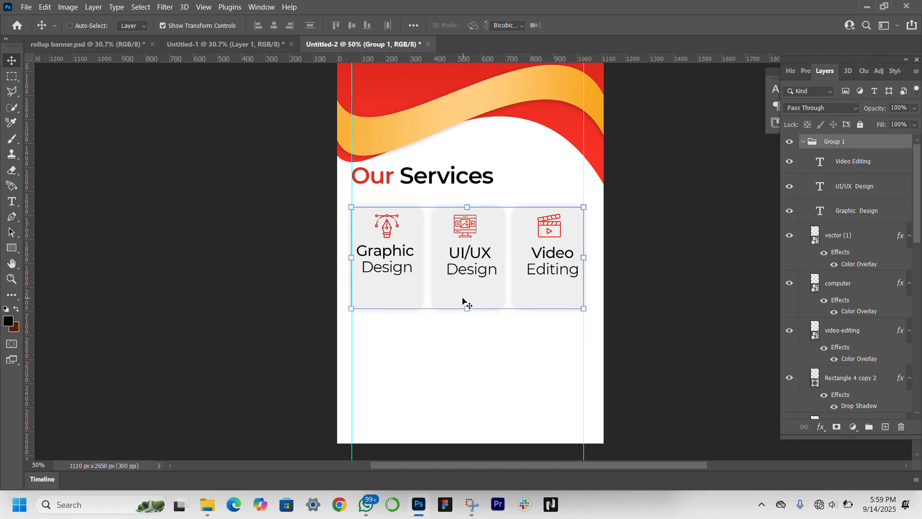
{"action": "key", "text": "ctrl+t"}
{"action": "left_click_drag", "start_coordinate": [473, 300], "coordinate": [473, 333]}
{"action": "key", "text": "Up"}
{"action": "key", "text": "Up"}
{"action": "key", "text": "Up"}
{"action": "key", "text": "Up"}
{"action": "key", "text": "Up"}
{"action": "key", "text": "Up"}
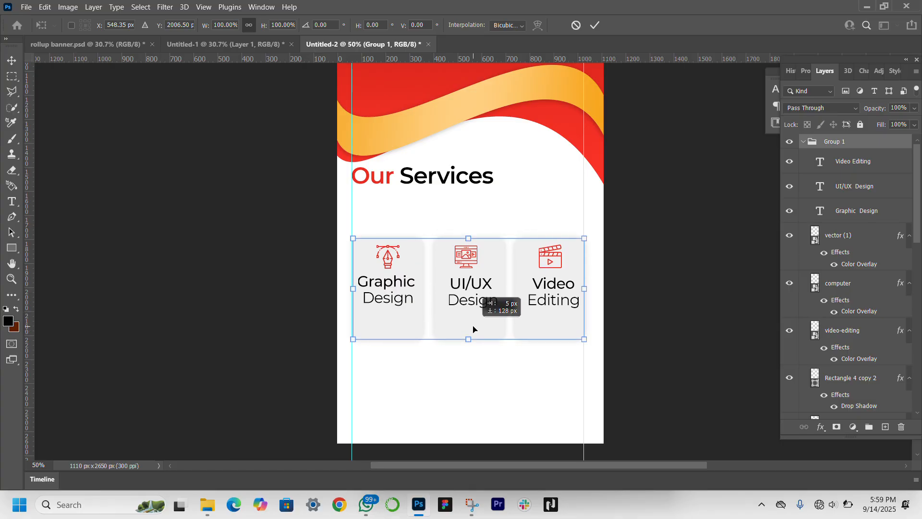
{"action": "key", "text": "shift+Down"}
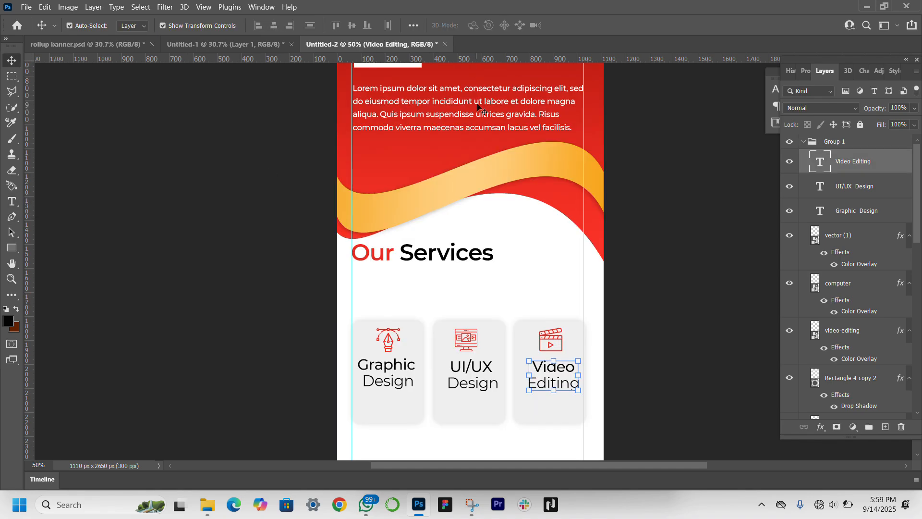
Step: Duplicate the red area's lorem ipsum paragraph beneath the "Our Services" heading and set the copy's text color to 000000
{"action": "left_click", "coordinate": [479, 106]}
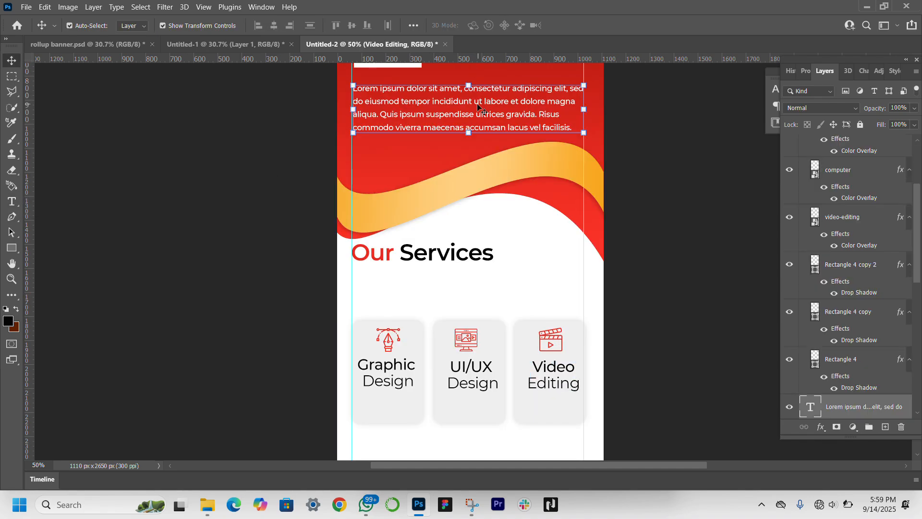
{"action": "left_click_drag", "start_coordinate": [480, 103], "coordinate": [481, 103]}
{"action": "left_click_drag", "start_coordinate": [487, 148], "coordinate": [487, 297]}
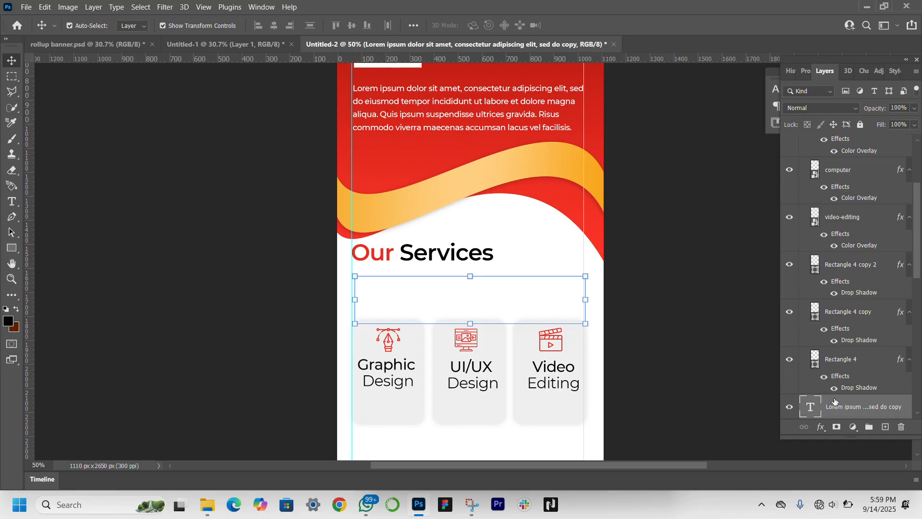
{"action": "left_click", "coordinate": [809, 72]}
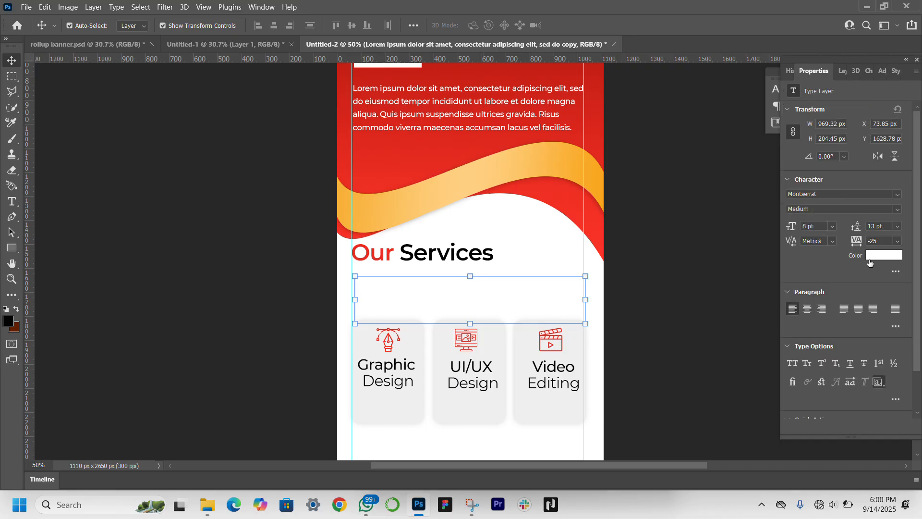
{"action": "left_click", "coordinate": [879, 257]}
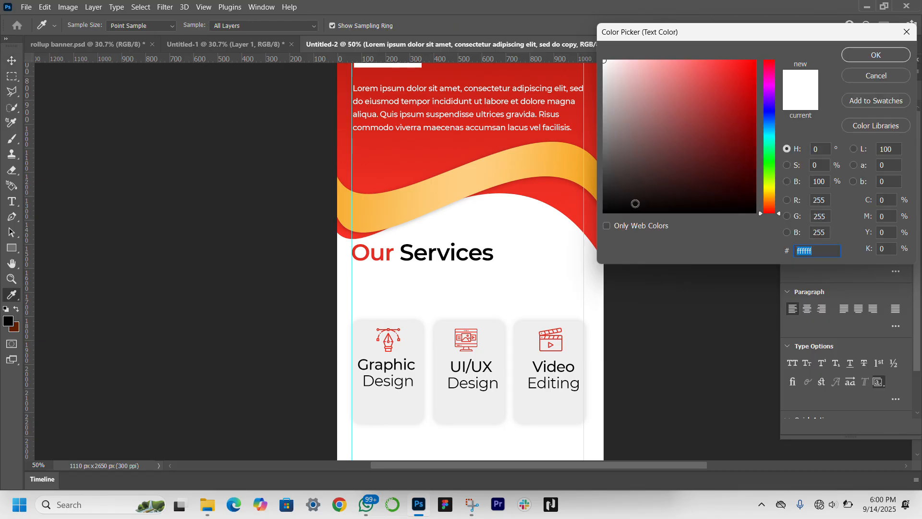
{"action": "type", "text": "000000"}
{"action": "key", "text": "Return"}
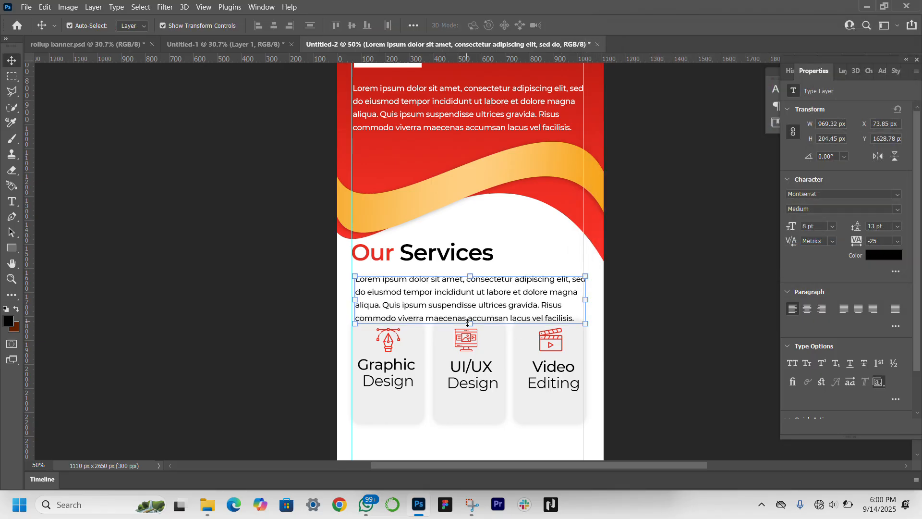
Step: Shorten the copied paragraph's text box to three lines and move it up against the heading, aligned with the left guide
{"action": "left_click", "coordinate": [18, 201]}
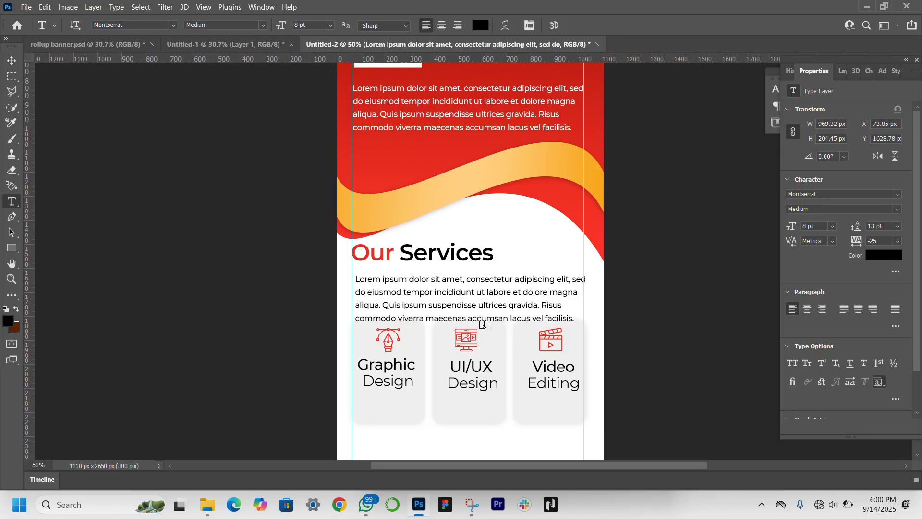
{"action": "left_click_drag", "start_coordinate": [470, 323], "coordinate": [470, 310]}
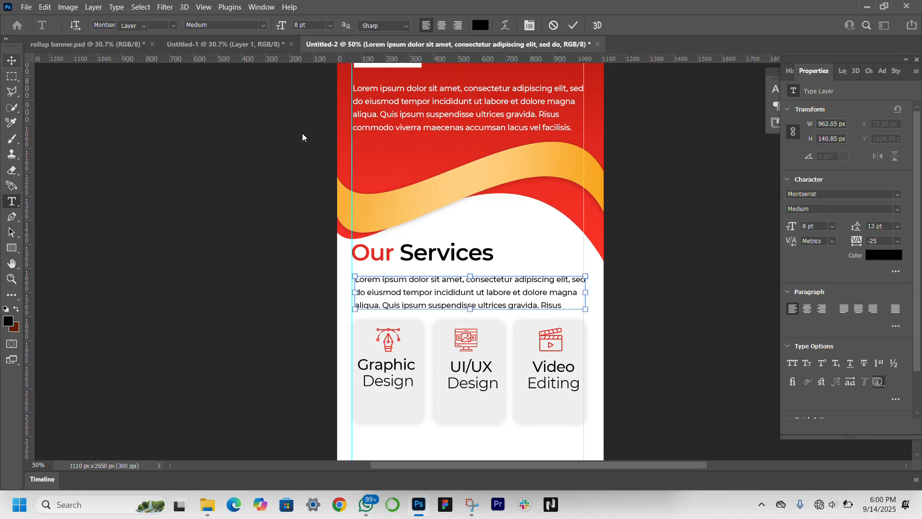
{"action": "key", "text": "v"}
{"action": "left_click_drag", "start_coordinate": [498, 296], "coordinate": [496, 287]}
Step: Add a small lorem ipsum text box under the "Graphic Design" label, with 3 pt font size and 6 pt leading
{"action": "scroll", "coordinate": [496, 288], "scroll_direction": "down", "scroll_amount": 4}
{"action": "scroll", "coordinate": [496, 287], "scroll_direction": "down", "scroll_amount": 3}
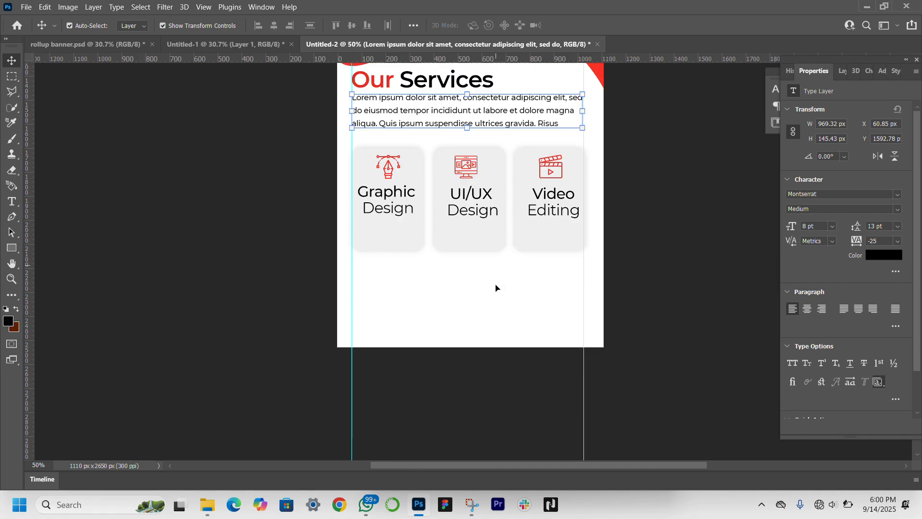
{"action": "left_click", "coordinate": [244, 294]}
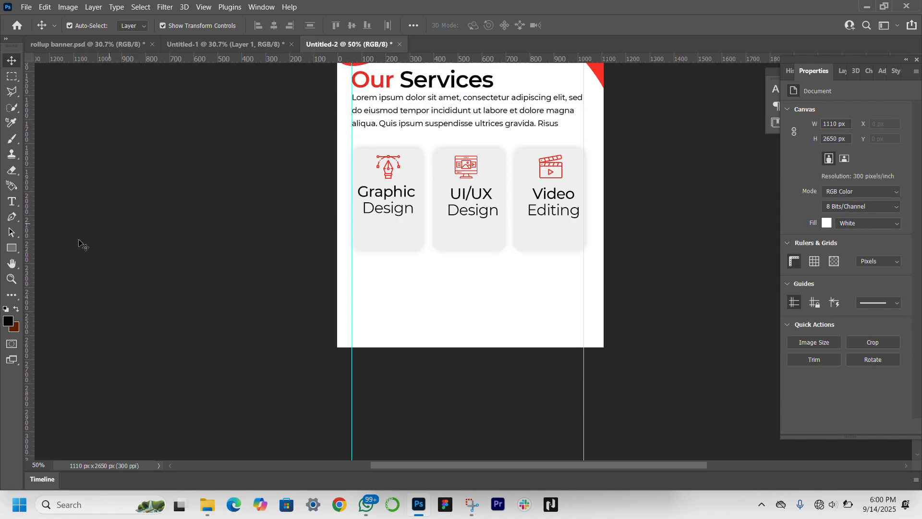
{"action": "left_click", "coordinate": [15, 203]}
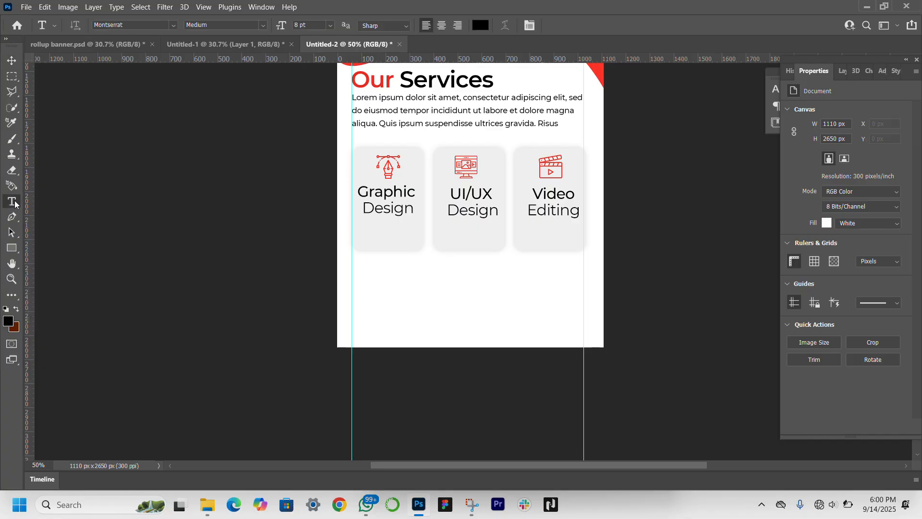
{"action": "left_click_drag", "start_coordinate": [363, 225], "coordinate": [414, 240]}
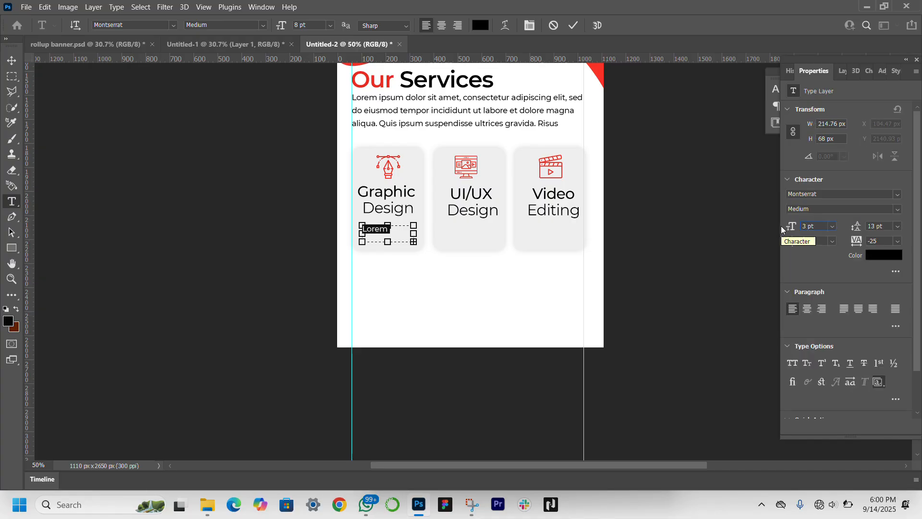
{"action": "type", "text": "3"}
{"action": "key", "text": "Return"}
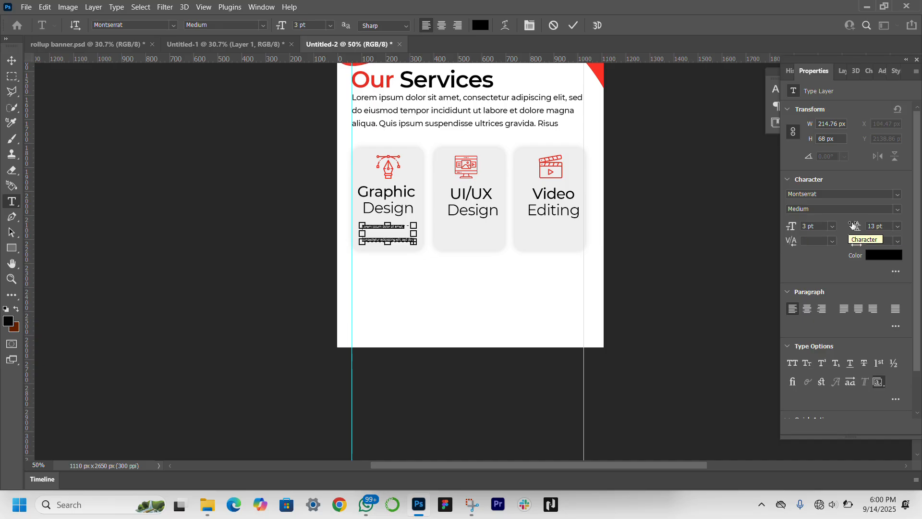
{"action": "left_click_drag", "start_coordinate": [860, 227], "coordinate": [856, 227]}
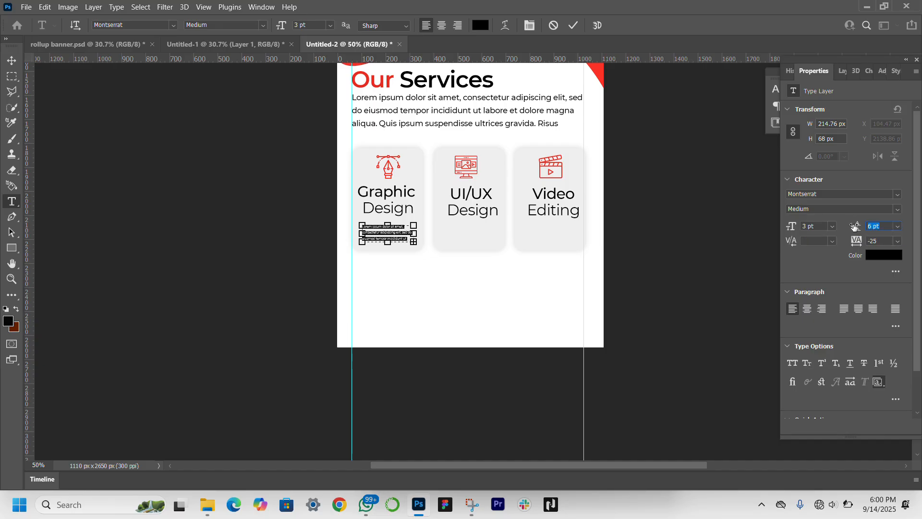
Step: Commit the small card text, set its Montserrat style to Regular, and deselect it
{"action": "left_click", "coordinate": [12, 61]}
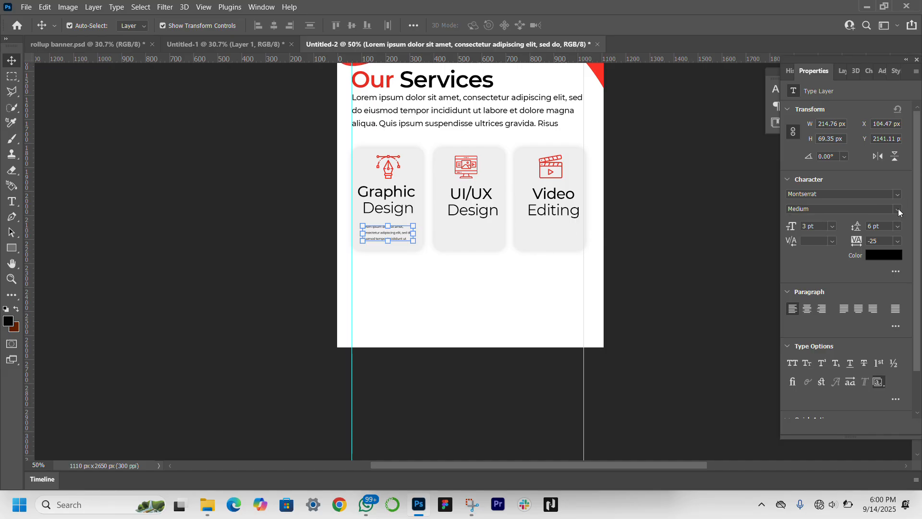
{"action": "left_click", "coordinate": [898, 209]}
{"action": "left_click", "coordinate": [836, 277]}
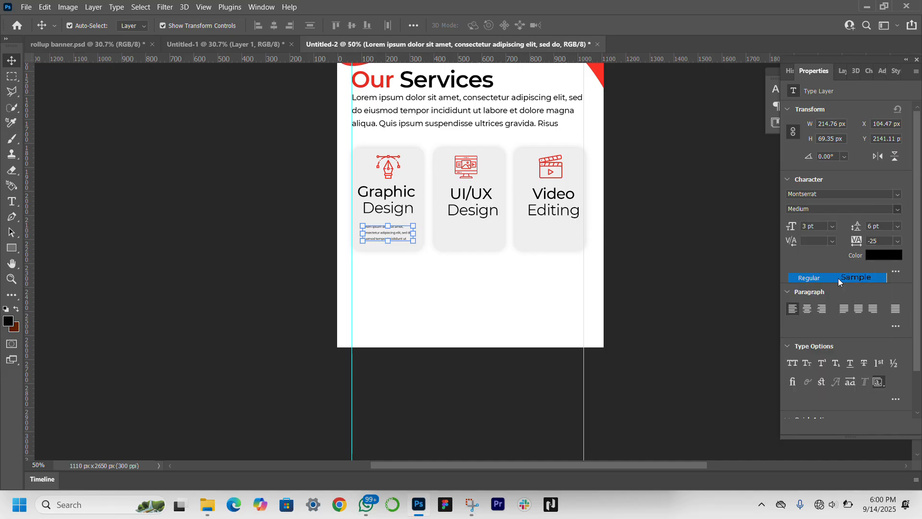
{"action": "left_click", "coordinate": [693, 258]}
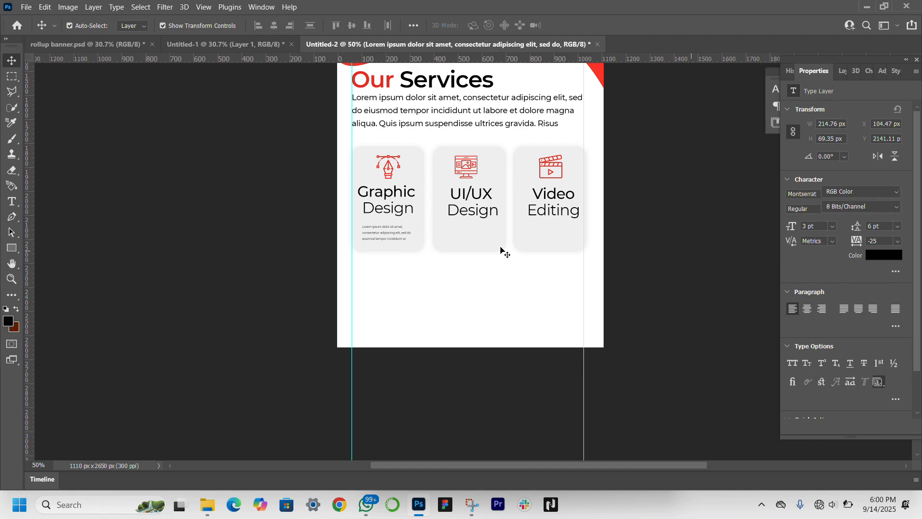
Step: Duplicate the small lorem ipsum text into the "UI/UX Design" and "Video Editing" cards at the same height
{"action": "left_click", "coordinate": [395, 234]}
{"action": "left_click_drag", "start_coordinate": [396, 234], "coordinate": [560, 236]}
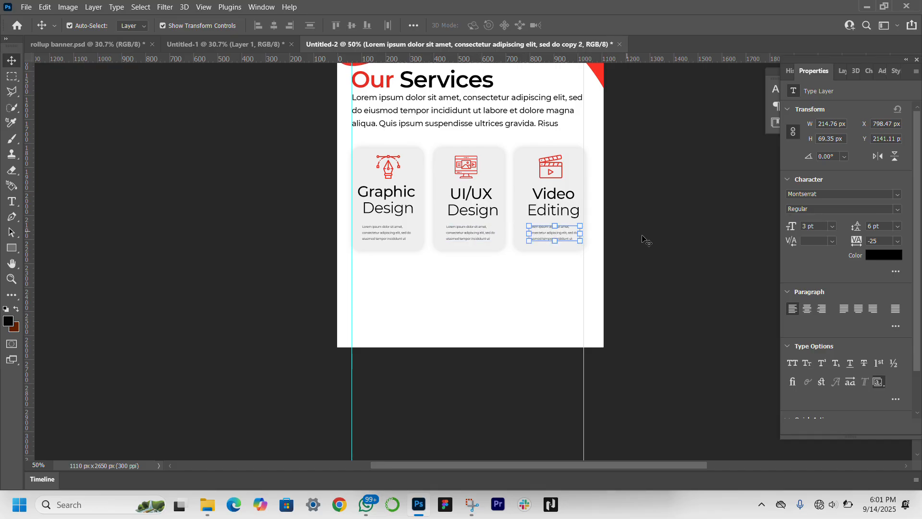
{"action": "left_click", "coordinate": [332, 215]}
Step: Create a new empty layer above the card texts and choose the Kyle's Screentones 35 brush for painting
{"action": "scroll", "coordinate": [473, 262], "scroll_direction": "up", "scroll_amount": 3}
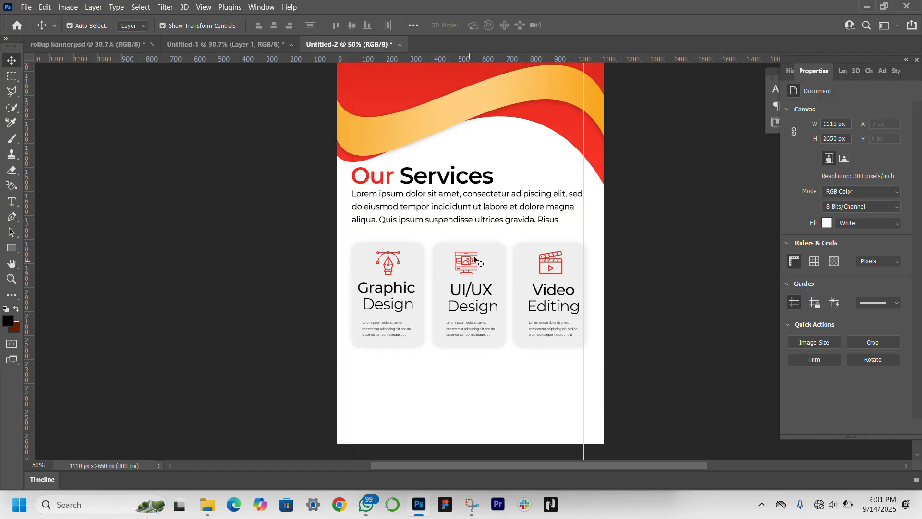
{"action": "left_click", "coordinate": [841, 71]}
{"action": "scroll", "coordinate": [873, 298], "scroll_direction": "up", "scroll_amount": 4}
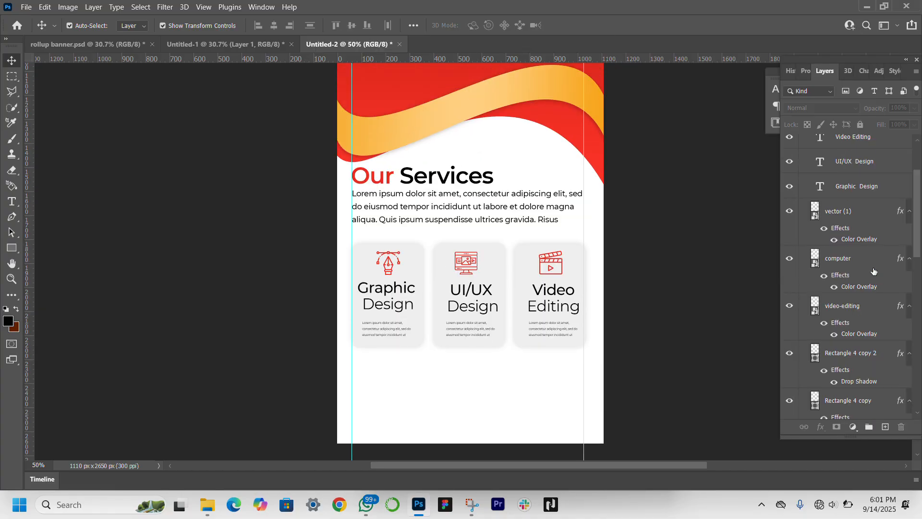
{"action": "left_click", "coordinate": [885, 426]}
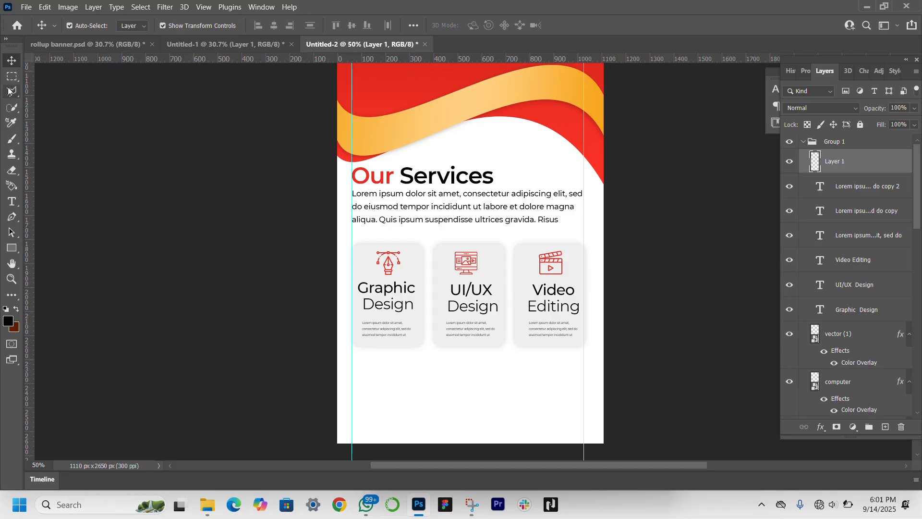
{"action": "left_click", "coordinate": [12, 140]}
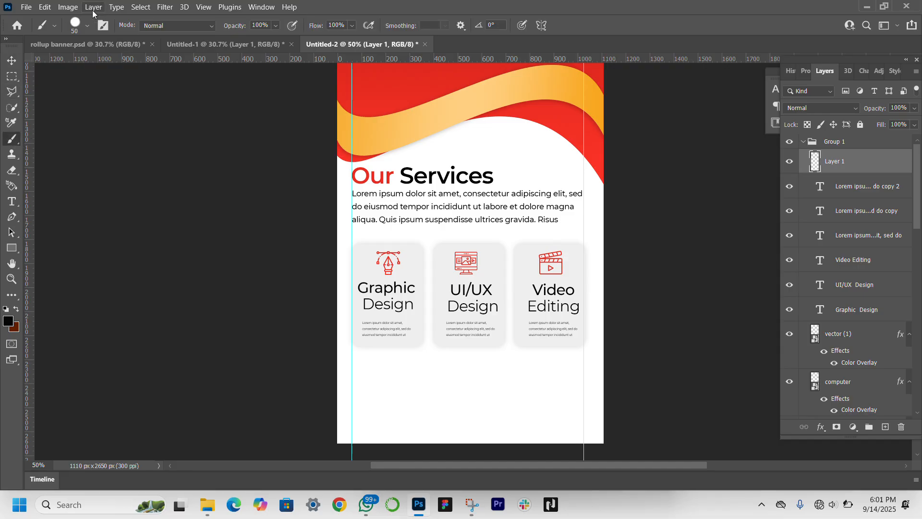
{"action": "left_click", "coordinate": [85, 28]}
{"action": "scroll", "coordinate": [83, 161], "scroll_direction": "down", "scroll_amount": 1}
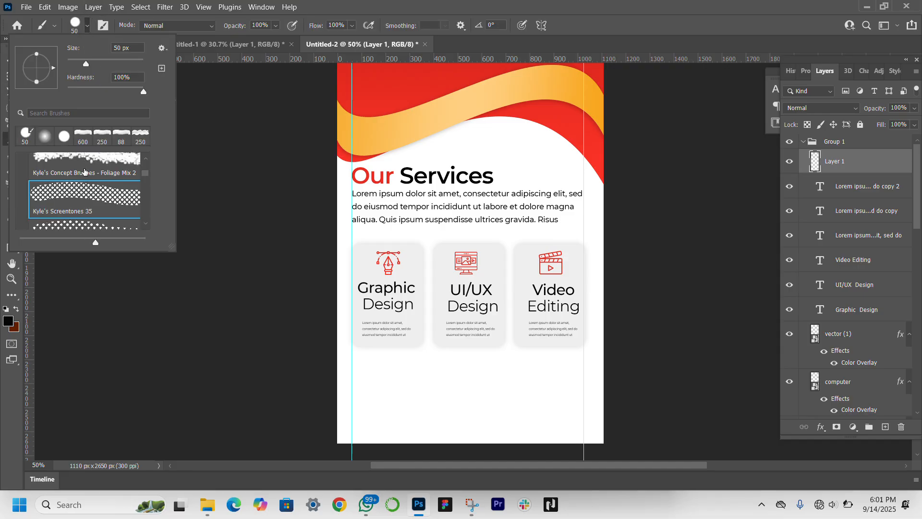
{"action": "left_click", "coordinate": [83, 177]}
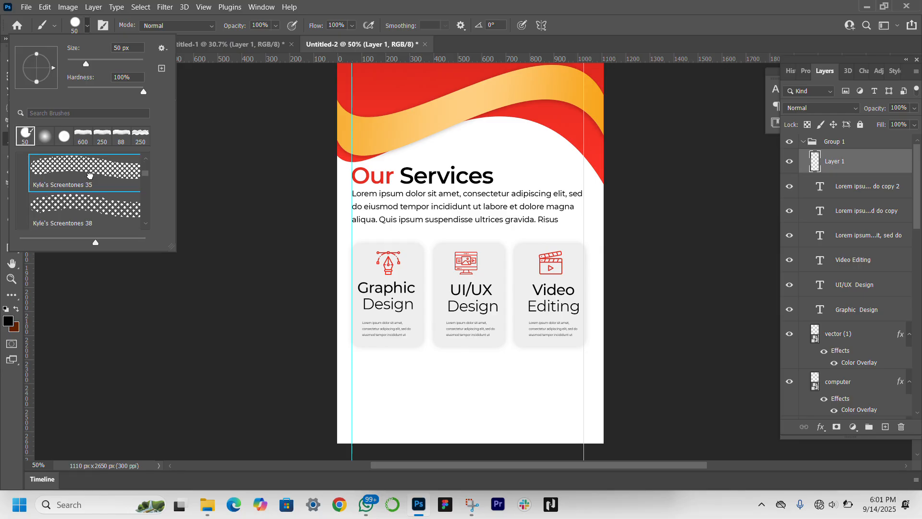
{"action": "scroll", "coordinate": [529, 198], "scroll_direction": "up", "scroll_amount": 5}
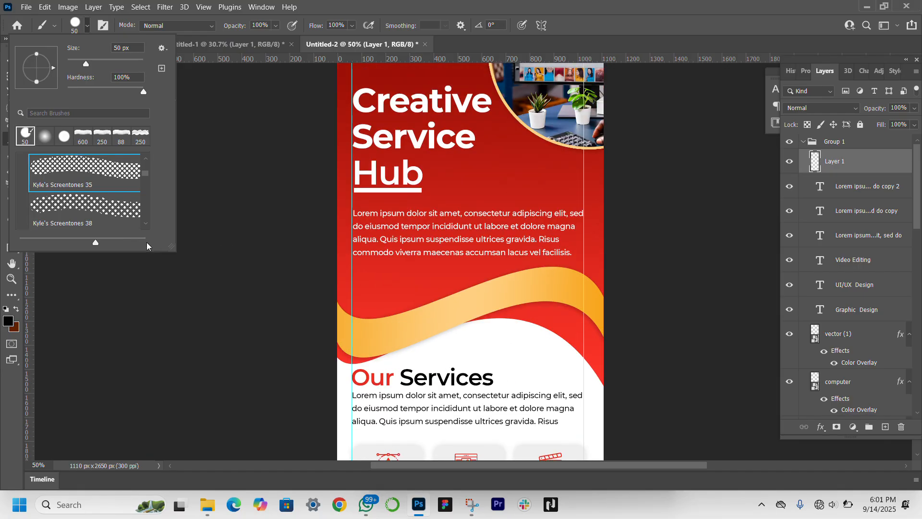
{"action": "left_click", "coordinate": [77, 321]}
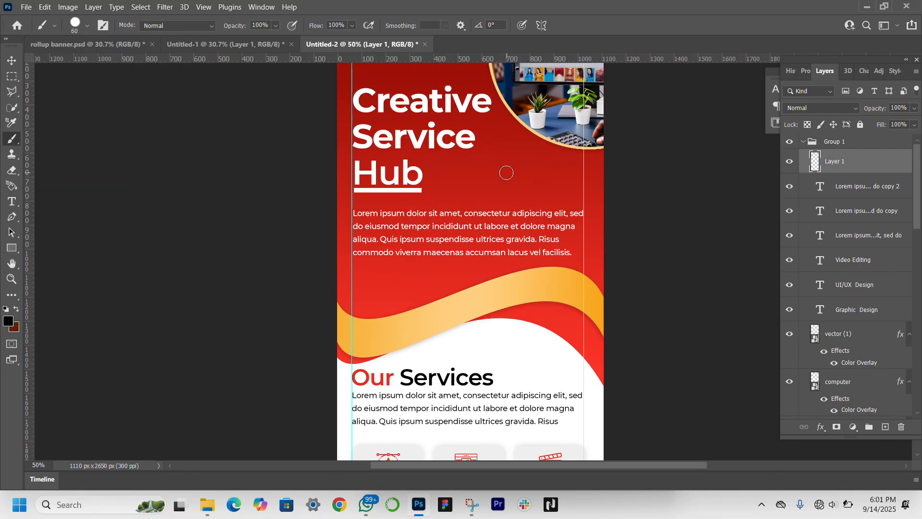
Step: Enlarge the brush to 100 px and stamp five black screentone dots across the red background, including its top and side edges
{"action": "key", "text": "bracketright"}
{"action": "key", "text": "bracketright"}
{"action": "key", "text": "bracketright"}
{"action": "key", "text": "bracketright"}
{"action": "left_click", "coordinate": [504, 172]}
{"action": "left_click", "coordinate": [373, 287]}
{"action": "scroll", "coordinate": [373, 288], "scroll_direction": "up", "scroll_amount": 5}
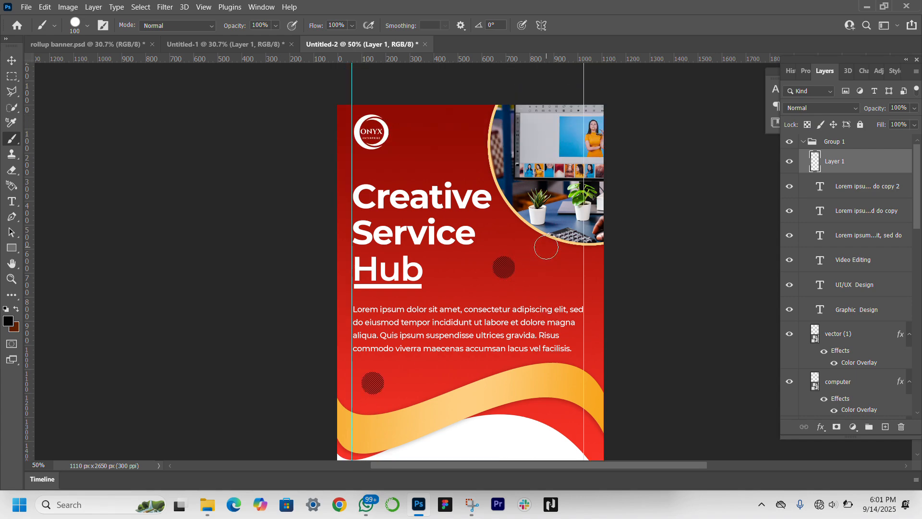
{"action": "left_click", "coordinate": [428, 132]}
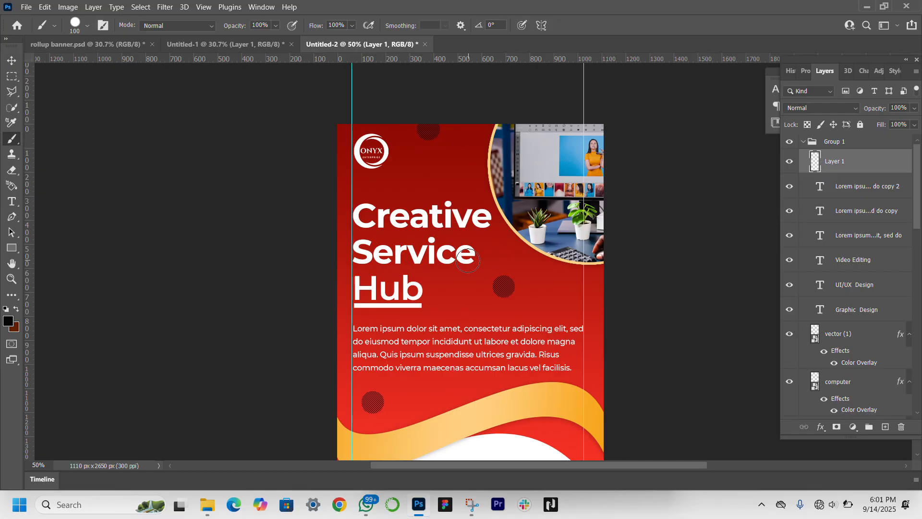
{"action": "left_click", "coordinate": [604, 313]}
{"action": "left_click", "coordinate": [336, 180]}
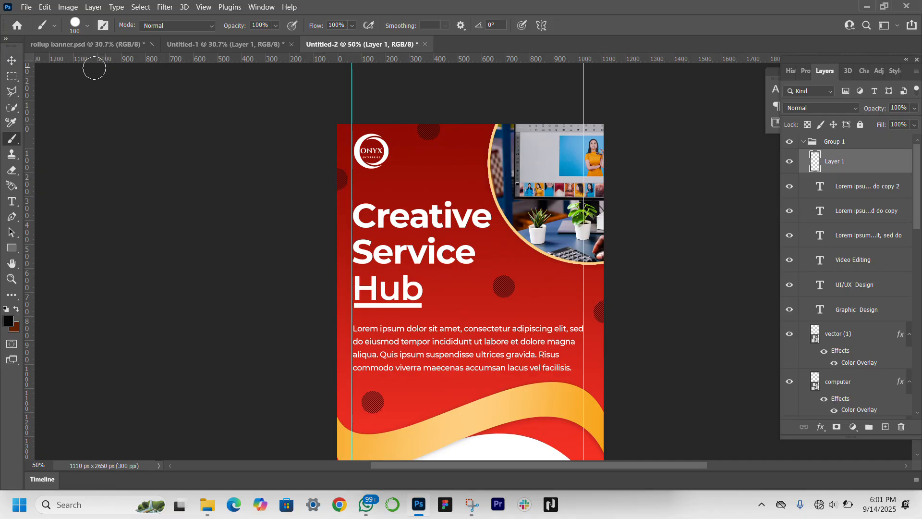
Step: Apply a white (ffffff) Color Overlay in Normal mode at 100% opacity to the screentone dots layer
{"action": "left_click", "coordinate": [13, 61]}
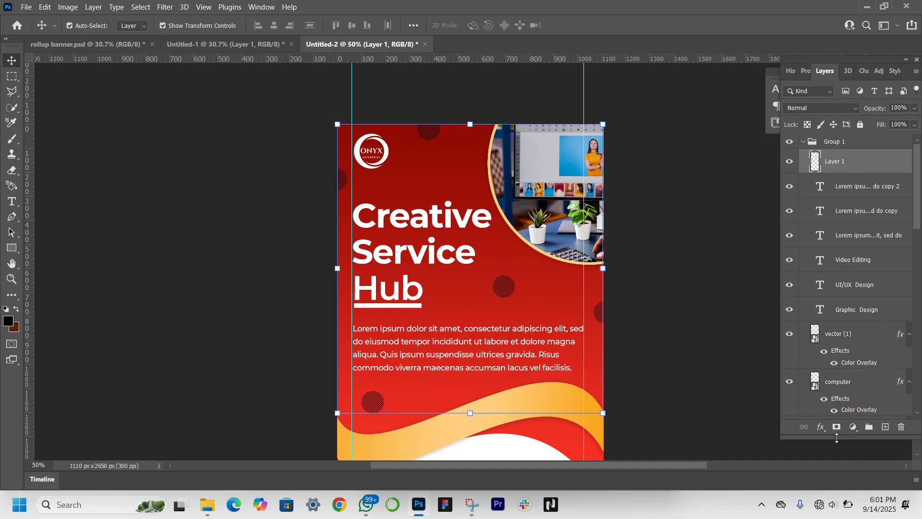
{"action": "left_click", "coordinate": [821, 427]}
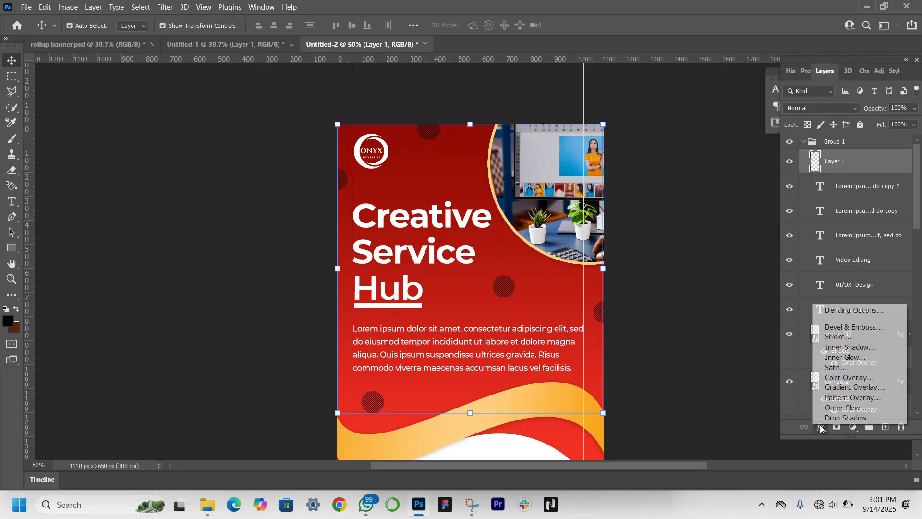
{"action": "left_click", "coordinate": [845, 378]}
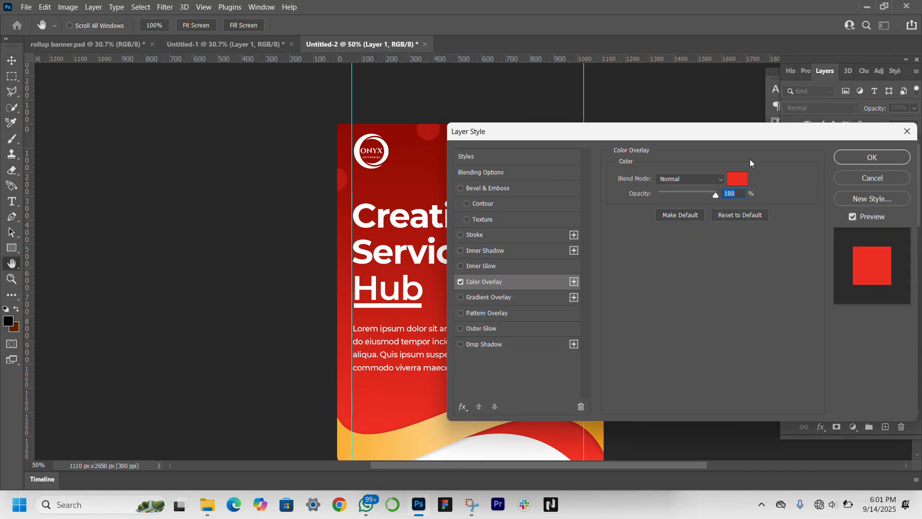
{"action": "type", "text": "20"}
{"action": "left_click", "coordinate": [738, 178]}
{"action": "left_click_drag", "start_coordinate": [621, 84], "coordinate": [493, 1]}
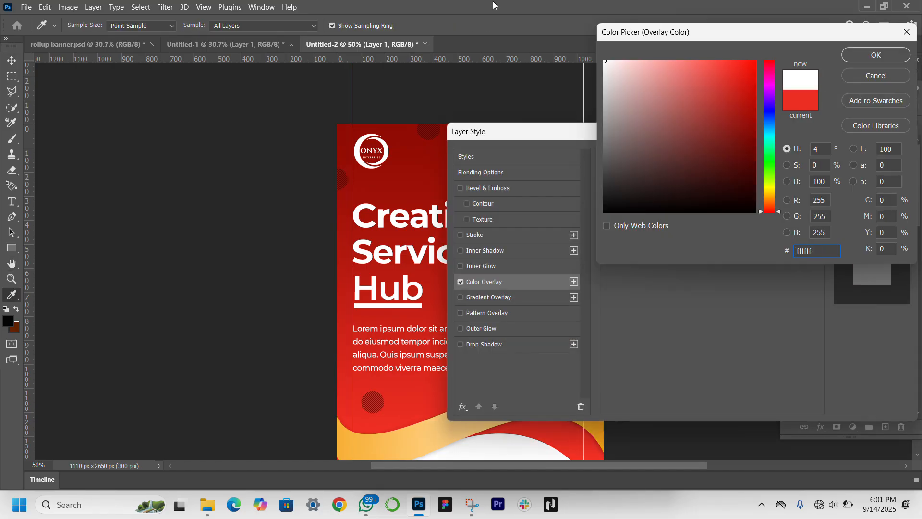
{"action": "key", "text": "Return"}
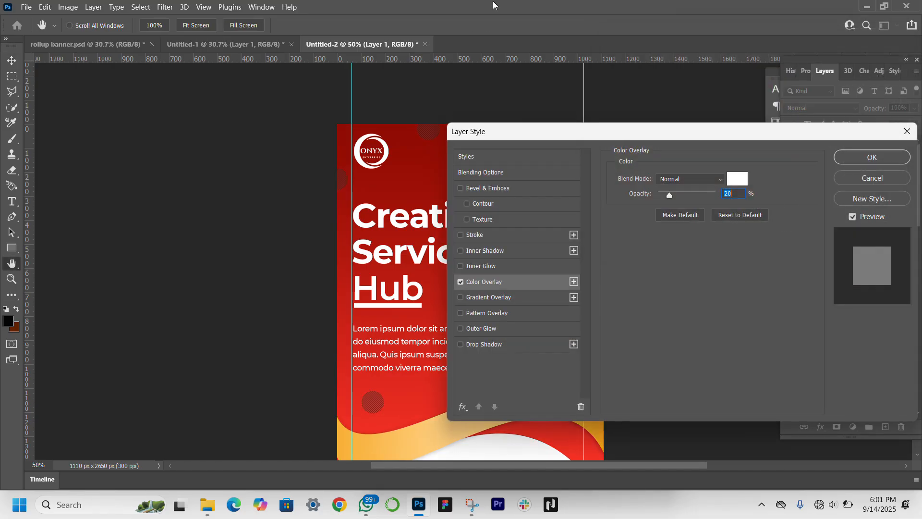
{"action": "left_click", "coordinate": [706, 194]}
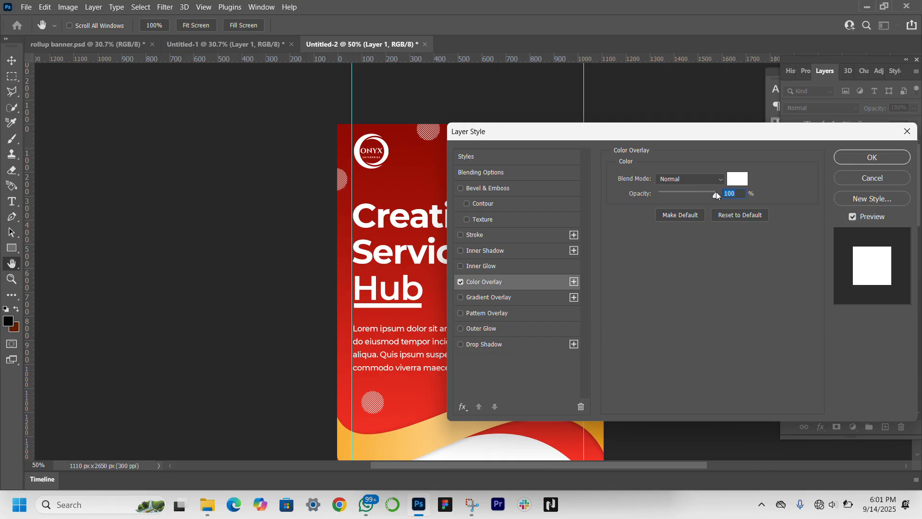
{"action": "key", "text": "Return"}
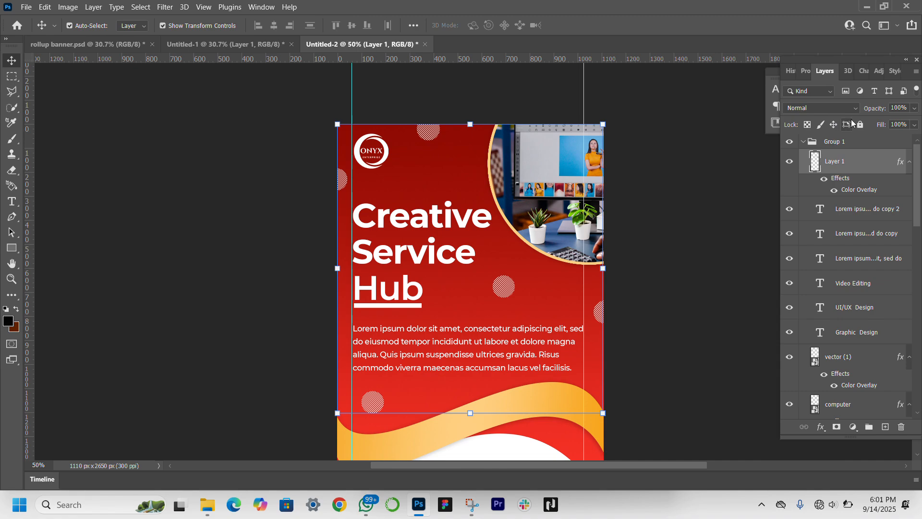
Step: Lower the screentone dots layer's opacity to 18% and deselect it
{"action": "left_click_drag", "start_coordinate": [876, 108], "coordinate": [837, 116]}
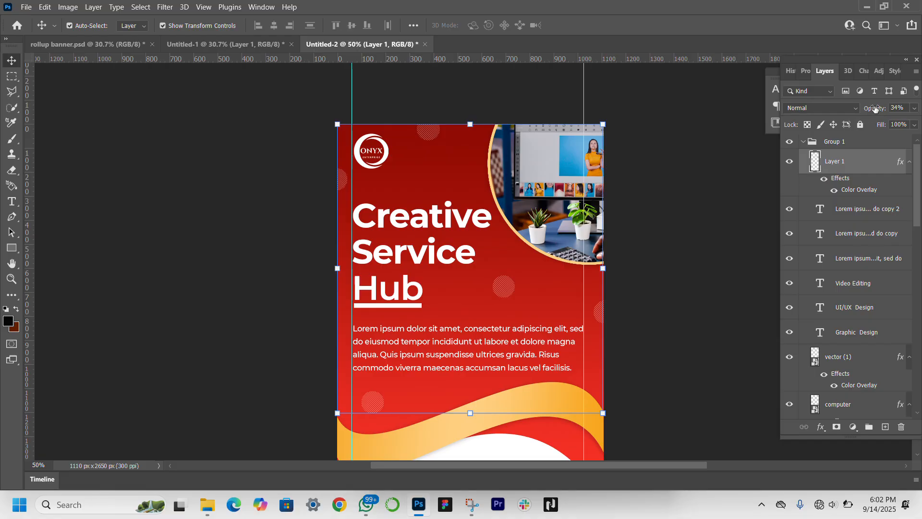
{"action": "left_click_drag", "start_coordinate": [875, 109], "coordinate": [866, 109]}
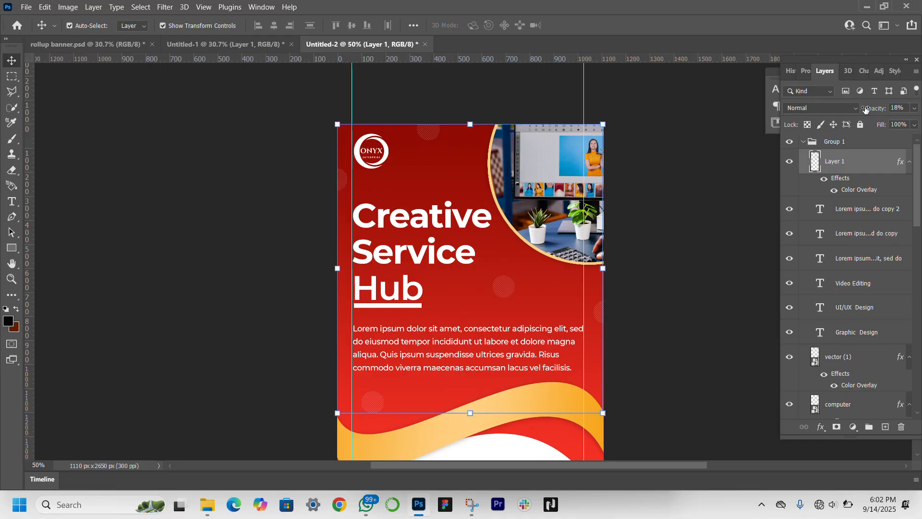
{"action": "scroll", "coordinate": [686, 329], "scroll_direction": "down", "scroll_amount": 10}
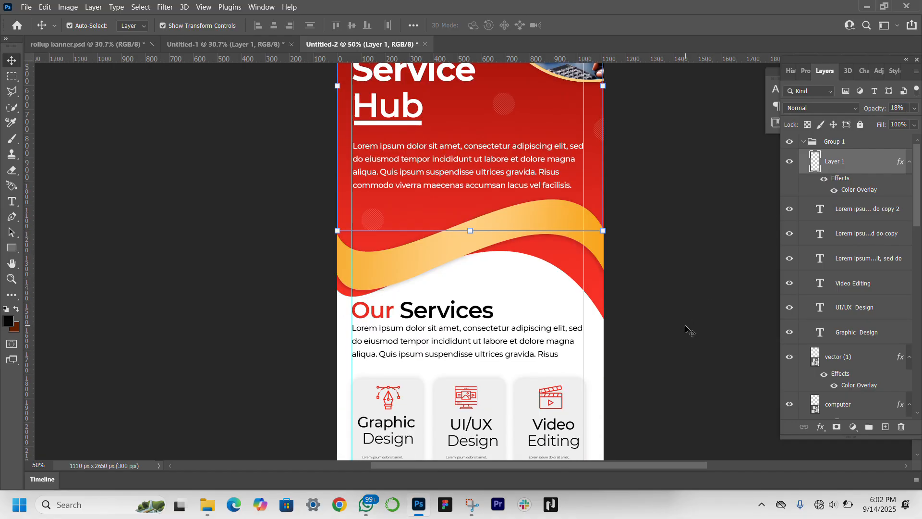
{"action": "left_click", "coordinate": [247, 356]}
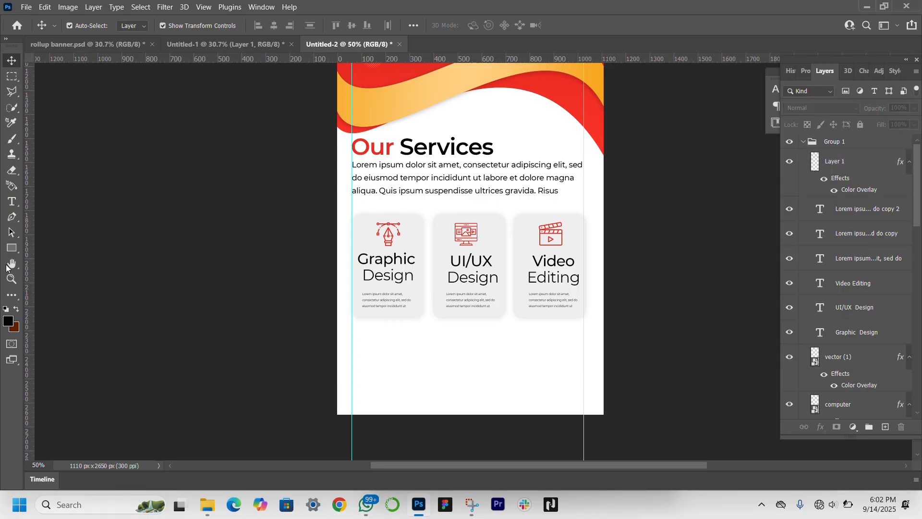
Step: Draw a full-width rectangle about 1123 × 189 px below the service cards and fill it with a two-stop linear gradient spanning the full range
{"action": "left_click", "coordinate": [12, 248]}
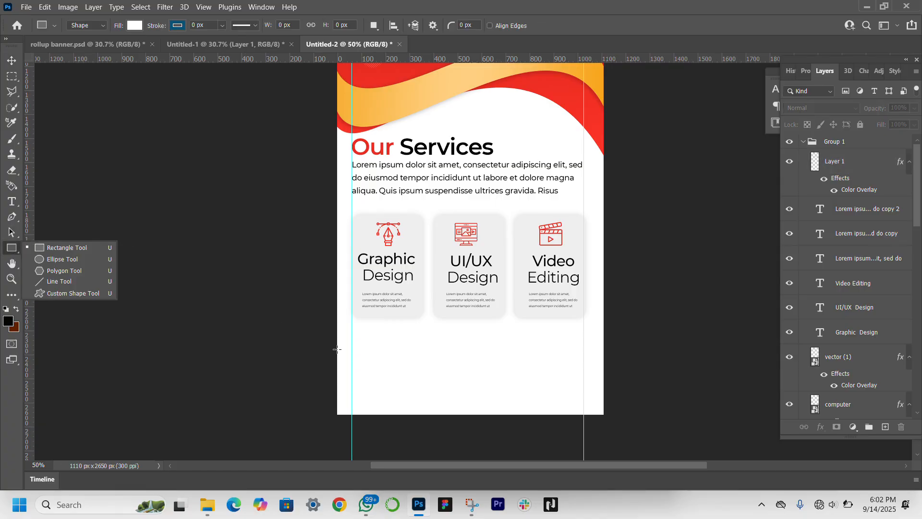
{"action": "left_click_drag", "start_coordinate": [337, 346], "coordinate": [606, 390]}
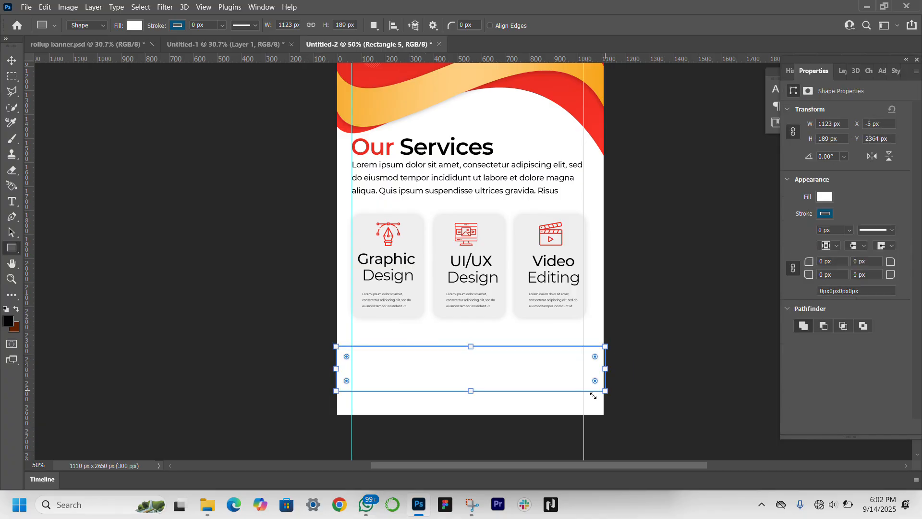
{"action": "left_click", "coordinate": [826, 198]}
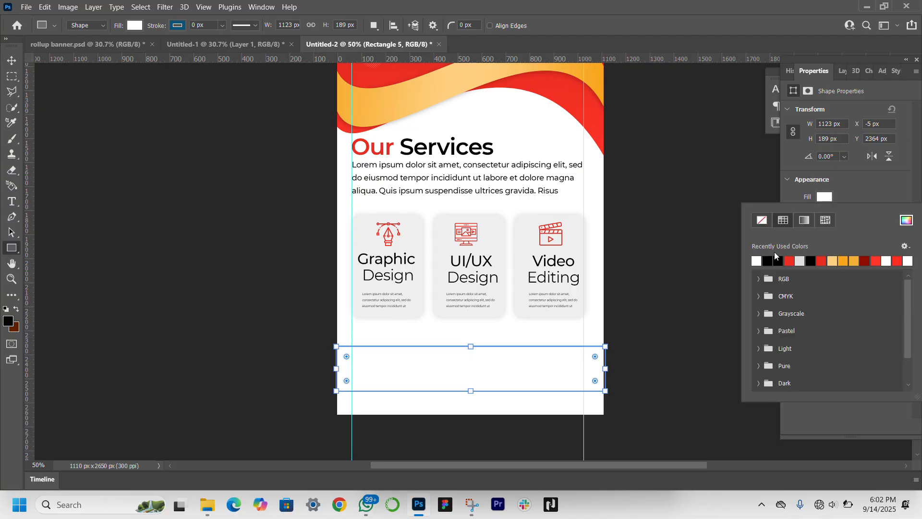
{"action": "left_click", "coordinate": [881, 201]}
{"action": "left_click", "coordinate": [822, 199]}
{"action": "left_click", "coordinate": [803, 222]}
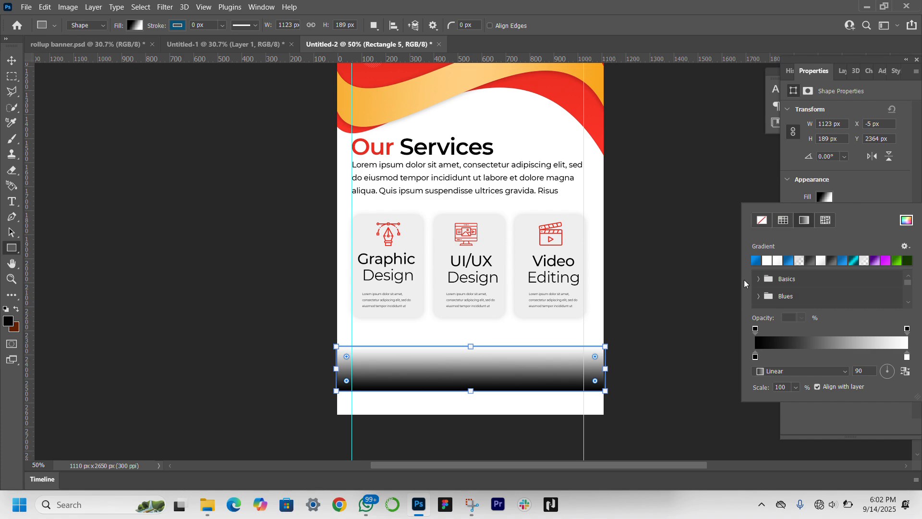
{"action": "left_click", "coordinate": [755, 262]}
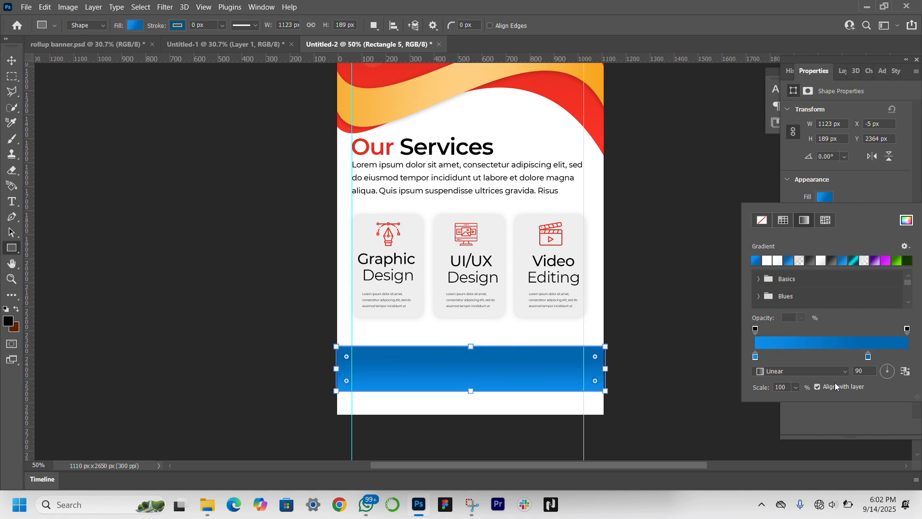
{"action": "left_click_drag", "start_coordinate": [869, 358], "coordinate": [908, 358]}
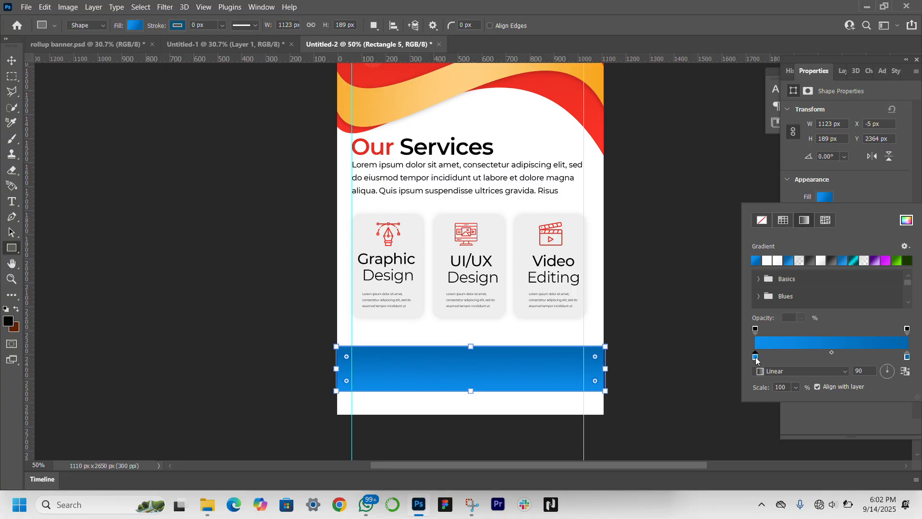
Step: Recolor the strip's gradient stops with reds sampled from the wave, ee2e22 for the start and f43124 for the end
{"action": "double_click", "coordinate": [755, 358]}
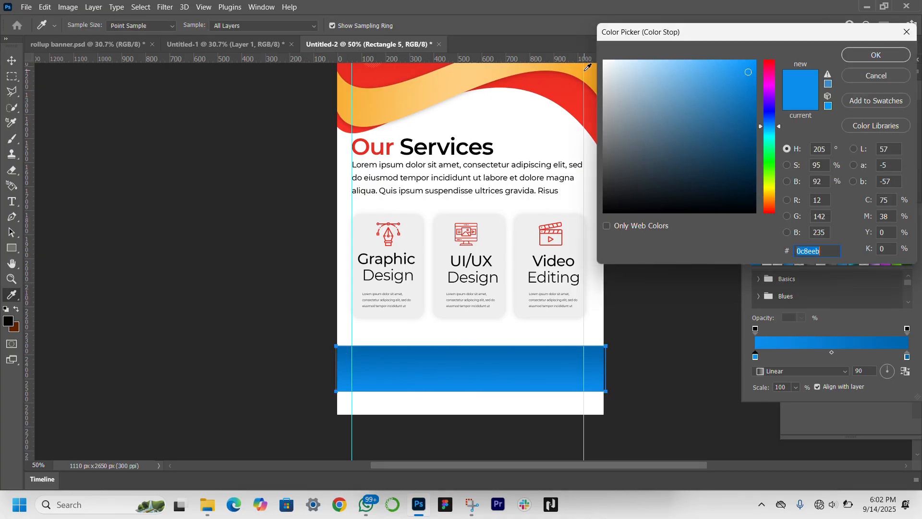
{"action": "left_click", "coordinate": [370, 75]}
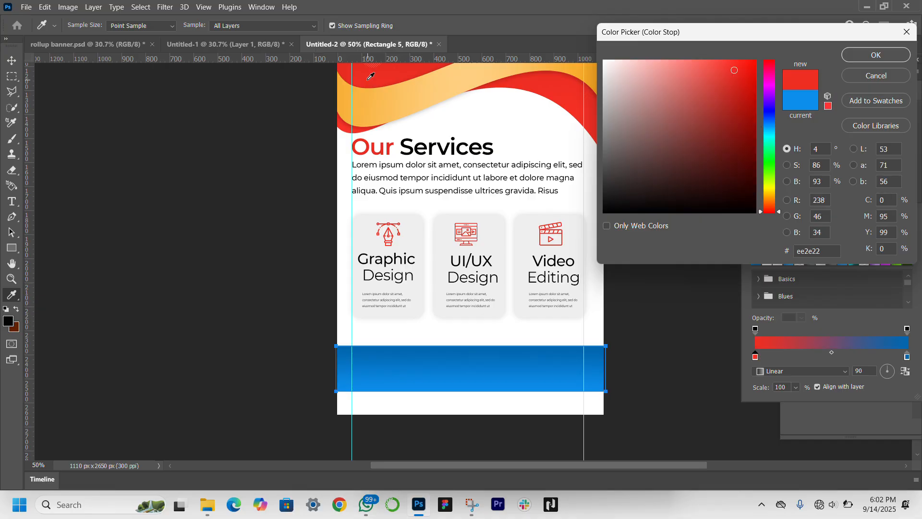
{"action": "key", "text": "Return"}
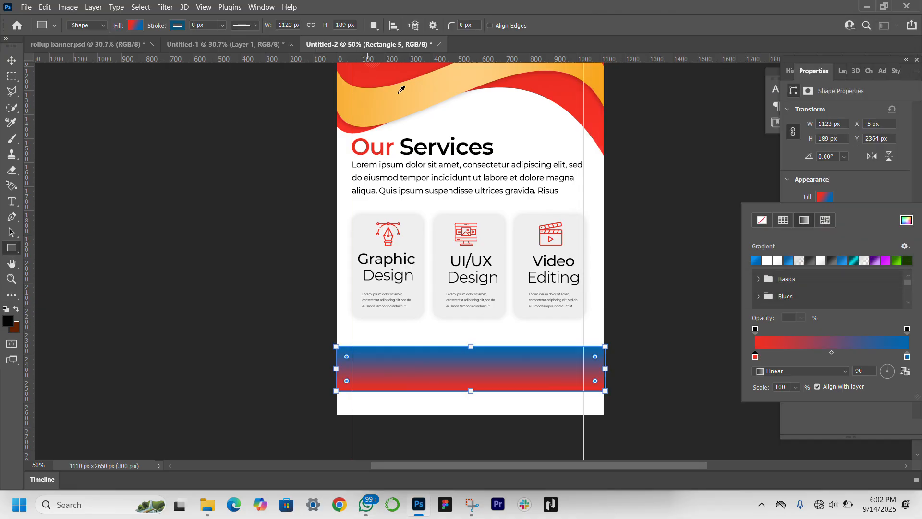
{"action": "double_click", "coordinate": [907, 357]}
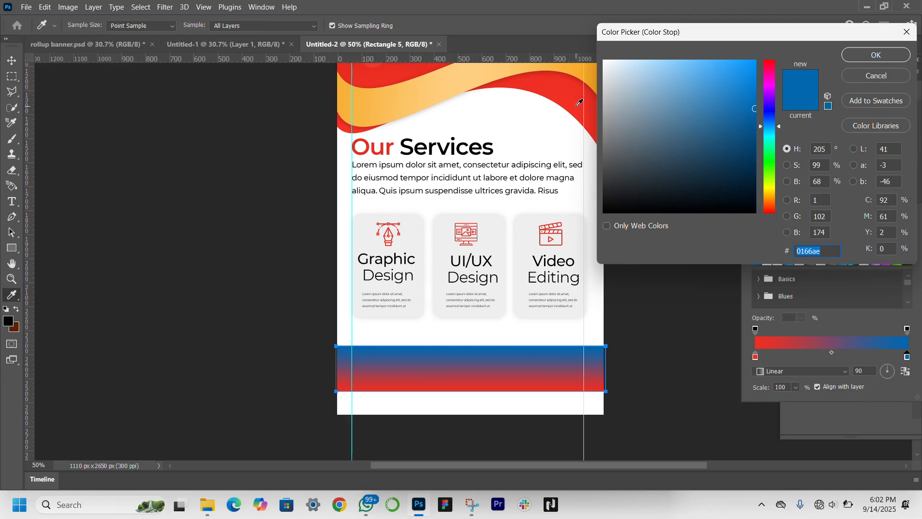
{"action": "left_click", "coordinate": [579, 103]}
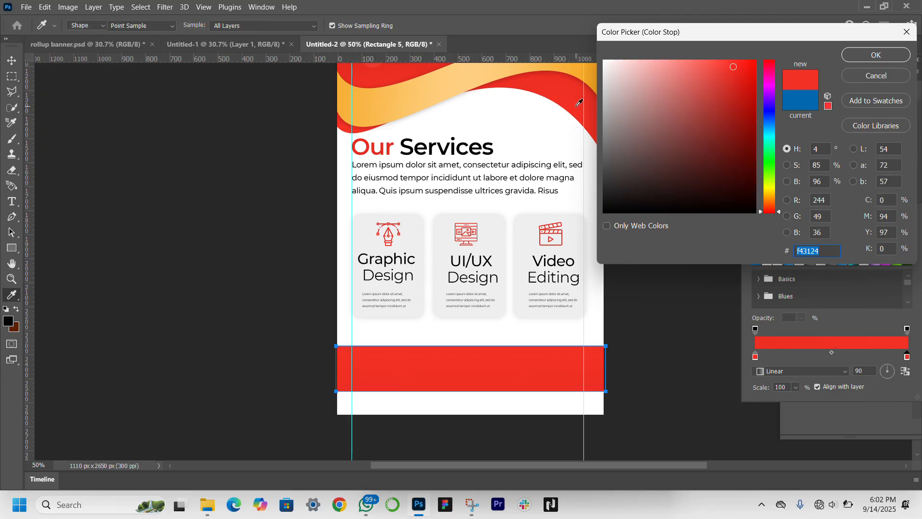
{"action": "key", "text": "Return"}
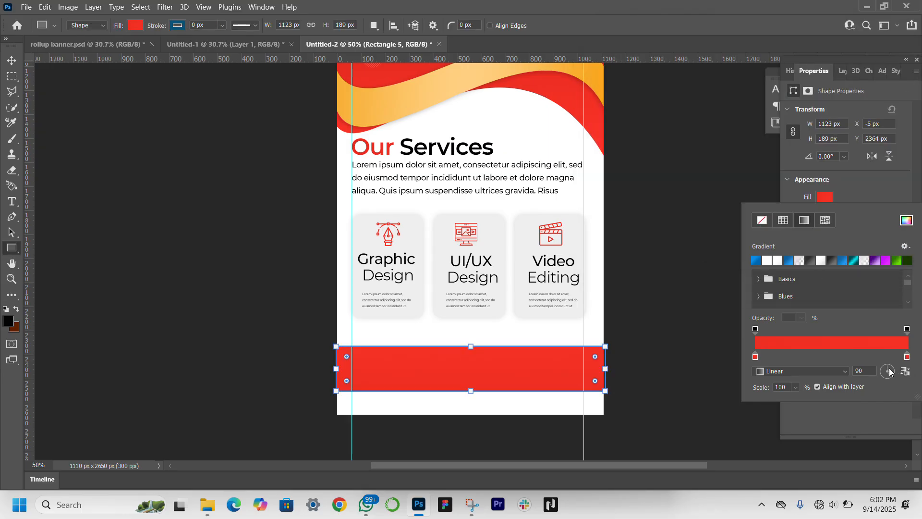
Step: Darken the strip gradient's end stop to c01004 and set the gradient angle to 17°
{"action": "left_click", "coordinate": [906, 358]}
{"action": "double_click", "coordinate": [907, 357]}
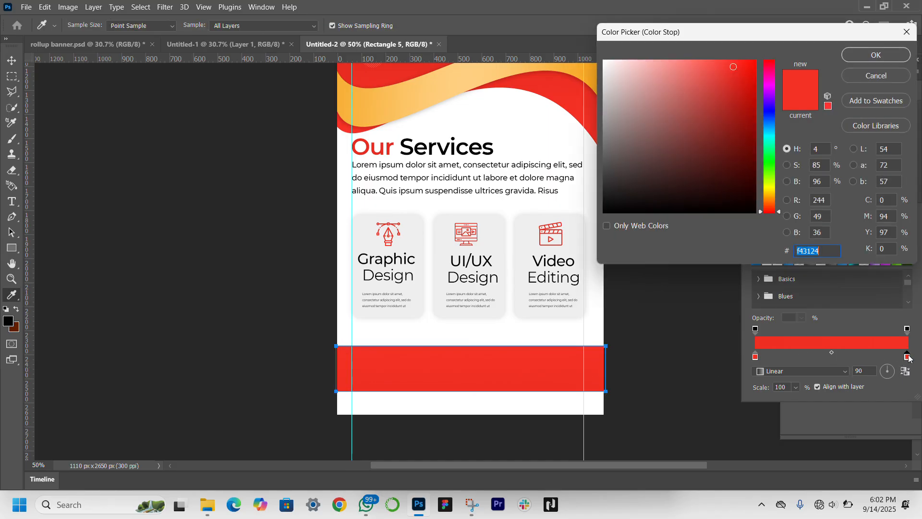
{"action": "left_click", "coordinate": [753, 98]}
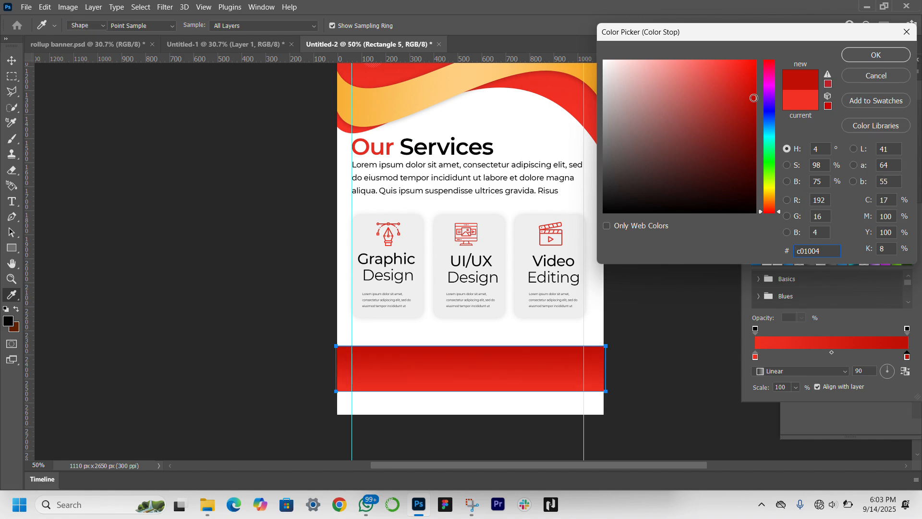
{"action": "key", "text": "Return"}
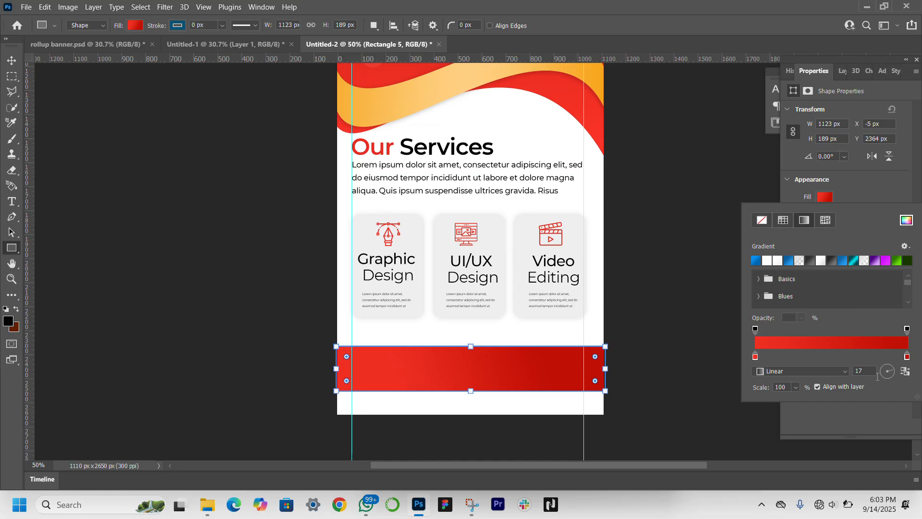
{"action": "left_click", "coordinate": [12, 60]}
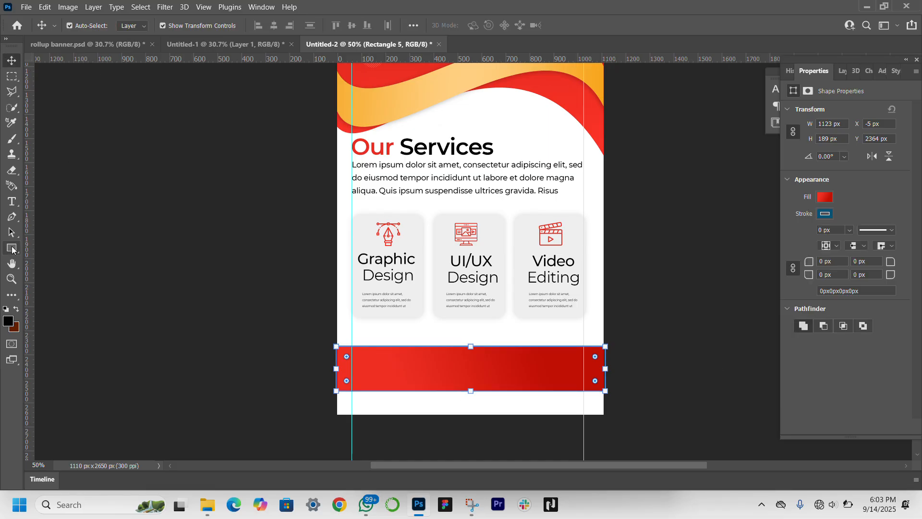
Step: Draw a rectangle about 575 × 286 px over the right half of the red strip and fill it with the recently used light orange
{"action": "left_click", "coordinate": [11, 248]}
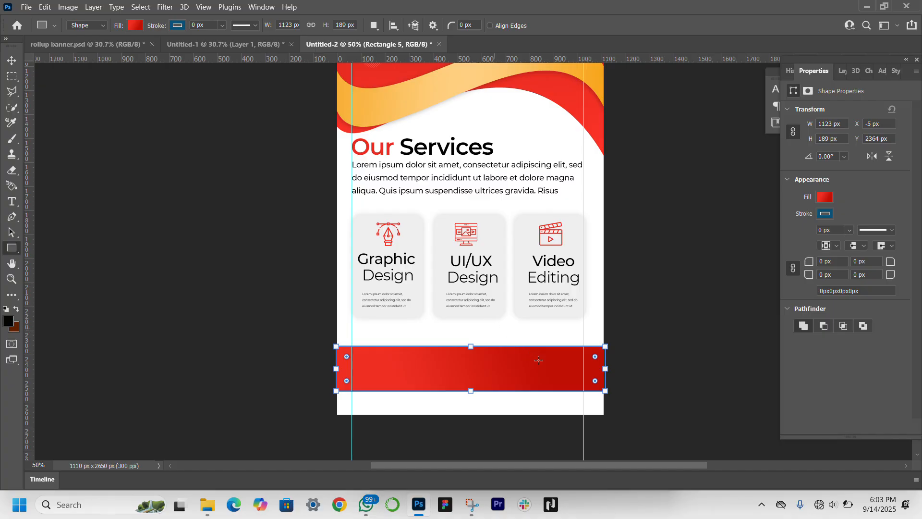
{"action": "left_click_drag", "start_coordinate": [466, 331], "coordinate": [603, 400]}
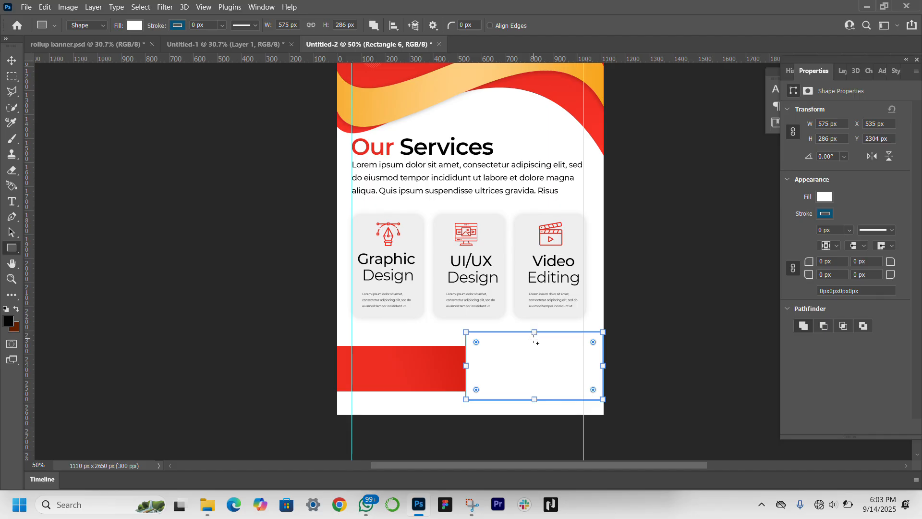
{"action": "left_click", "coordinate": [11, 58]}
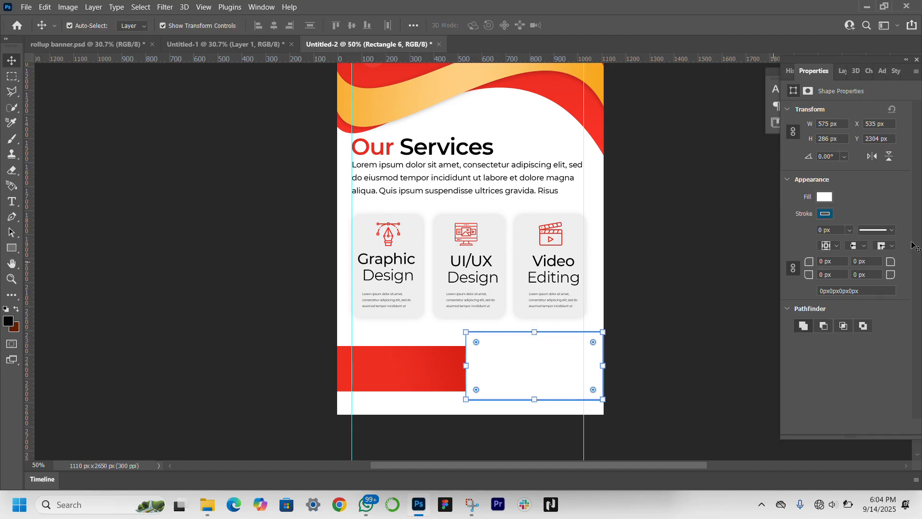
{"action": "left_click", "coordinate": [825, 199]}
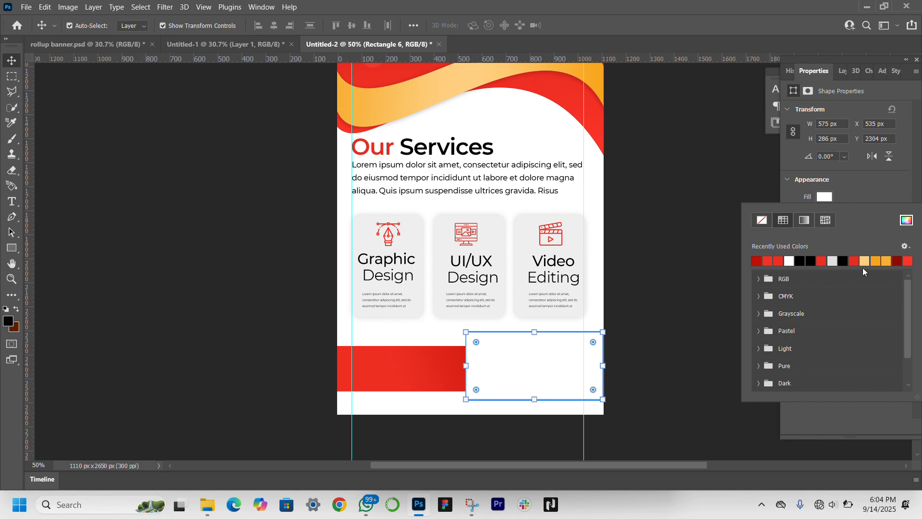
{"action": "left_click", "coordinate": [865, 260]}
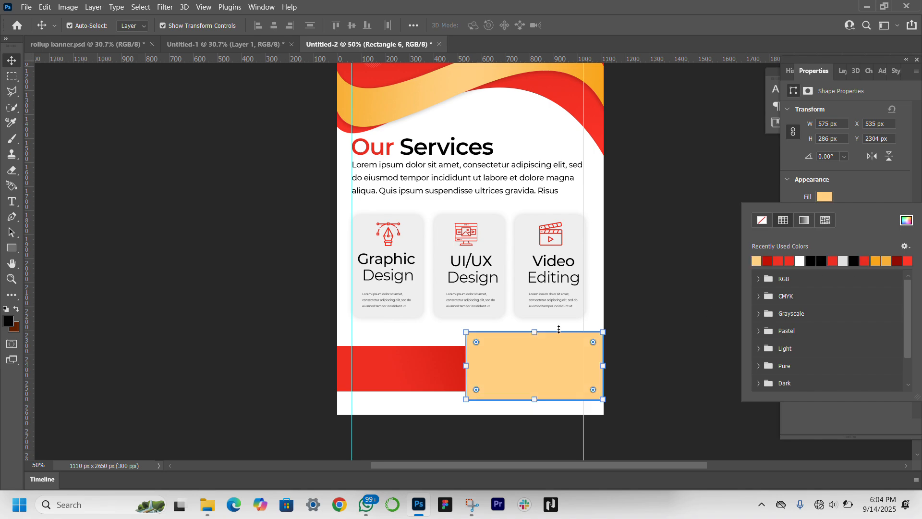
Step: Shorten the light orange rectangle from its upper edge to about 252 px high and slant its left side by shifting the upper-left corner inward
{"action": "left_click", "coordinate": [535, 333]}
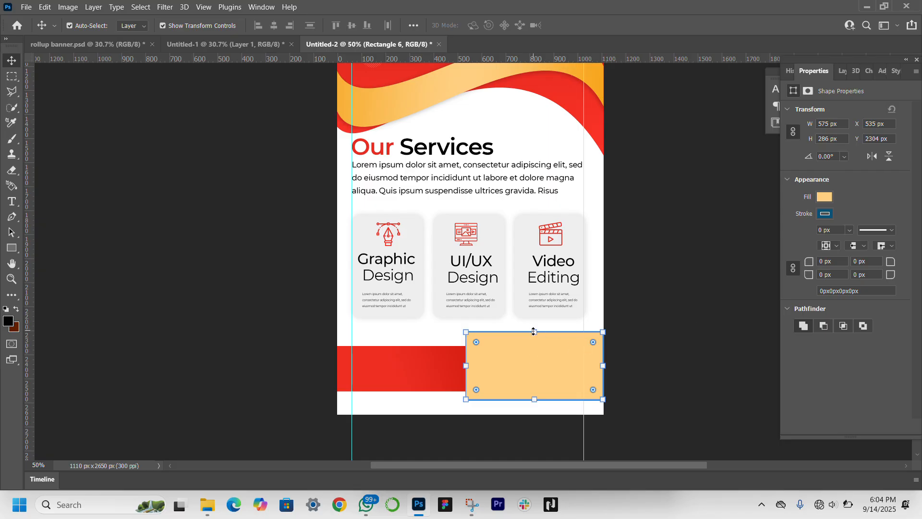
{"action": "mouse_move", "coordinate": [534, 331]}
{"action": "left_mouse_down"}
{"action": "mouse_move", "coordinate": [534, 353]}
{"action": "mouse_move", "coordinate": [540, 340]}
{"action": "left_mouse_up"}
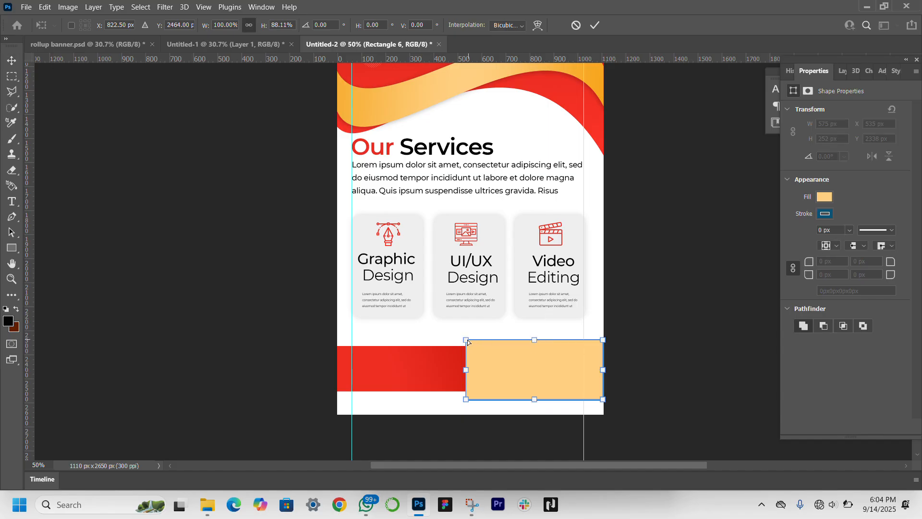
{"action": "left_click_drag", "start_coordinate": [466, 342], "coordinate": [488, 342]}
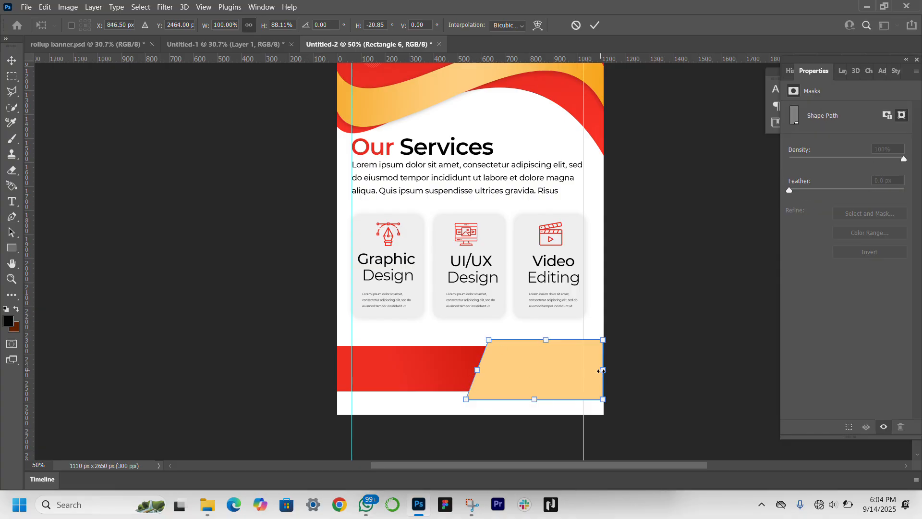
Step: Widen the slanted orange shape to about 100.95% and shift it right so it extends past the banner's right edge
{"action": "mouse_move", "coordinate": [605, 370]}
{"action": "left_mouse_down"}
{"action": "mouse_move", "coordinate": [579, 370]}
{"action": "mouse_move", "coordinate": [605, 370]}
{"action": "left_mouse_up"}
{"action": "left_click_drag", "start_coordinate": [534, 375], "coordinate": [562, 373]}
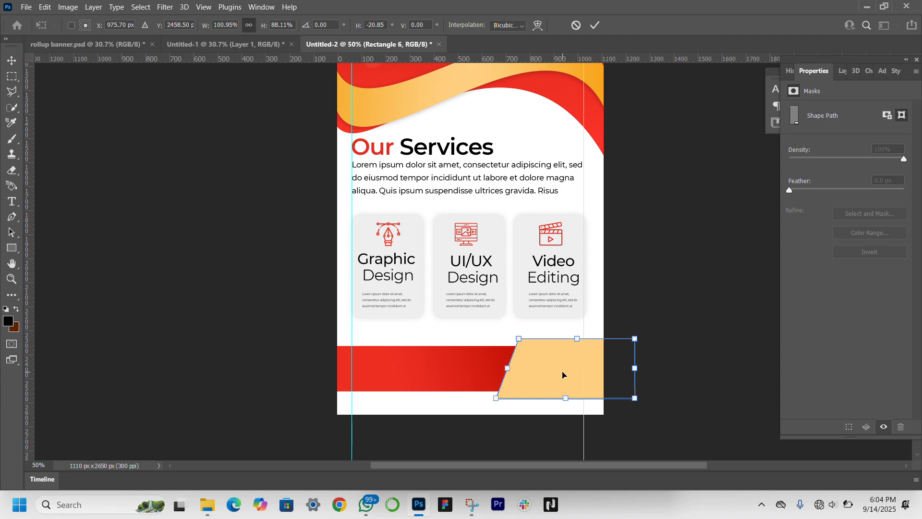
{"action": "left_click", "coordinate": [242, 394]}
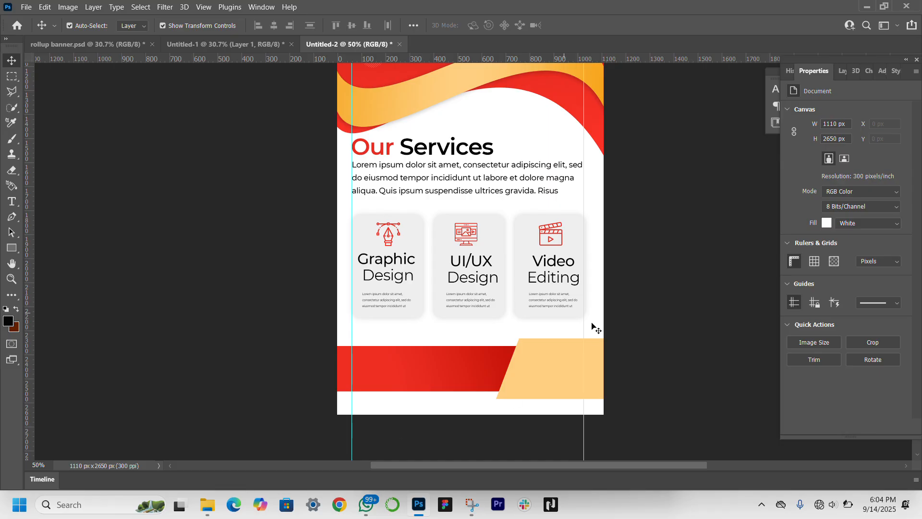
Step: Add a black drop shadow to the slanted orange shape with 25% opacity, -154° angle, 0 px distance, 11% spread and 24 px size
{"action": "left_click", "coordinate": [552, 364]}
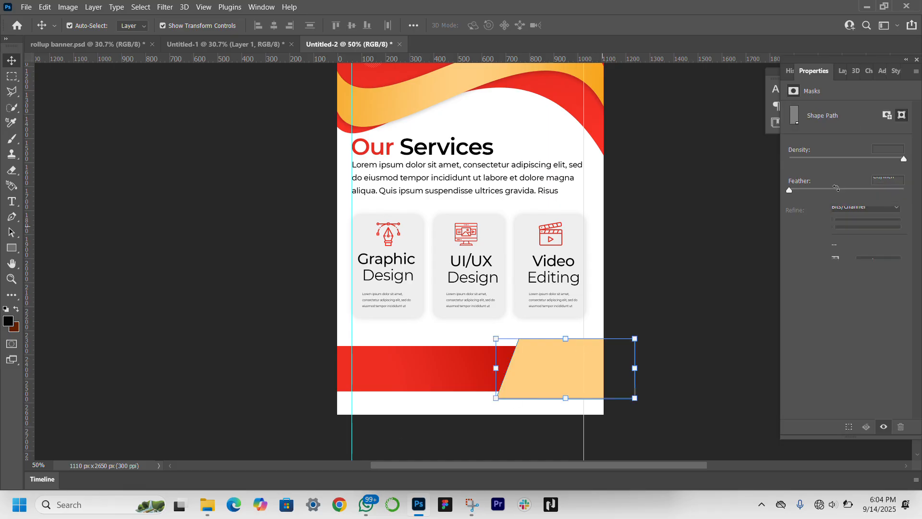
{"action": "left_click", "coordinate": [844, 71]}
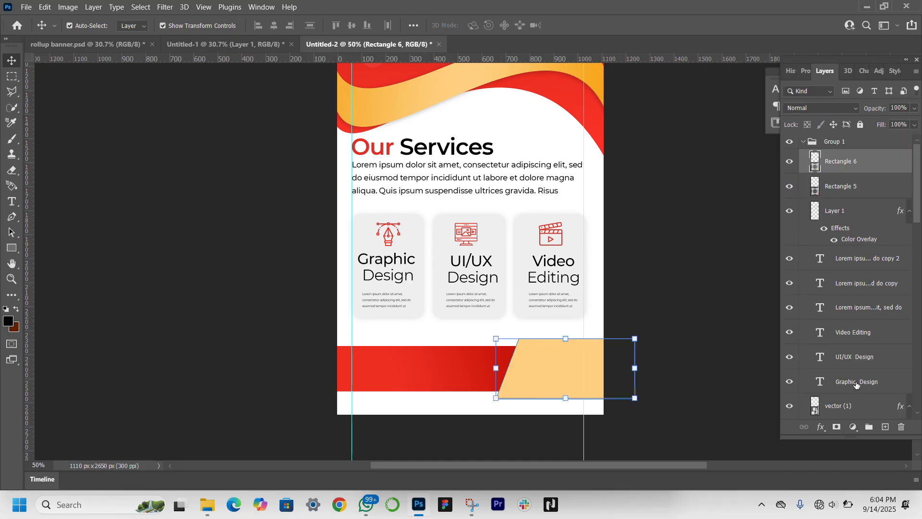
{"action": "left_click", "coordinate": [818, 427]}
{"action": "left_click", "coordinate": [822, 421]}
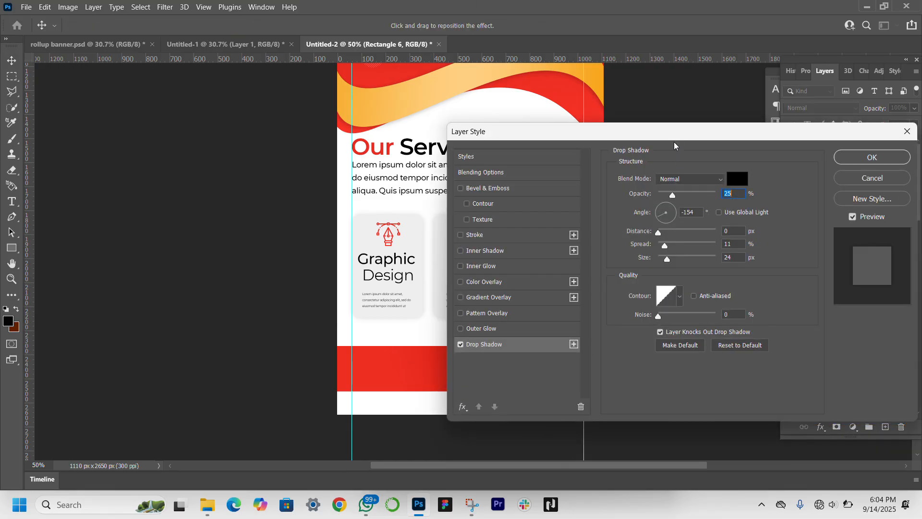
{"action": "left_click_drag", "start_coordinate": [753, 135], "coordinate": [824, 87]}
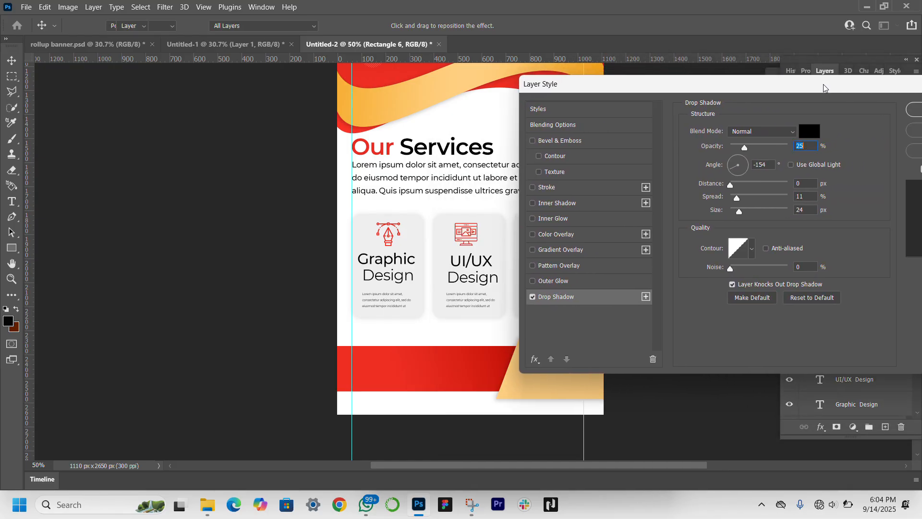
{"action": "key", "text": "Return"}
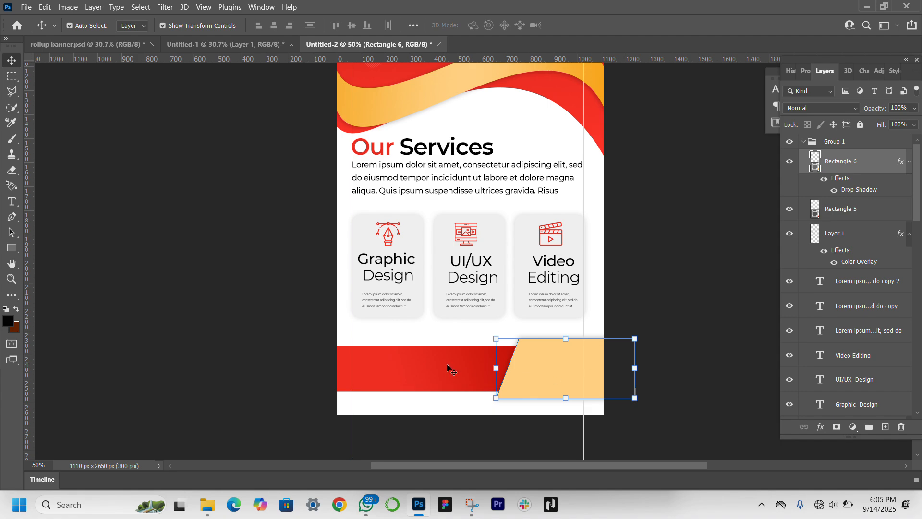
{"action": "left_click", "coordinate": [226, 397]}
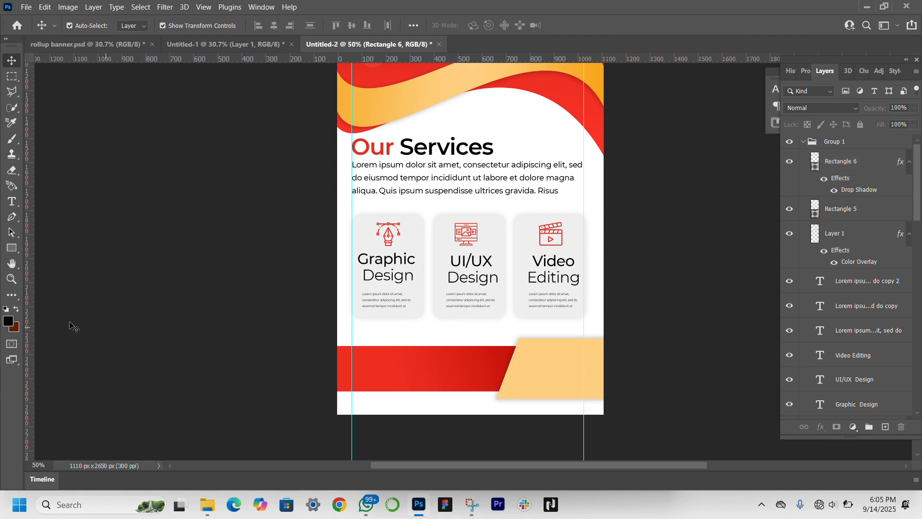
Step: Draw a three-sided polygon about 55 × 48 px on the red strip beside the orange shape's lower-left corner
{"action": "left_click", "coordinate": [11, 250]}
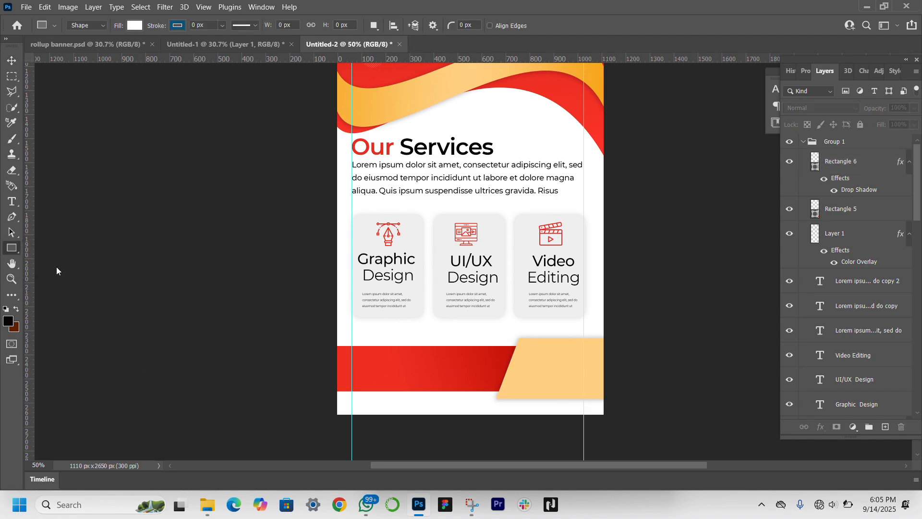
{"action": "left_click", "coordinate": [81, 268]}
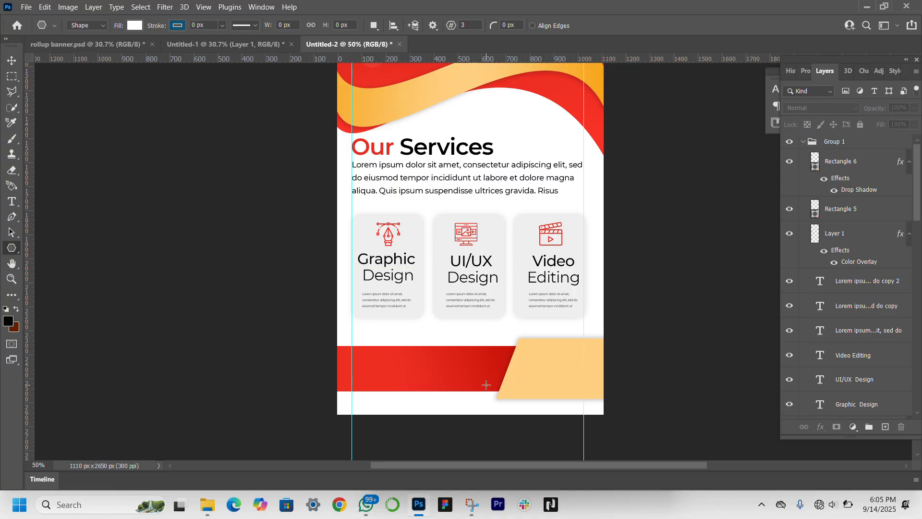
{"action": "left_click_drag", "start_coordinate": [488, 383], "coordinate": [499, 389]}
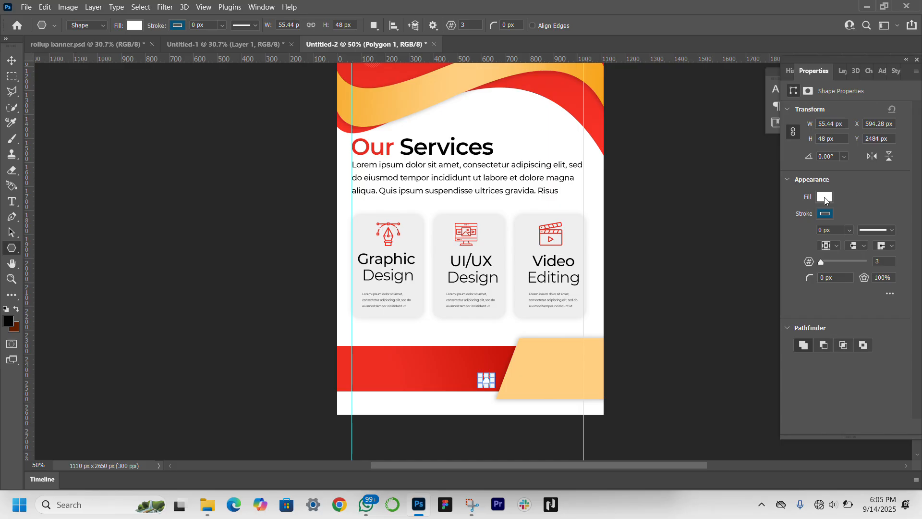
Step: Fill the triangle with b28e50, a darker shade based on the color sampled from the orange shape
{"action": "left_click", "coordinate": [824, 197]}
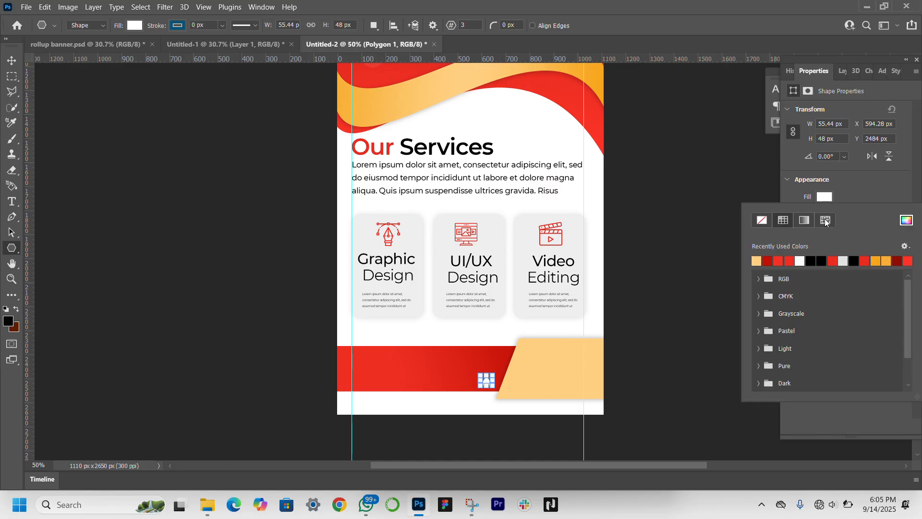
{"action": "left_click", "coordinate": [907, 221]}
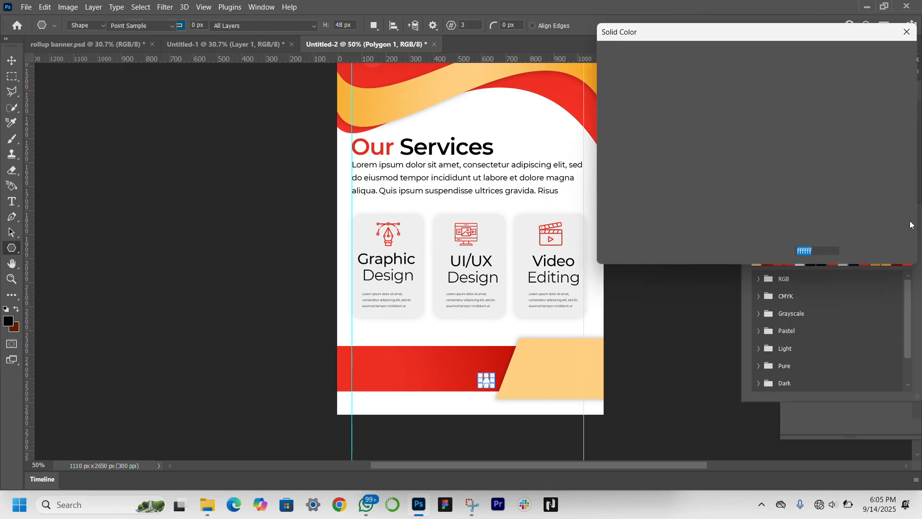
{"action": "left_click", "coordinate": [550, 364]}
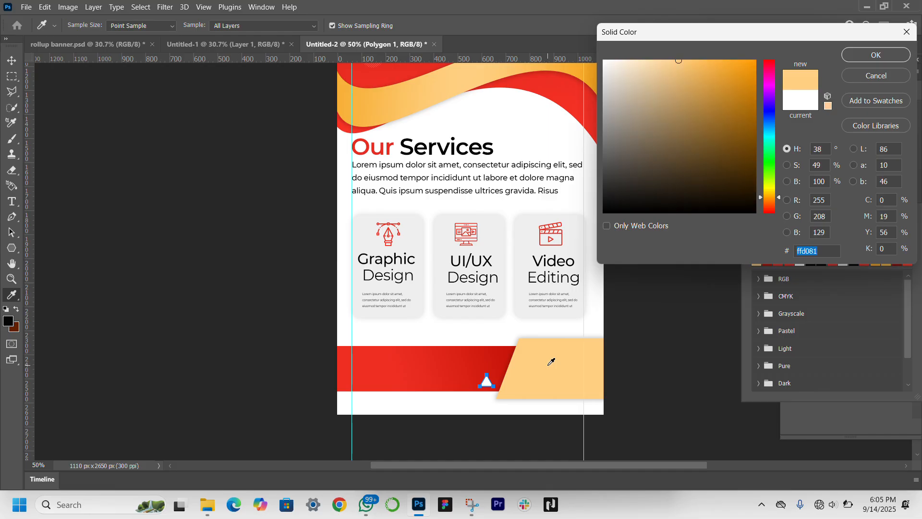
{"action": "left_click", "coordinate": [688, 106]}
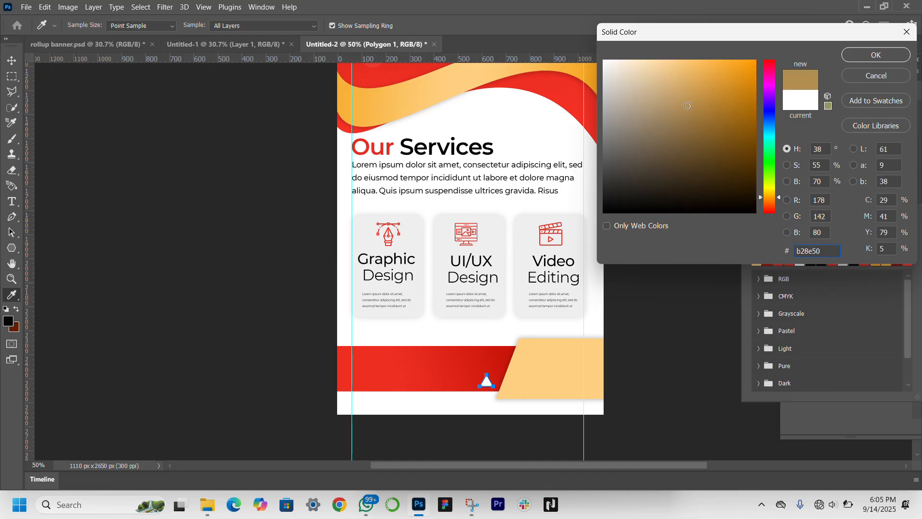
{"action": "key", "text": "Return"}
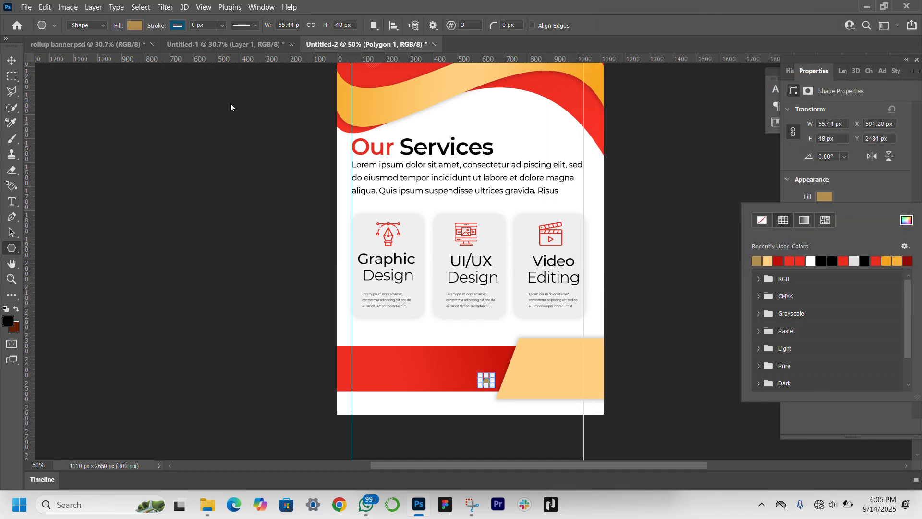
Step: Move the triangle's layer below the red strip's layer, Rectangle 5, in the stacking order
{"action": "key", "text": "z"}
{"action": "key", "text": "Escape"}
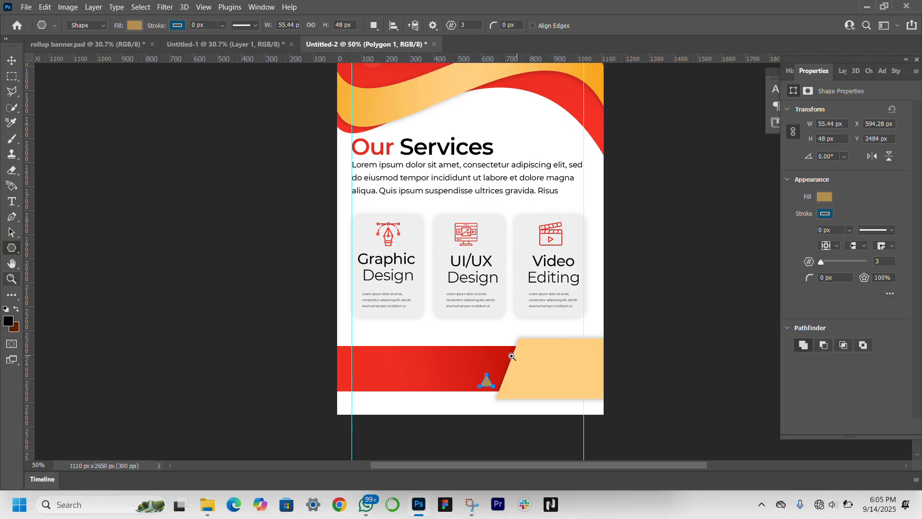
{"action": "left_click", "coordinate": [511, 384]}
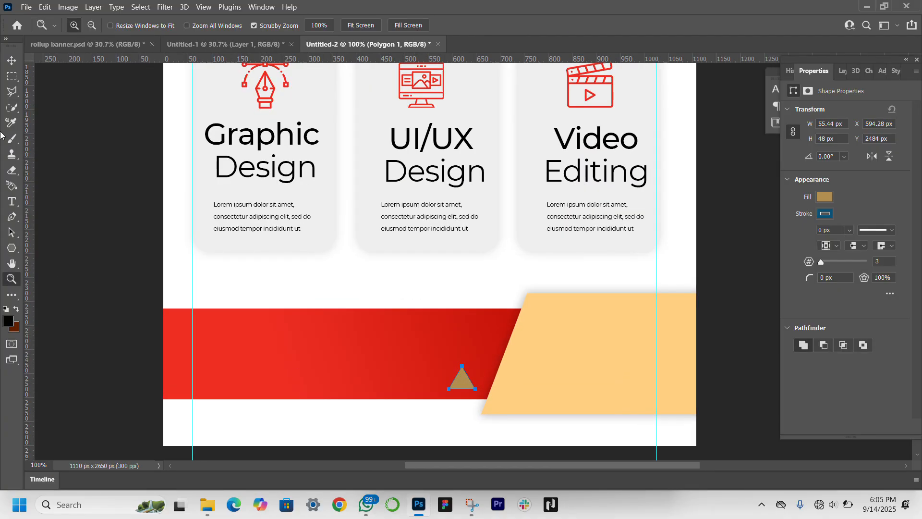
{"action": "left_click", "coordinate": [11, 60]}
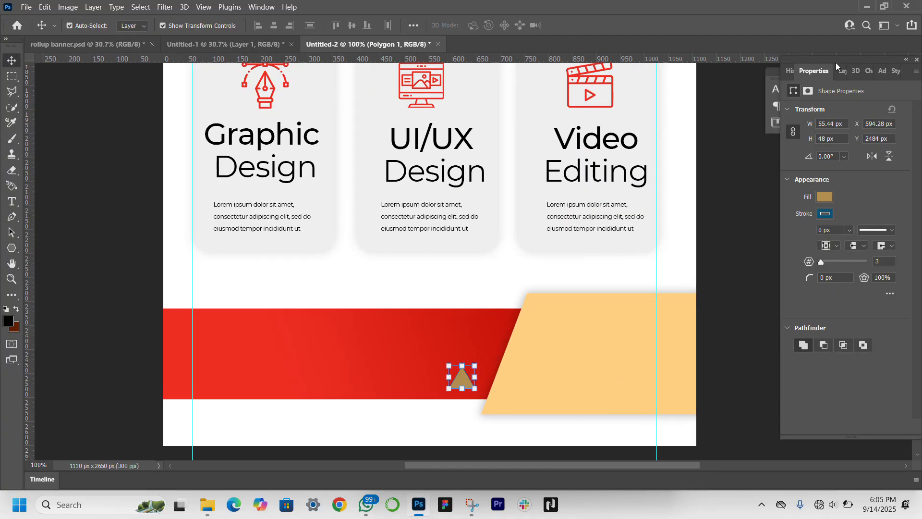
{"action": "left_click", "coordinate": [845, 72]}
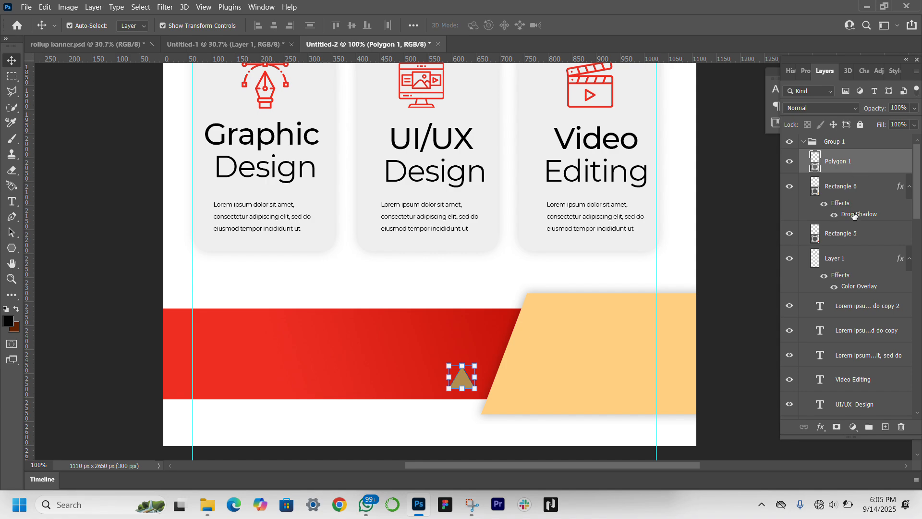
{"action": "left_click_drag", "start_coordinate": [863, 161], "coordinate": [871, 246]}
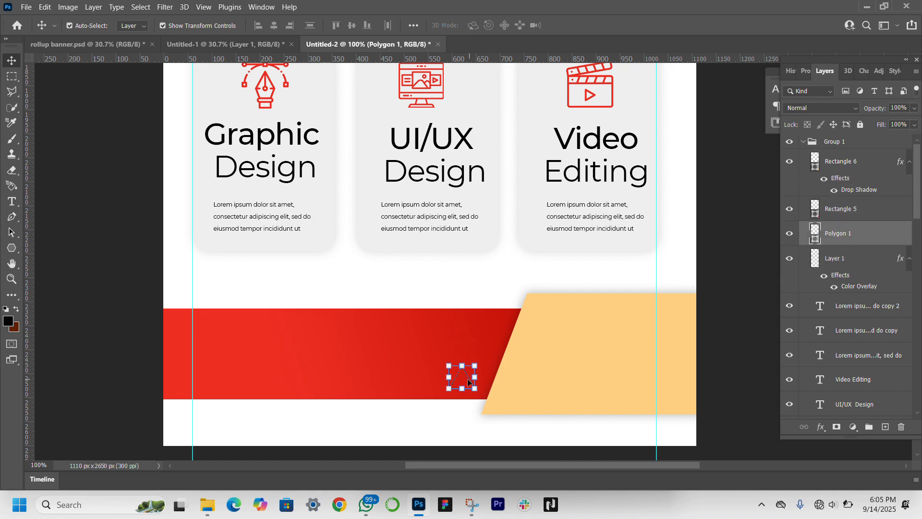
Step: Nudge the triangle straight down until its lower half sticks out beneath the red strip
{"action": "key", "text": "Down"}
{"action": "key", "text": "Down"}
{"action": "key", "text": "Down"}
{"action": "key", "text": "Down"}
{"action": "key", "text": "Down"}
{"action": "key", "text": "Down"}
{"action": "key", "text": "Down"}
{"action": "key", "text": "Down"}
{"action": "key", "text": "Down"}
{"action": "key", "text": "Down"}
{"action": "key", "text": "Down"}
{"action": "key", "text": "Down"}
{"action": "key", "text": "Down"}
{"action": "key", "text": "Down"}
{"action": "key", "text": "Down"}
{"action": "key", "text": "Down"}
{"action": "key", "text": "Down"}
{"action": "key", "text": "Down"}
{"action": "key", "text": "Down"}
{"action": "key", "text": "Down"}
{"action": "key", "text": "Down"}
{"action": "key", "text": "Down"}
{"action": "key", "text": "Down"}
{"action": "key", "text": "Down"}
{"action": "key", "text": "Down"}
{"action": "key", "text": "Down"}
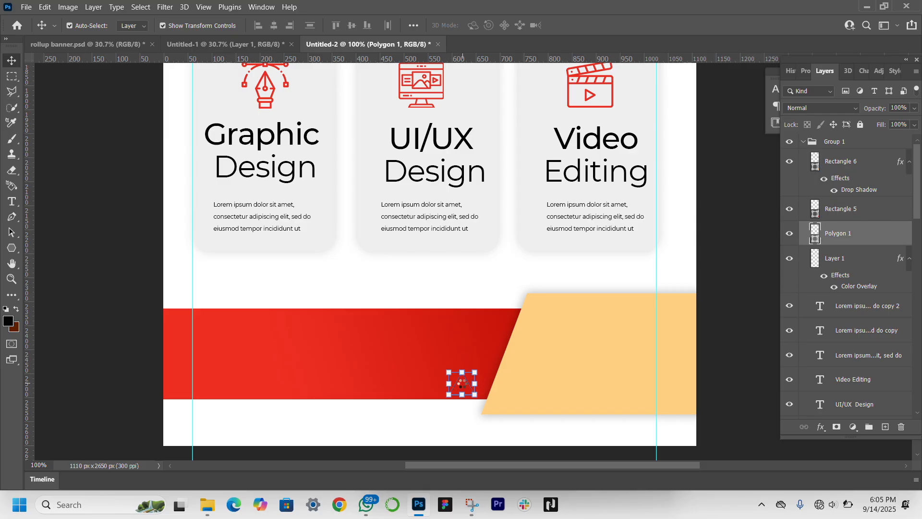
{"action": "key", "text": "Down"}
{"action": "key", "text": "Down"}
{"action": "key", "text": "Down"}
{"action": "key", "text": "Down"}
{"action": "key", "text": "Down"}
{"action": "key", "text": "Down"}
{"action": "key", "text": "Down"}
{"action": "key", "text": "Down"}
{"action": "key", "text": "Down"}
{"action": "key", "text": "Down"}
{"action": "key", "text": "Down"}
{"action": "key", "text": "Down"}
{"action": "key", "text": "Down"}
{"action": "key", "text": "Down"}
{"action": "key", "text": "Down"}
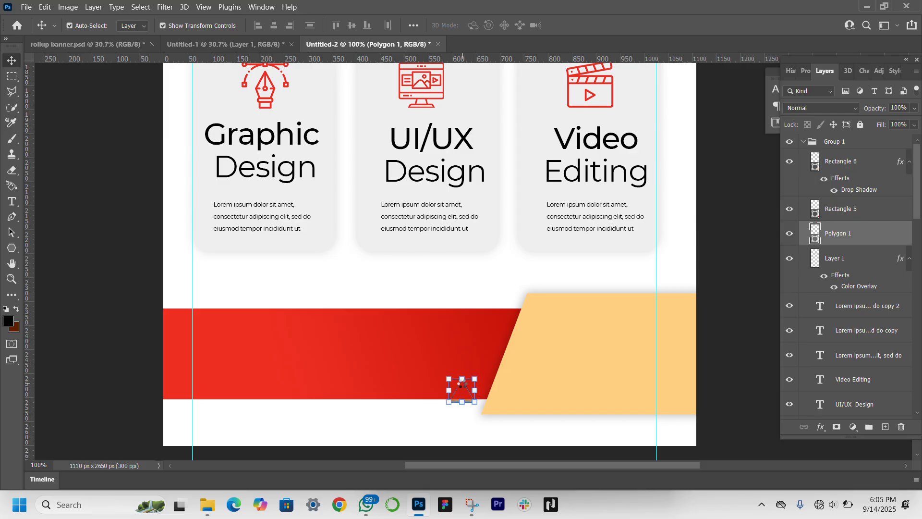
{"action": "key", "text": "Down"}
{"action": "key", "text": "Down"}
{"action": "key", "text": "Down"}
{"action": "key", "text": "Down"}
{"action": "key", "text": "Down"}
{"action": "key", "text": "Down"}
{"action": "key", "text": "Down"}
{"action": "key", "text": "Down"}
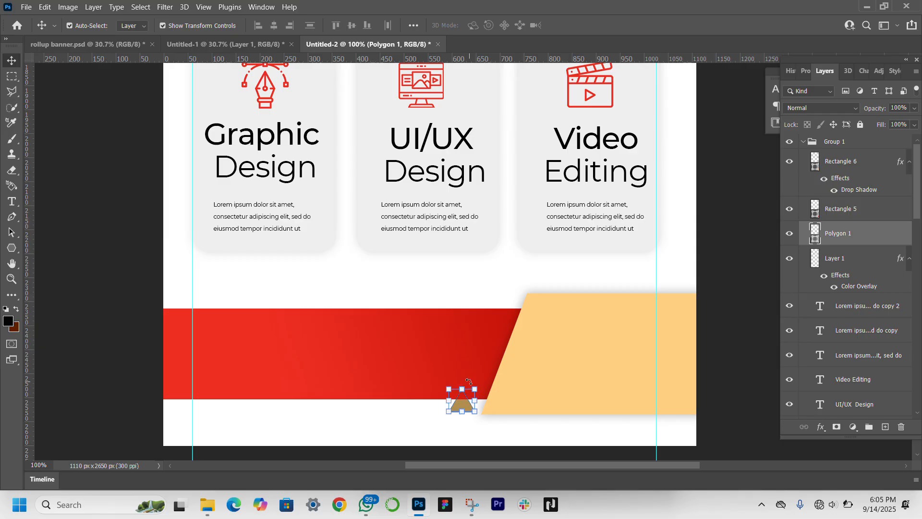
Step: Rotate the triangle about 47.11° and place it behind the orange shape's lower-left corner to form a fold
{"action": "left_click_drag", "start_coordinate": [469, 382], "coordinate": [484, 391]}
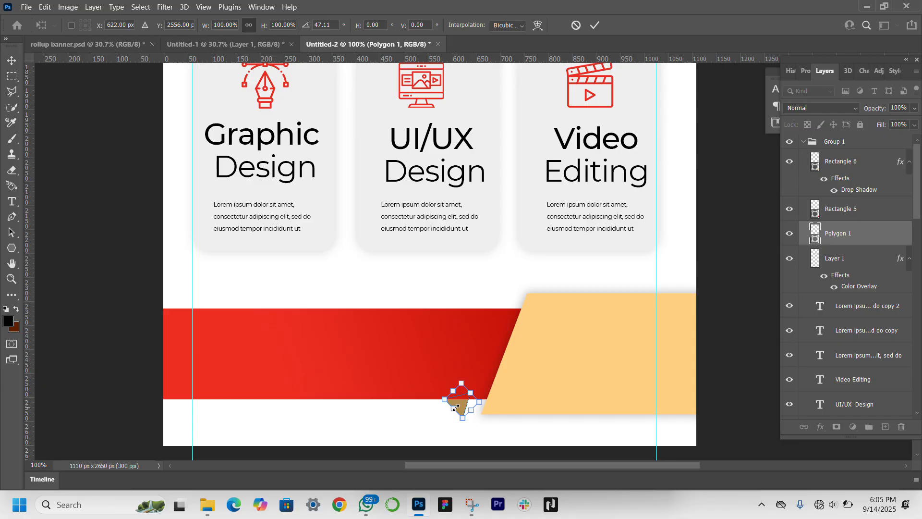
{"action": "left_click_drag", "start_coordinate": [461, 409], "coordinate": [482, 407]}
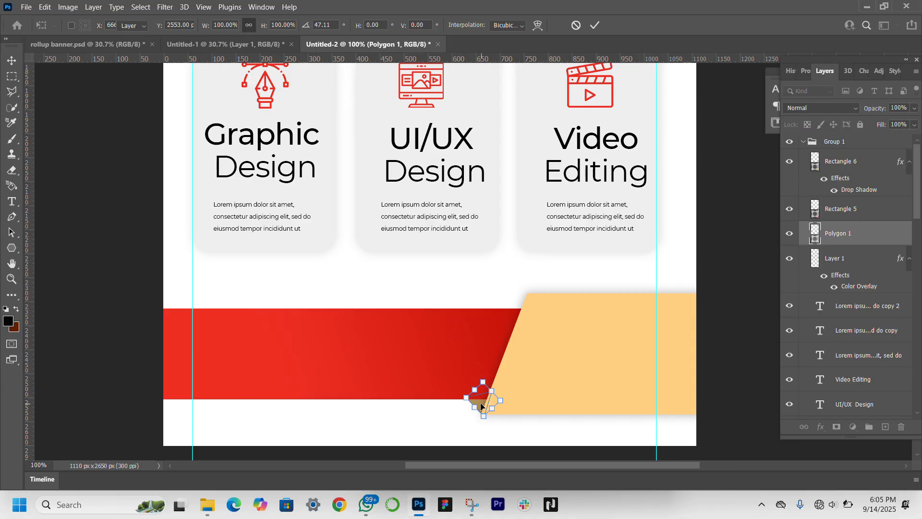
{"action": "key", "text": "Return"}
{"action": "left_click", "coordinate": [749, 409]}
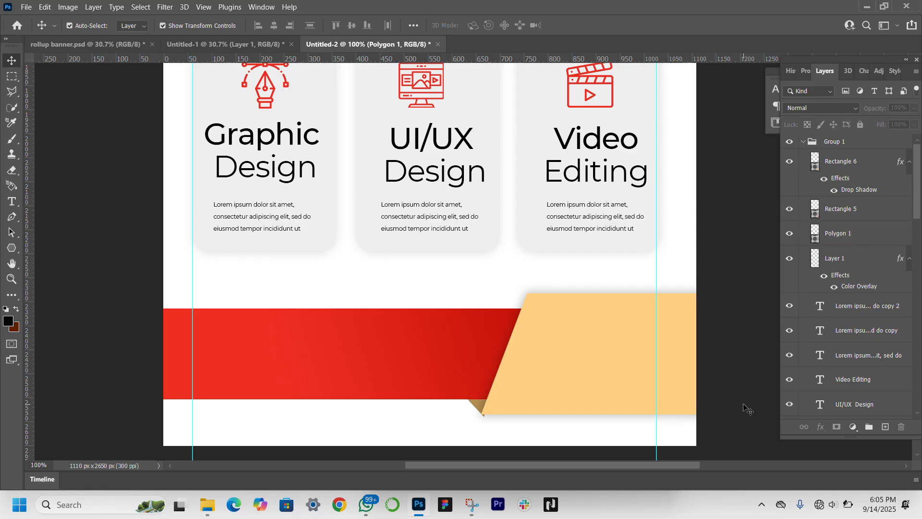
Step: Nudge the fold triangle slightly up so its tip lines up with the orange shape's lower edge
{"action": "left_click", "coordinate": [482, 410]}
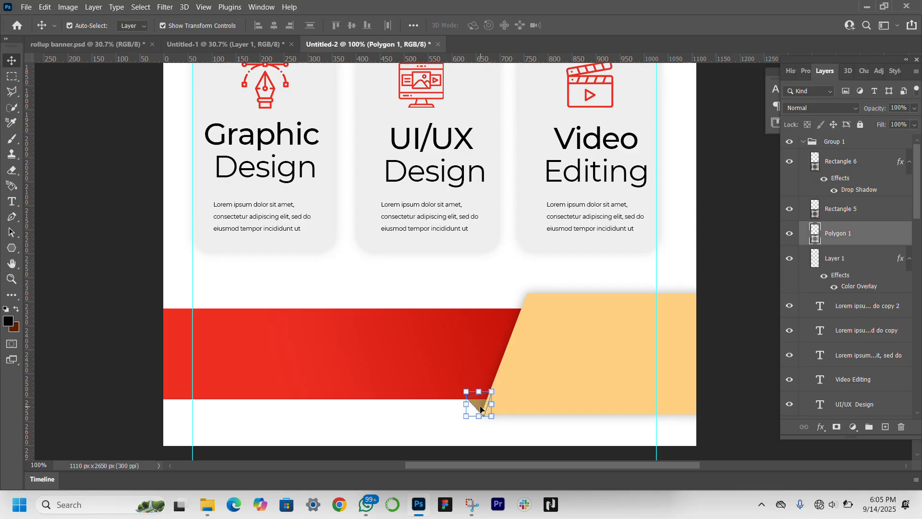
{"action": "key", "text": "Up"}
{"action": "key", "text": "Up"}
{"action": "key", "text": "Up"}
{"action": "key", "text": "Up"}
{"action": "left_click", "coordinate": [766, 444]}
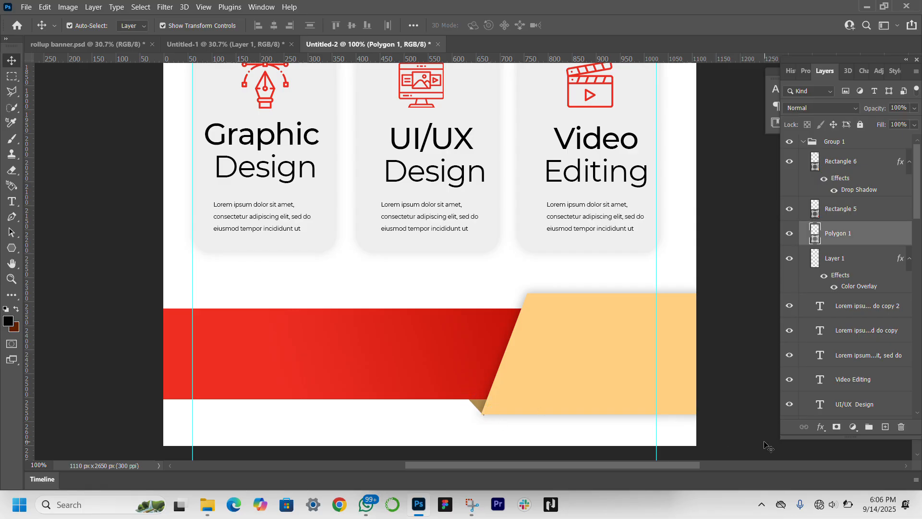
Step: Distort the fold triangle by pulling its bounding box's lower-right corner slightly inward to fit the orange shape's corner
{"action": "left_click", "coordinate": [478, 410]}
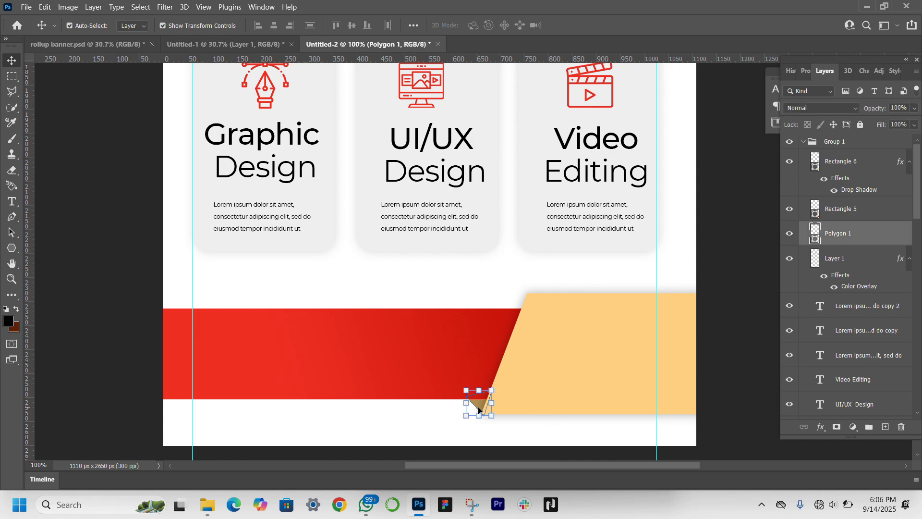
{"action": "key", "text": "ctrl"}
{"action": "left_click_drag", "start_coordinate": [491, 418], "coordinate": [487, 416]}
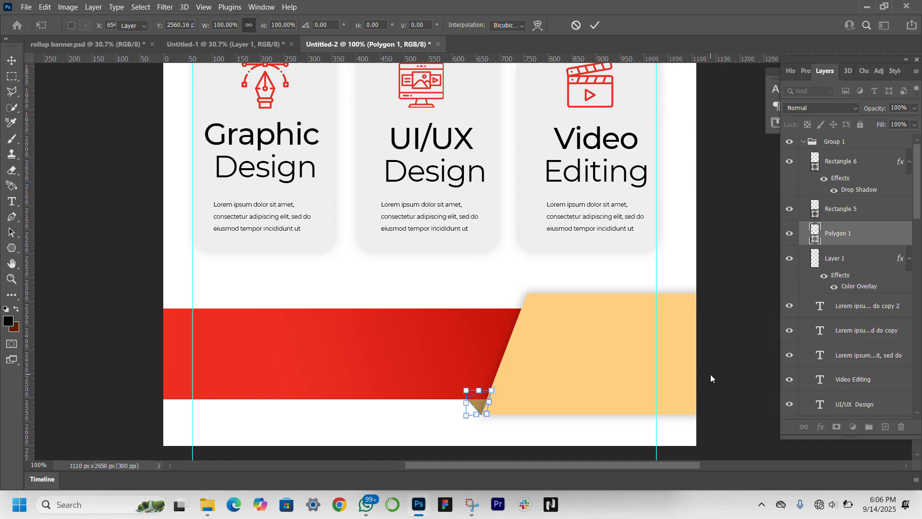
{"action": "key", "text": "Return"}
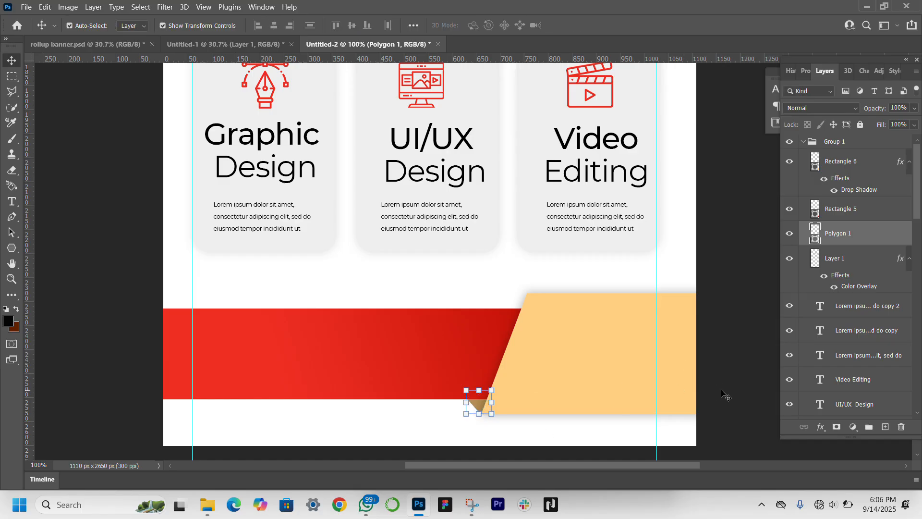
Step: Show the hidden feature-image QR code layer and bring it to the top of the layer stack, above the orange shape
{"action": "left_click", "coordinate": [720, 391]}
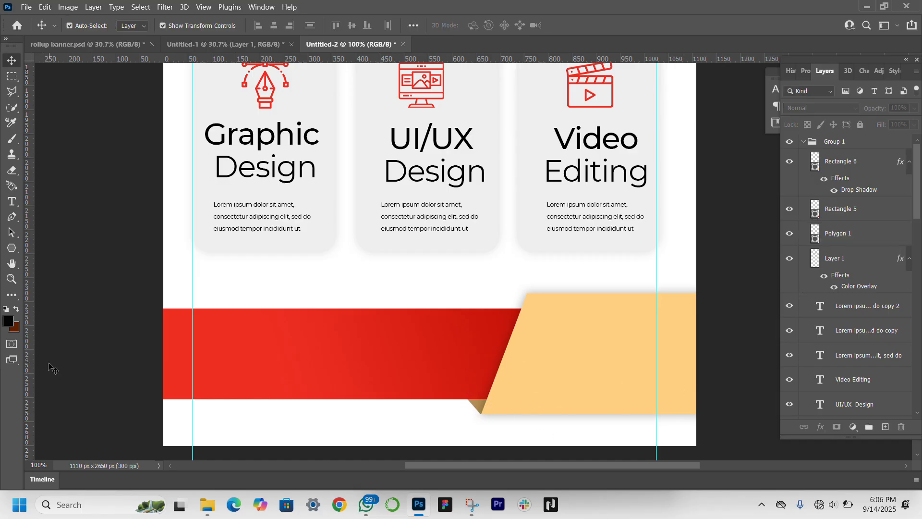
{"action": "left_click", "coordinate": [10, 281]}
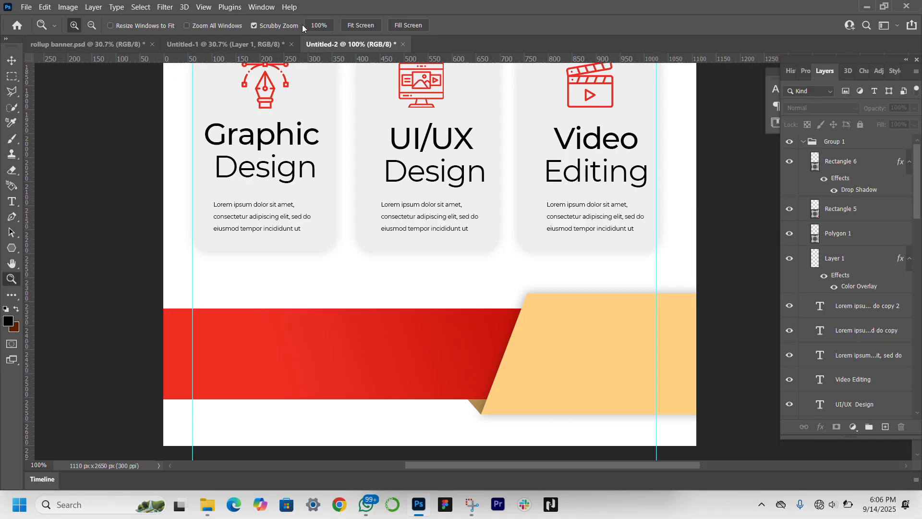
{"action": "left_click", "coordinate": [359, 26]}
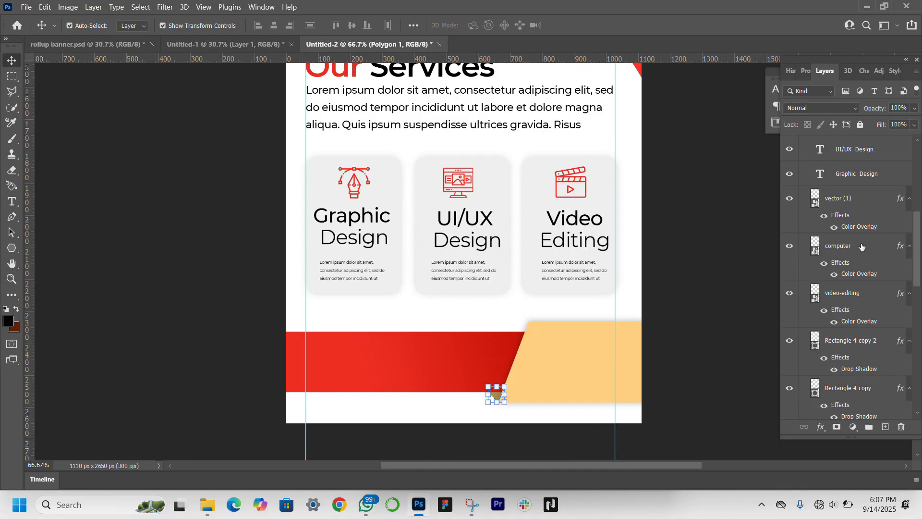
{"action": "scroll", "coordinate": [862, 247], "scroll_direction": "down", "scroll_amount": 12}
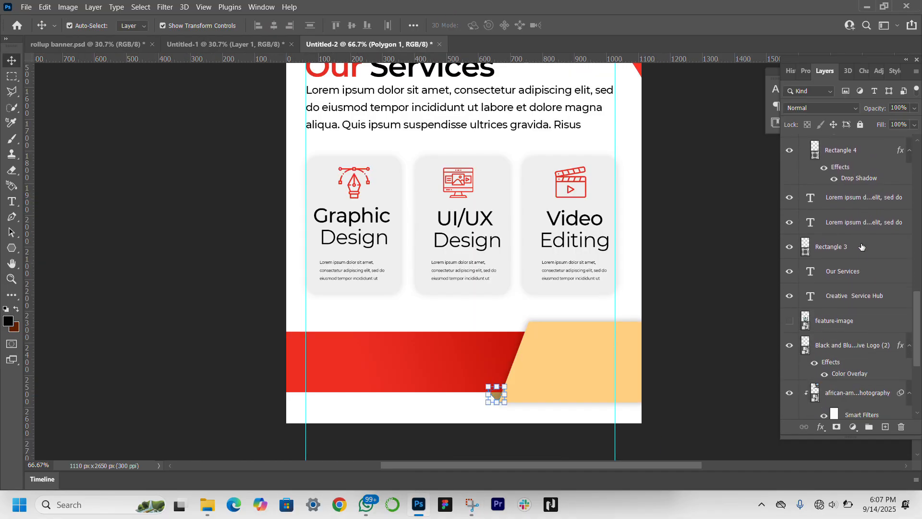
{"action": "scroll", "coordinate": [862, 247], "scroll_direction": "down", "scroll_amount": 3}
{"action": "left_click", "coordinate": [790, 246]}
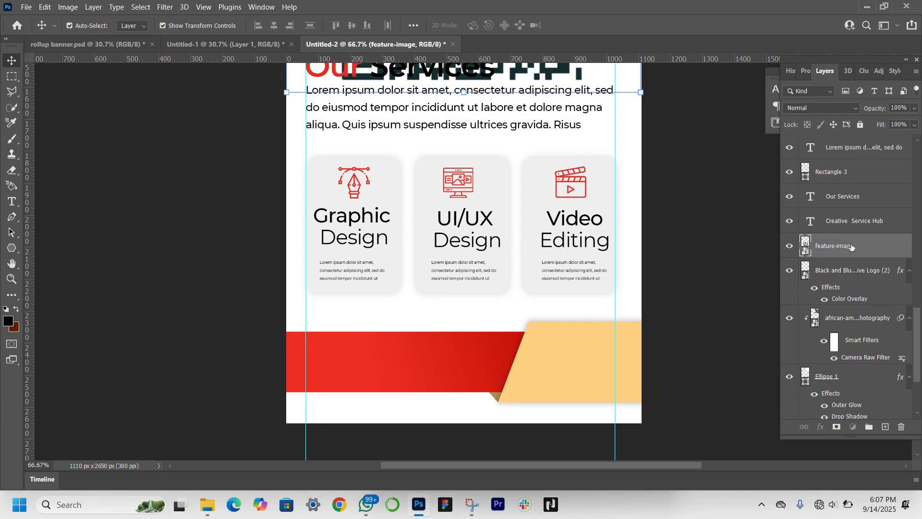
{"action": "left_click_drag", "start_coordinate": [851, 247], "coordinate": [859, 138]}
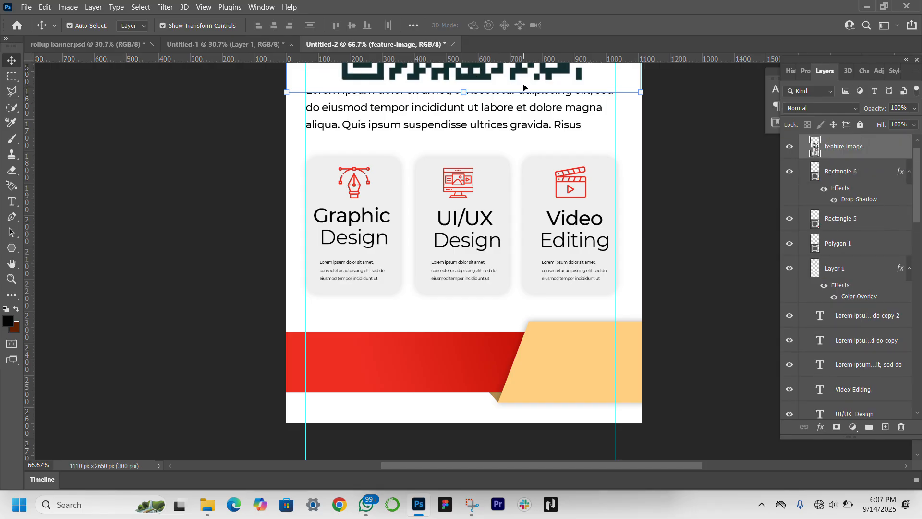
Step: Crop the QR code image's white side margins with a rectangular layer mask and convert the masked layer to a smart object
{"action": "left_click_drag", "start_coordinate": [524, 87], "coordinate": [560, 425]}
{"action": "left_click_drag", "start_coordinate": [519, 379], "coordinate": [486, 291]}
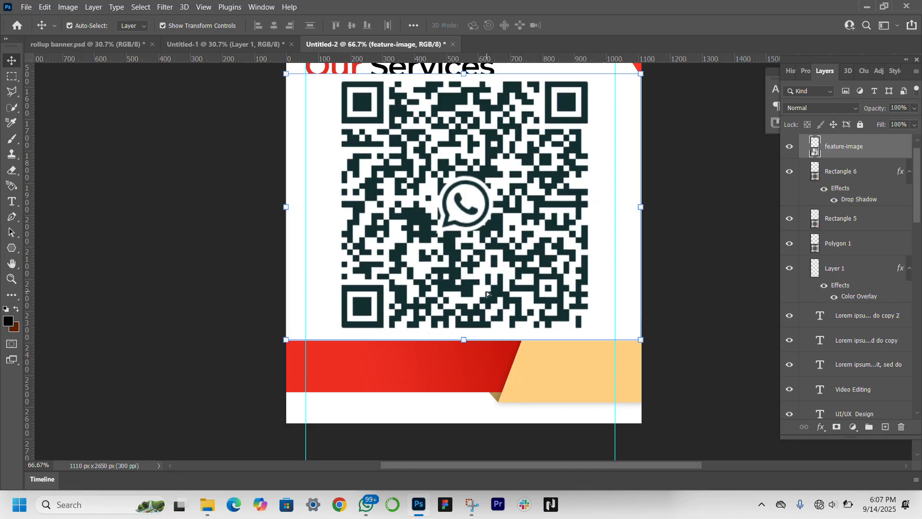
{"action": "left_click", "coordinate": [12, 76]}
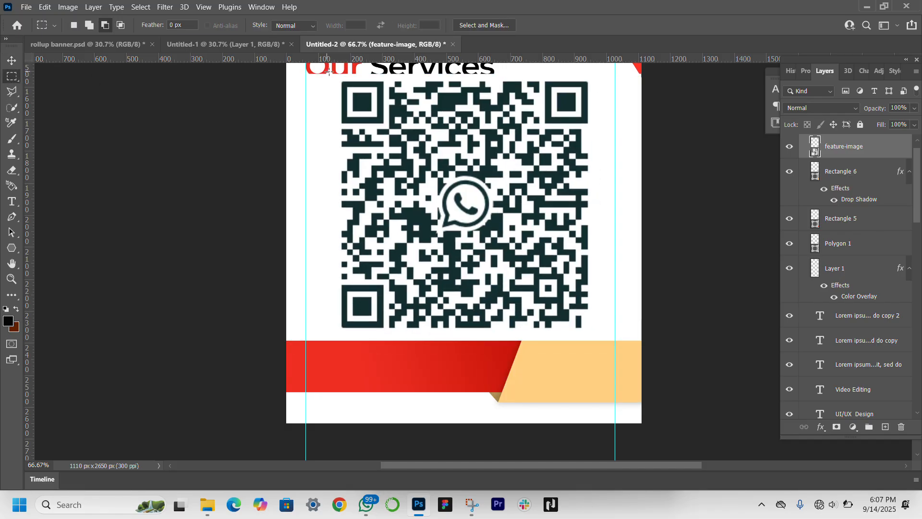
{"action": "left_click_drag", "start_coordinate": [330, 72], "coordinate": [603, 344]}
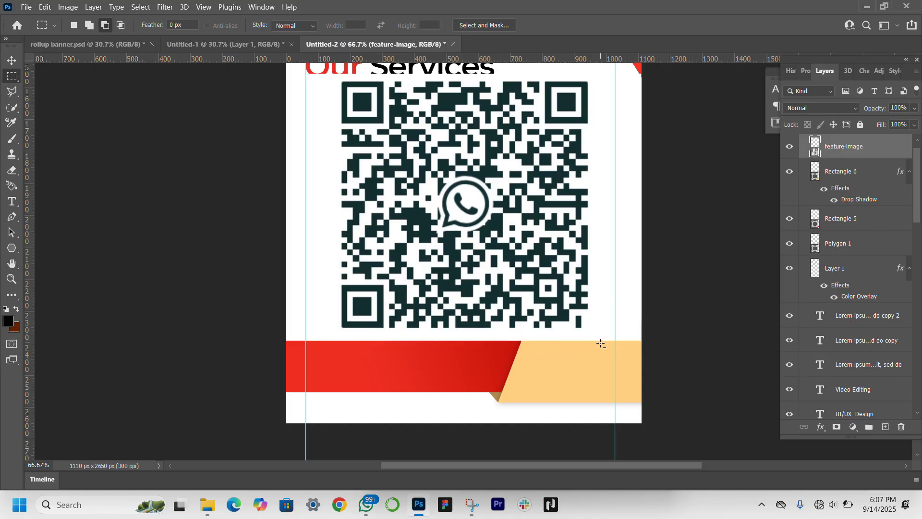
{"action": "left_click", "coordinate": [836, 427]}
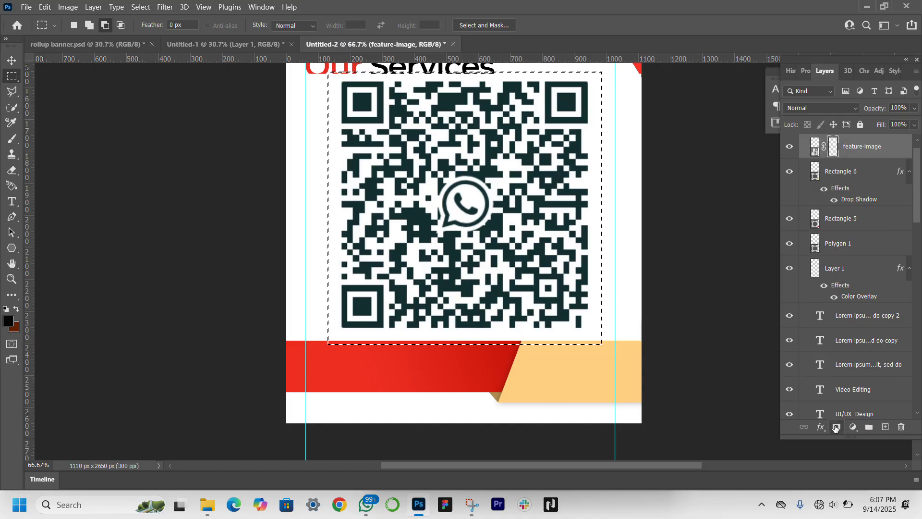
{"action": "right_click", "coordinate": [856, 153]}
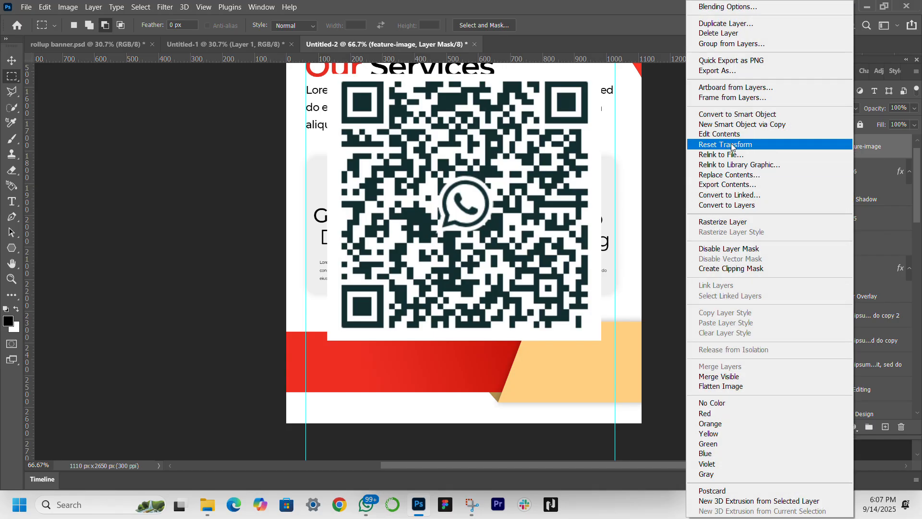
{"action": "left_click", "coordinate": [731, 117]}
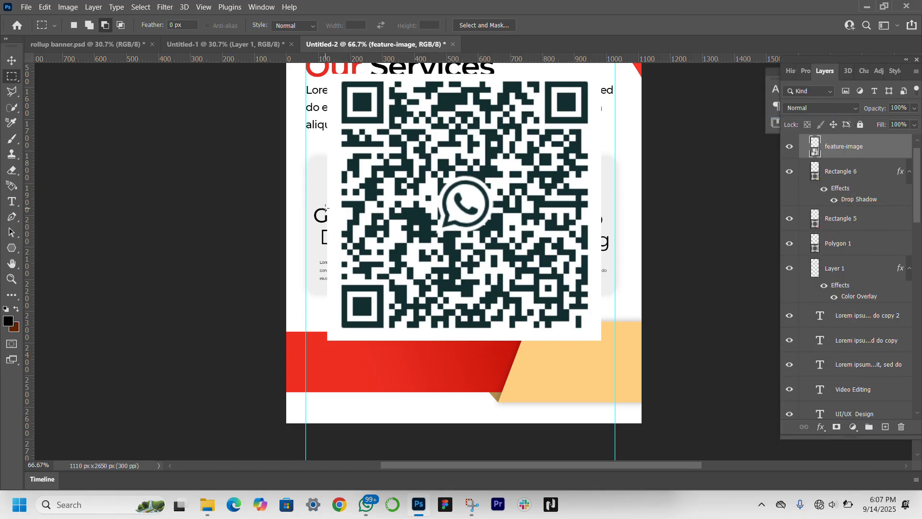
Step: Scale the QR code down to about 140 px wide and place it in the middle of the orange footer shape
{"action": "left_click", "coordinate": [12, 60]}
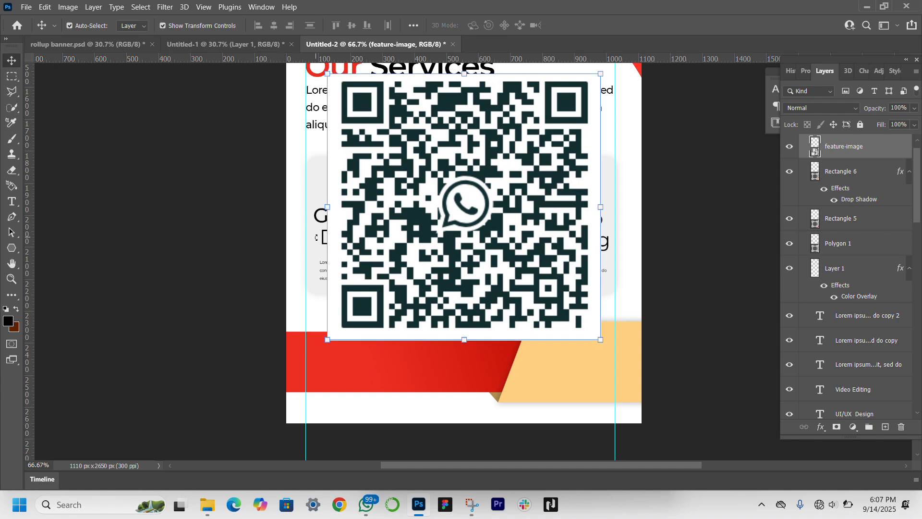
{"action": "left_click_drag", "start_coordinate": [327, 206], "coordinate": [599, 365]}
{"action": "key", "text": "Return"}
Step: Shift the orange footer shape together with its fold triangle about 30 px to the right
{"action": "left_click", "coordinate": [624, 390]}
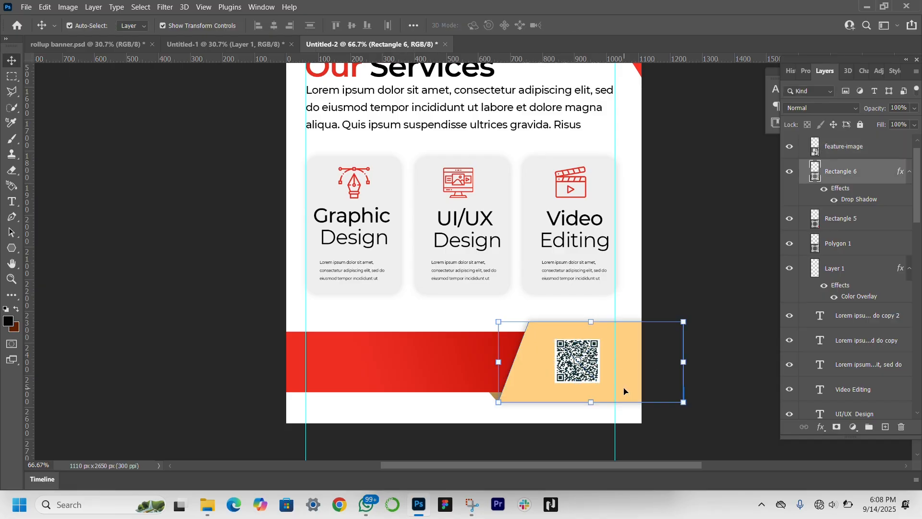
{"action": "left_click", "coordinate": [850, 243], "text": "ctrl"}
{"action": "key", "text": "Right"}
{"action": "key", "text": "Right"}
{"action": "key", "text": "Right"}
{"action": "key", "text": "Right"}
{"action": "key", "text": "Right"}
{"action": "key", "text": "Right"}
{"action": "key", "text": "Right"}
{"action": "key", "text": "Right"}
{"action": "key", "text": "Right"}
{"action": "key", "text": "Right"}
{"action": "key", "text": "Right"}
{"action": "key", "text": "Right"}
{"action": "key", "text": "Right"}
{"action": "key", "text": "Right"}
{"action": "key", "text": "Right"}
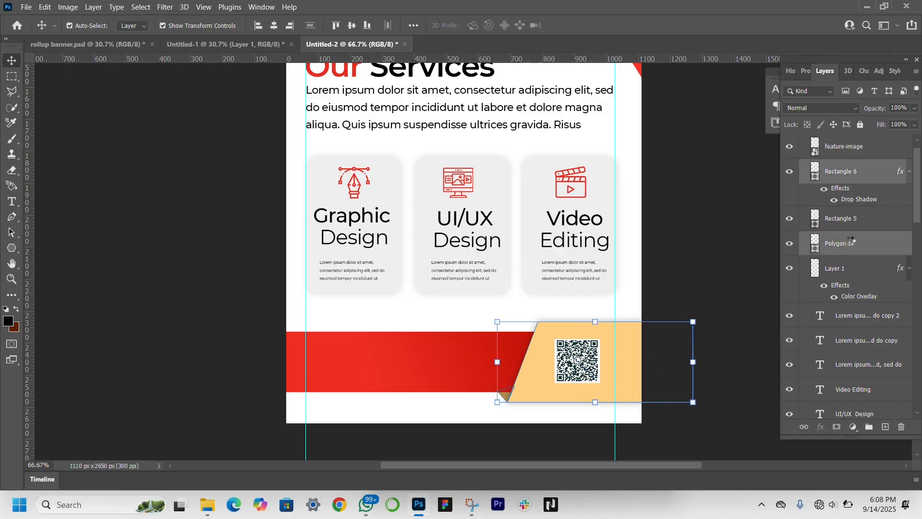
Step: Enlarge the QR code to about 170 px wide and recentre it on the visible part of the orange shape
{"action": "left_click_drag", "start_coordinate": [564, 371], "coordinate": [577, 374]}
{"action": "left_click_drag", "start_coordinate": [569, 342], "coordinate": [560, 332]}
{"action": "left_click_drag", "start_coordinate": [595, 357], "coordinate": [590, 360]}
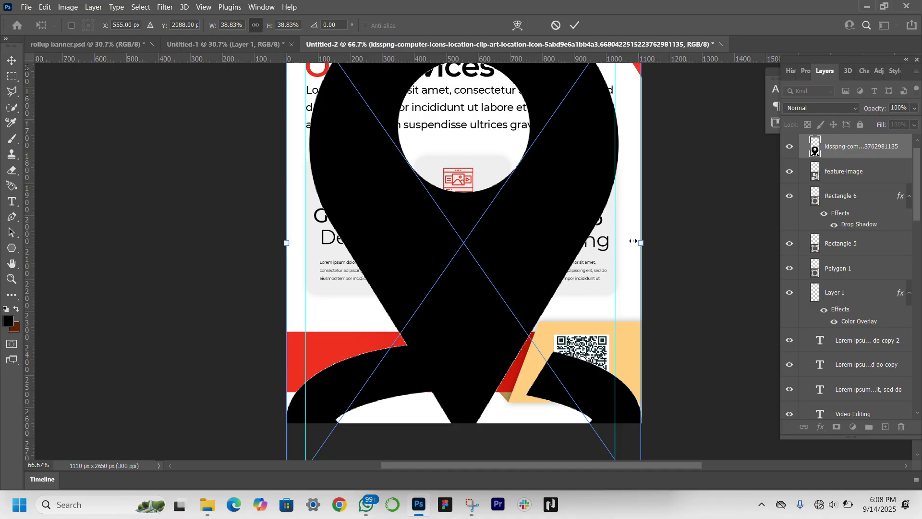
Step: Scale the location icon to 1.32% at the red strip's lower-left guide, and place a small WhatsApp icon near the strip's middle
{"action": "left_click_drag", "start_coordinate": [633, 241], "coordinate": [319, 380]}
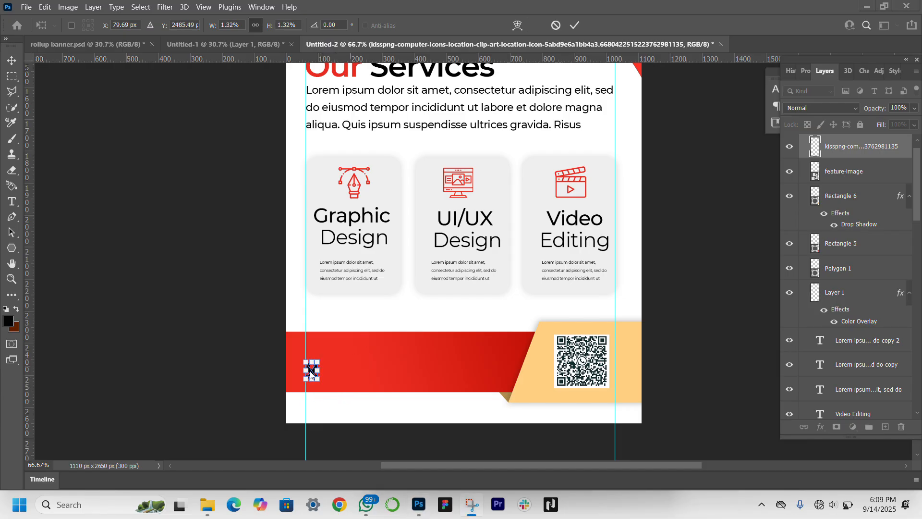
{"action": "left_click_drag", "start_coordinate": [641, 243], "coordinate": [432, 349]}
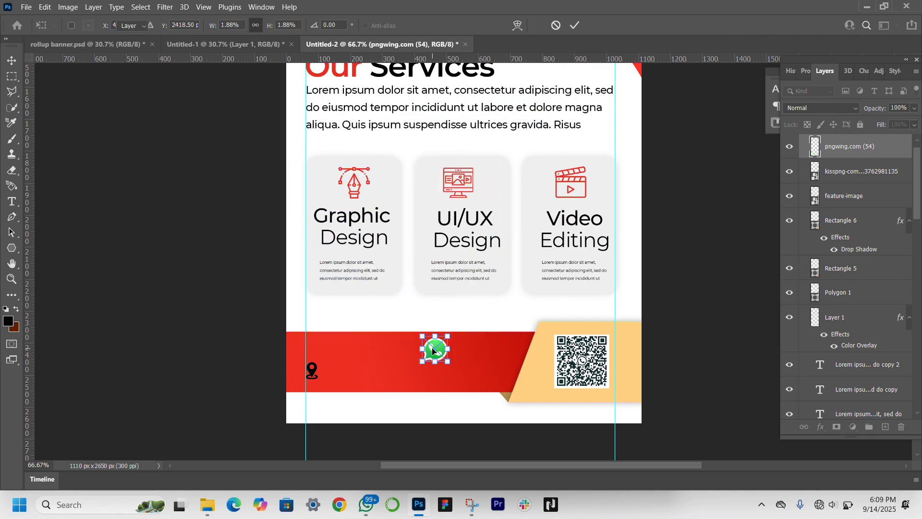
{"action": "key", "text": "ctrl+z"}
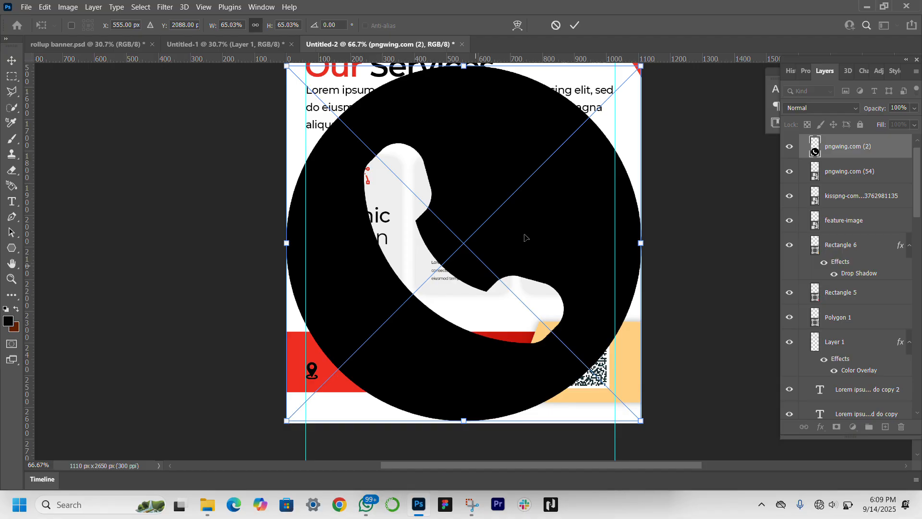
Step: Scale the placed phone icon to 3.31% and position it against the left guide above the location icon
{"action": "left_click_drag", "start_coordinate": [603, 249], "coordinate": [305, 244]}
{"action": "left_click_drag", "start_coordinate": [299, 244], "coordinate": [318, 345]}
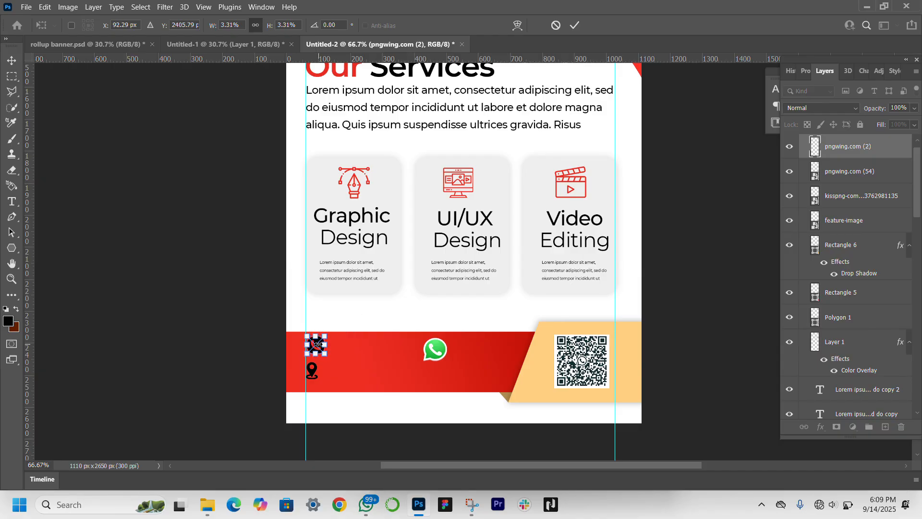
{"action": "key", "text": "Return"}
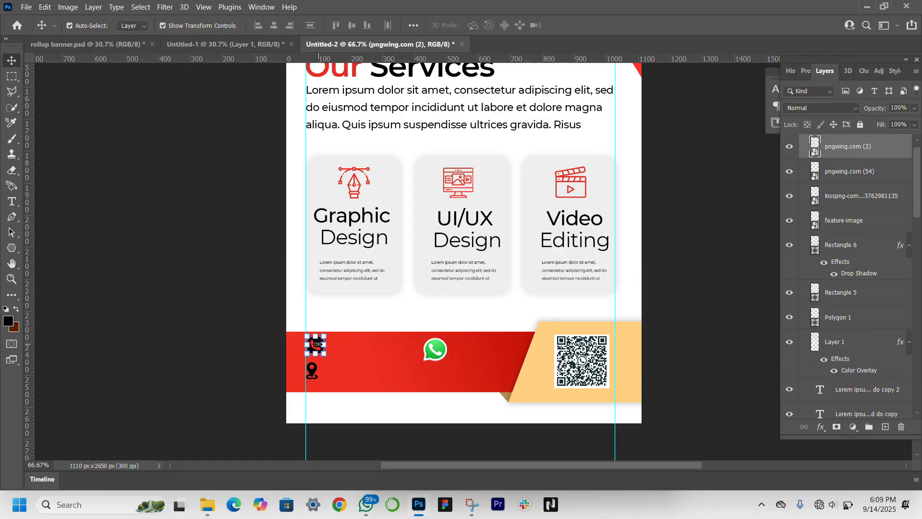
{"action": "left_click", "coordinate": [144, 370]}
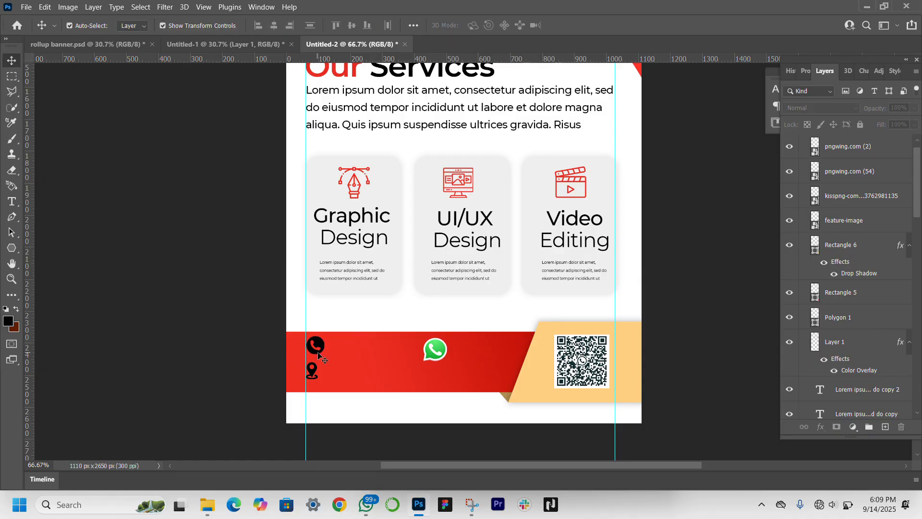
Step: Reduce the phone icon to 2.46%, keeping its left edge on the guide, to match the location icon's width
{"action": "left_click", "coordinate": [311, 371]}
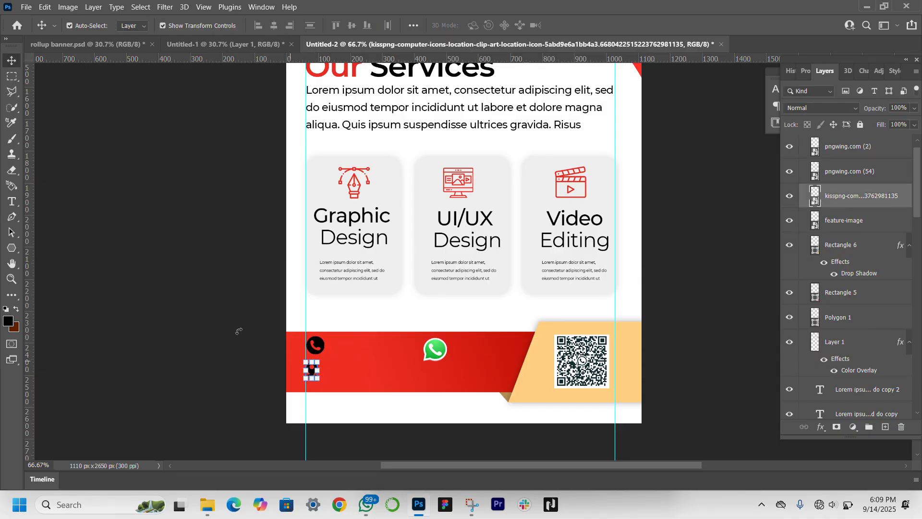
{"action": "left_click", "coordinate": [12, 279]}
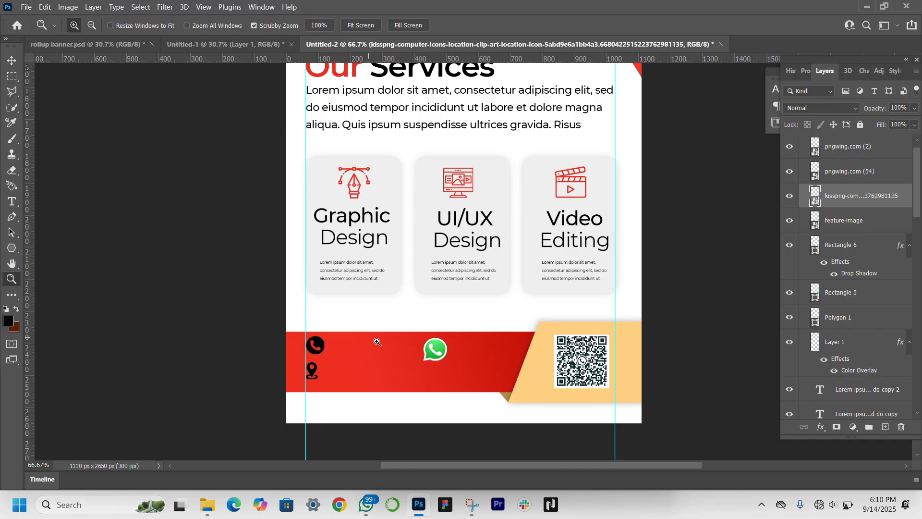
{"action": "left_click", "coordinate": [389, 366]}
{"action": "left_click", "coordinate": [11, 61]}
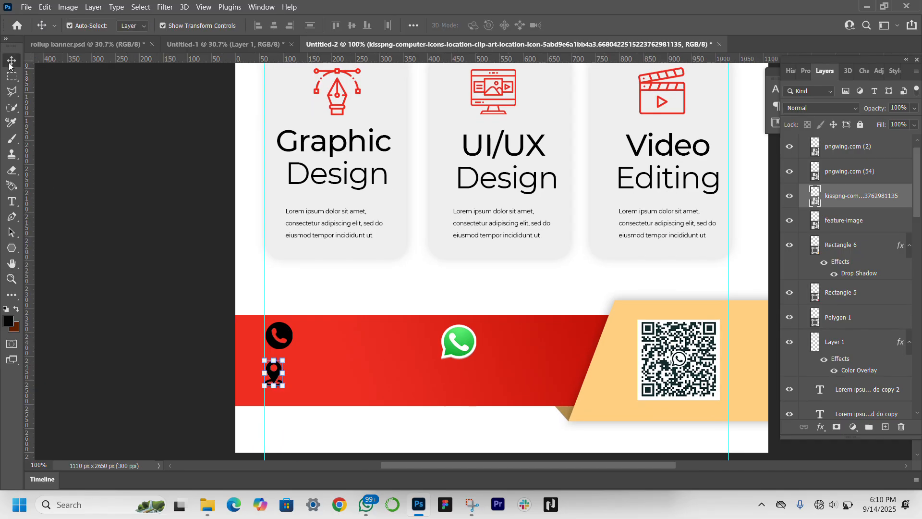
{"action": "left_click", "coordinate": [284, 336]}
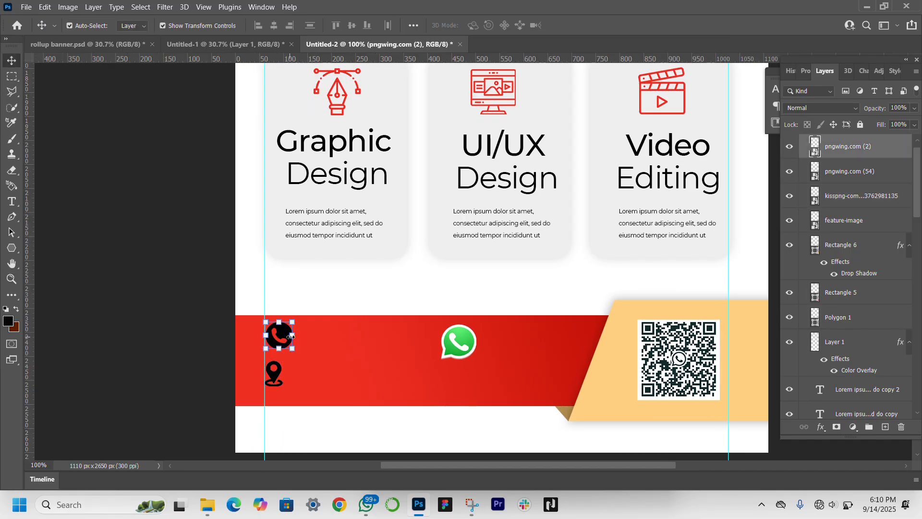
{"action": "left_click_drag", "start_coordinate": [292, 336], "coordinate": [289, 337]}
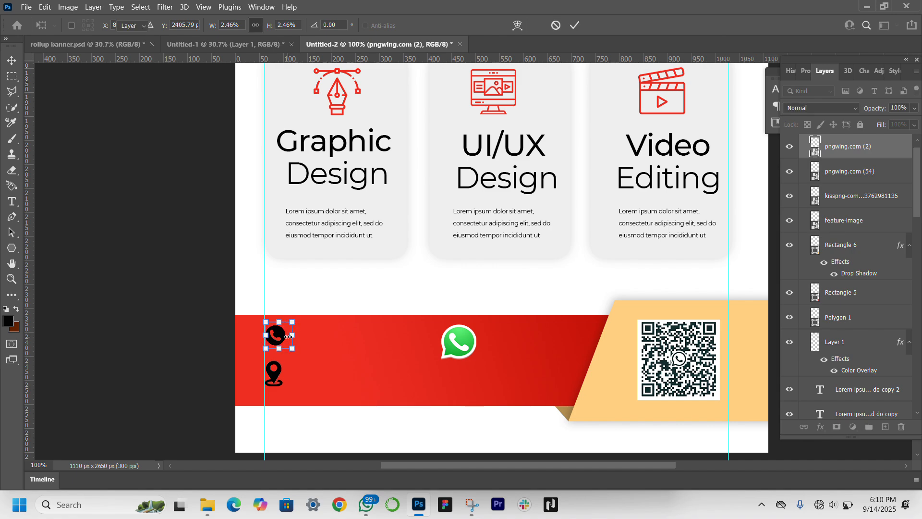
{"action": "double_click", "coordinate": [279, 338]}
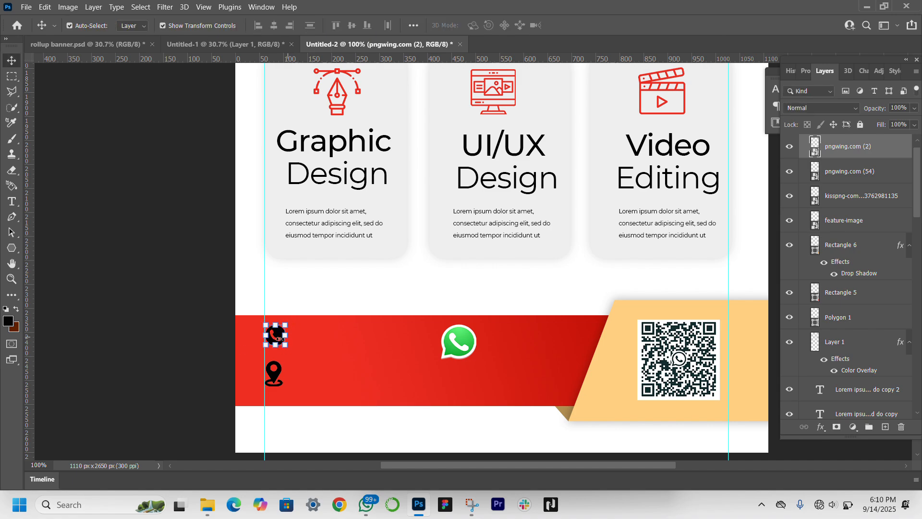
Step: Apply a white Color Overlay at 100% opacity, Normal blend mode, to the phone icon
{"action": "left_click", "coordinate": [805, 70]}
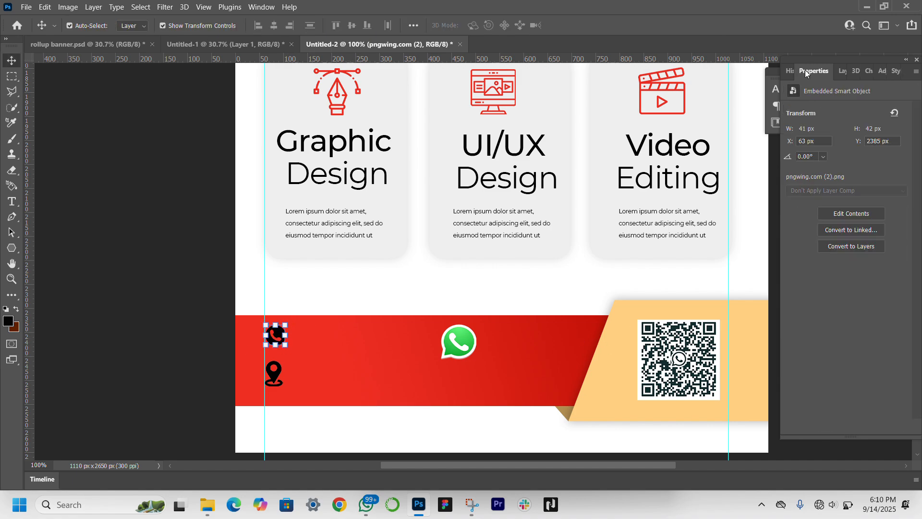
{"action": "left_click", "coordinate": [843, 71]}
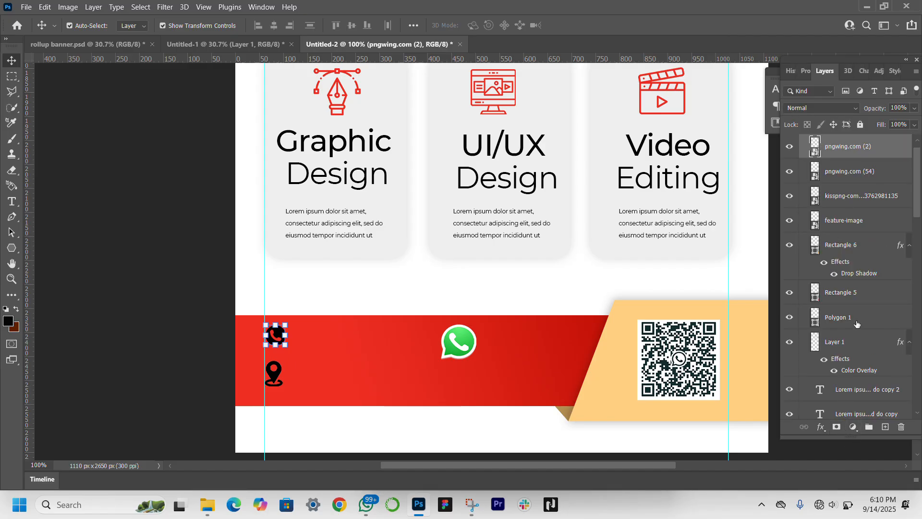
{"action": "left_click", "coordinate": [823, 427]}
{"action": "left_click", "coordinate": [841, 386]}
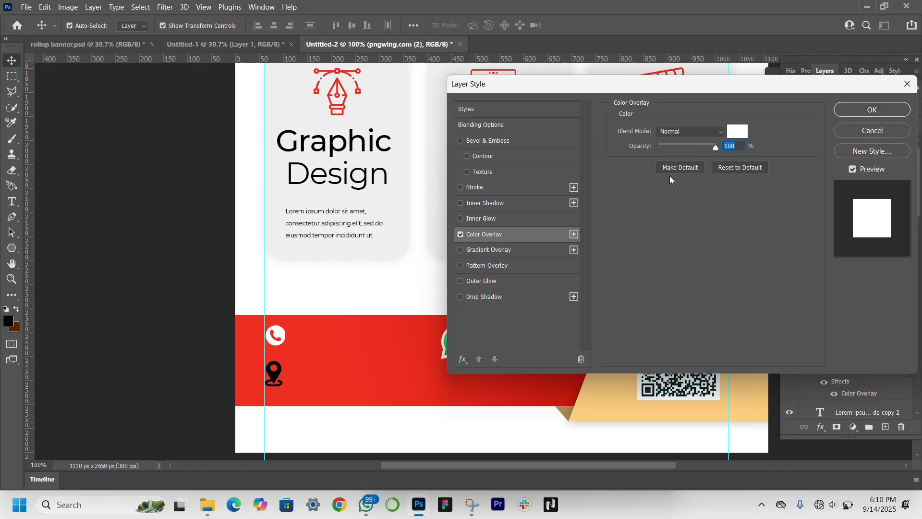
{"action": "key", "text": "Return"}
Step: Lower the location icon slightly, then shrink the WhatsApp icon to the phone icon's size and align it in the same row
{"action": "left_click", "coordinate": [278, 375]}
{"action": "left_click_drag", "start_coordinate": [278, 375], "coordinate": [279, 386]}
{"action": "left_click", "coordinate": [459, 342]}
{"action": "left_click_drag", "start_coordinate": [479, 342], "coordinate": [418, 337]}
{"action": "left_click", "coordinate": [207, 357]}
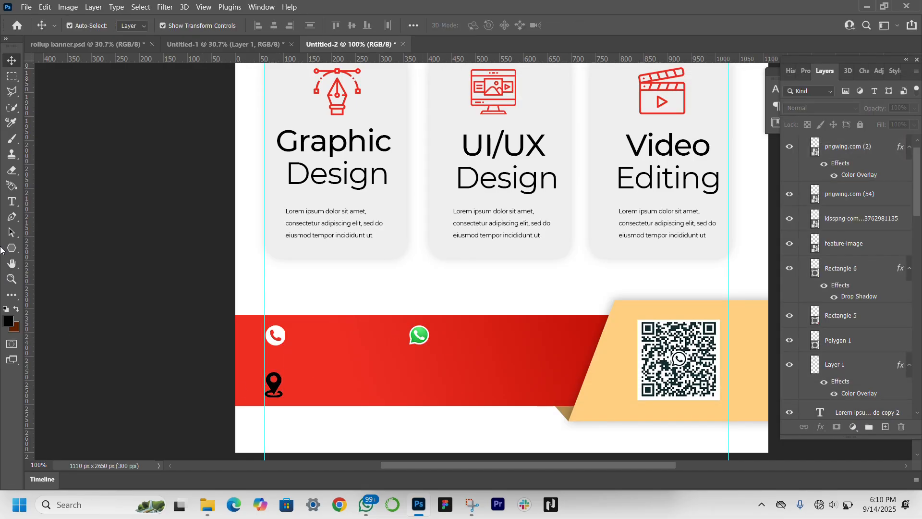
Step: Add a 3 pt Montserrat Regular text line beside the phone icon containing the contact phone number
{"action": "left_click", "coordinate": [10, 202]}
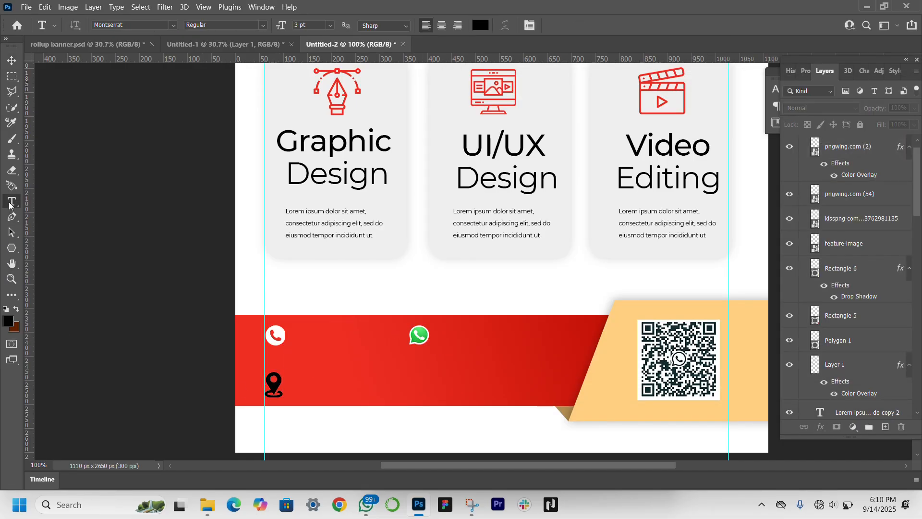
{"action": "left_click", "coordinate": [303, 336]}
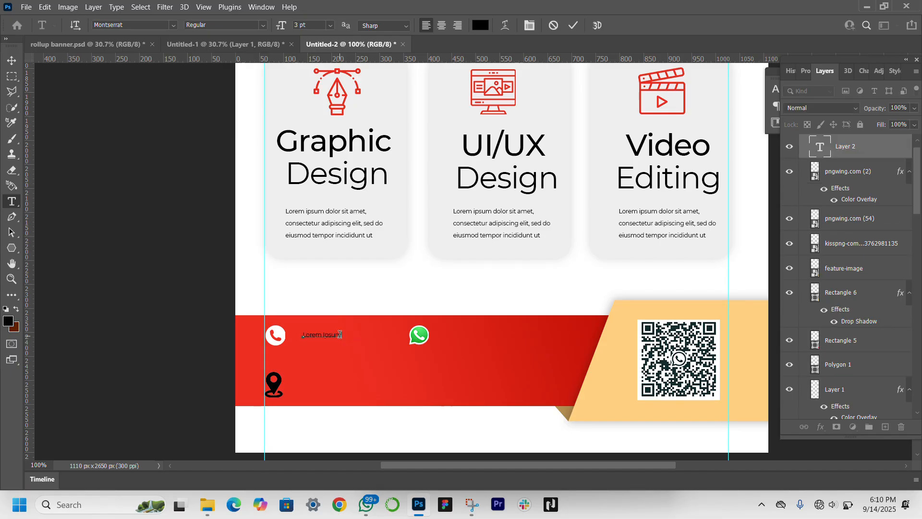
{"action": "left_click_drag", "start_coordinate": [314, 336], "coordinate": [344, 335]}
{"action": "left_click", "coordinate": [347, 343]}
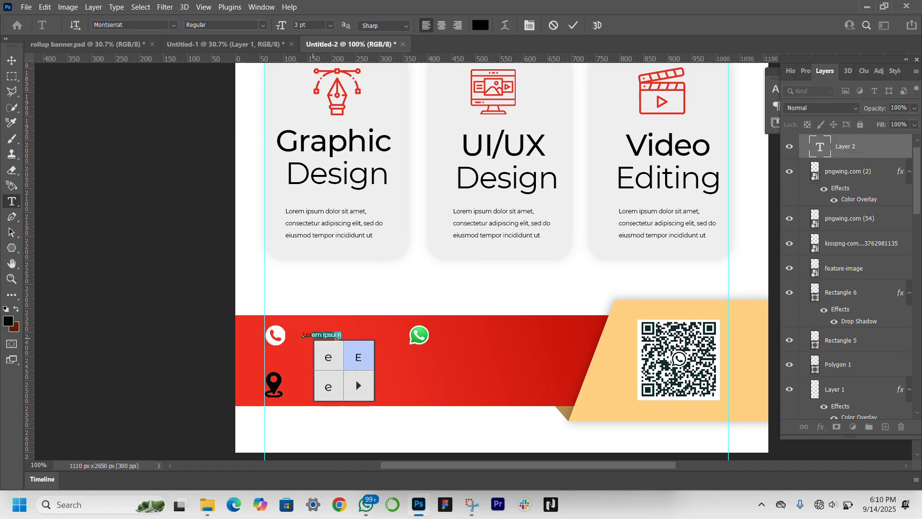
{"action": "left_click", "coordinate": [338, 336]}
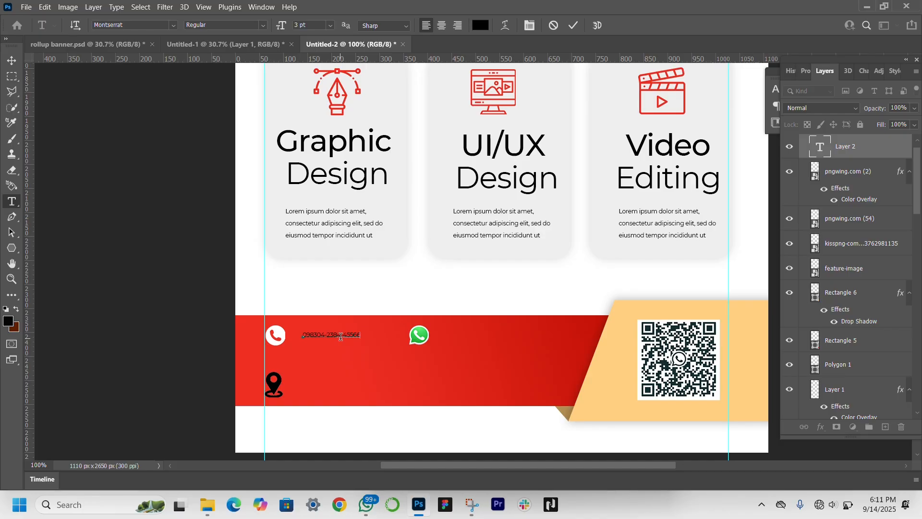
Step: Enlarge the phone number text to 169.22% beside the phone icon and set its colour to white (ffffff)
{"action": "left_click", "coordinate": [11, 60]}
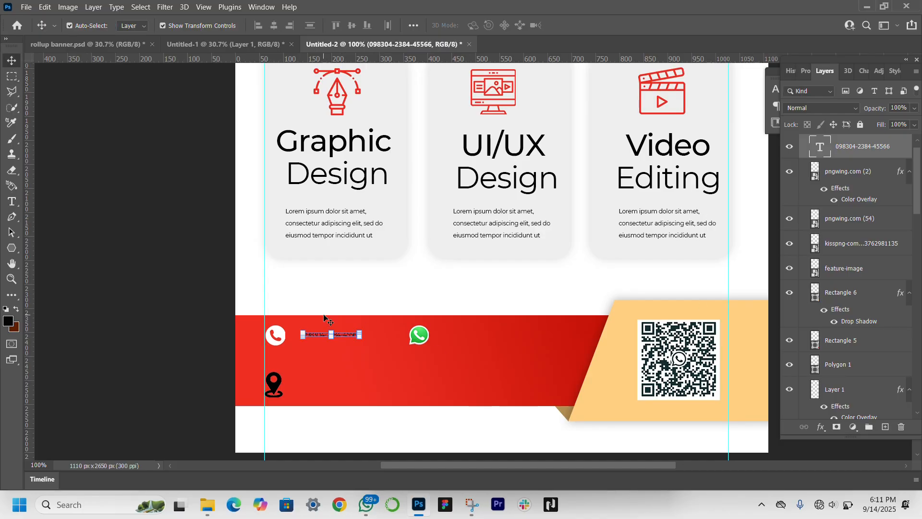
{"action": "mouse_move", "coordinate": [359, 332]}
{"action": "left_mouse_down"}
{"action": "mouse_move", "coordinate": [406, 326]}
{"action": "mouse_move", "coordinate": [368, 340]}
{"action": "left_mouse_up"}
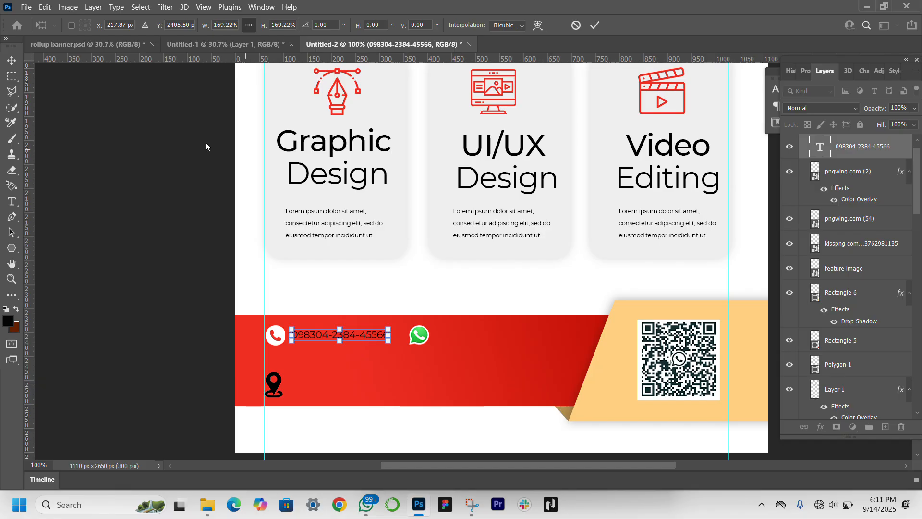
{"action": "left_click", "coordinate": [807, 73]}
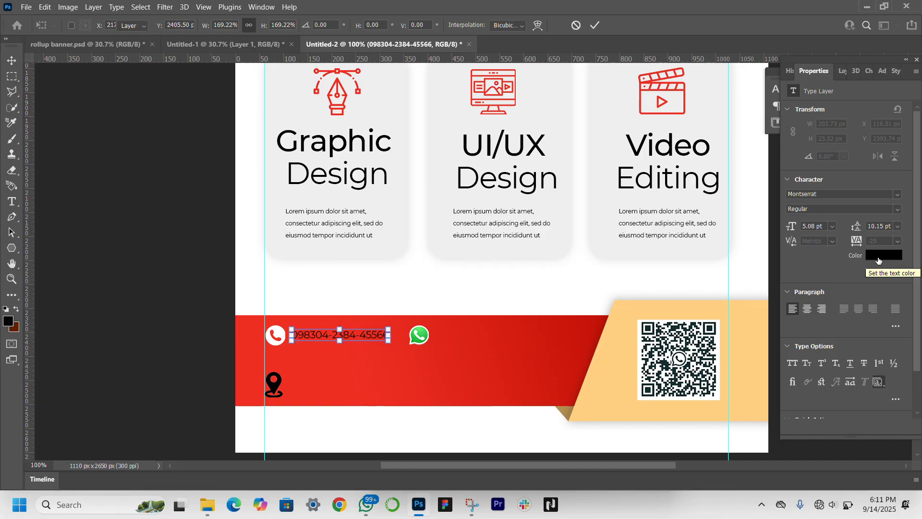
{"action": "left_click", "coordinate": [879, 261]}
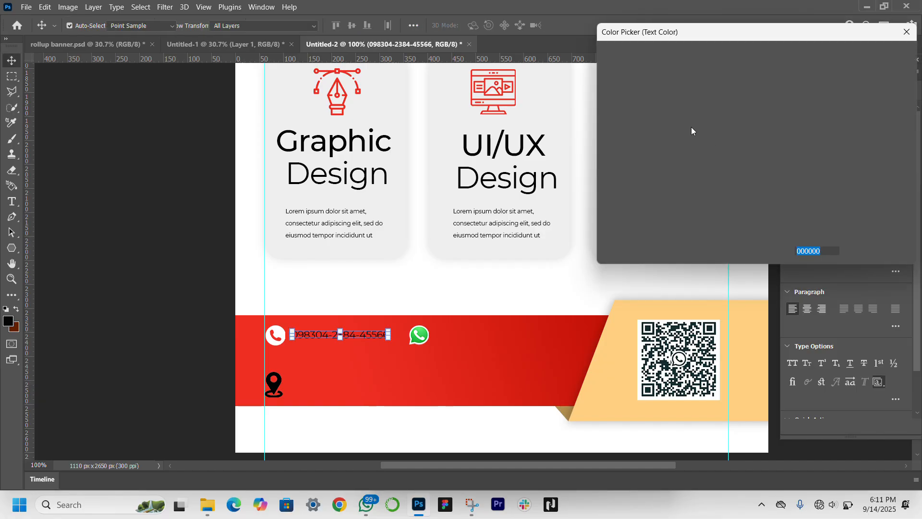
{"action": "left_click_drag", "start_coordinate": [664, 116], "coordinate": [543, 2]}
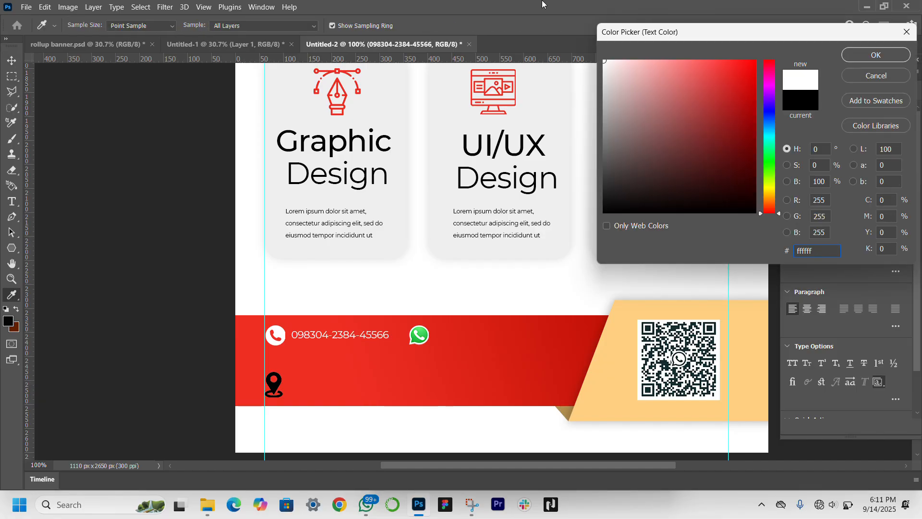
{"action": "key", "text": "Return"}
Step: Set the phone number's font weight to Montserrat Medium and nudge it slightly left and down to line up with the phone icon
{"action": "left_click", "coordinate": [889, 211]}
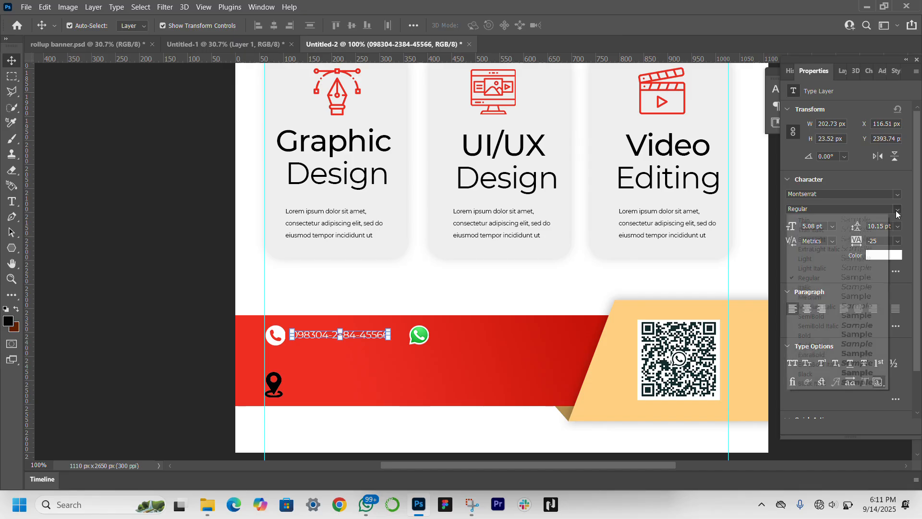
{"action": "left_click", "coordinate": [848, 299]}
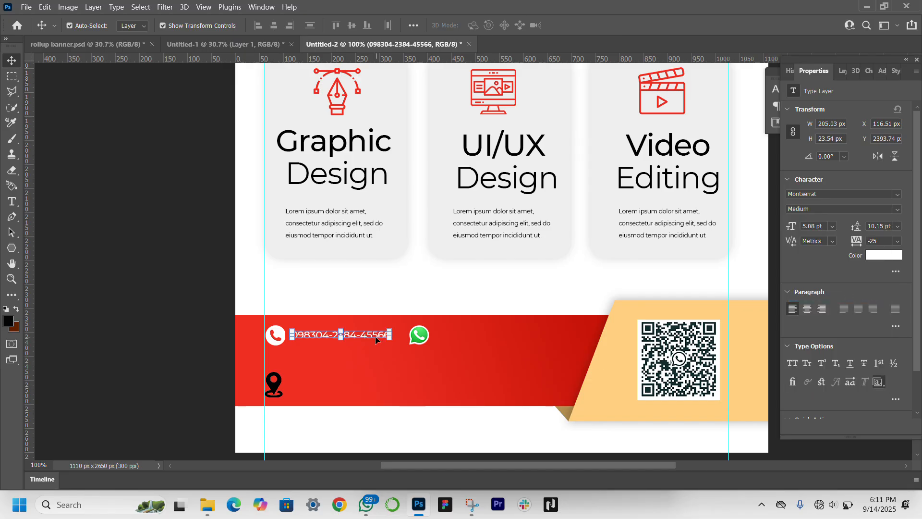
{"action": "key", "text": "Left"}
{"action": "key", "text": "Left"}
{"action": "key", "text": "Down"}
{"action": "key", "text": "Down"}
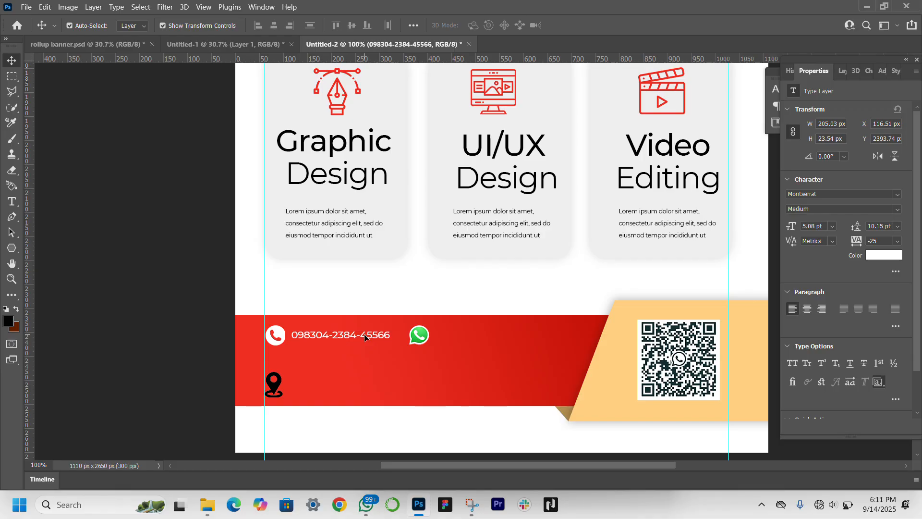
Step: Duplicate the phone number beside the WhatsApp and location icons, and replace the copy at the location icon with the business's street address
{"action": "left_click_drag", "start_coordinate": [370, 333], "coordinate": [368, 387]}
{"action": "double_click", "coordinate": [369, 386]}
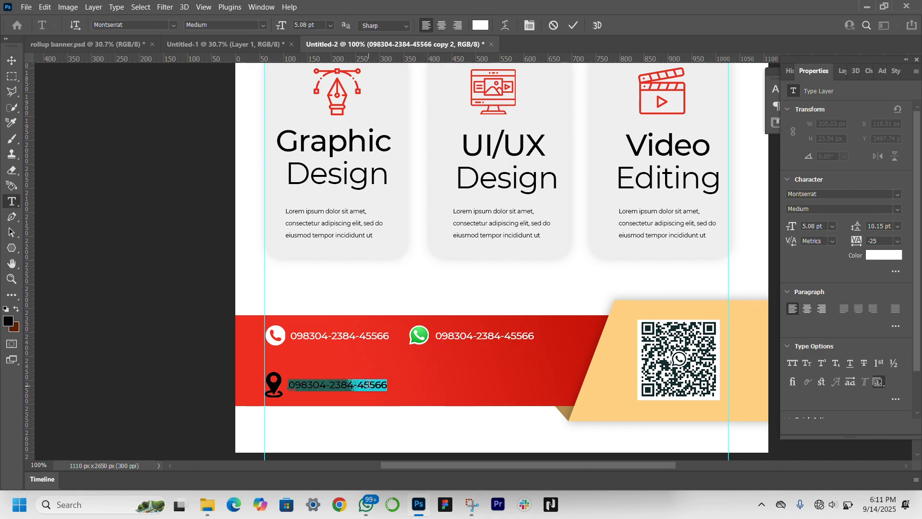
{"action": "type", "text": "WE"}
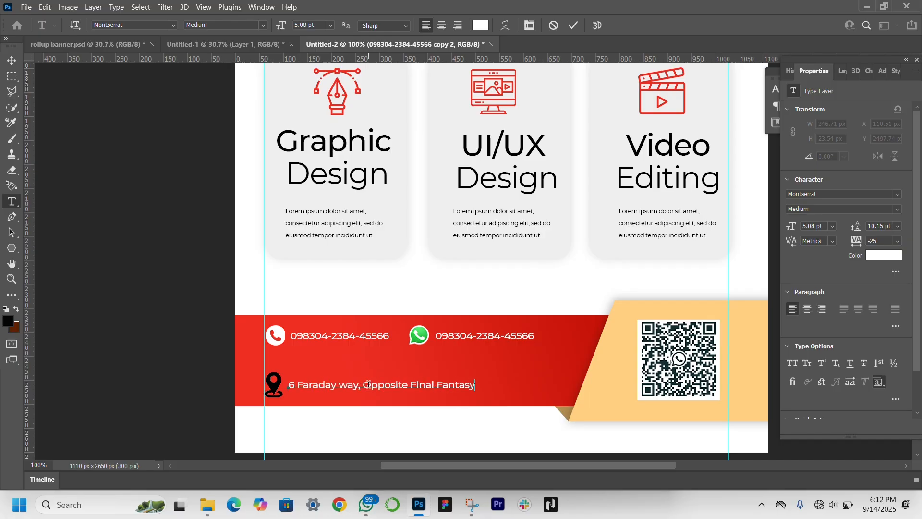
{"action": "left_click", "coordinate": [11, 62]}
{"action": "left_click", "coordinate": [80, 314]}
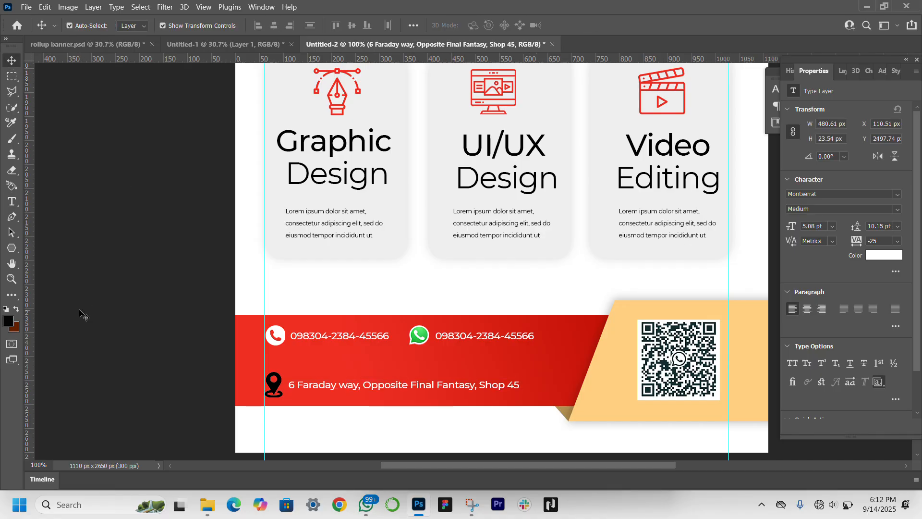
Step: Scale the address line to 106.32% so its end aligns with the phone number beside the WhatsApp icon
{"action": "left_click", "coordinate": [448, 390]}
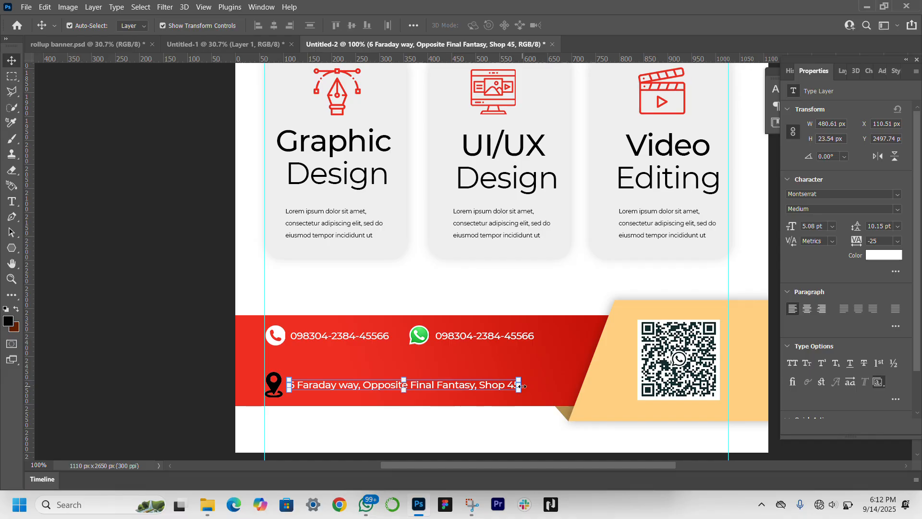
{"action": "left_click_drag", "start_coordinate": [522, 386], "coordinate": [534, 386]}
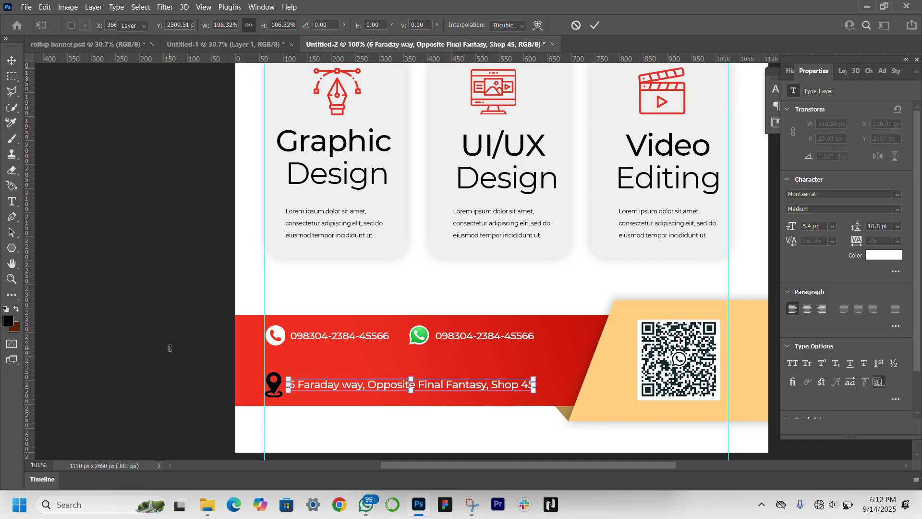
{"action": "left_click", "coordinate": [199, 344]}
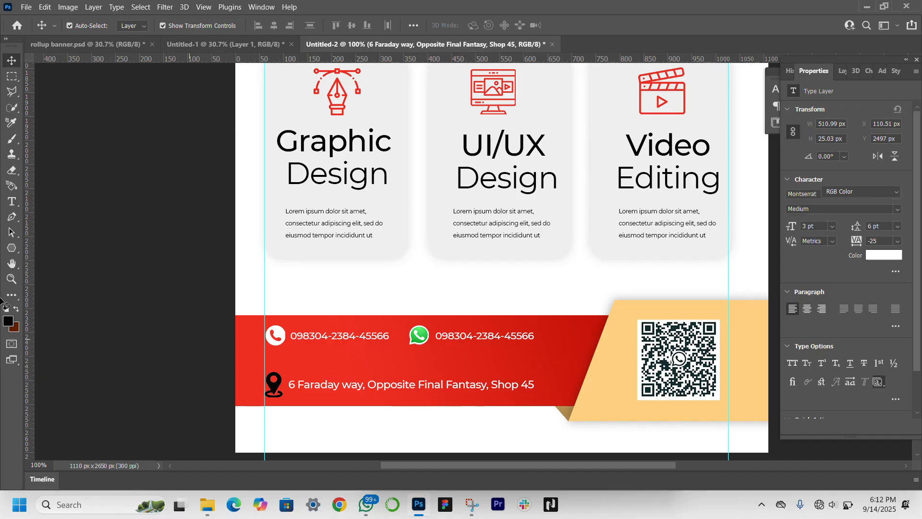
Step: Draw a white circle with the Ellipse tool over the location icon, the same size as the phone icon
{"action": "left_click", "coordinate": [10, 253]}
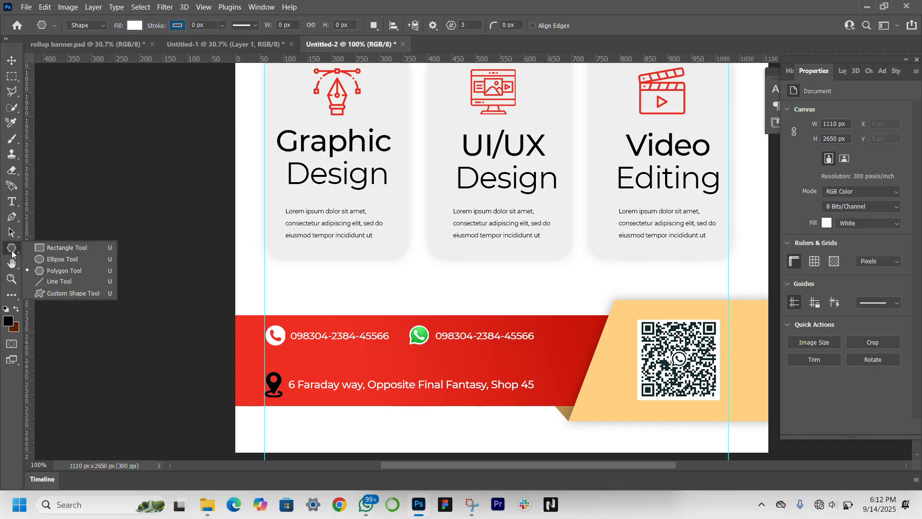
{"action": "left_click", "coordinate": [58, 270]}
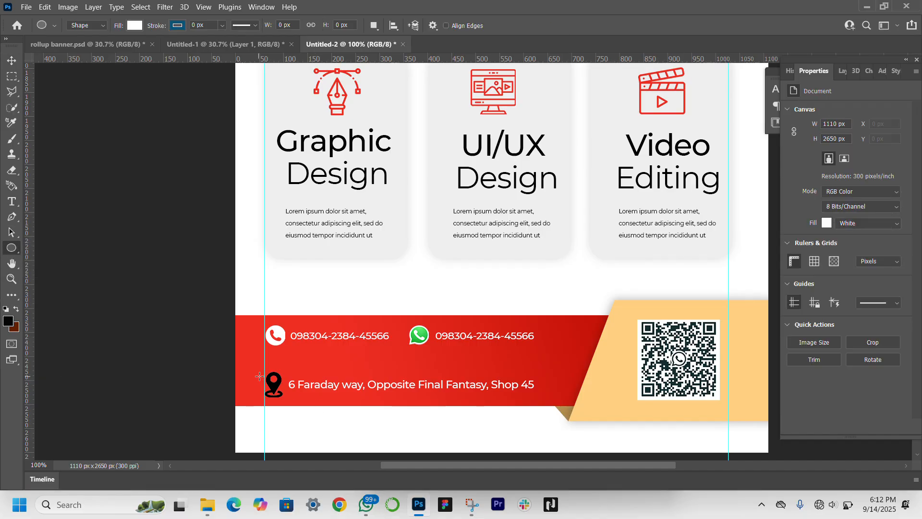
{"action": "left_click_drag", "start_coordinate": [265, 375], "coordinate": [286, 397]}
Step: Bring the location icon to the top of the layer stack, then shrink and centre it inside the white circle
{"action": "left_click", "coordinate": [843, 70]}
{"action": "left_click", "coordinate": [838, 321]}
{"action": "left_click", "coordinate": [840, 299]}
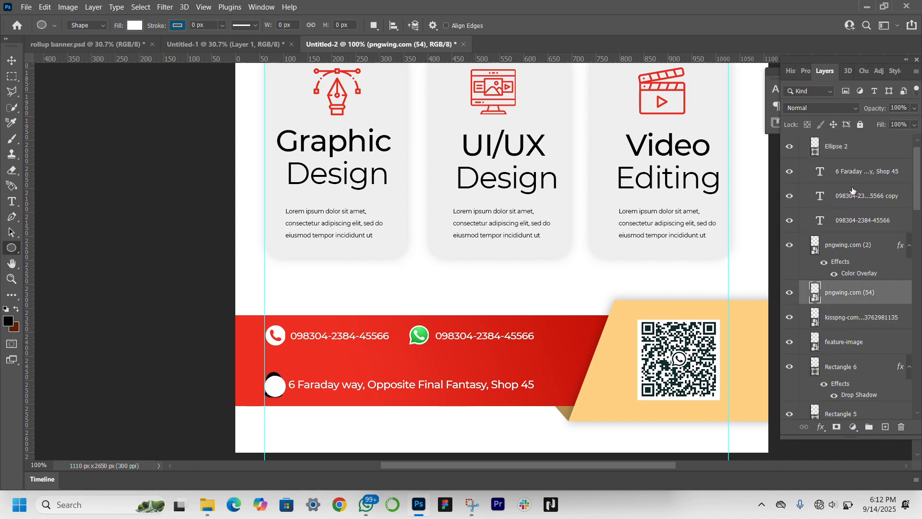
{"action": "scroll", "coordinate": [841, 299], "scroll_direction": "down", "scroll_amount": 5}
{"action": "key", "text": "v"}
{"action": "left_click", "coordinate": [276, 384]}
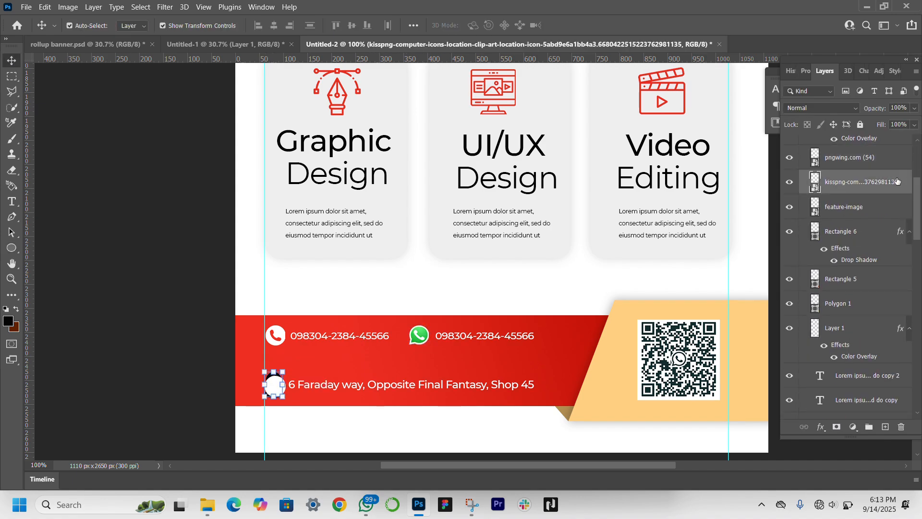
{"action": "key", "text": "ctrl+shift+bracketright"}
{"action": "left_click_drag", "start_coordinate": [274, 372], "coordinate": [274, 379]}
{"action": "key", "text": "Right"}
{"action": "key", "text": "Right"}
{"action": "key", "text": "Return"}
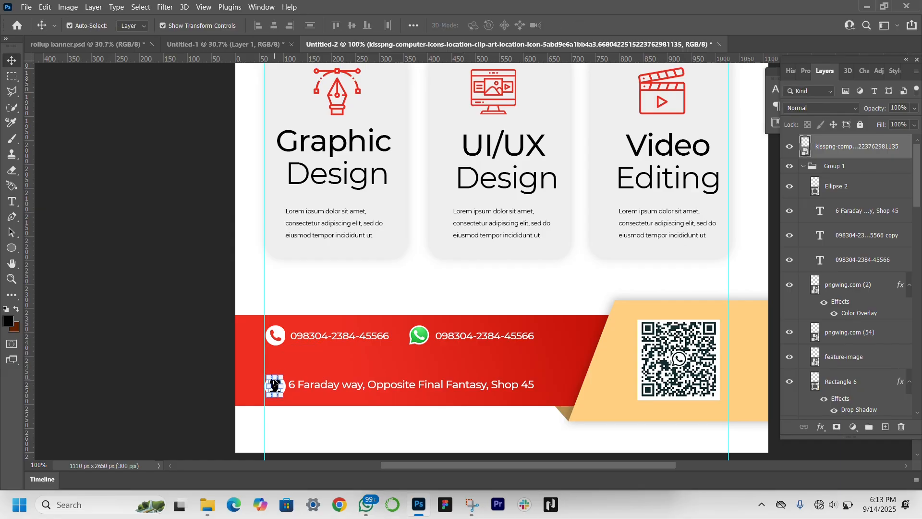
Step: Apply a Color Overlay to the location icon in the footer strip's red, at Normal blend mode and 100% opacity
{"action": "left_click", "coordinate": [805, 71]}
{"action": "left_click", "coordinate": [827, 72]}
{"action": "left_click", "coordinate": [853, 426]}
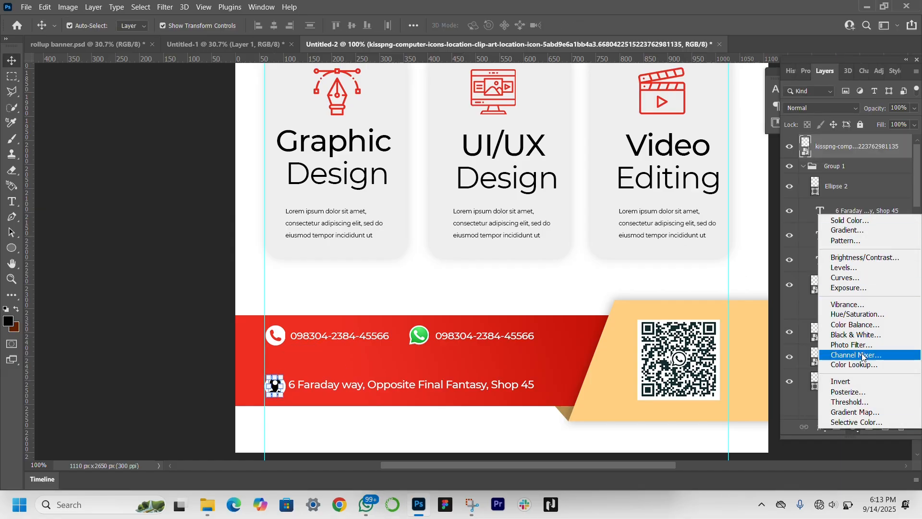
{"action": "left_click", "coordinate": [821, 427]}
{"action": "left_click", "coordinate": [476, 275]}
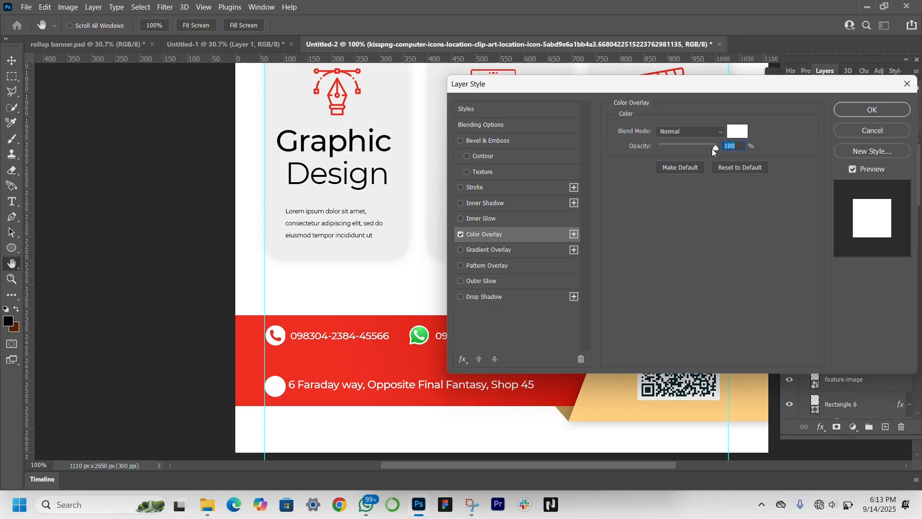
{"action": "left_click", "coordinate": [736, 129]}
{"action": "left_click", "coordinate": [284, 362]}
{"action": "key", "text": "Return"}
{"action": "key", "text": "Return"}
{"action": "left_click", "coordinate": [16, 281]}
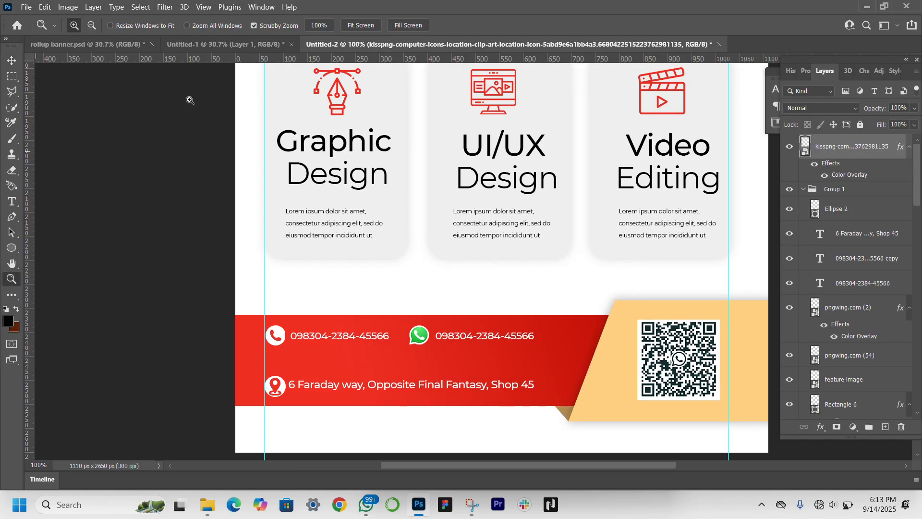
{"action": "left_click", "coordinate": [359, 26]}
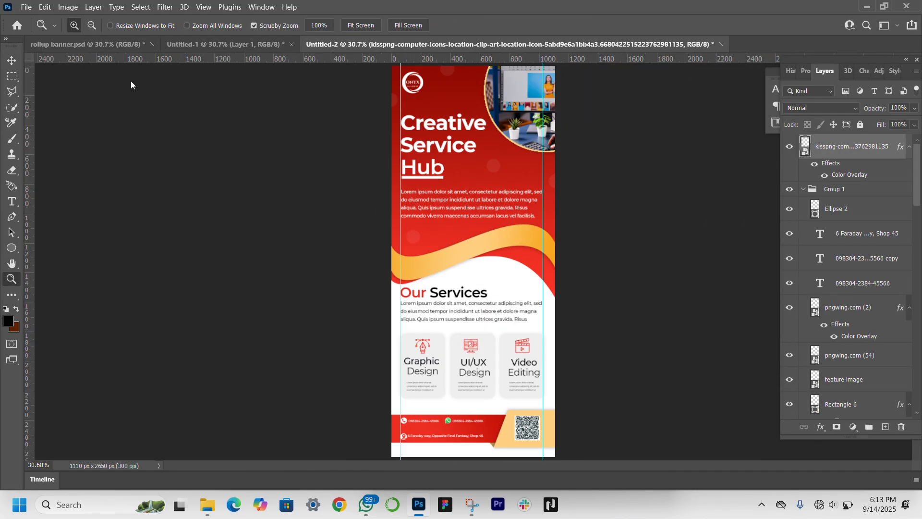
{"action": "left_click", "coordinate": [11, 60]}
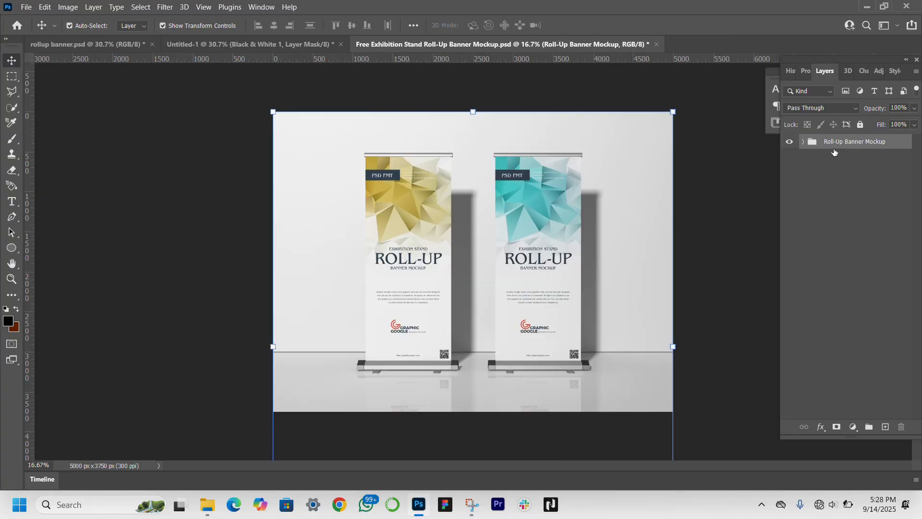
Step: Open the mockup's Place Artwork Option 1 smart object and copy in the banner artwork with its Black & White adjustment
{"action": "left_click", "coordinate": [802, 142]}
{"action": "double_click", "coordinate": [828, 181]}
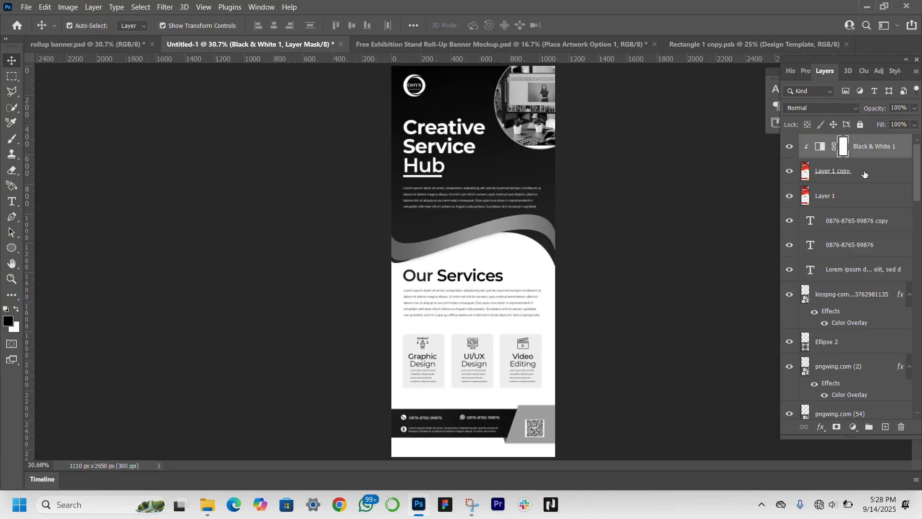
{"action": "left_click", "coordinate": [864, 174]}
{"action": "left_click_drag", "start_coordinate": [531, 175], "coordinate": [471, 265]}
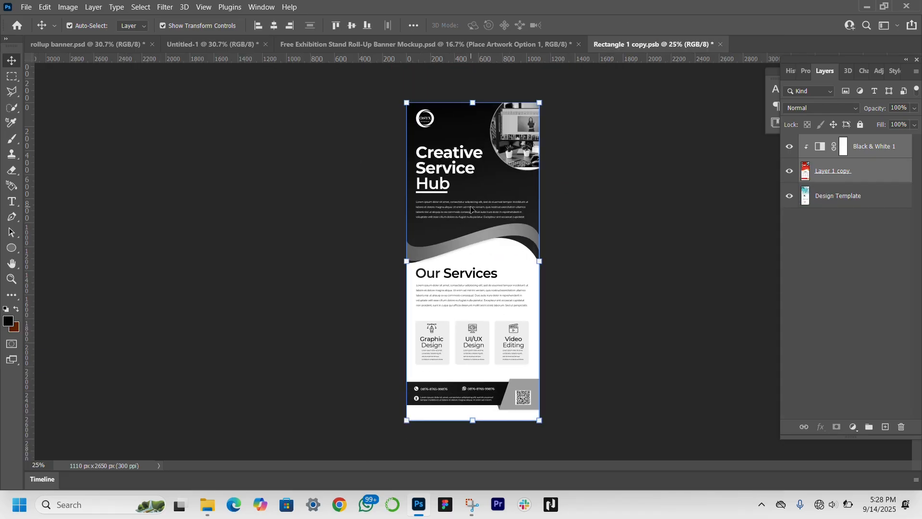
Step: Scale the black-and-white artwork to 100.83% so it covers the template, and save the smart object
{"action": "left_click_drag", "start_coordinate": [474, 102], "coordinate": [473, 99]}
{"action": "key", "text": "Down"}
{"action": "key", "text": "Down"}
{"action": "key", "text": "Down"}
{"action": "key", "text": "Down"}
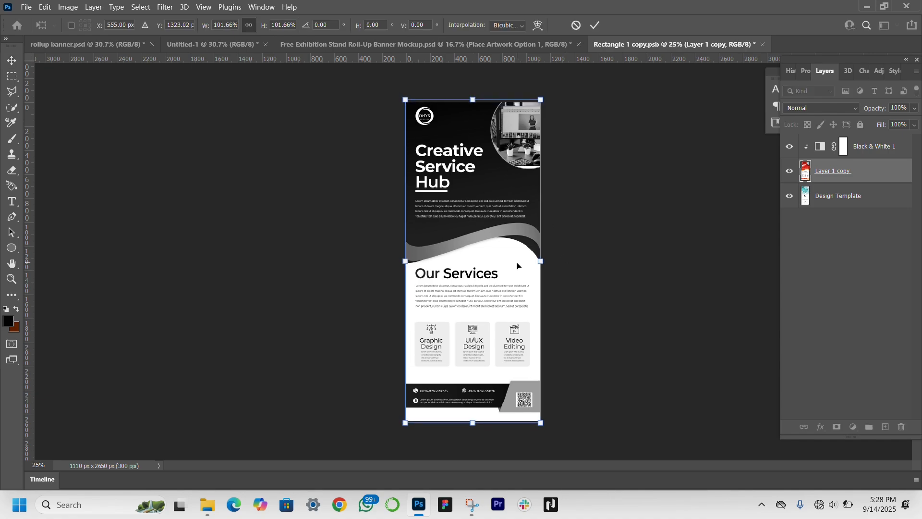
{"action": "left_click_drag", "start_coordinate": [542, 262], "coordinate": [540, 263]}
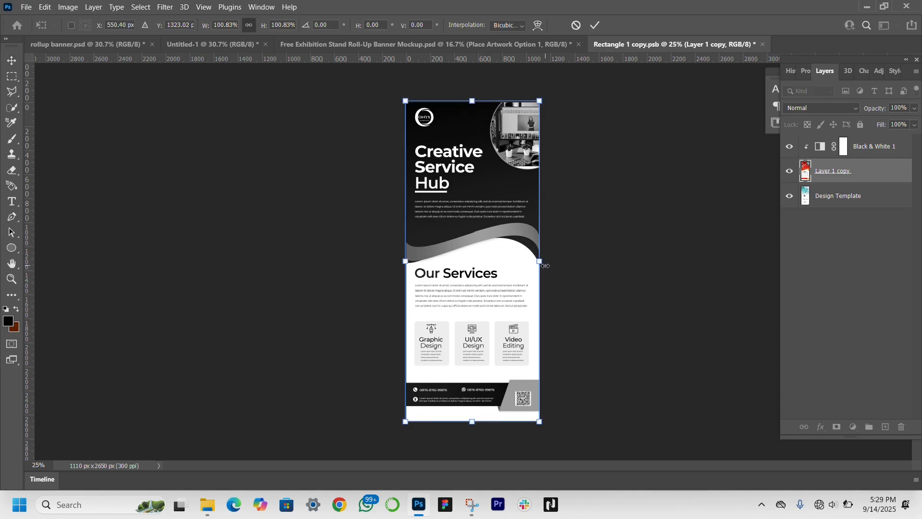
{"action": "key", "text": "Return"}
{"action": "key", "text": "ctrl+s"}
Step: Open the mockup's Place Artwork Option 2 smart object and copy in the red banner artwork, hiding the black-and-white version in the source document
{"action": "left_click", "coordinate": [323, 45]}
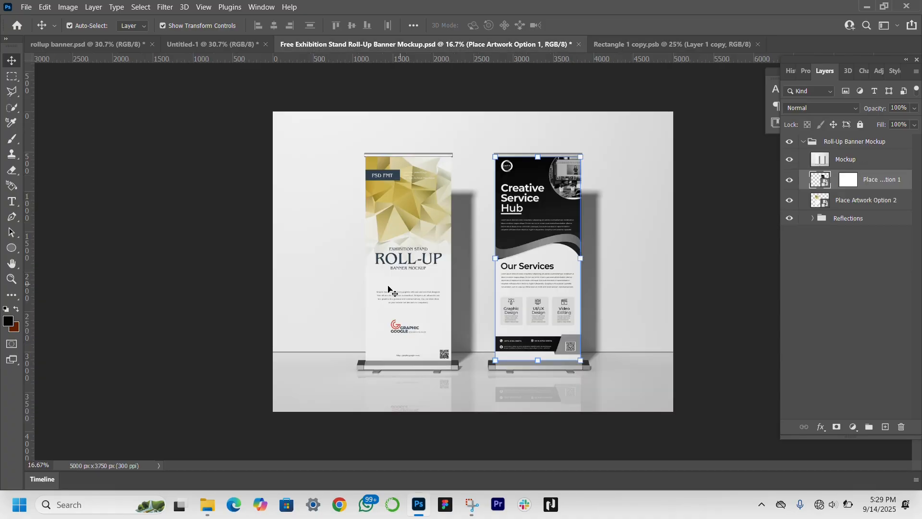
{"action": "left_click", "coordinate": [386, 294]}
{"action": "double_click", "coordinate": [387, 295]}
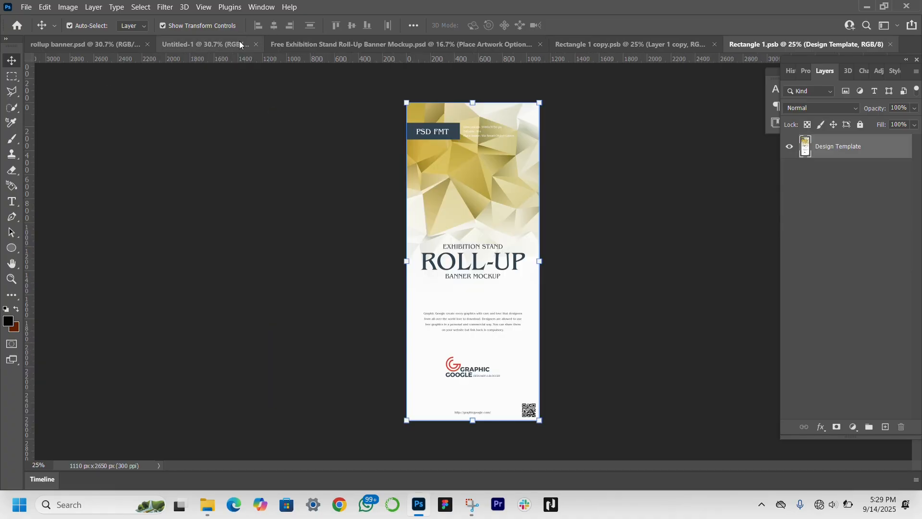
{"action": "left_click", "coordinate": [236, 44]}
{"action": "left_click", "coordinate": [789, 171]}
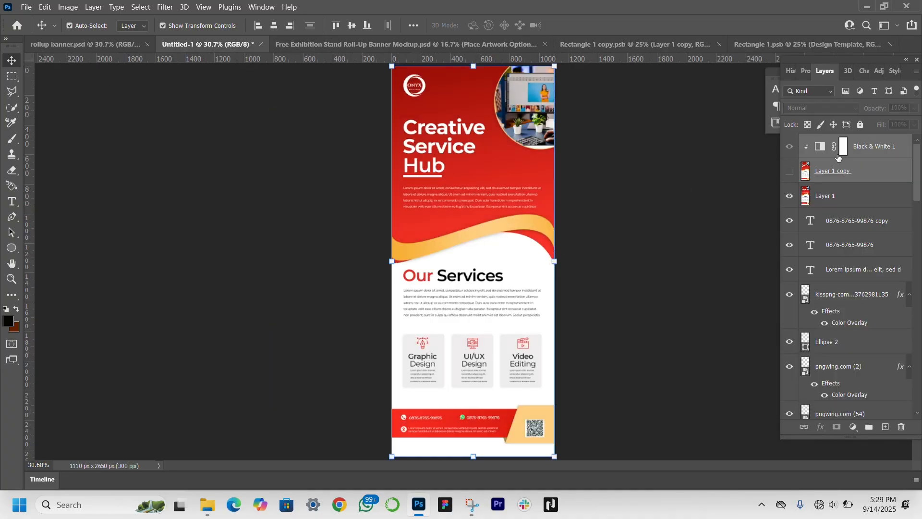
{"action": "left_click_drag", "start_coordinate": [460, 184], "coordinate": [478, 255]}
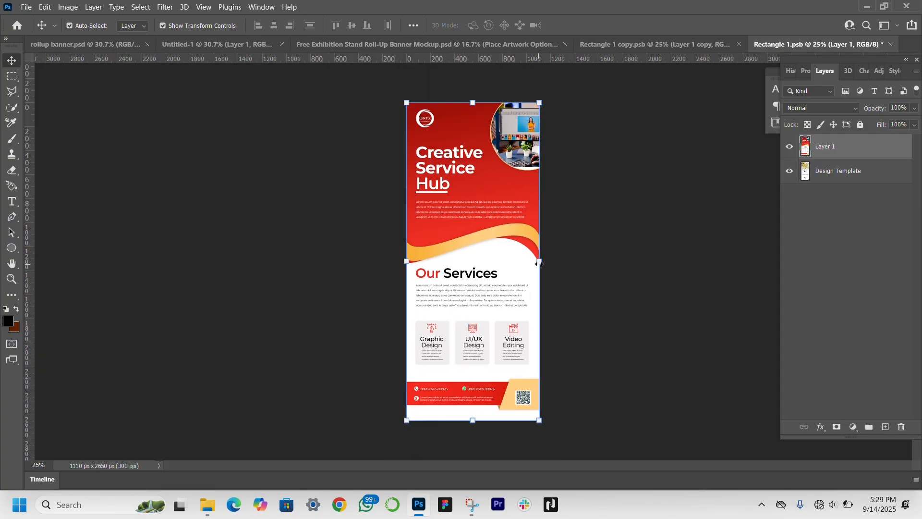
Step: Scale the red banner artwork to 103.96%, save the smart object and return to the roll-up mockup
{"action": "left_click_drag", "start_coordinate": [541, 264], "coordinate": [506, 260]}
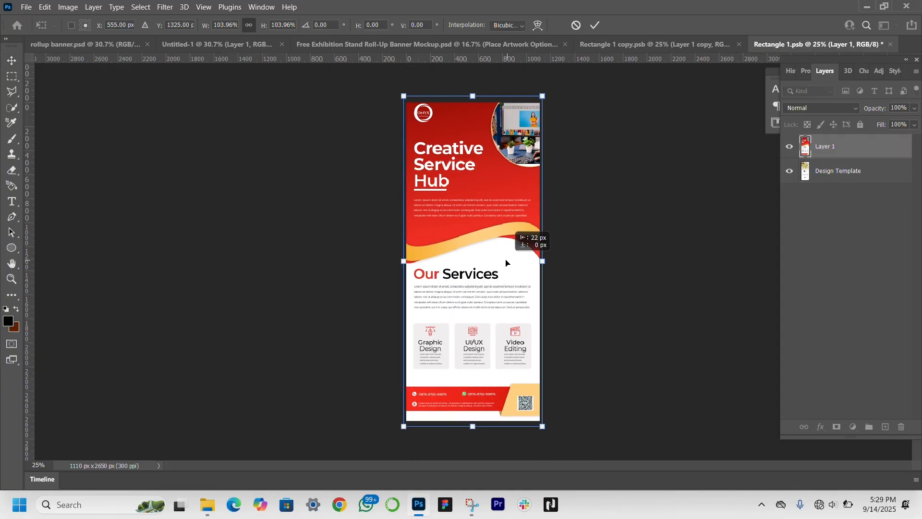
{"action": "key", "text": "Return"}
{"action": "key", "text": "ctrl+s"}
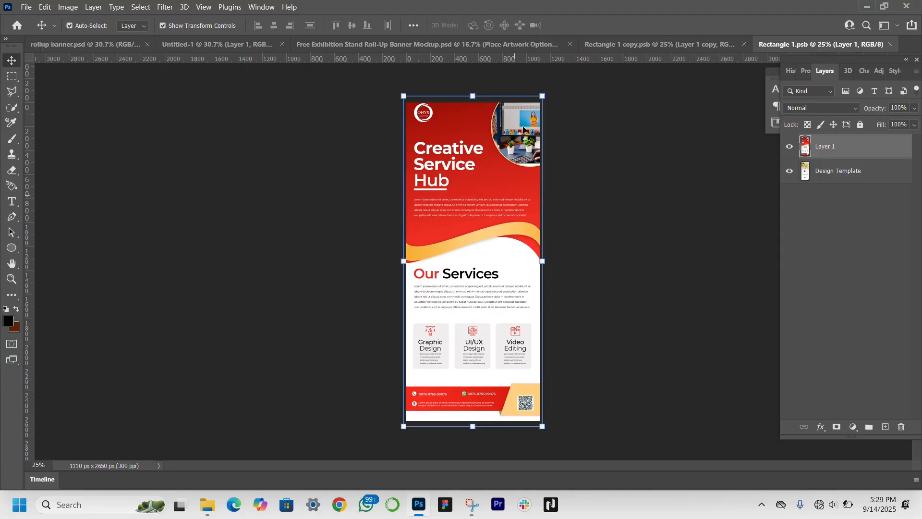
{"action": "left_click", "coordinate": [451, 44]}
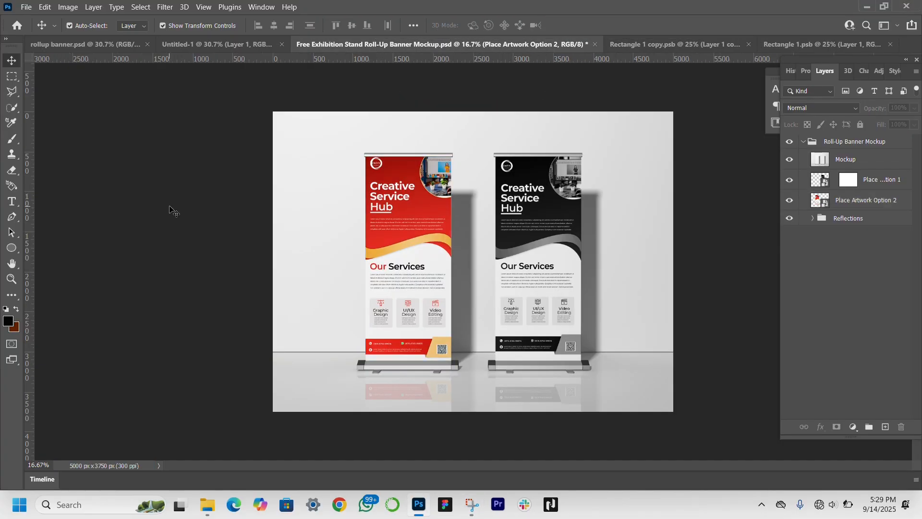
Step: Examine the mockup's Reflections group and view both finished roll-up banners with the interface panels hidden
{"action": "left_click", "coordinate": [822, 221]}
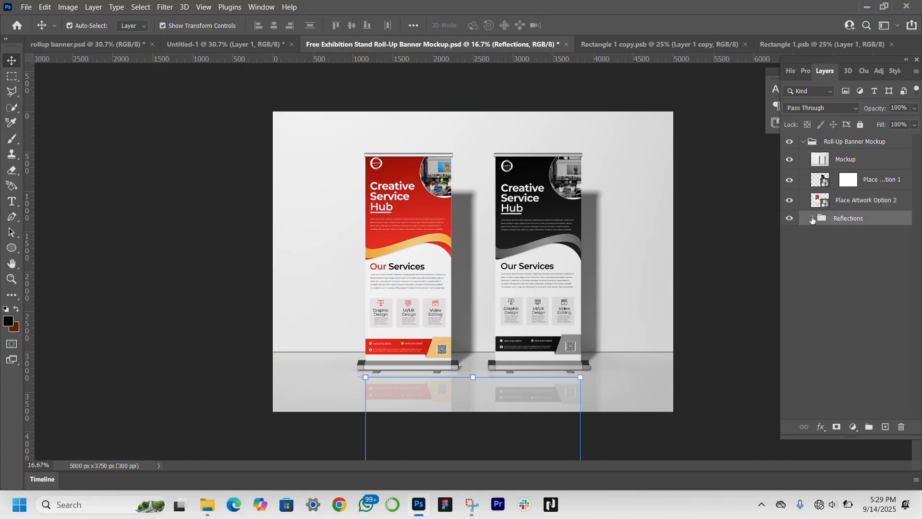
{"action": "left_click", "coordinate": [792, 220]}
{"action": "left_click", "coordinate": [344, 218]}
{"action": "key", "text": "Tab"}
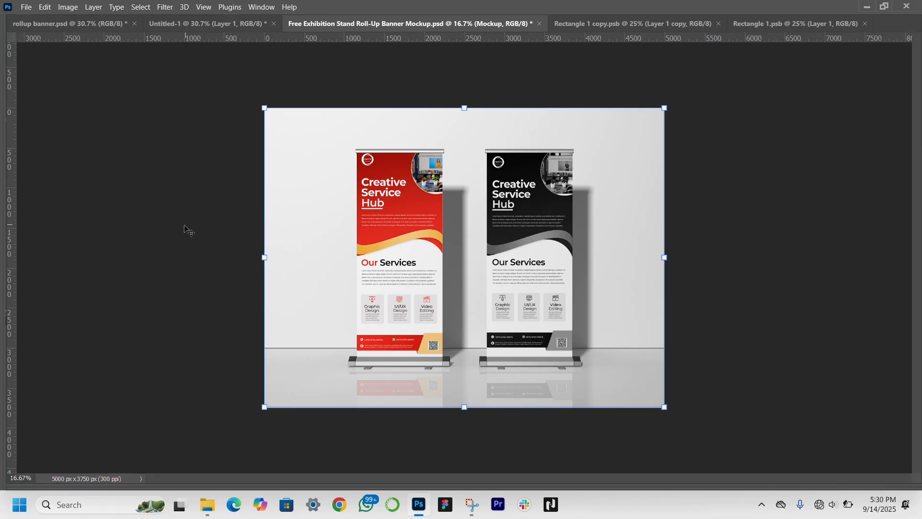
{"action": "left_click", "coordinate": [152, 268]}
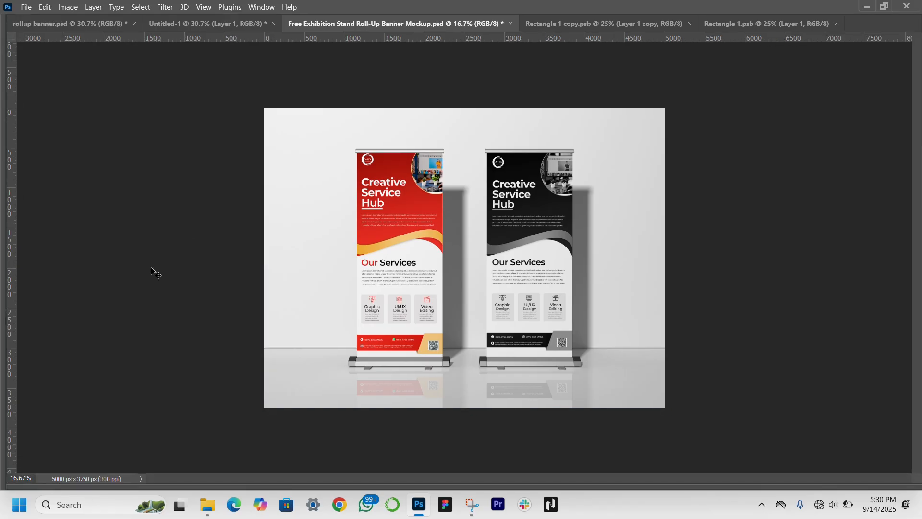
{"action": "key", "text": "Tab"}
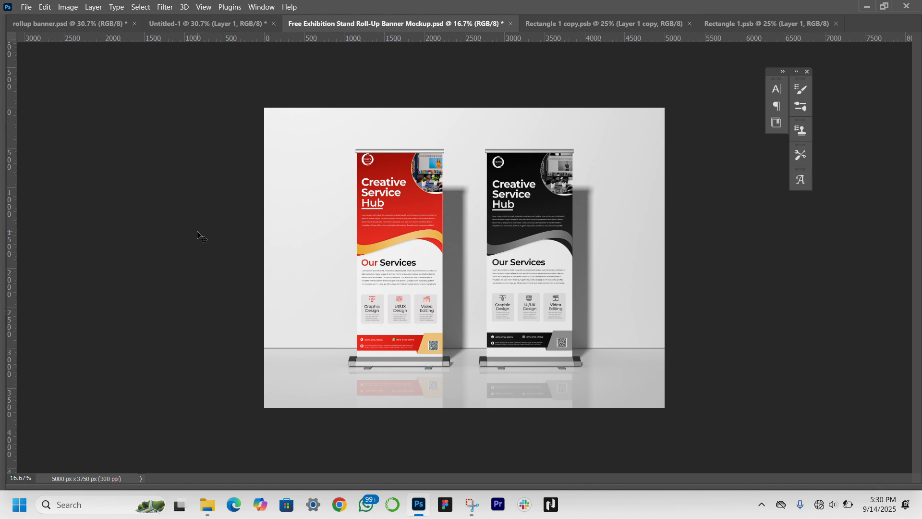